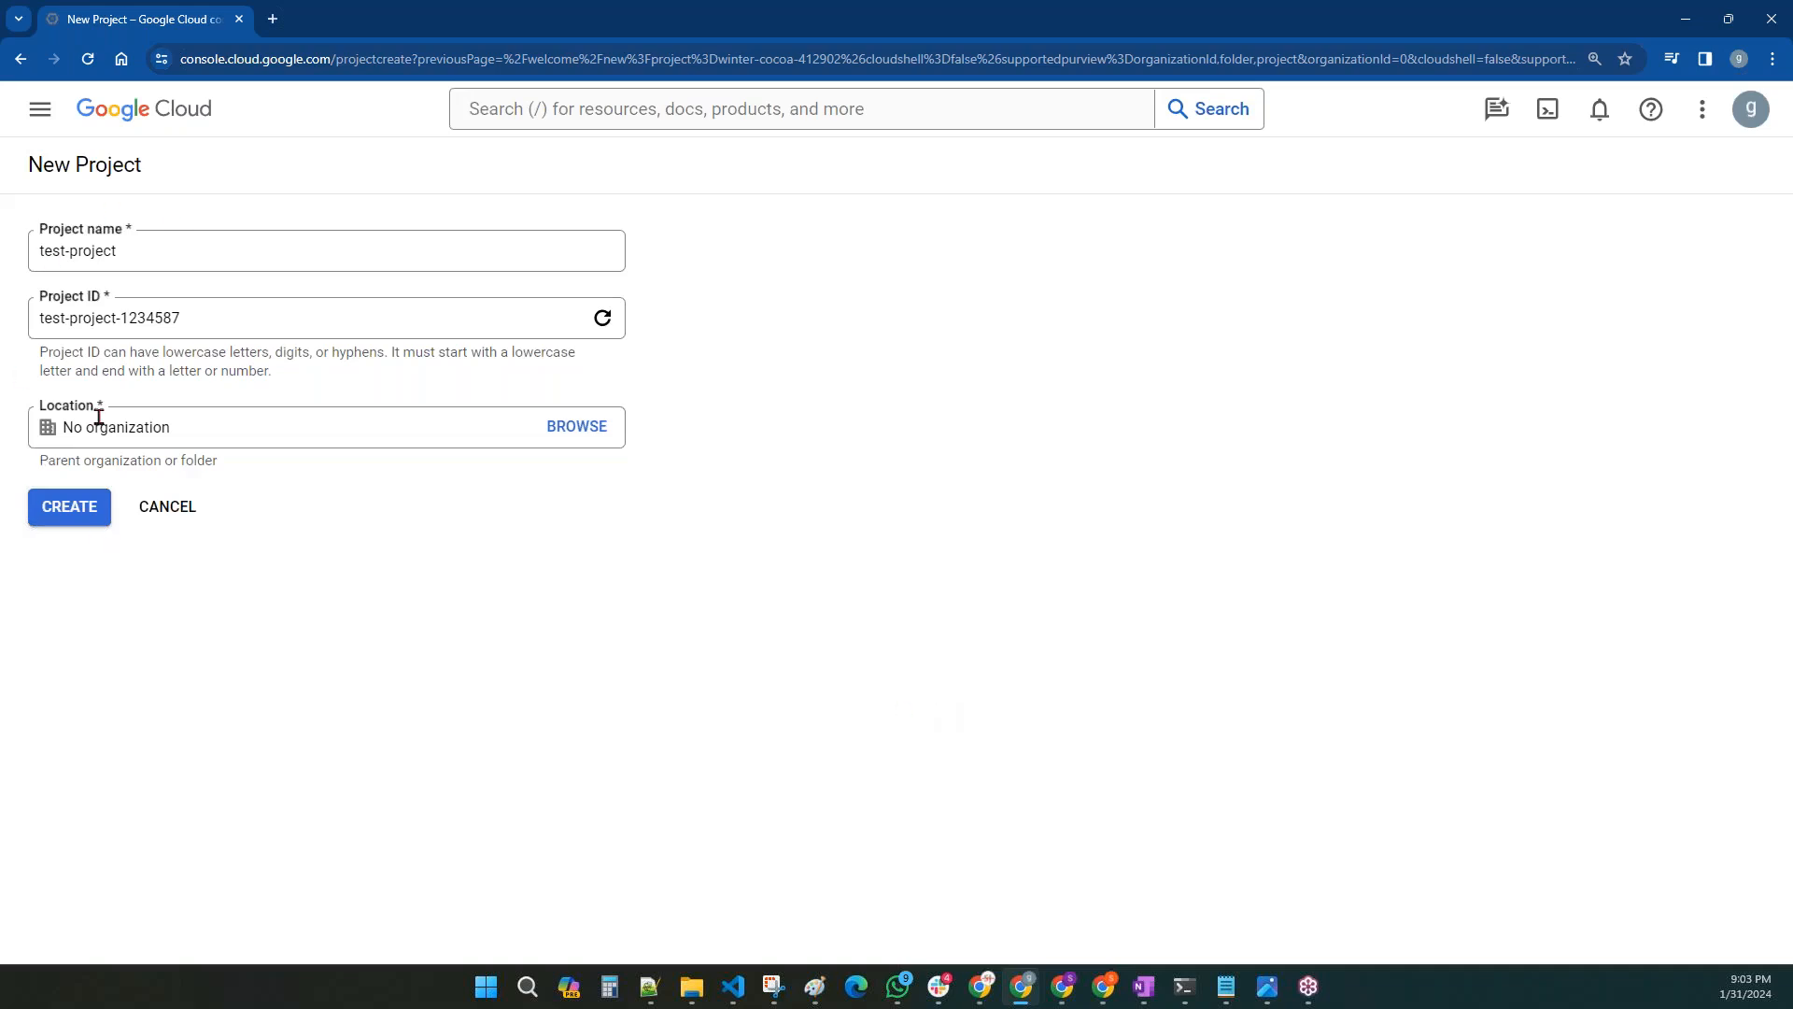
- Create the project with name test-project, ID test-project-1234587 and location No organization
{"action": "left_click_drag", "start_coordinate": [156, 254], "coordinate": [42, 250]}
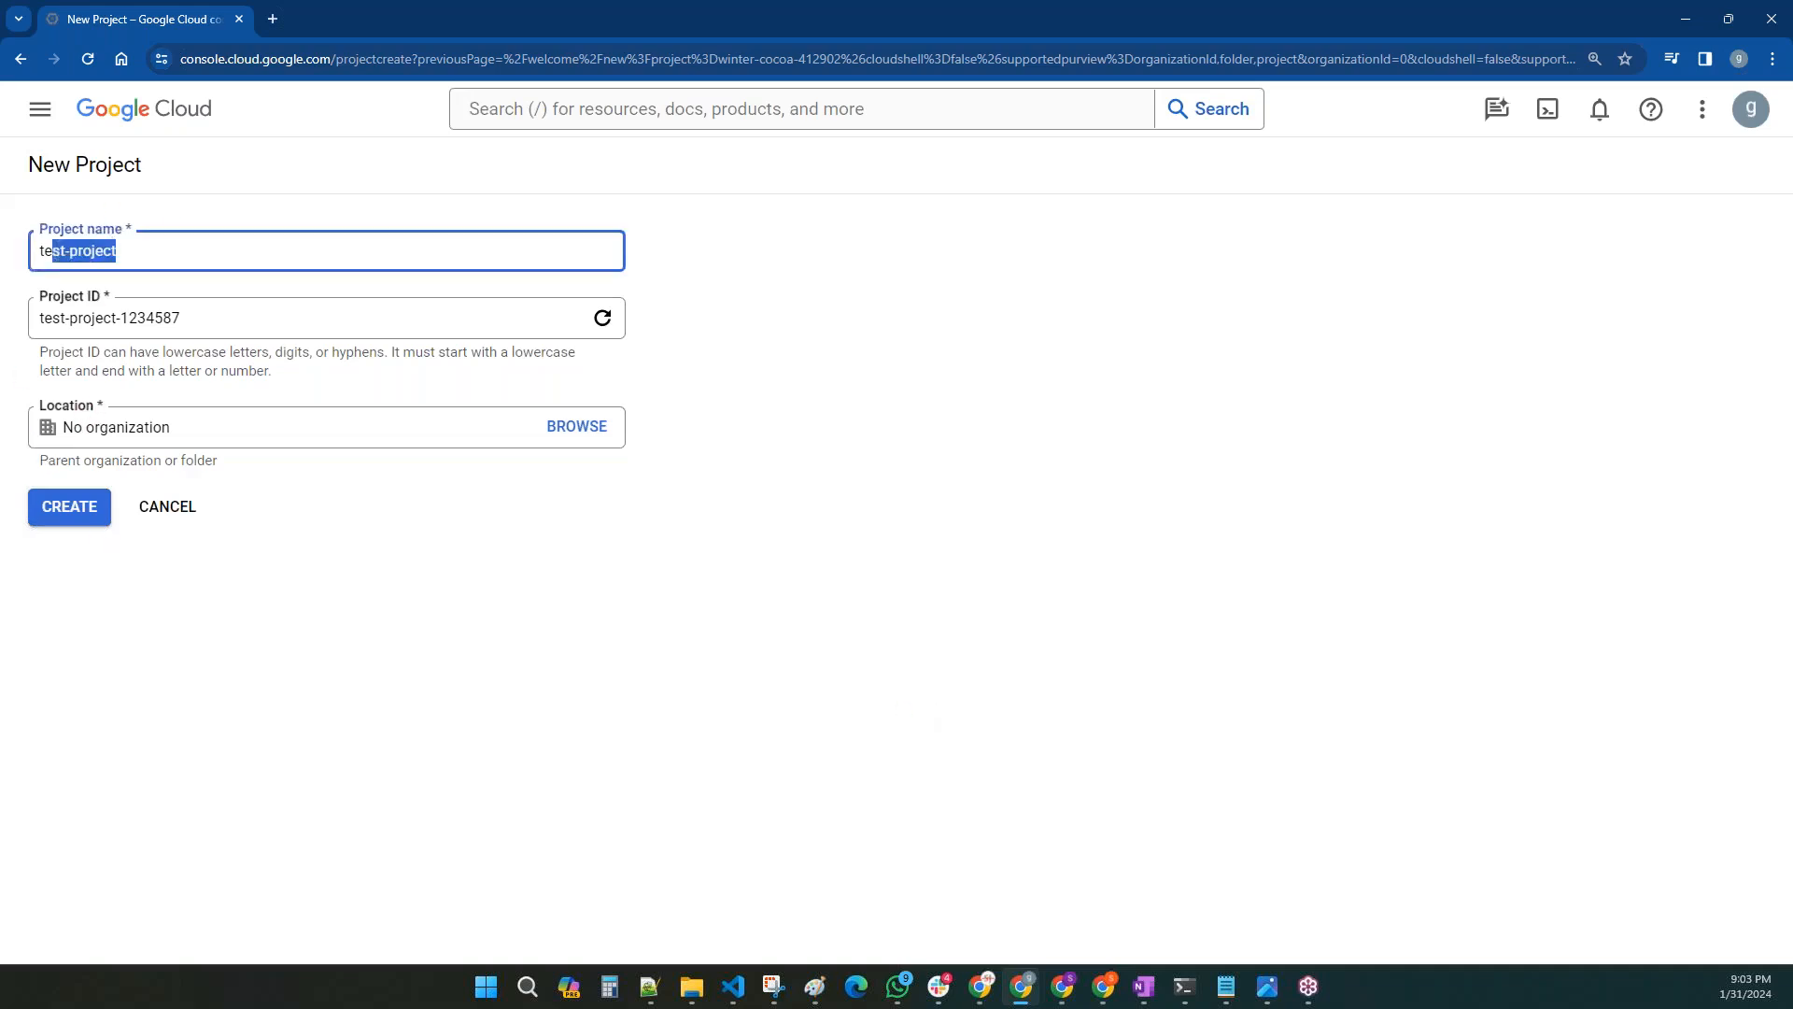
{"action": "left_click_drag", "start_coordinate": [207, 318], "coordinate": [40, 321]}
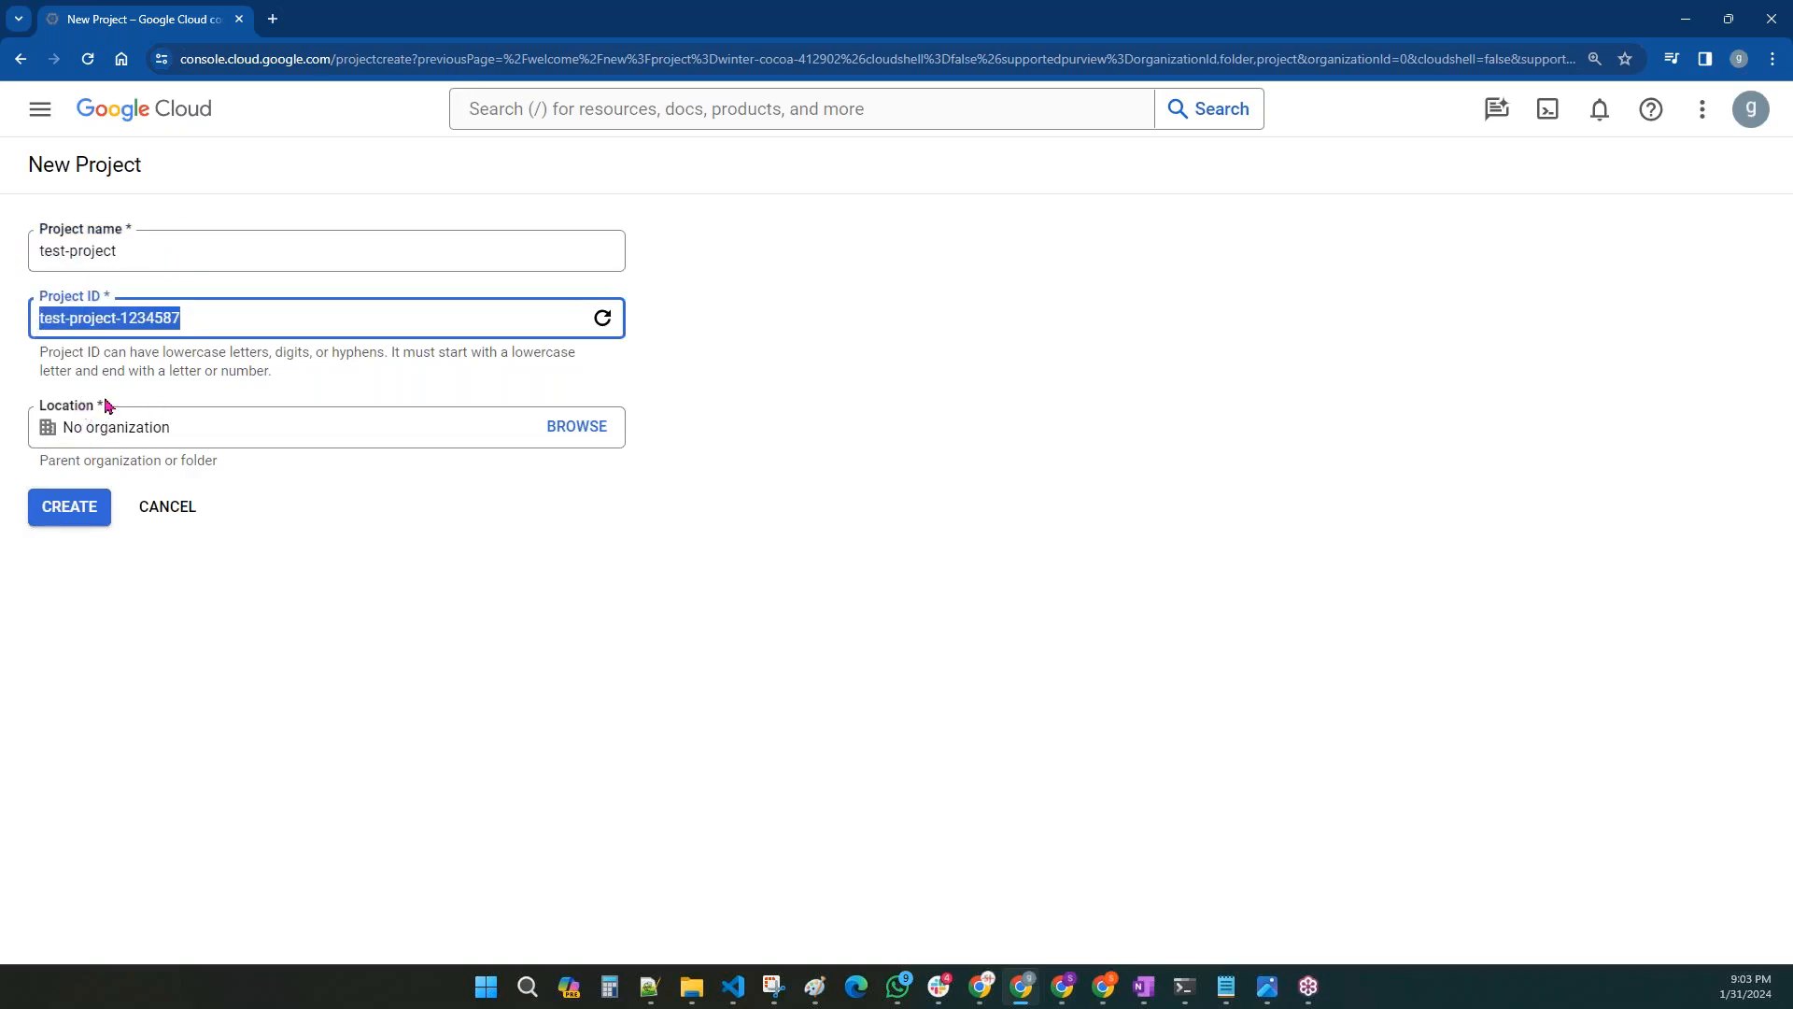
{"action": "left_click", "coordinate": [71, 519]}
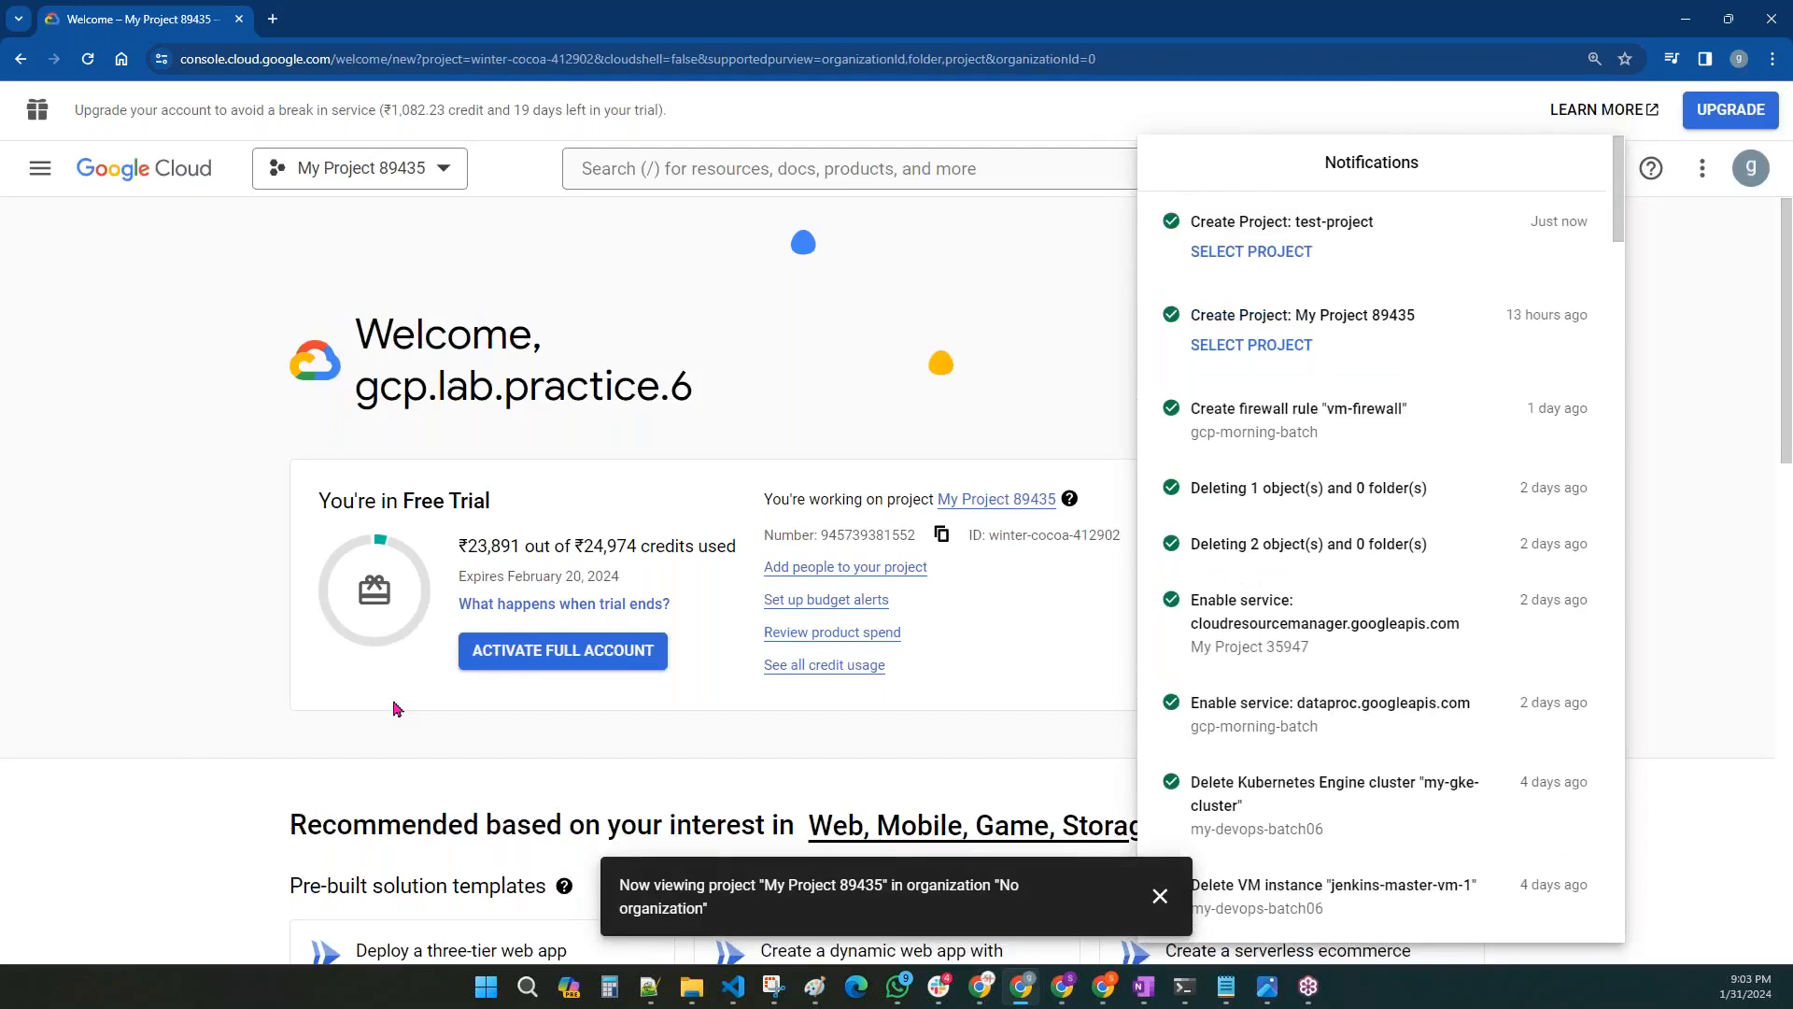
{"action": "left_click", "coordinate": [774, 295]}
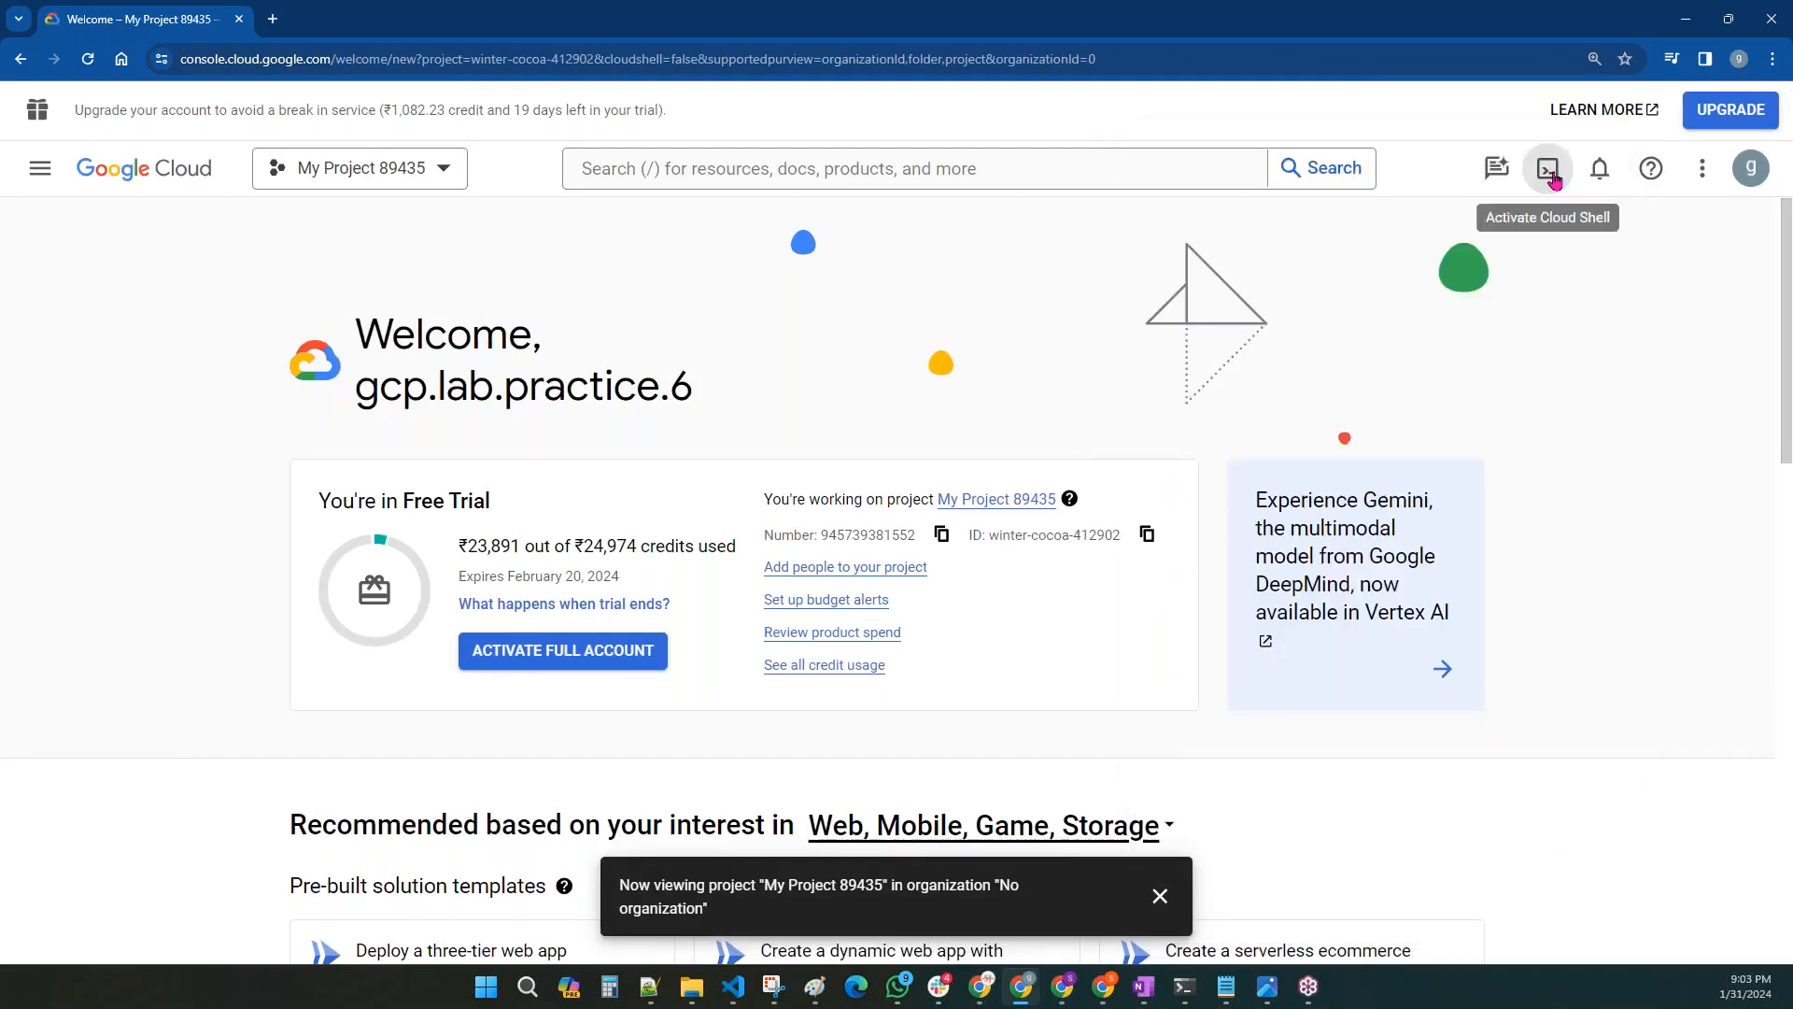
- Check the project creation notification and switch the console to test-project
{"action": "left_click", "coordinate": [1599, 169]}
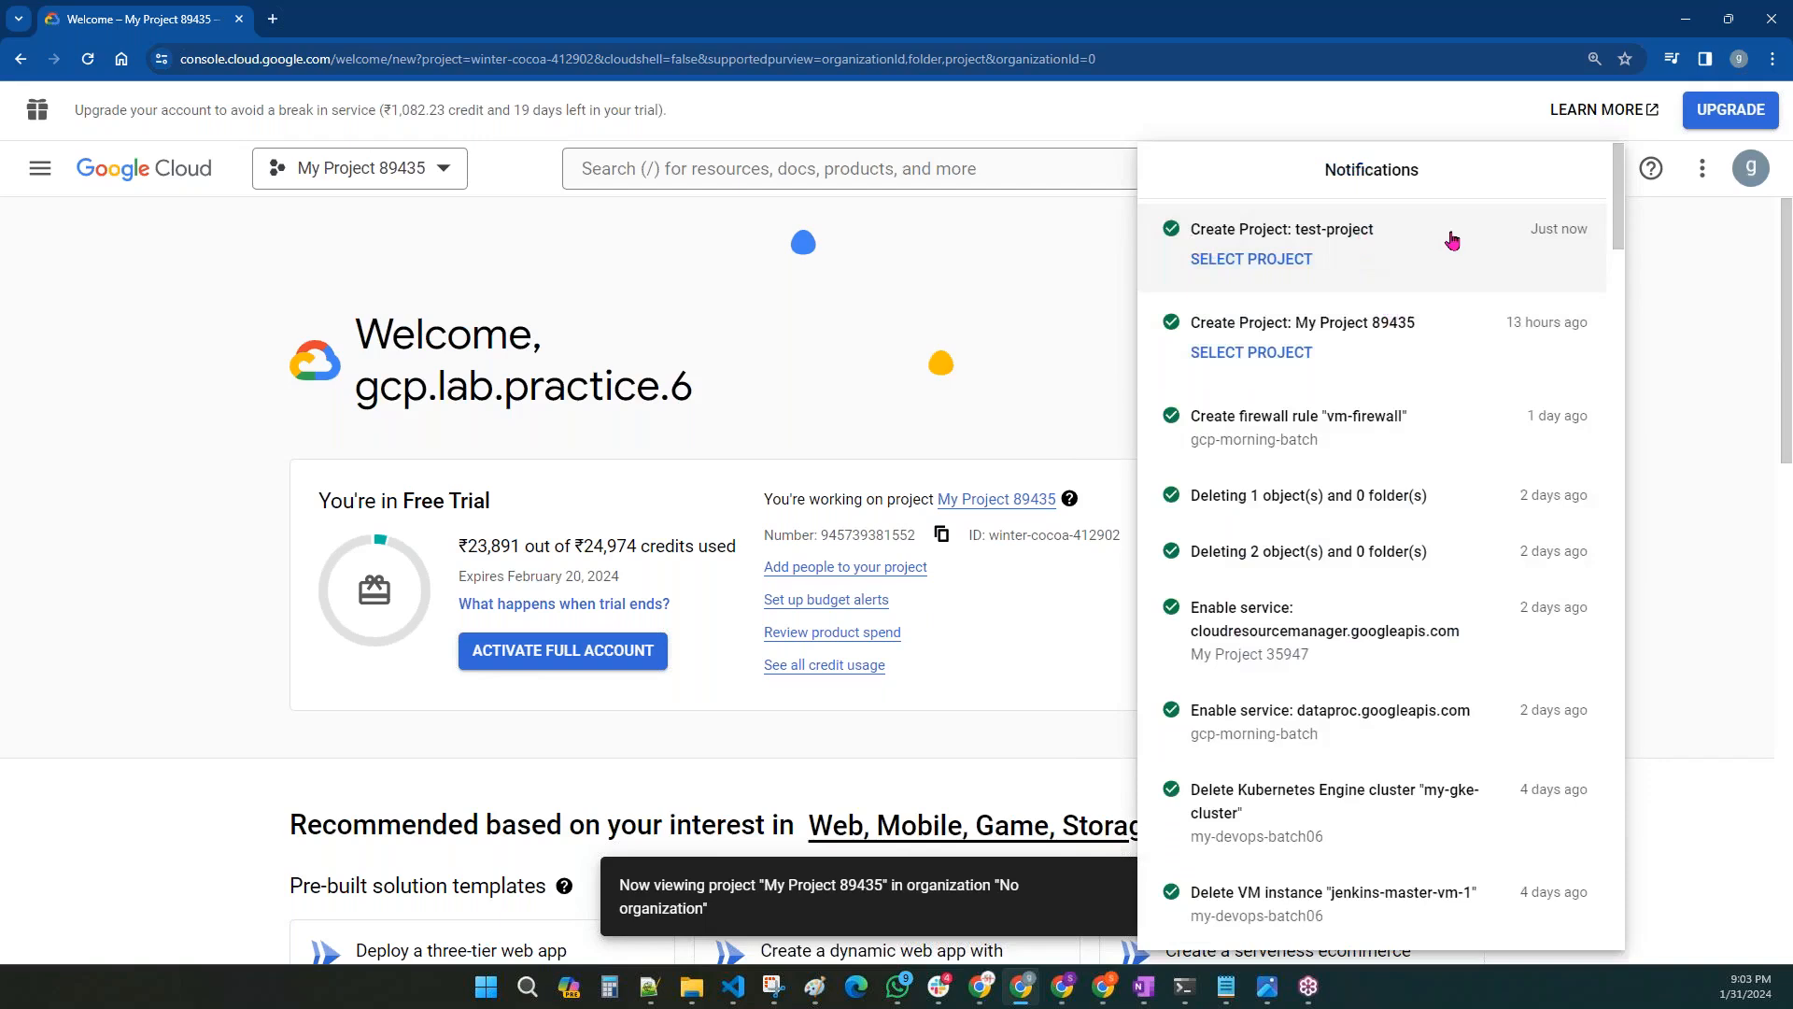
{"action": "left_click", "coordinate": [923, 291]}
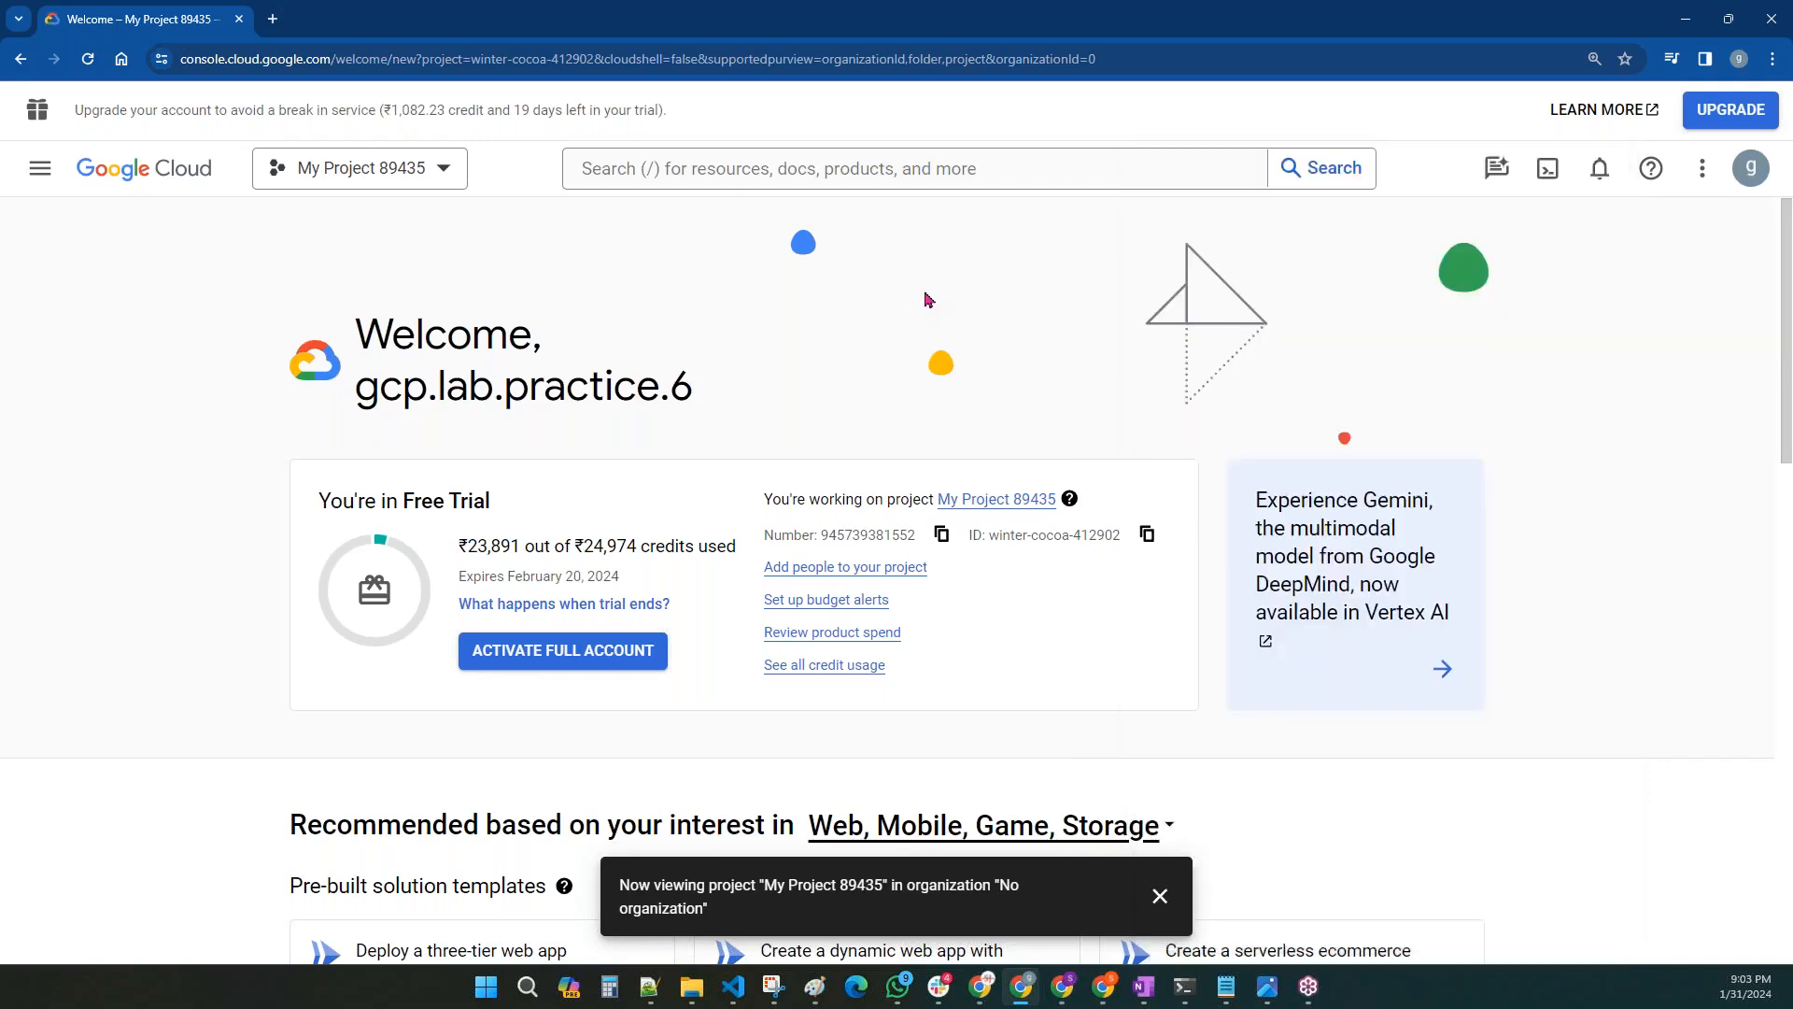
{"action": "left_click", "coordinate": [369, 173]}
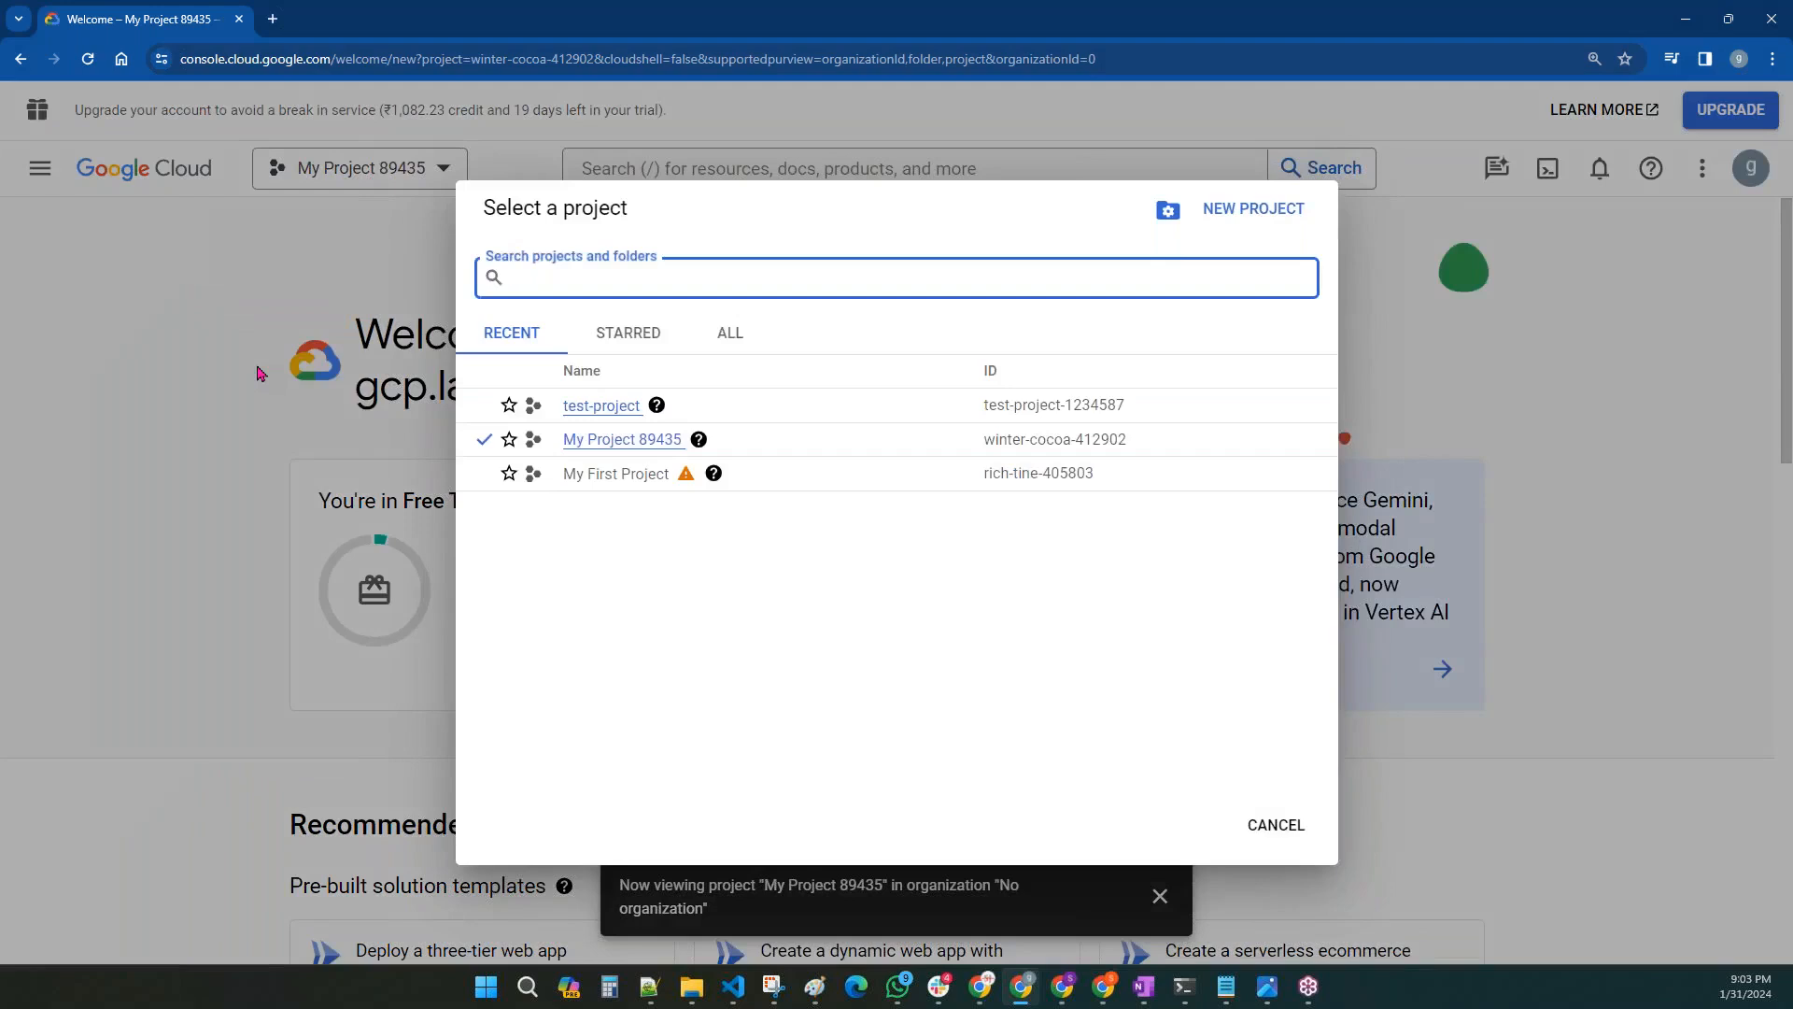
{"action": "left_click", "coordinate": [379, 188]}
{"action": "left_click", "coordinate": [378, 183]}
{"action": "left_click", "coordinate": [597, 407]}
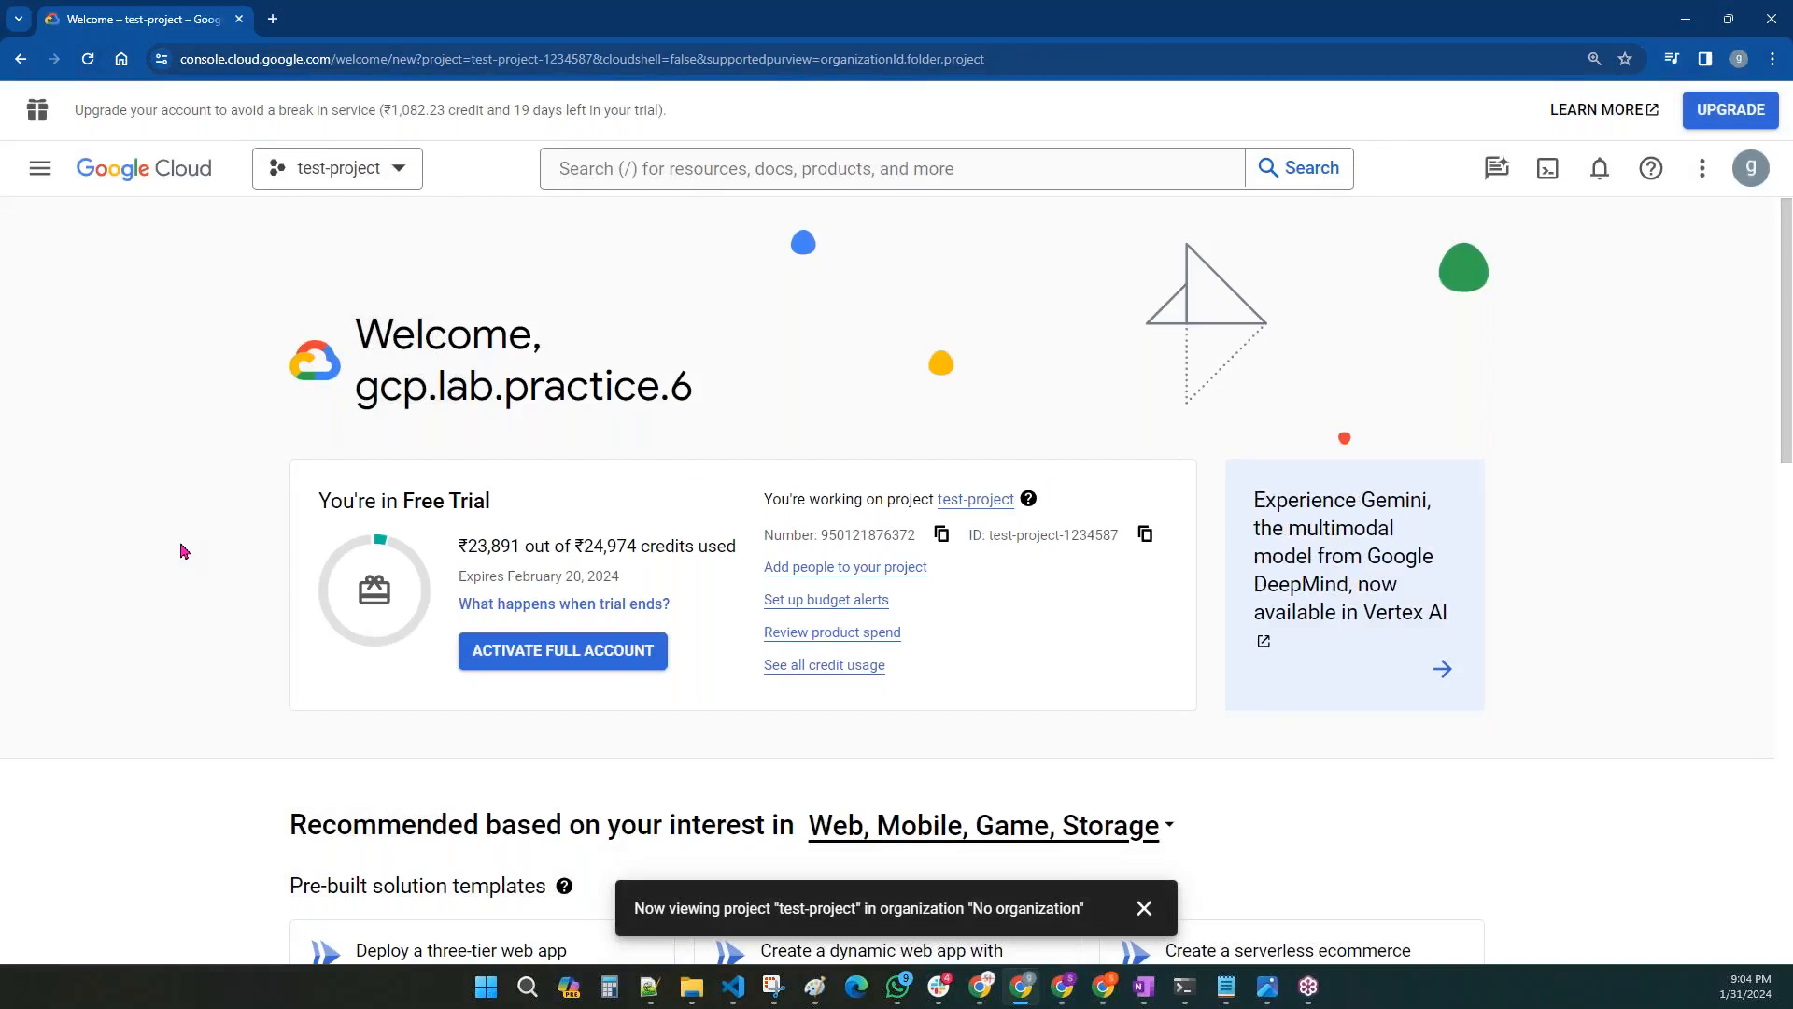
- In Paint, fill the enable Billing, GCP data engineering services and data collection boxes with white, leaving create project green
{"action": "left_click", "coordinate": [814, 992]}
{"action": "scroll", "coordinate": [1121, 442], "scroll_direction": "up", "scroll_amount": 6}
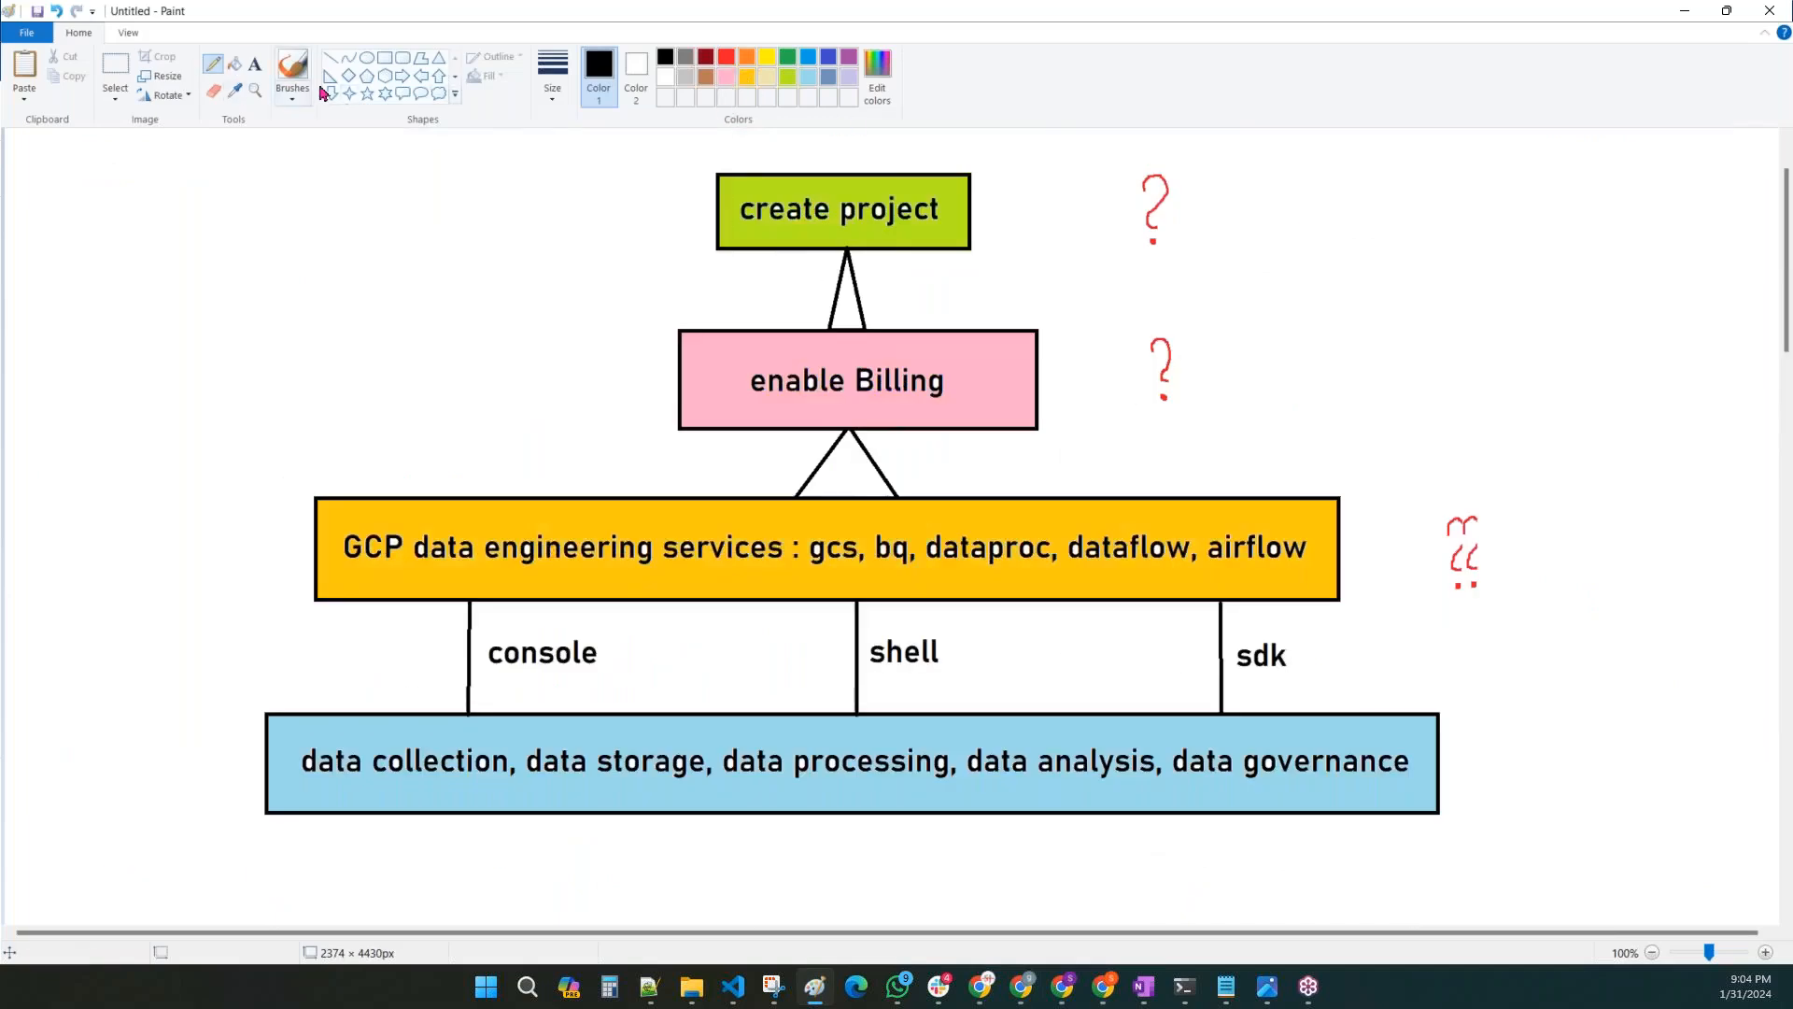
{"action": "left_click", "coordinate": [665, 79]}
{"action": "left_click", "coordinate": [235, 63]}
{"action": "left_click", "coordinate": [1004, 425]}
{"action": "left_click", "coordinate": [1002, 510]}
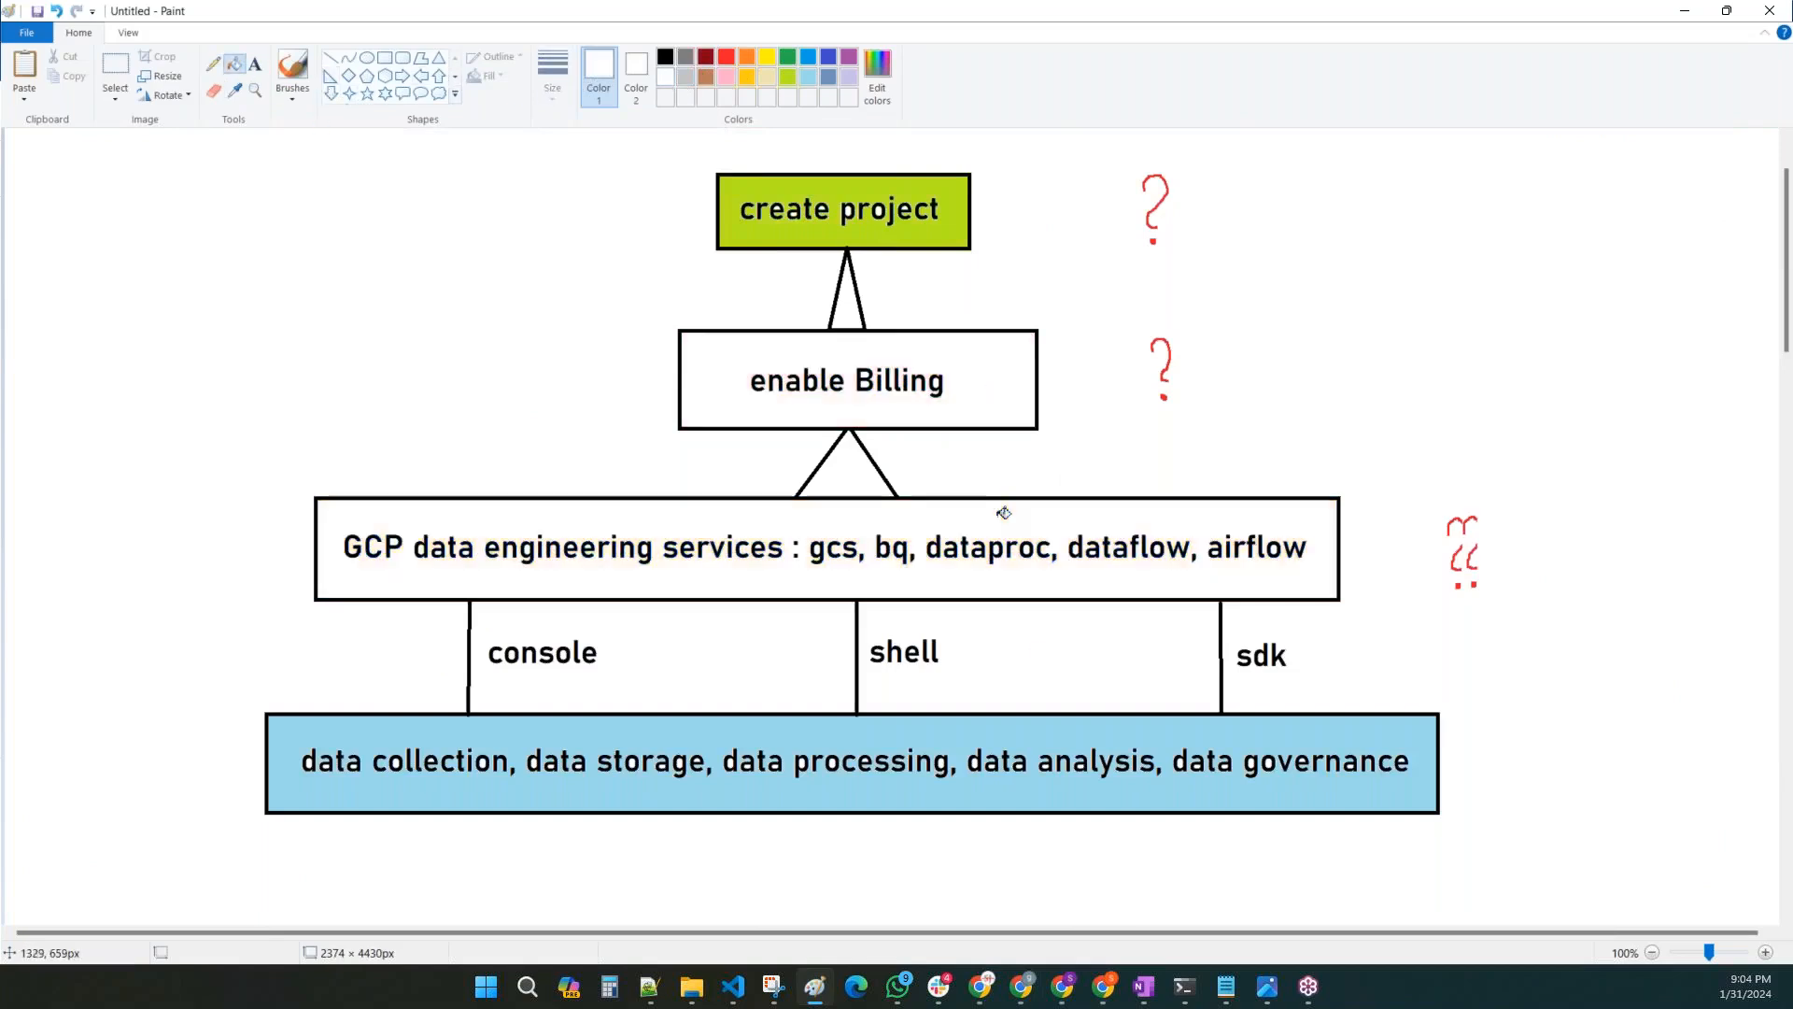
{"action": "left_click", "coordinate": [1073, 727]}
- Delete the red question marks beside the create project, enable Billing and GCP data engineering services boxes
{"action": "left_click", "coordinate": [115, 67]}
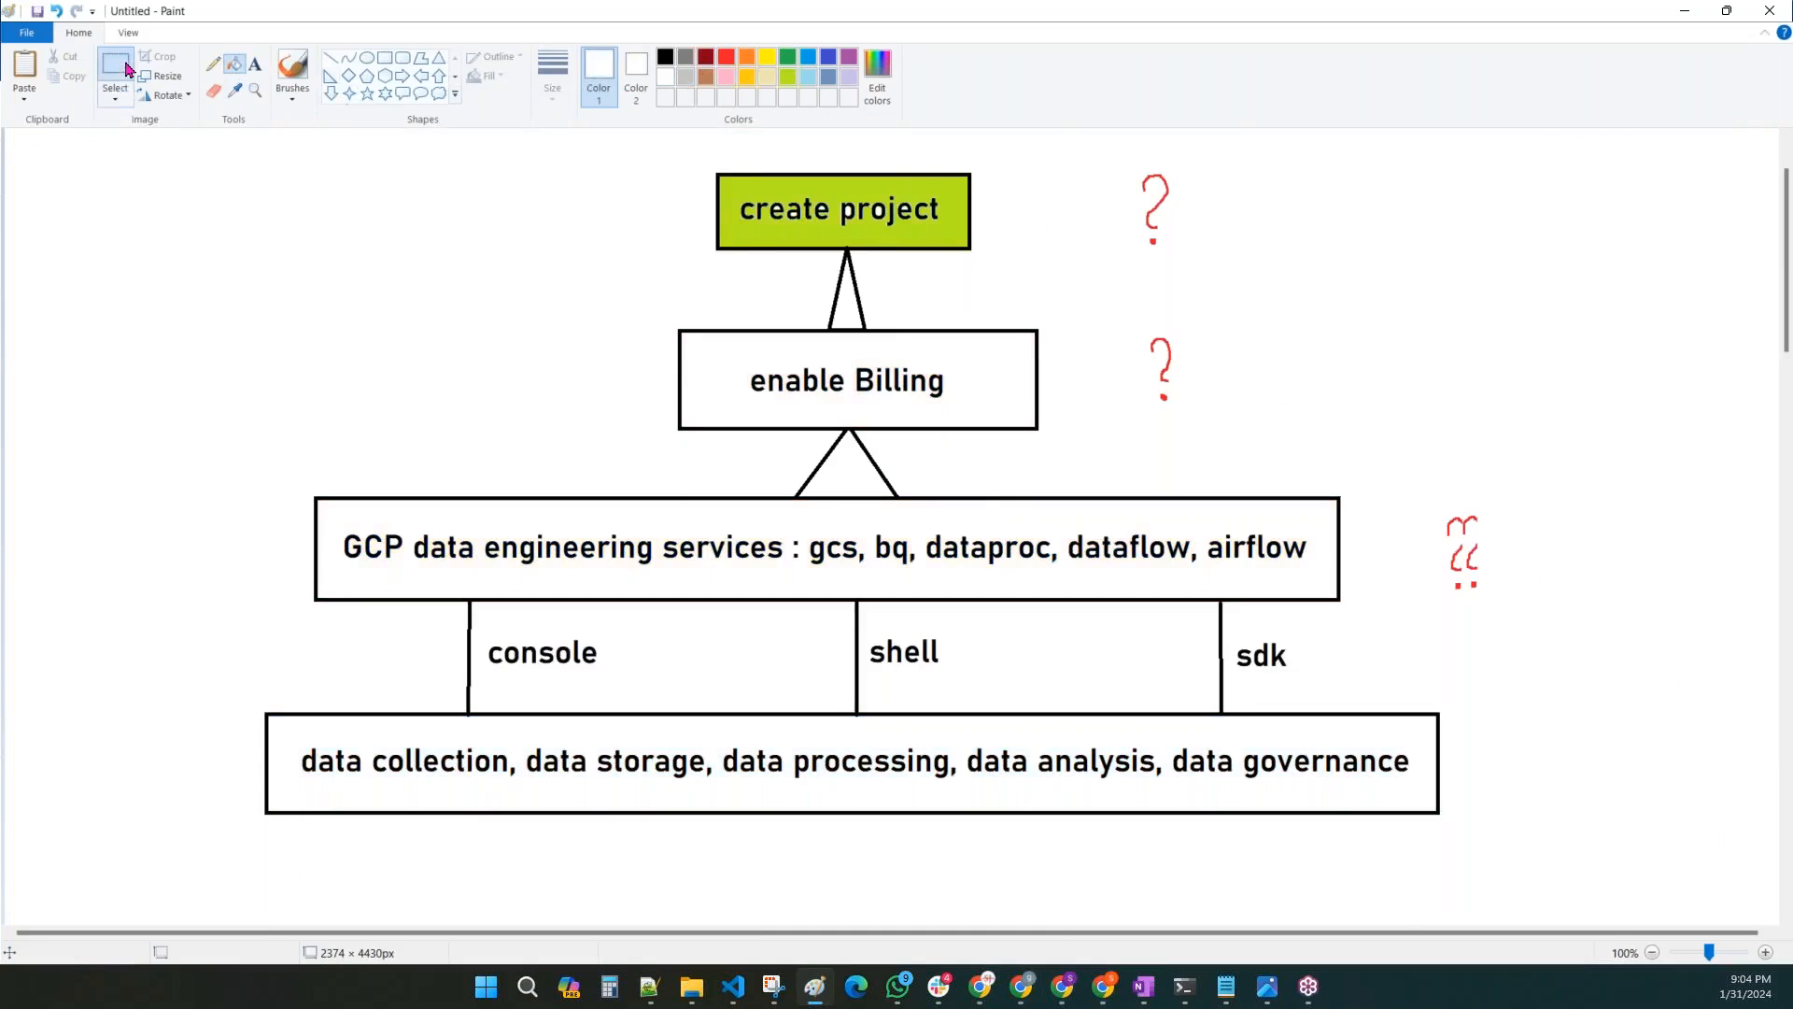
{"action": "left_click_drag", "start_coordinate": [1125, 163], "coordinate": [1130, 166]}
{"action": "left_click_drag", "start_coordinate": [1172, 226], "coordinate": [1233, 412]}
{"action": "key", "text": "Delete"}
{"action": "left_click_drag", "start_coordinate": [1429, 469], "coordinate": [1535, 625]}
{"action": "key", "text": "Delete"}
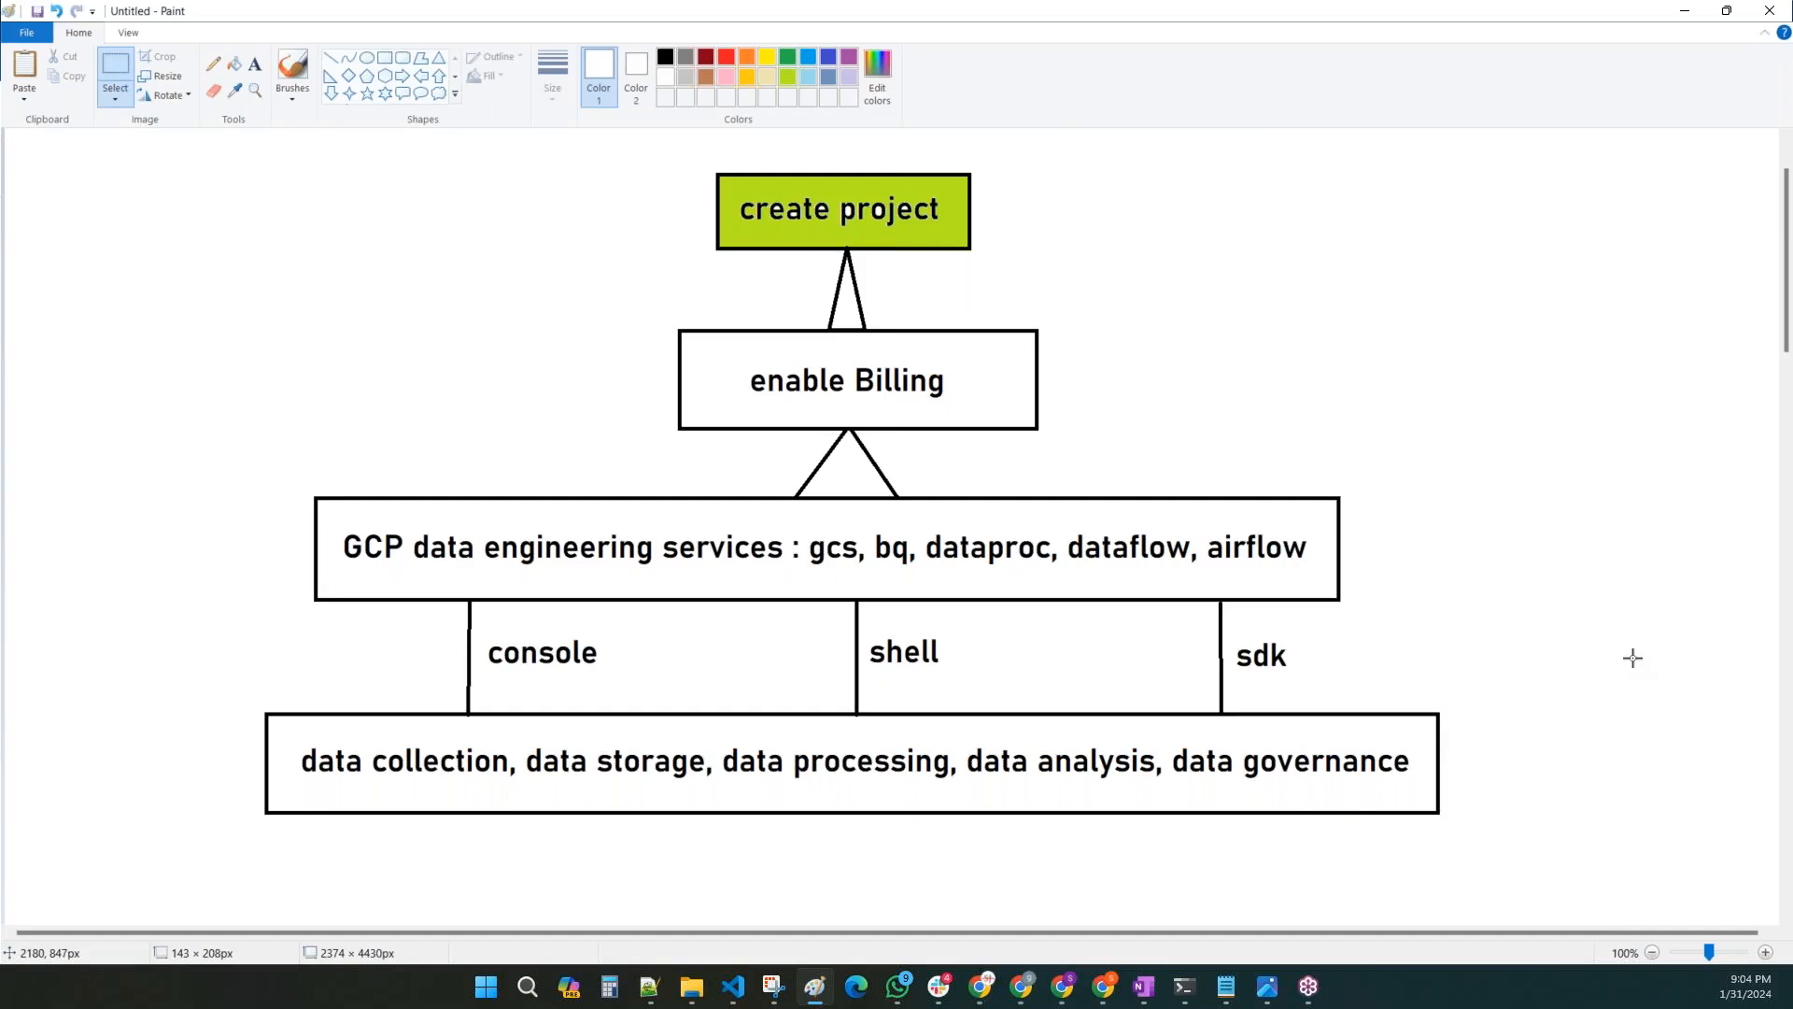
- Return to the Google Cloud console and examine the current project's name, number and ID on the welcome page
{"action": "left_click", "coordinate": [1685, 10]}
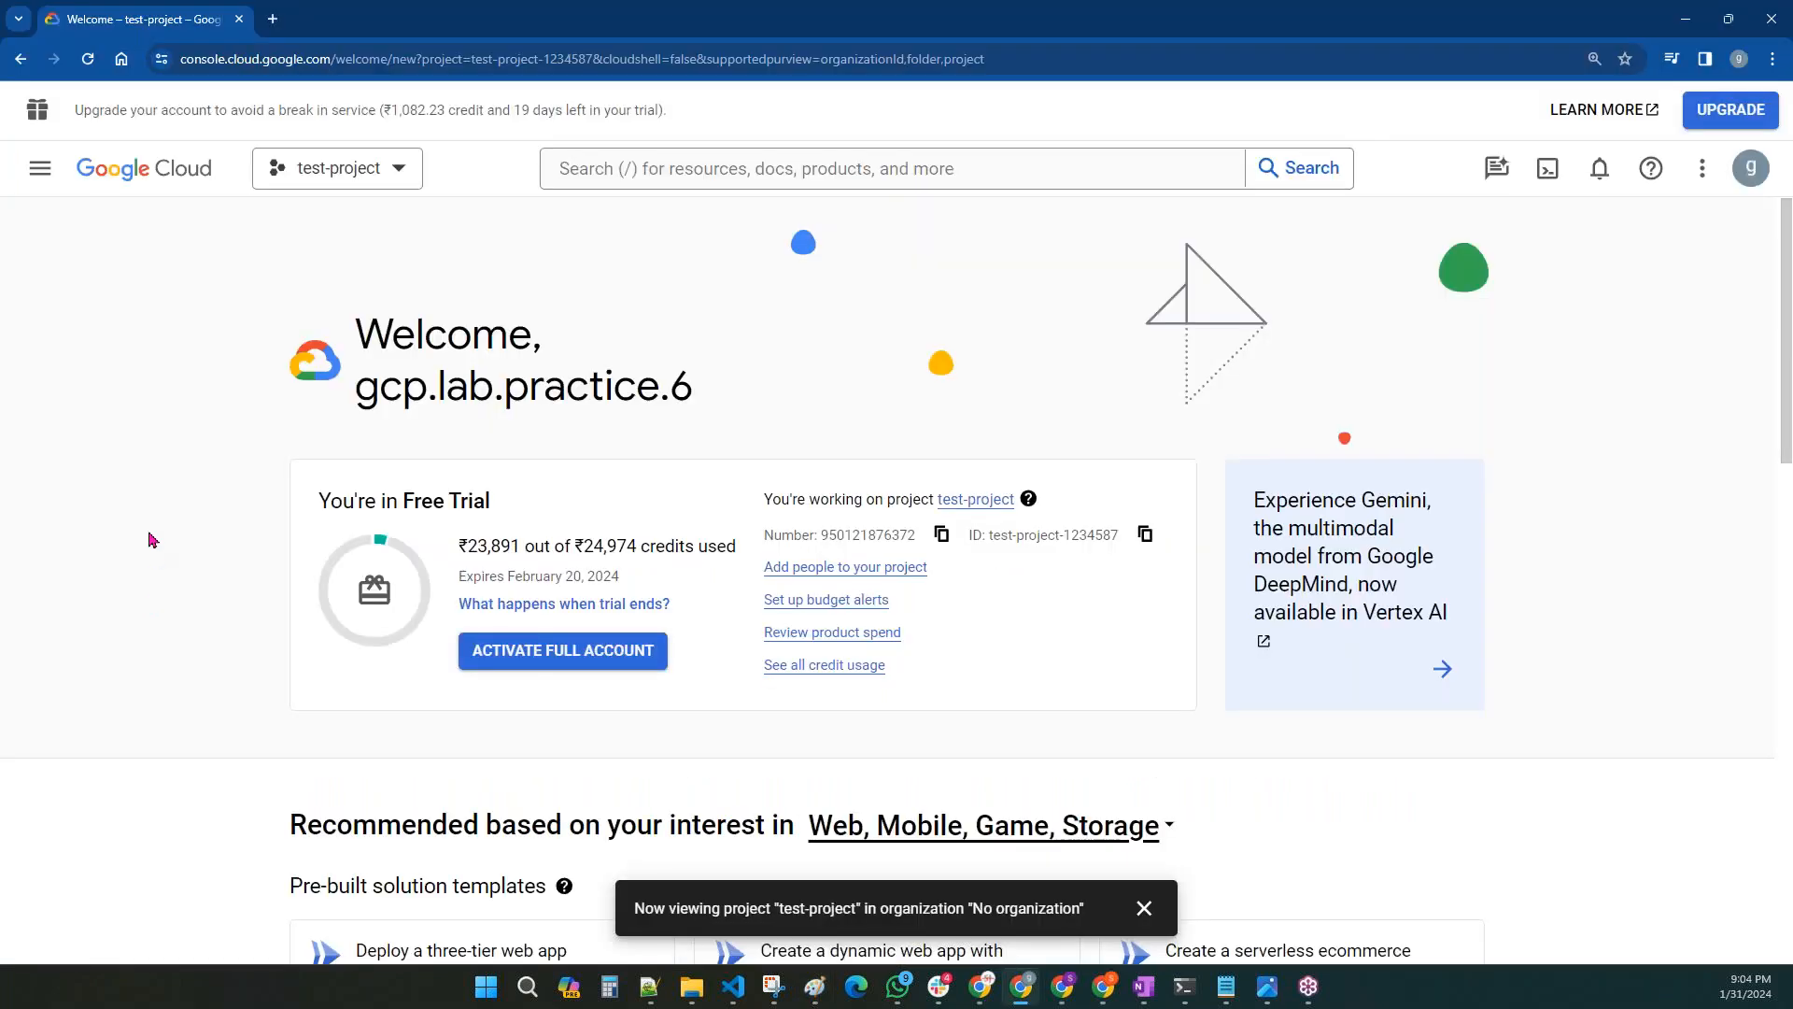
{"action": "scroll", "coordinate": [149, 540], "scroll_direction": "down", "scroll_amount": 2}
{"action": "scroll", "coordinate": [769, 500], "scroll_direction": "up", "scroll_amount": 2}
{"action": "left_click_drag", "start_coordinate": [764, 503], "coordinate": [846, 501]}
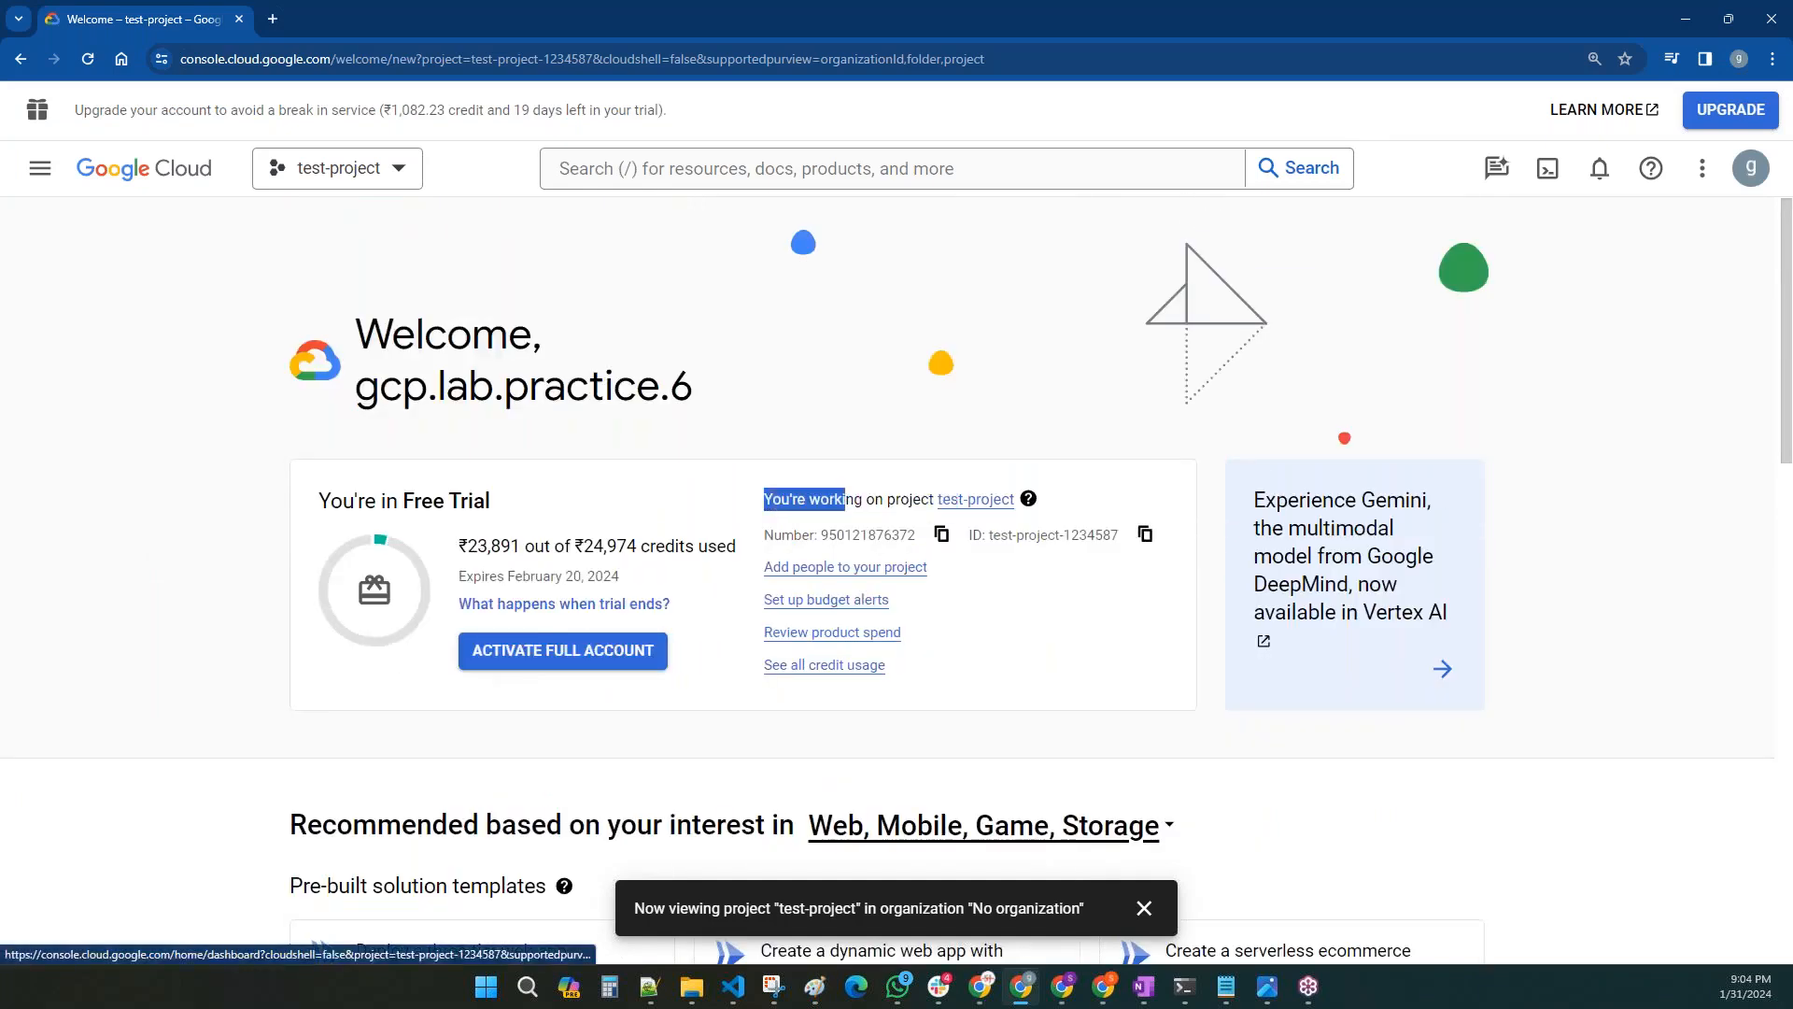
{"action": "left_click", "coordinate": [863, 499]}
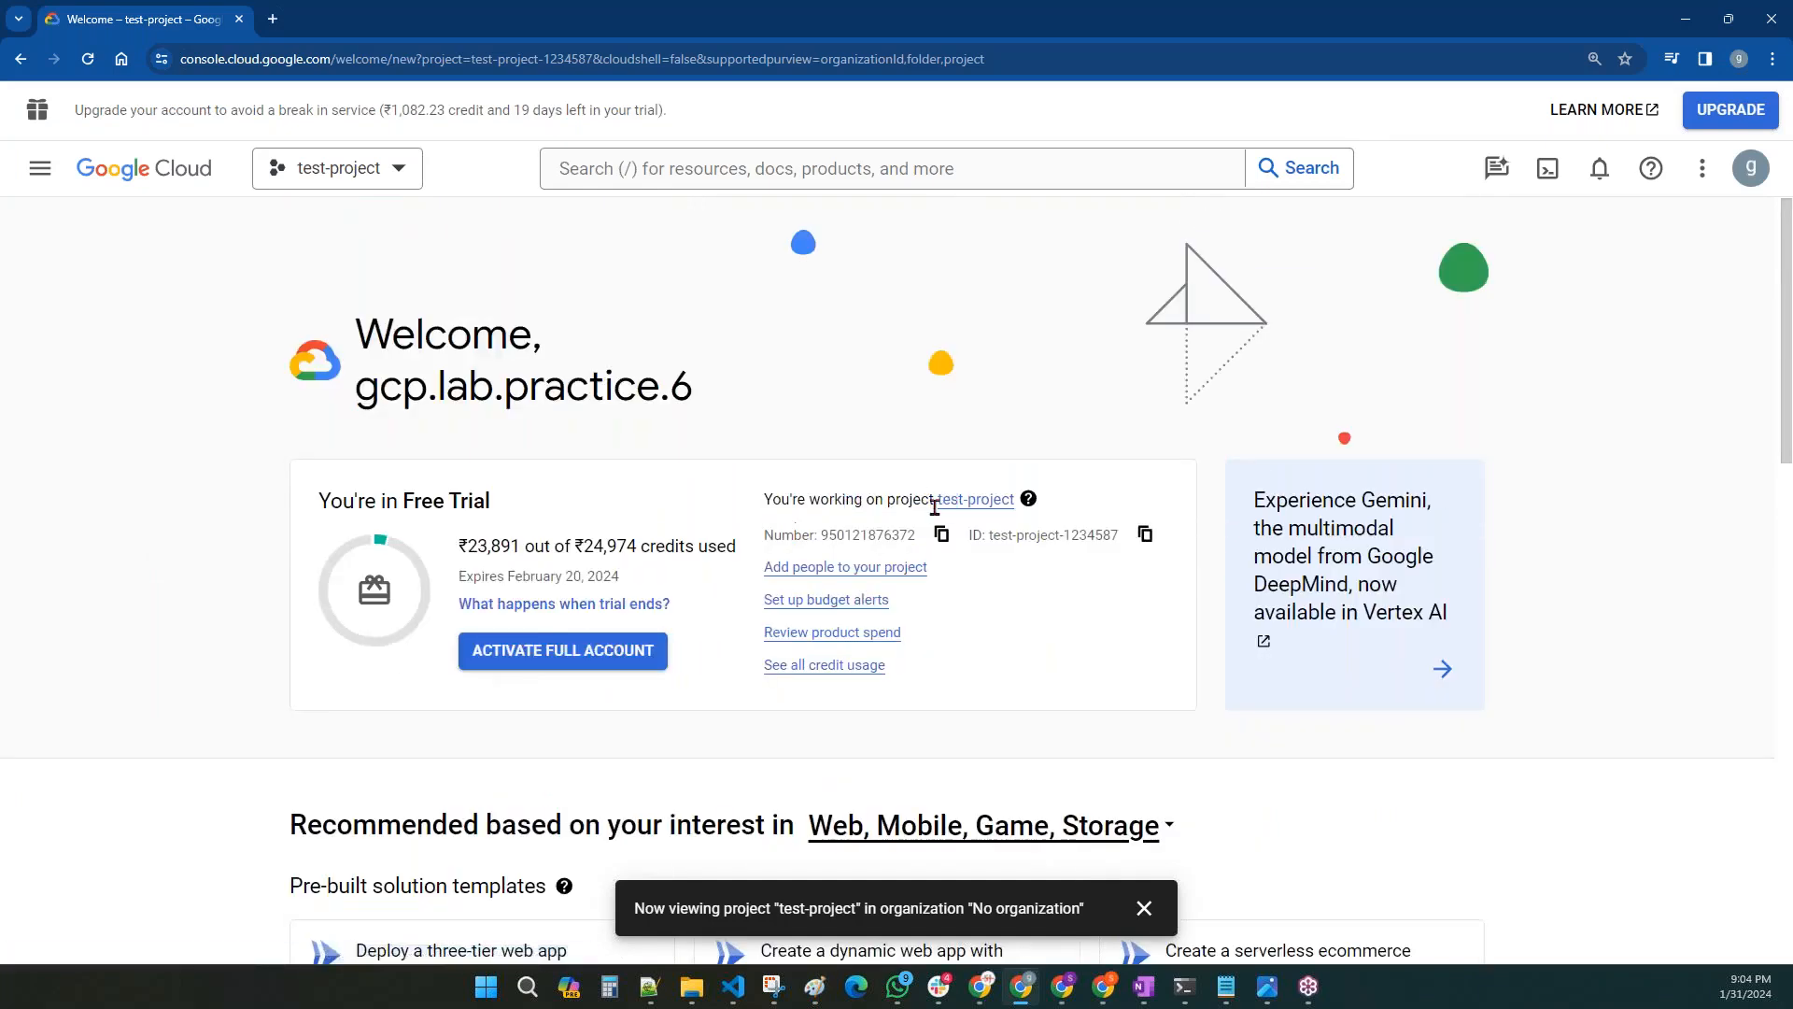
{"action": "double_click", "coordinate": [770, 534]}
{"action": "left_click_drag", "start_coordinate": [851, 532], "coordinate": [916, 535]}
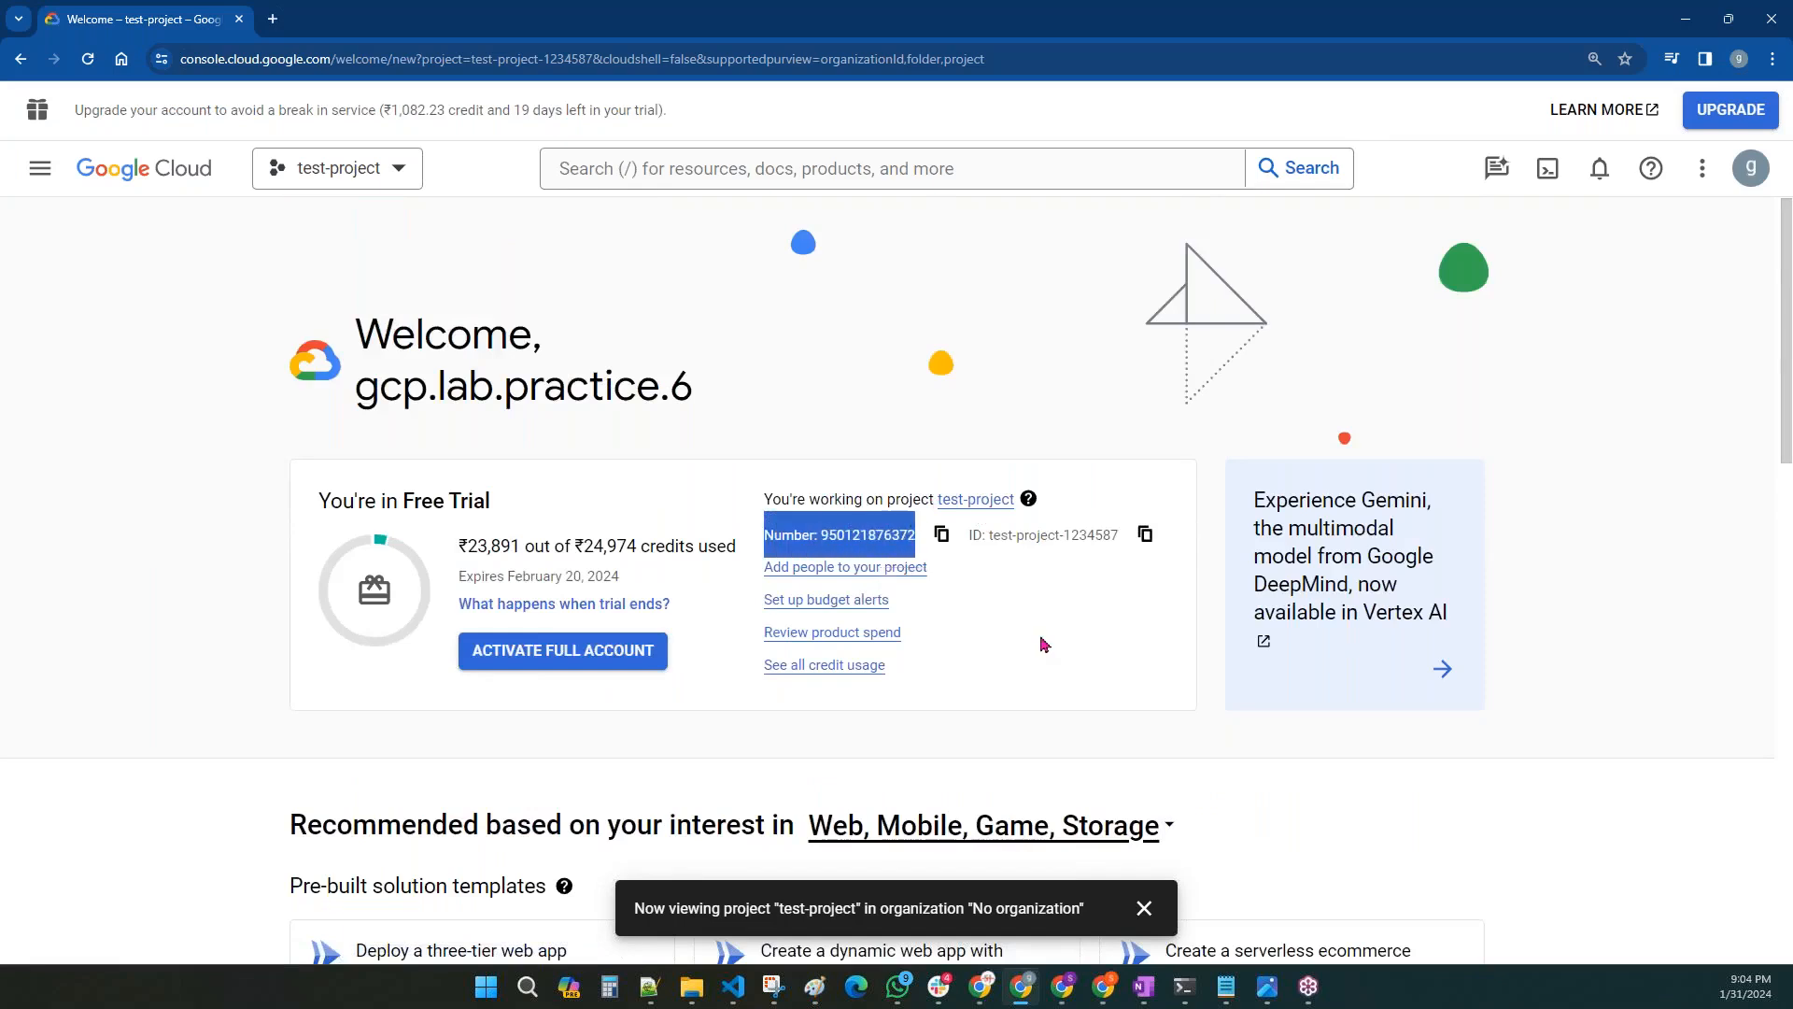
{"action": "left_click_drag", "start_coordinate": [971, 535], "coordinate": [1111, 537]}
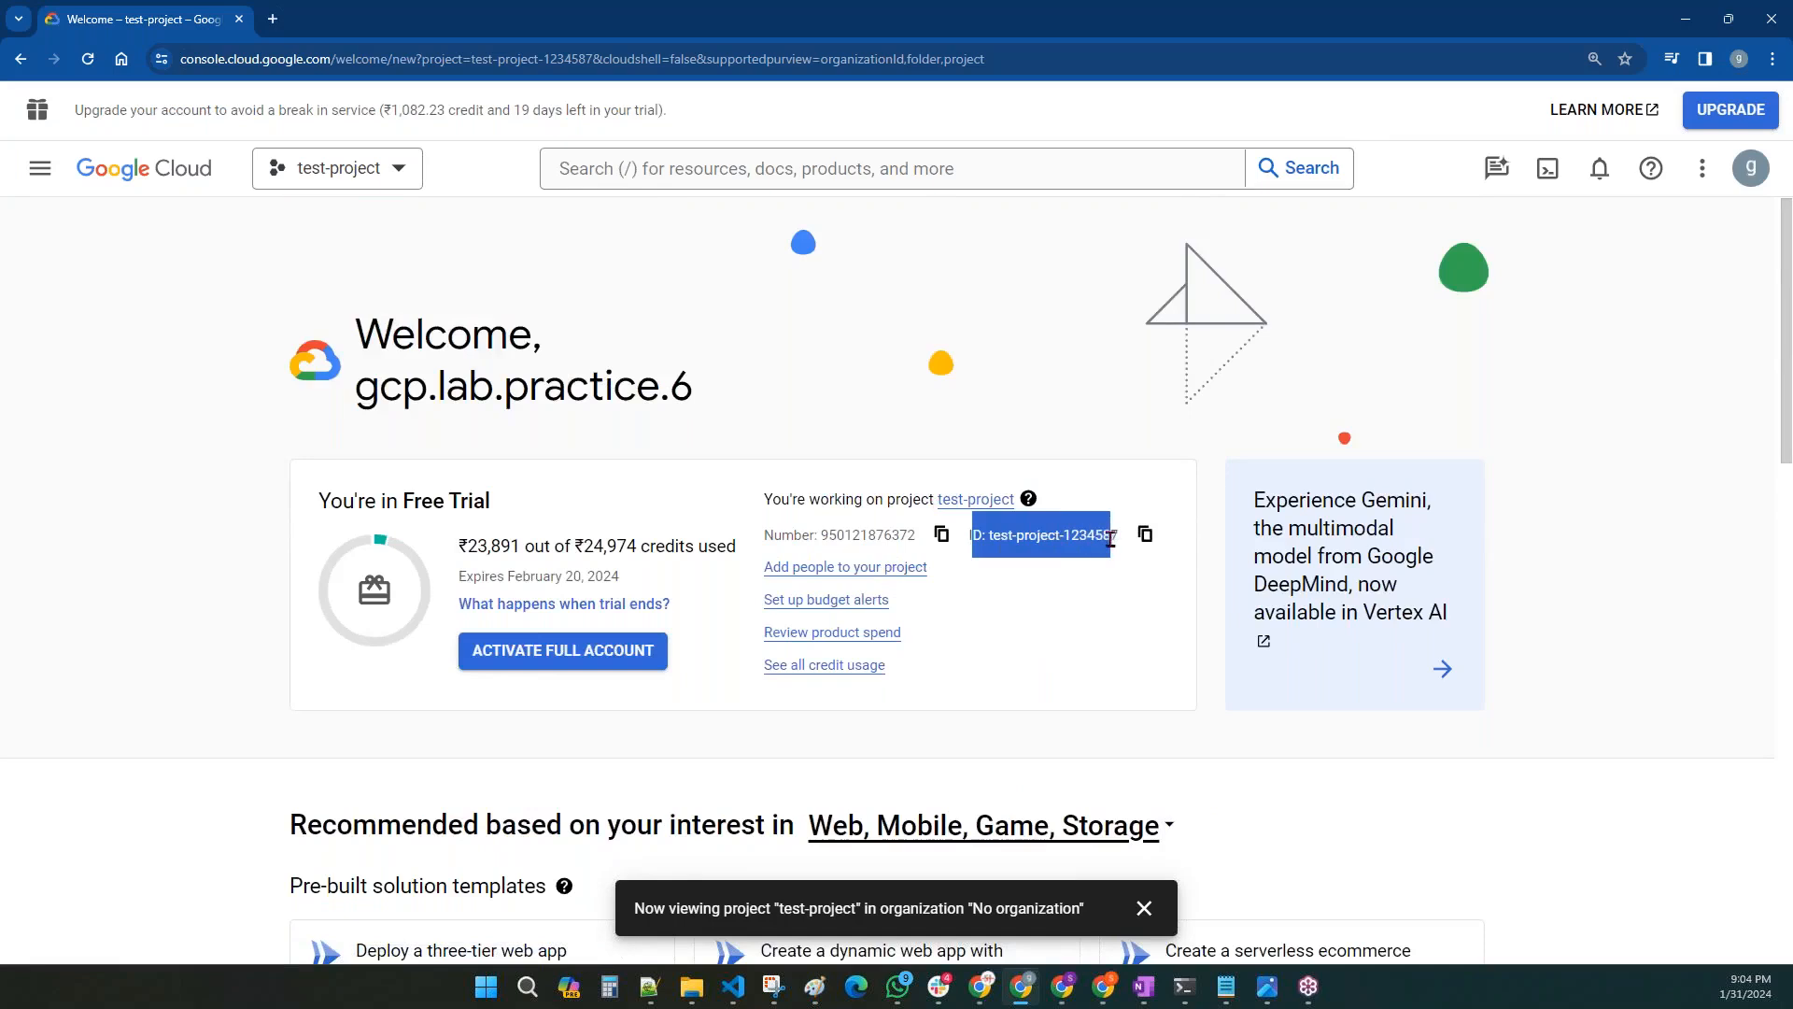
{"action": "left_click", "coordinate": [1065, 620]}
{"action": "left_click_drag", "start_coordinate": [765, 531], "coordinate": [921, 535]}
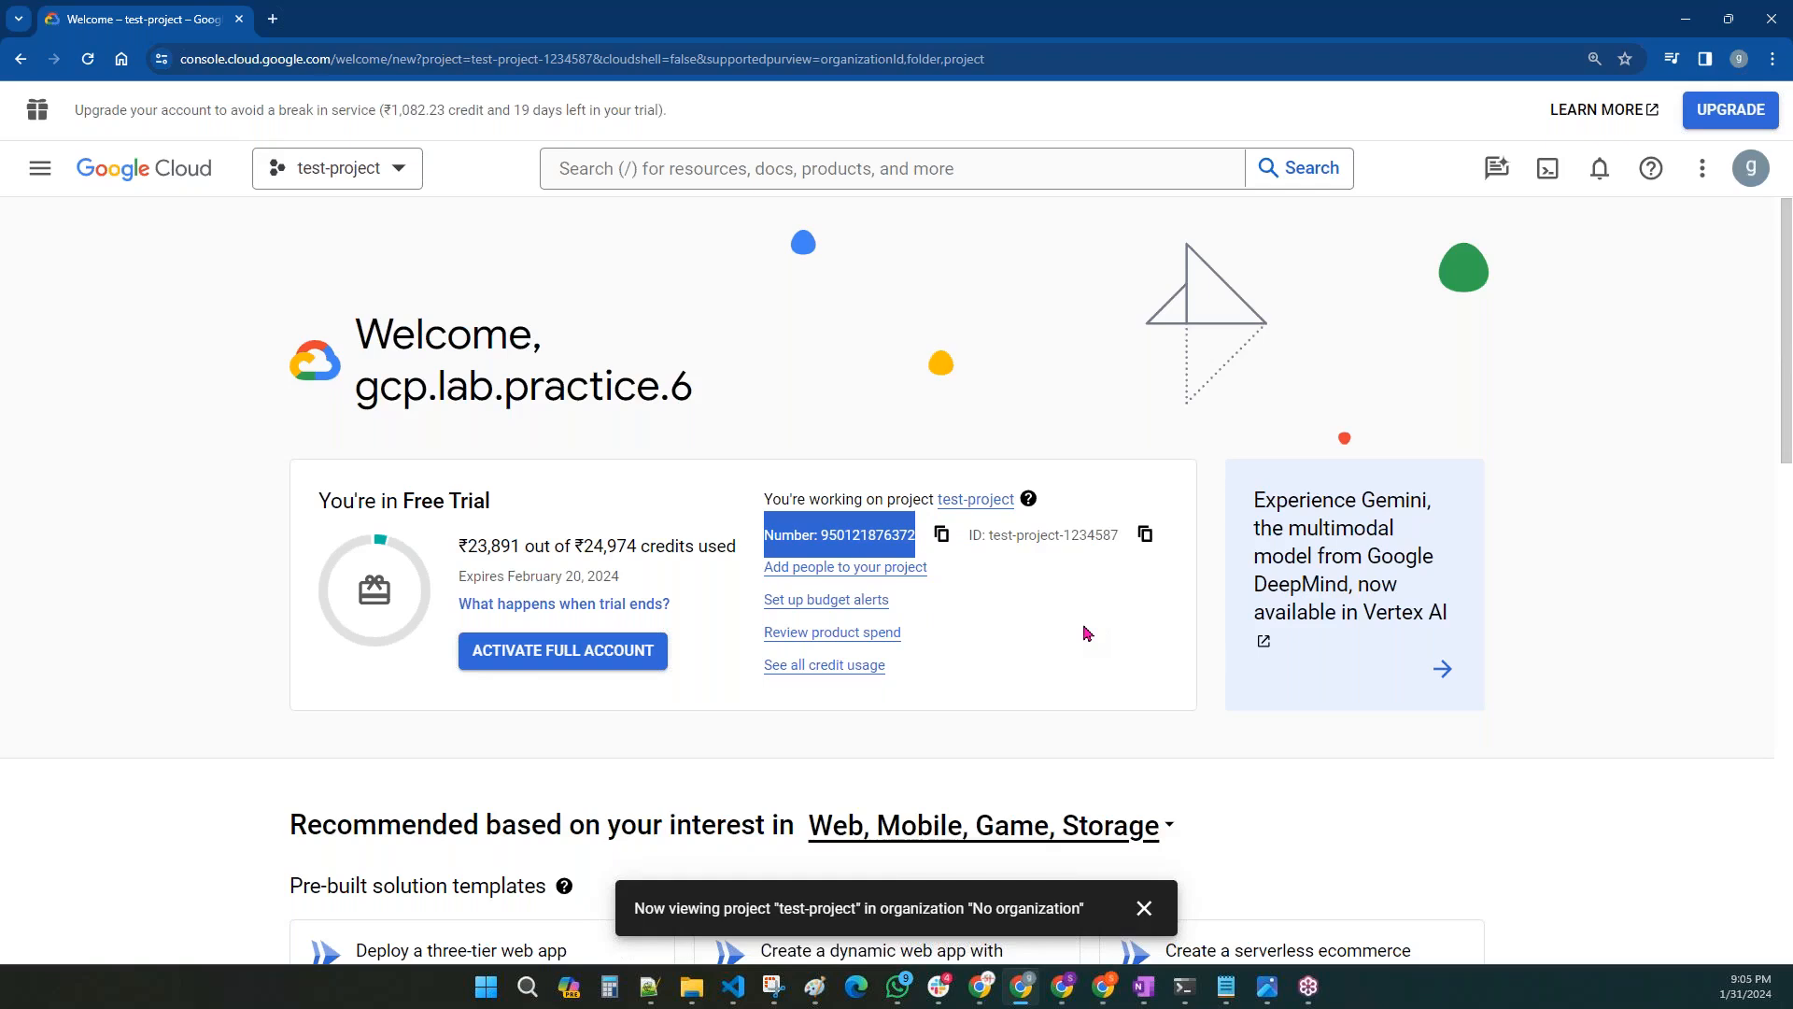
{"action": "left_click", "coordinate": [1084, 627]}
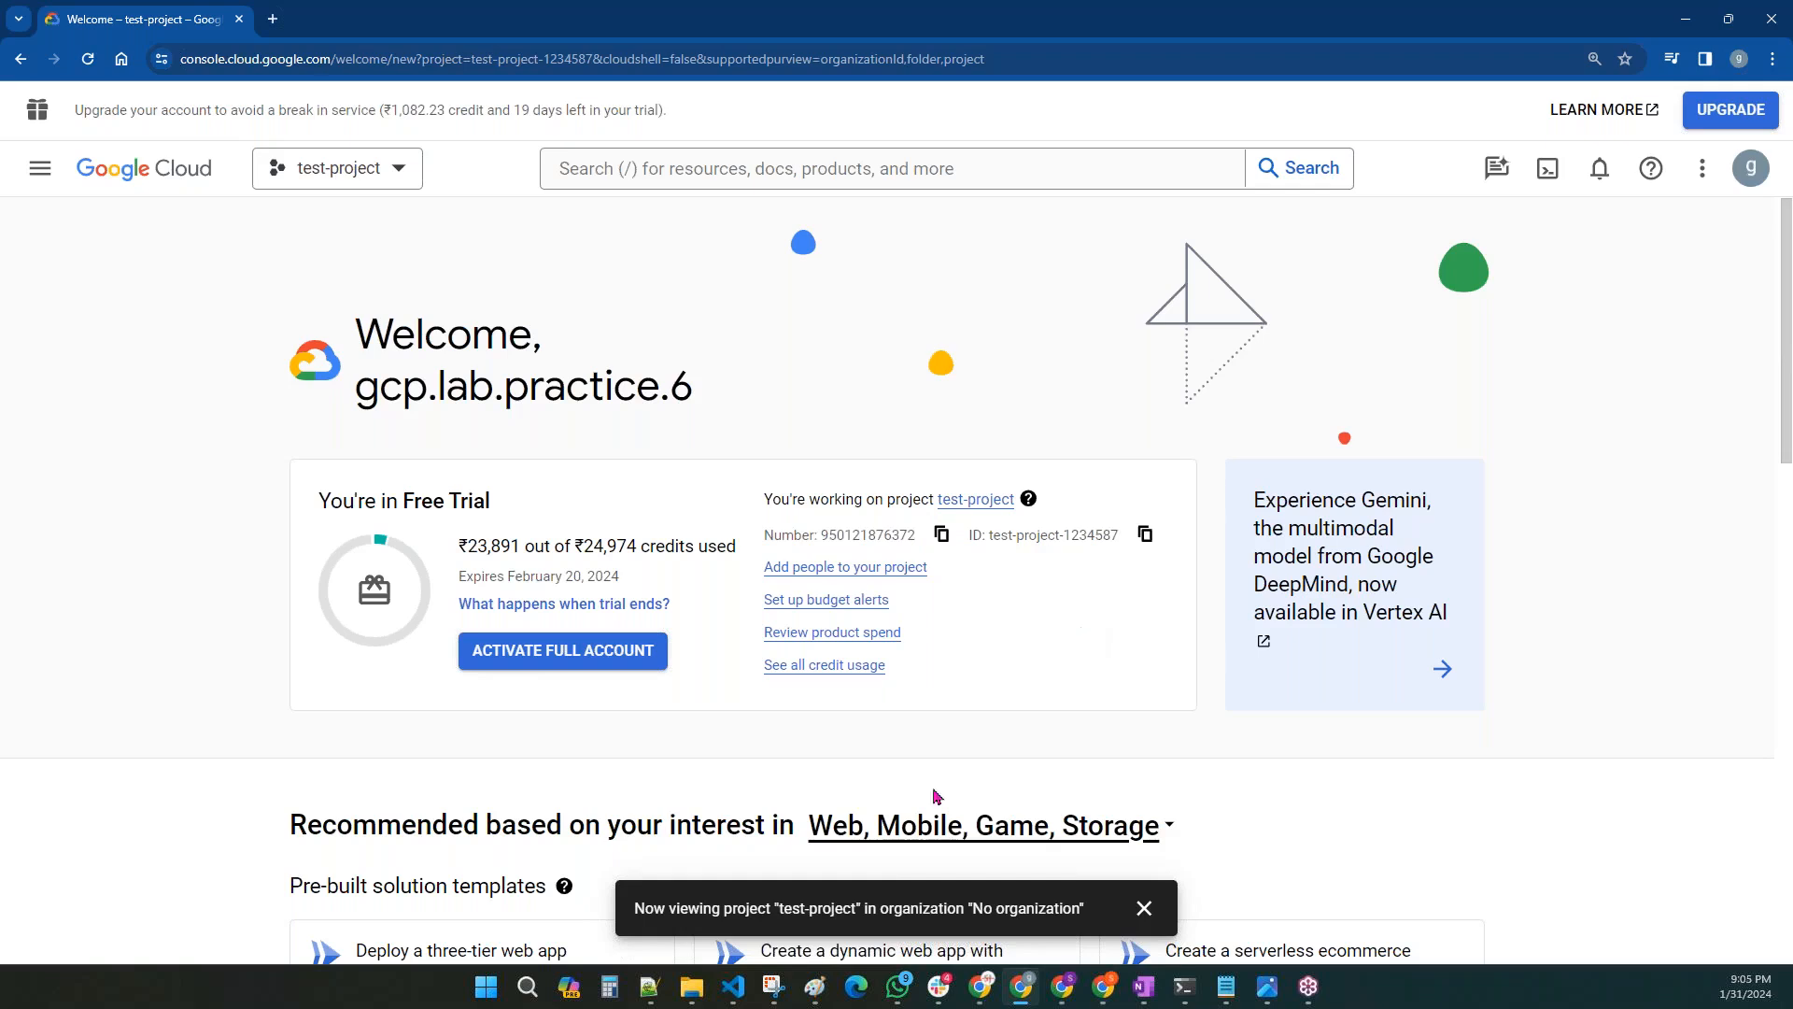
{"action": "left_click", "coordinate": [810, 992]}
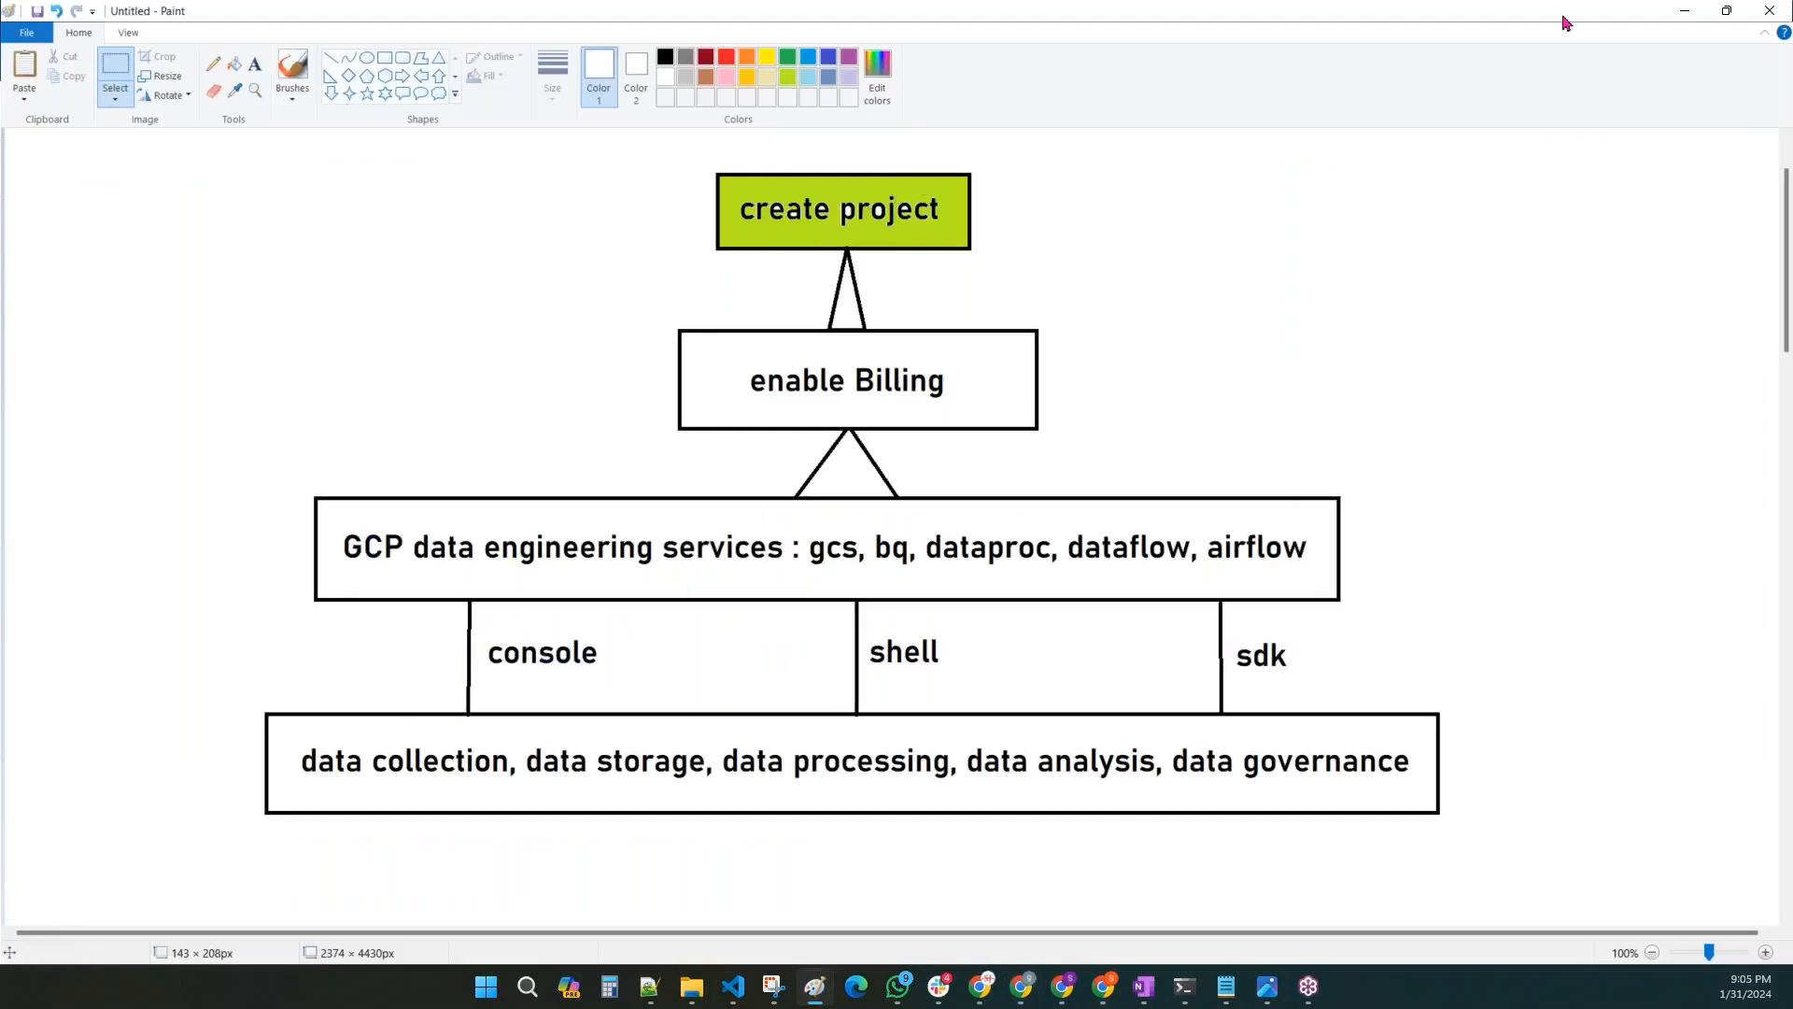
{"action": "left_click", "coordinate": [1687, 16]}
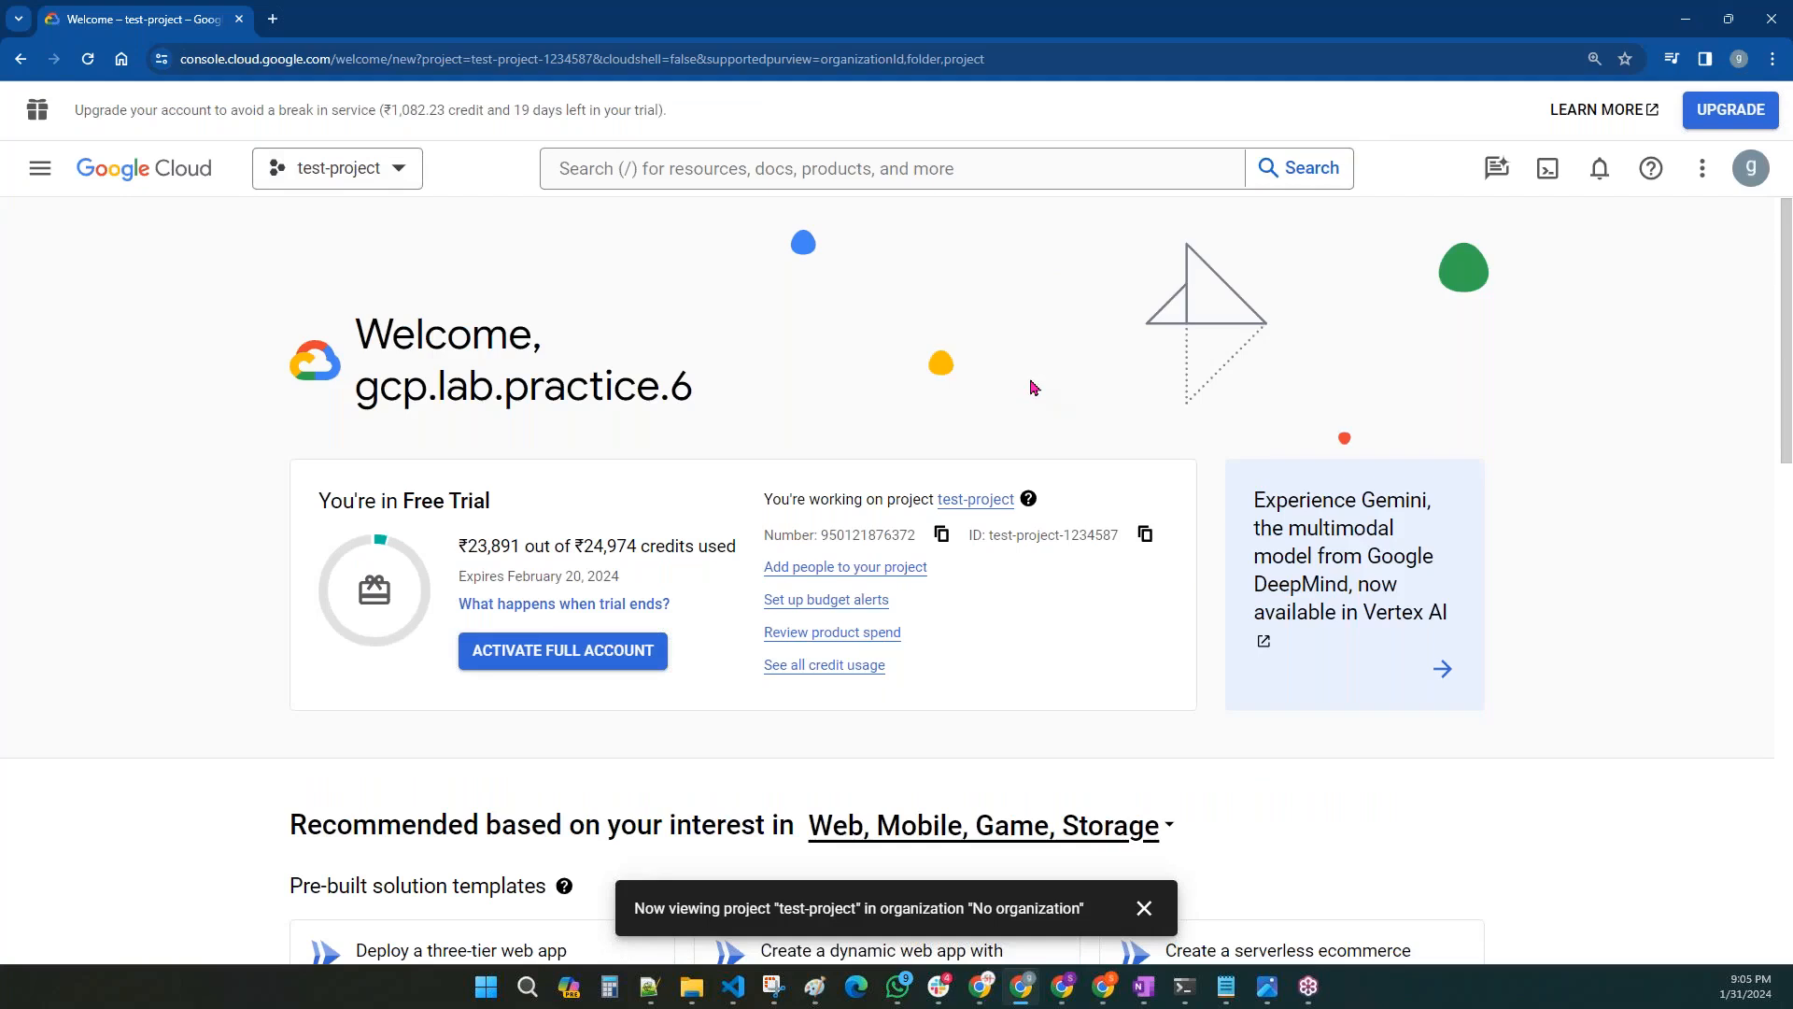
{"action": "left_click", "coordinate": [815, 990]}
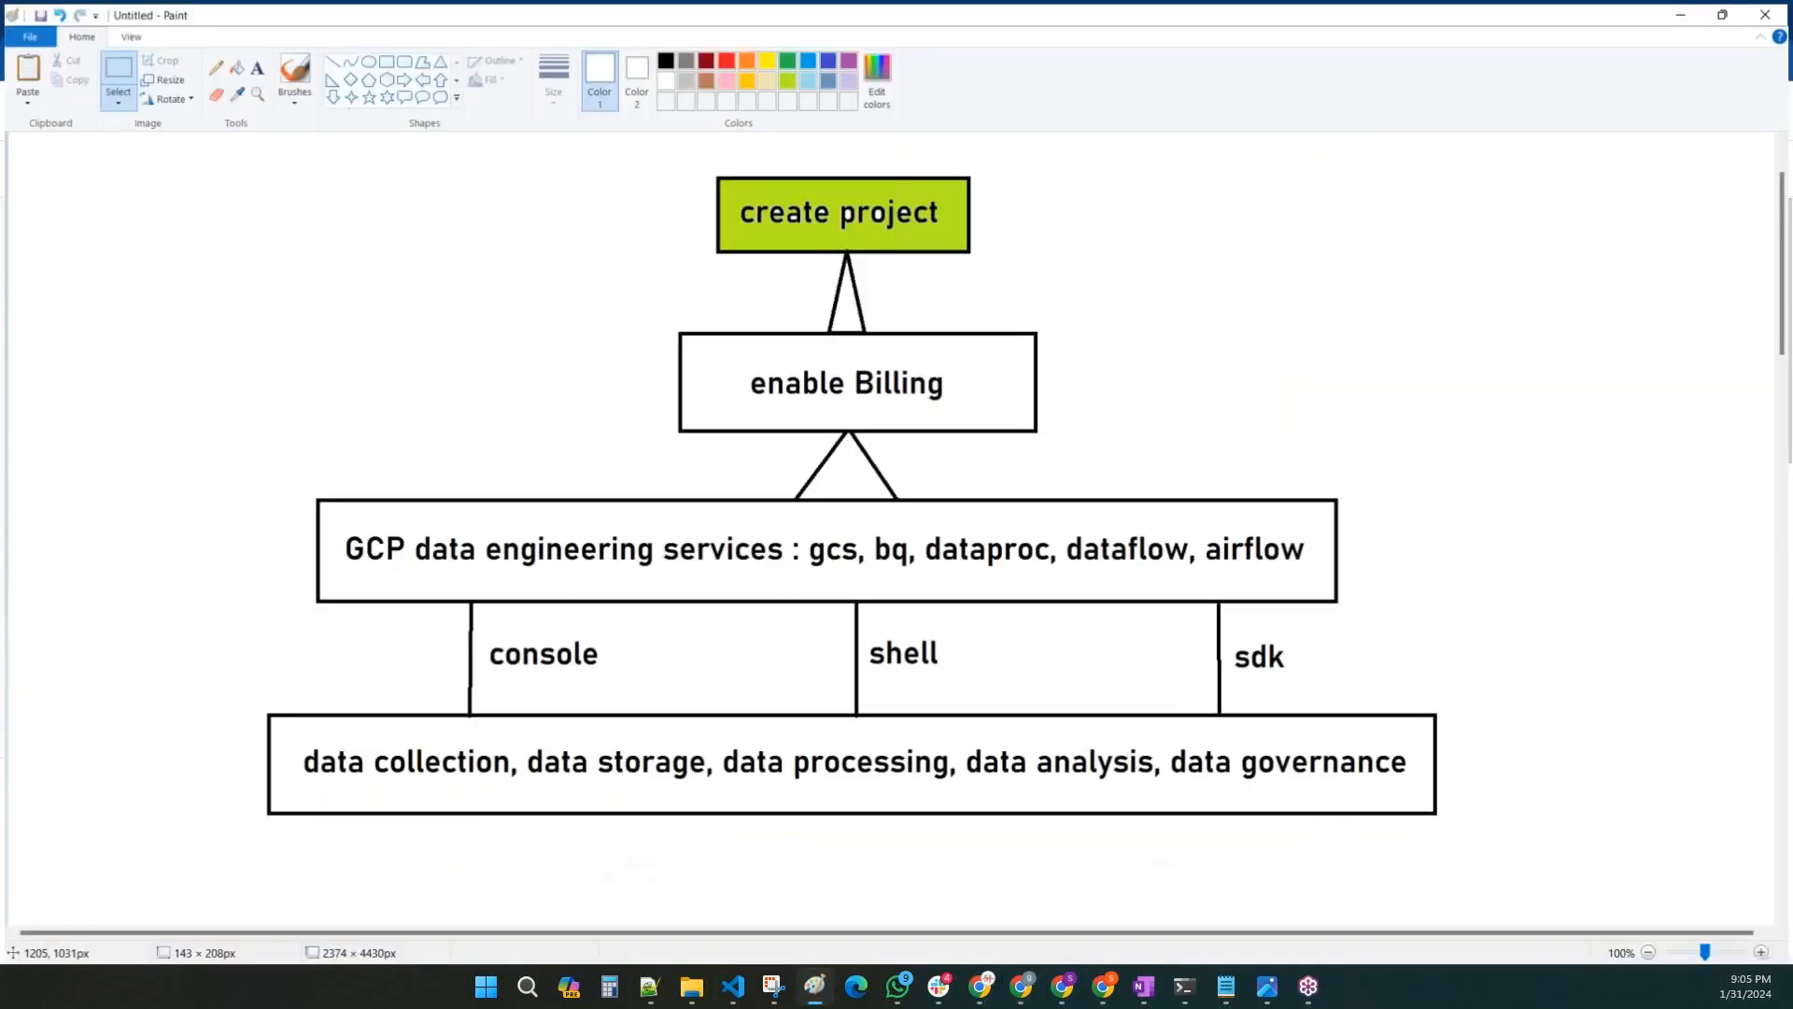
{"action": "left_click", "coordinate": [1690, 13]}
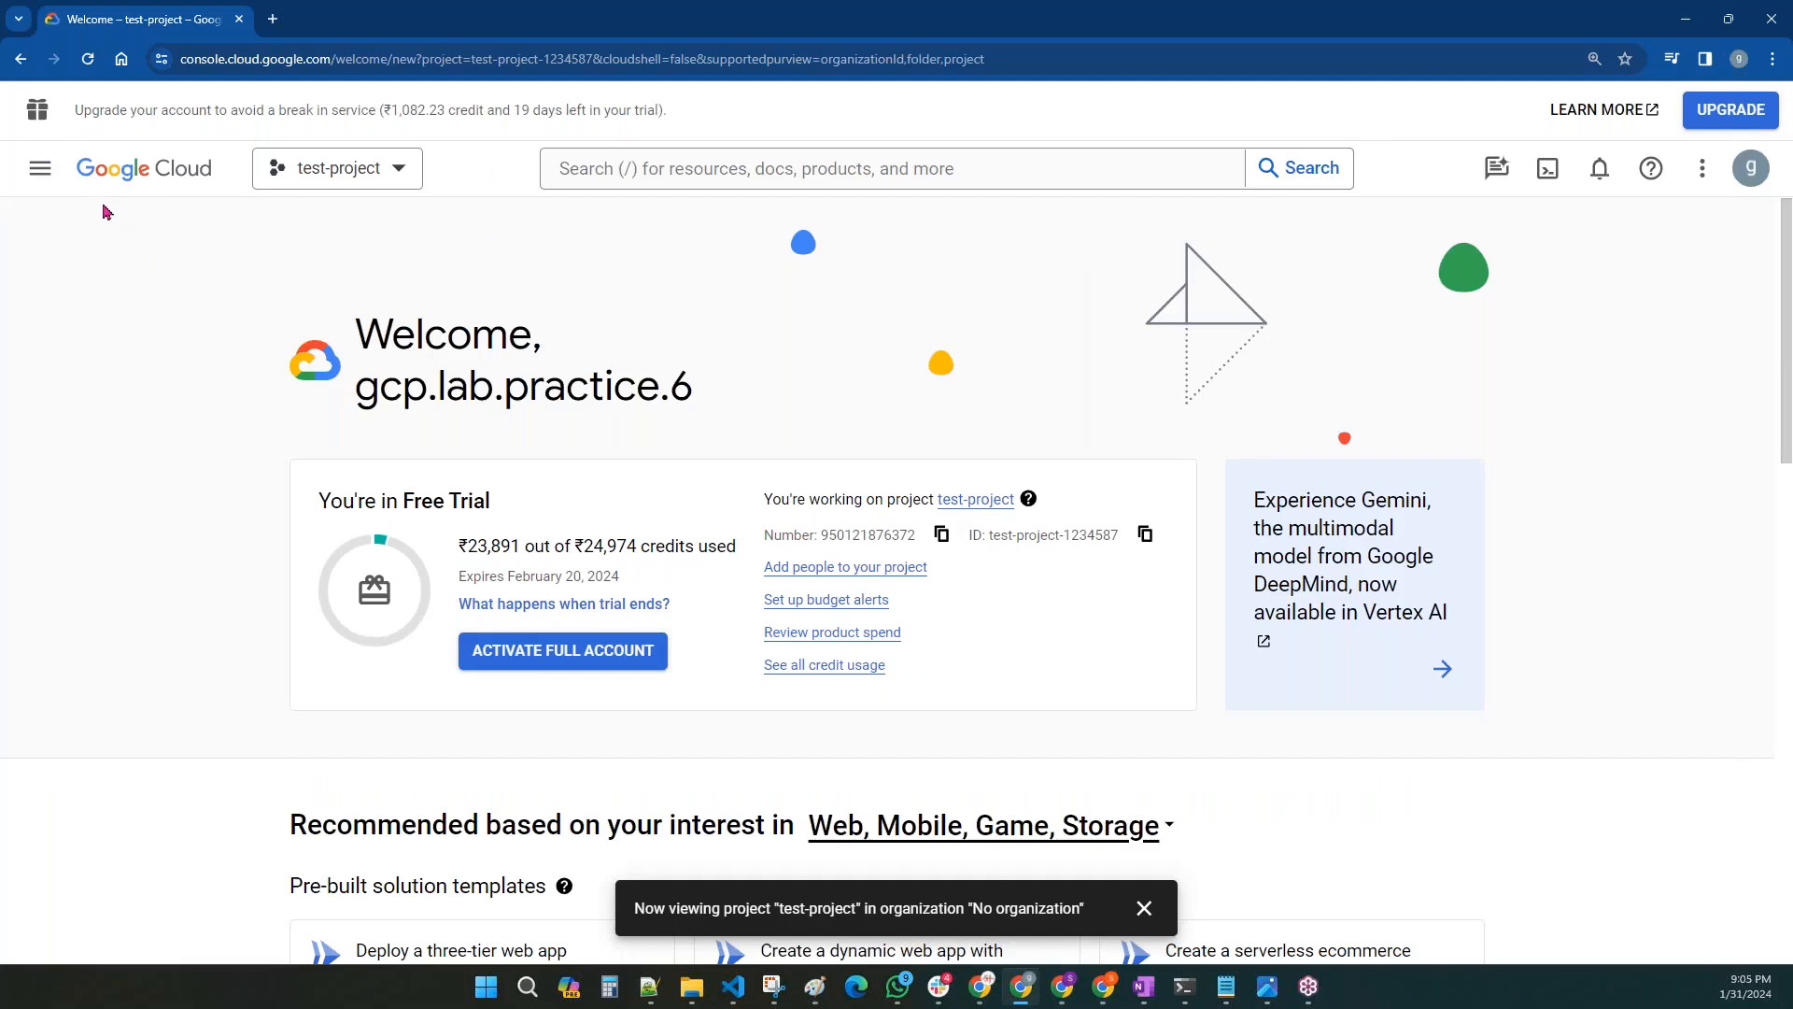
- Open the Billing overview of the billing account for test-project
{"action": "left_click", "coordinate": [35, 173]}
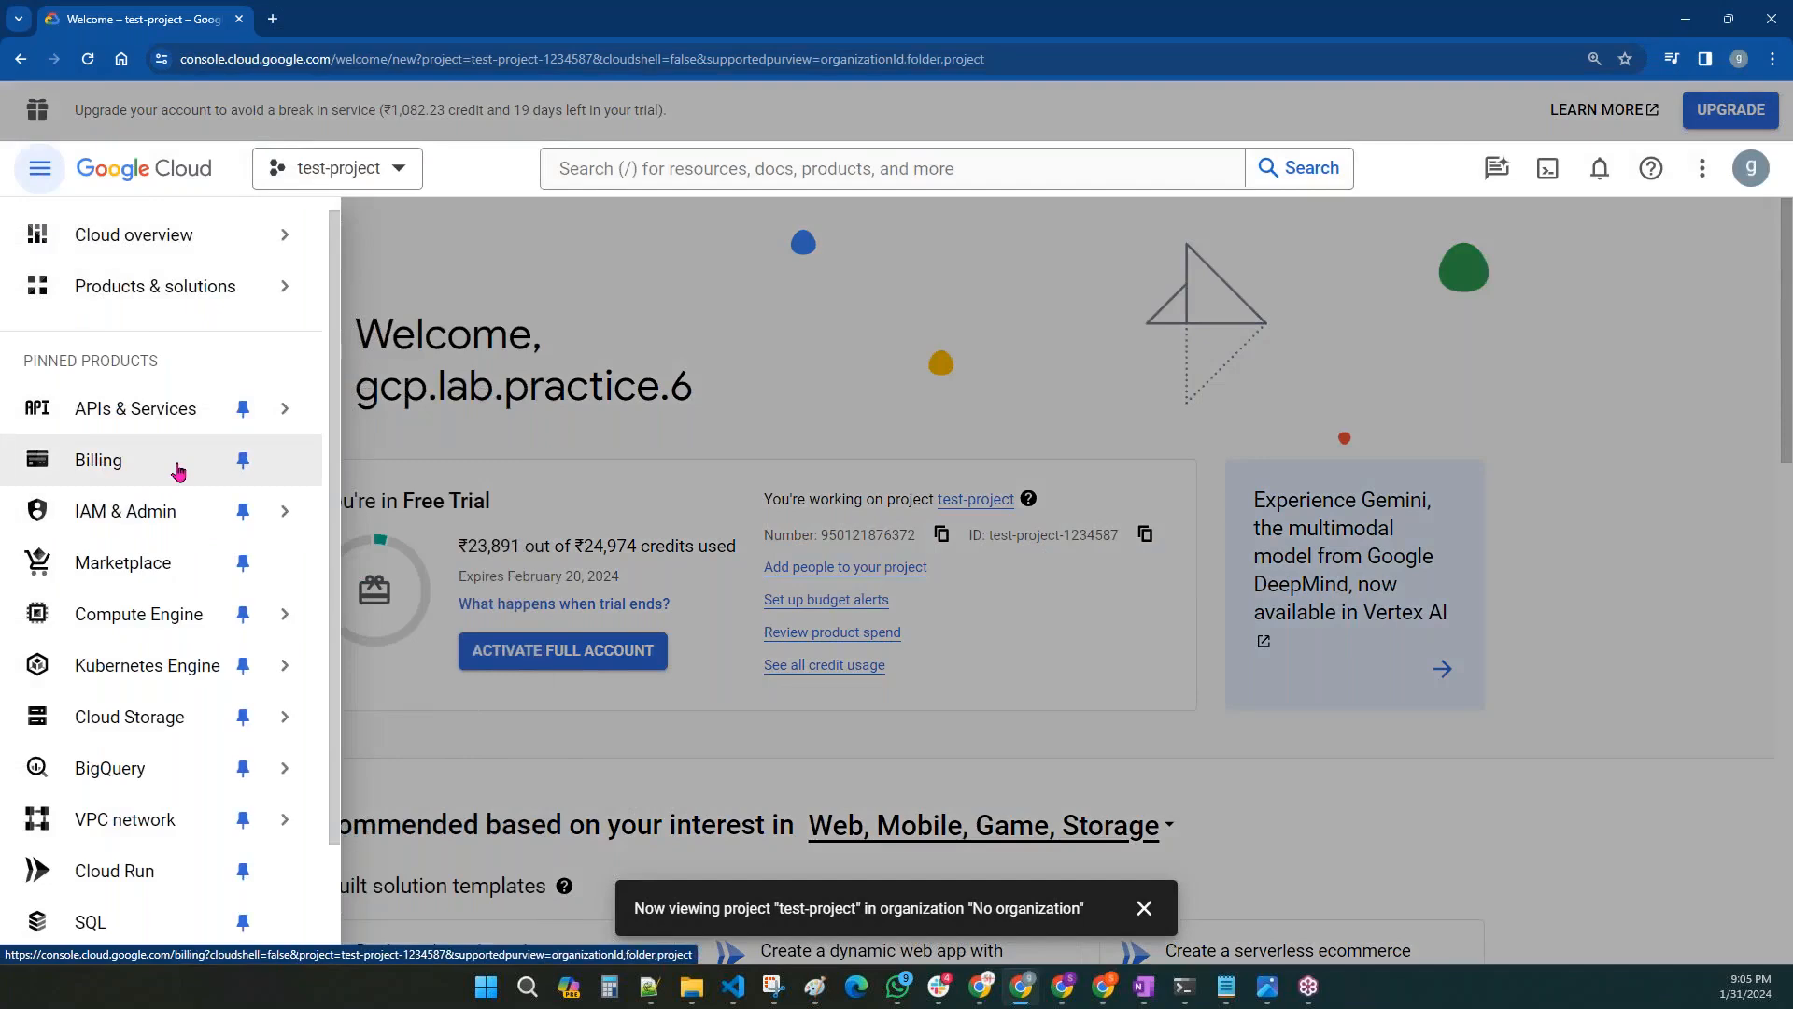
{"action": "left_click", "coordinate": [178, 472]}
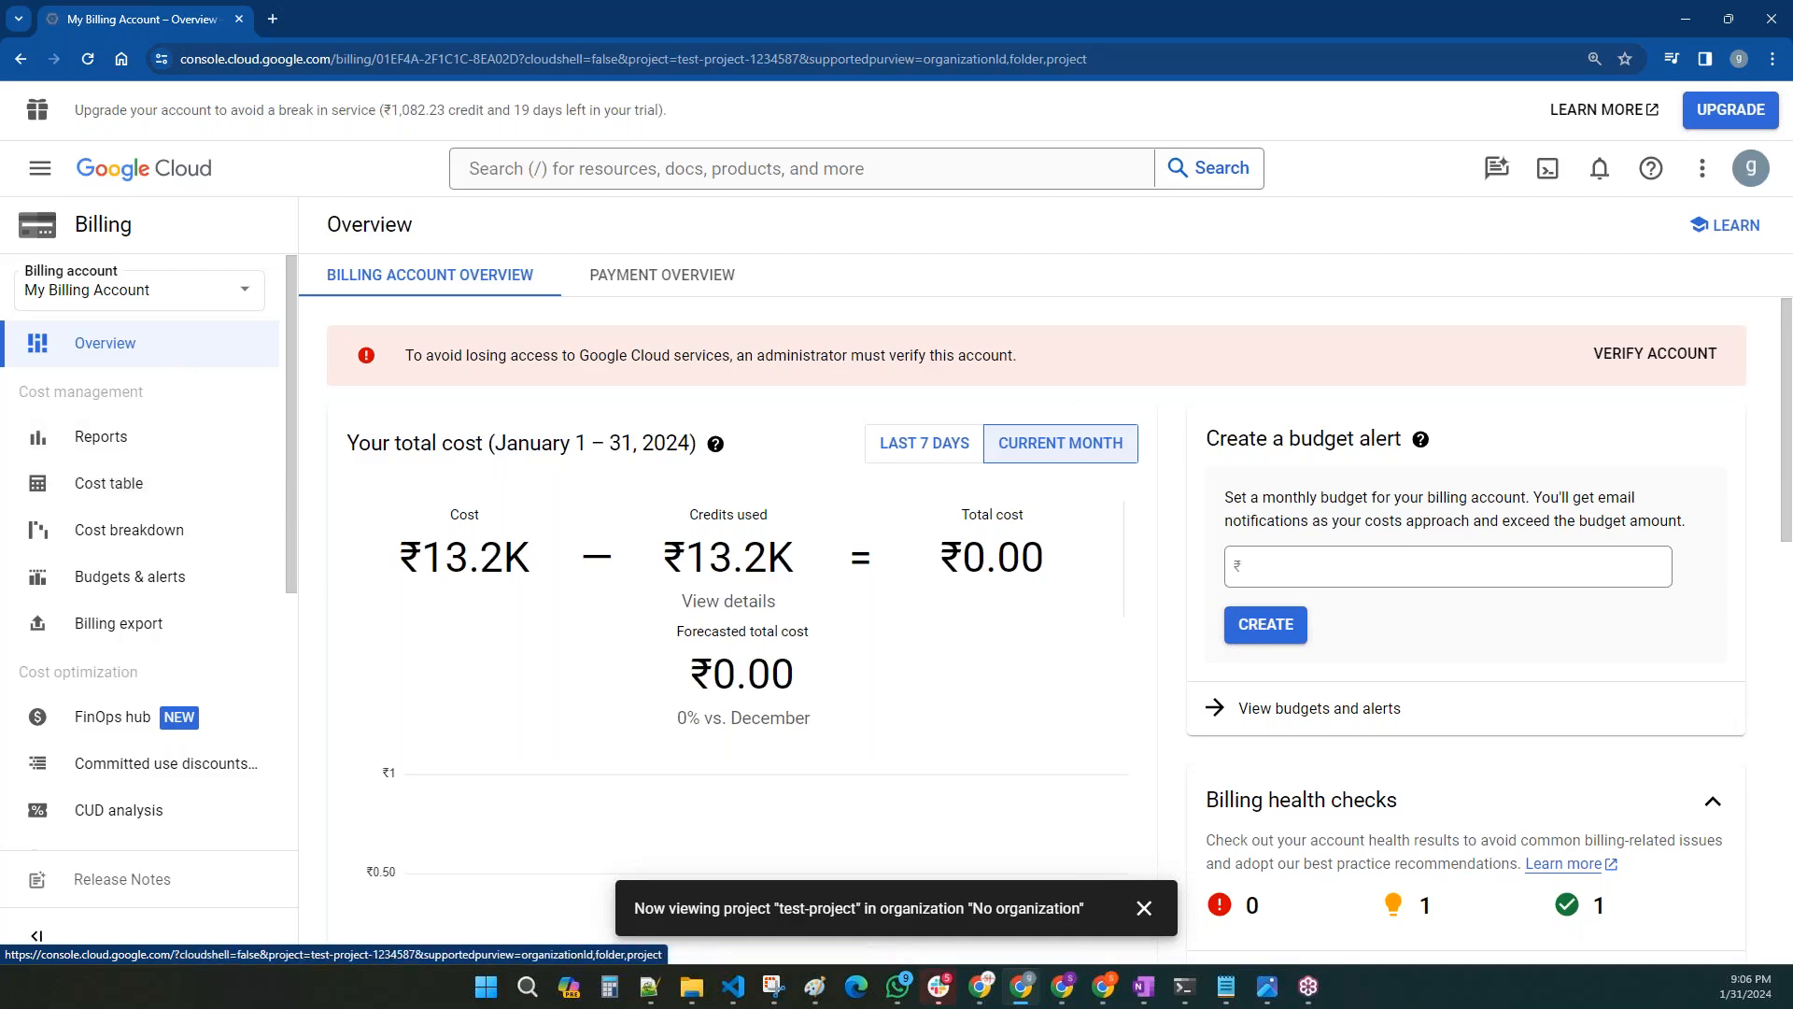
{"action": "left_click", "coordinate": [39, 169]}
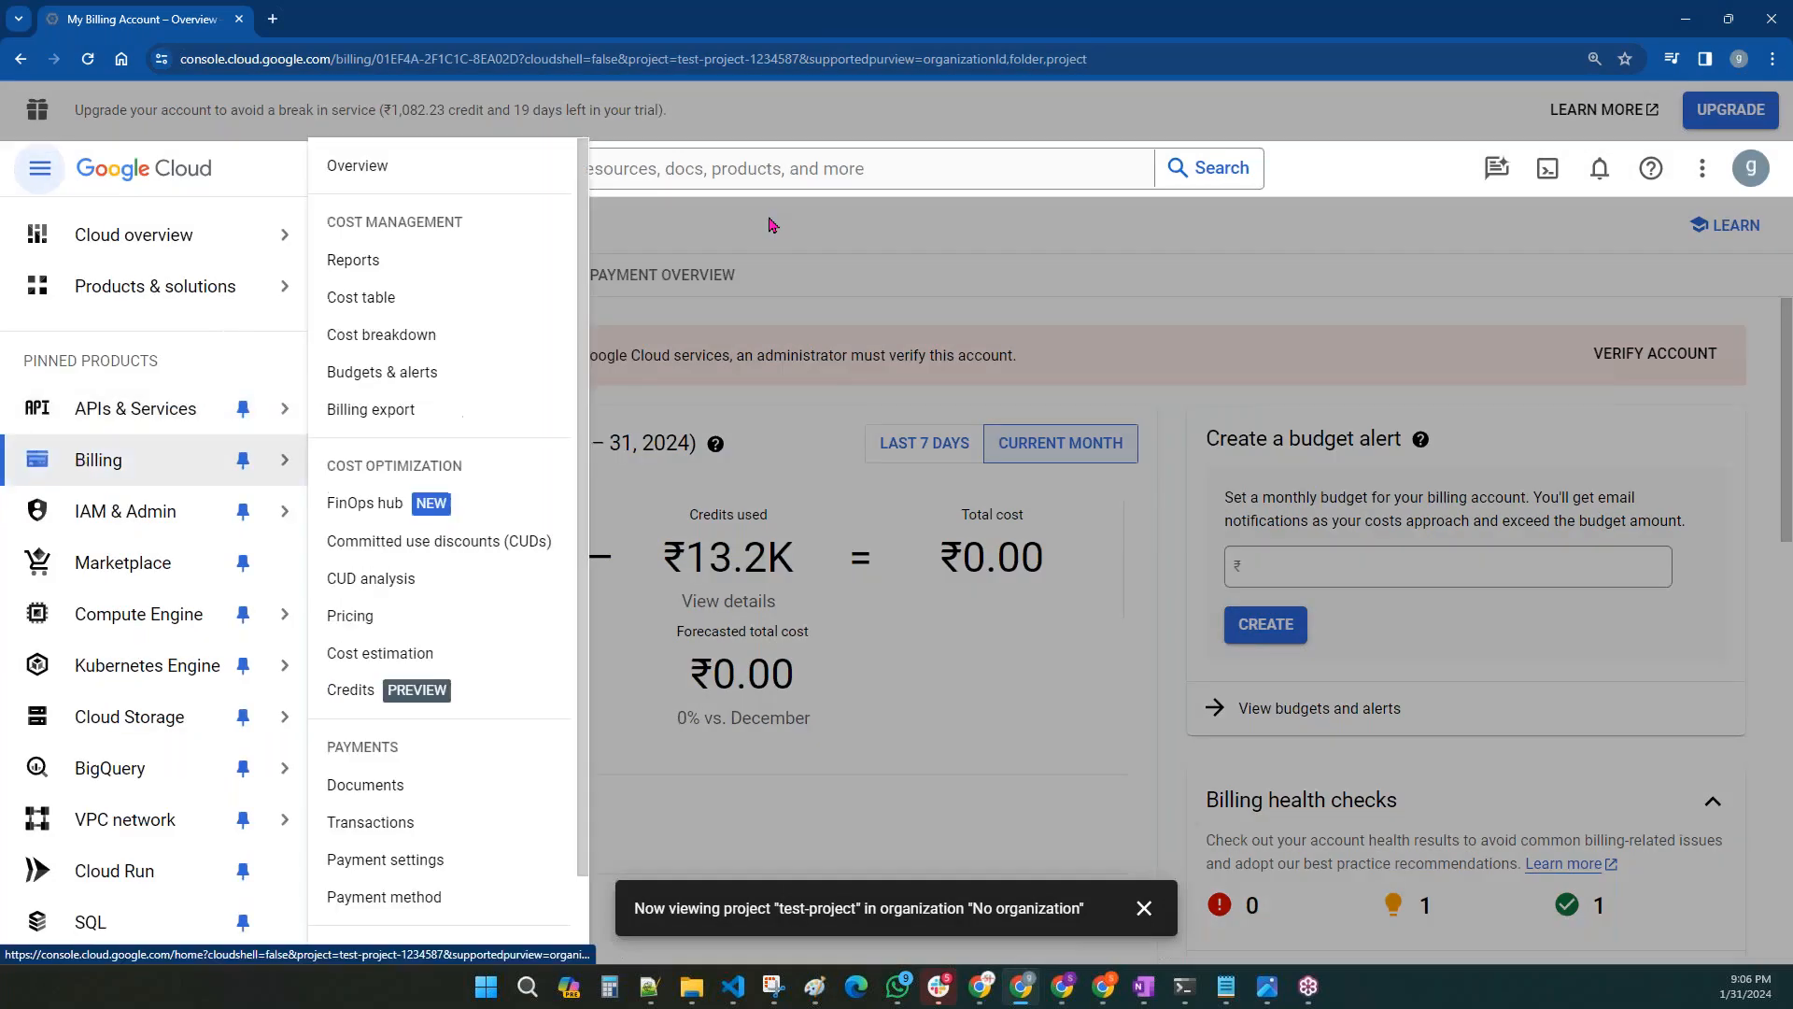
{"action": "left_click", "coordinate": [877, 725]}
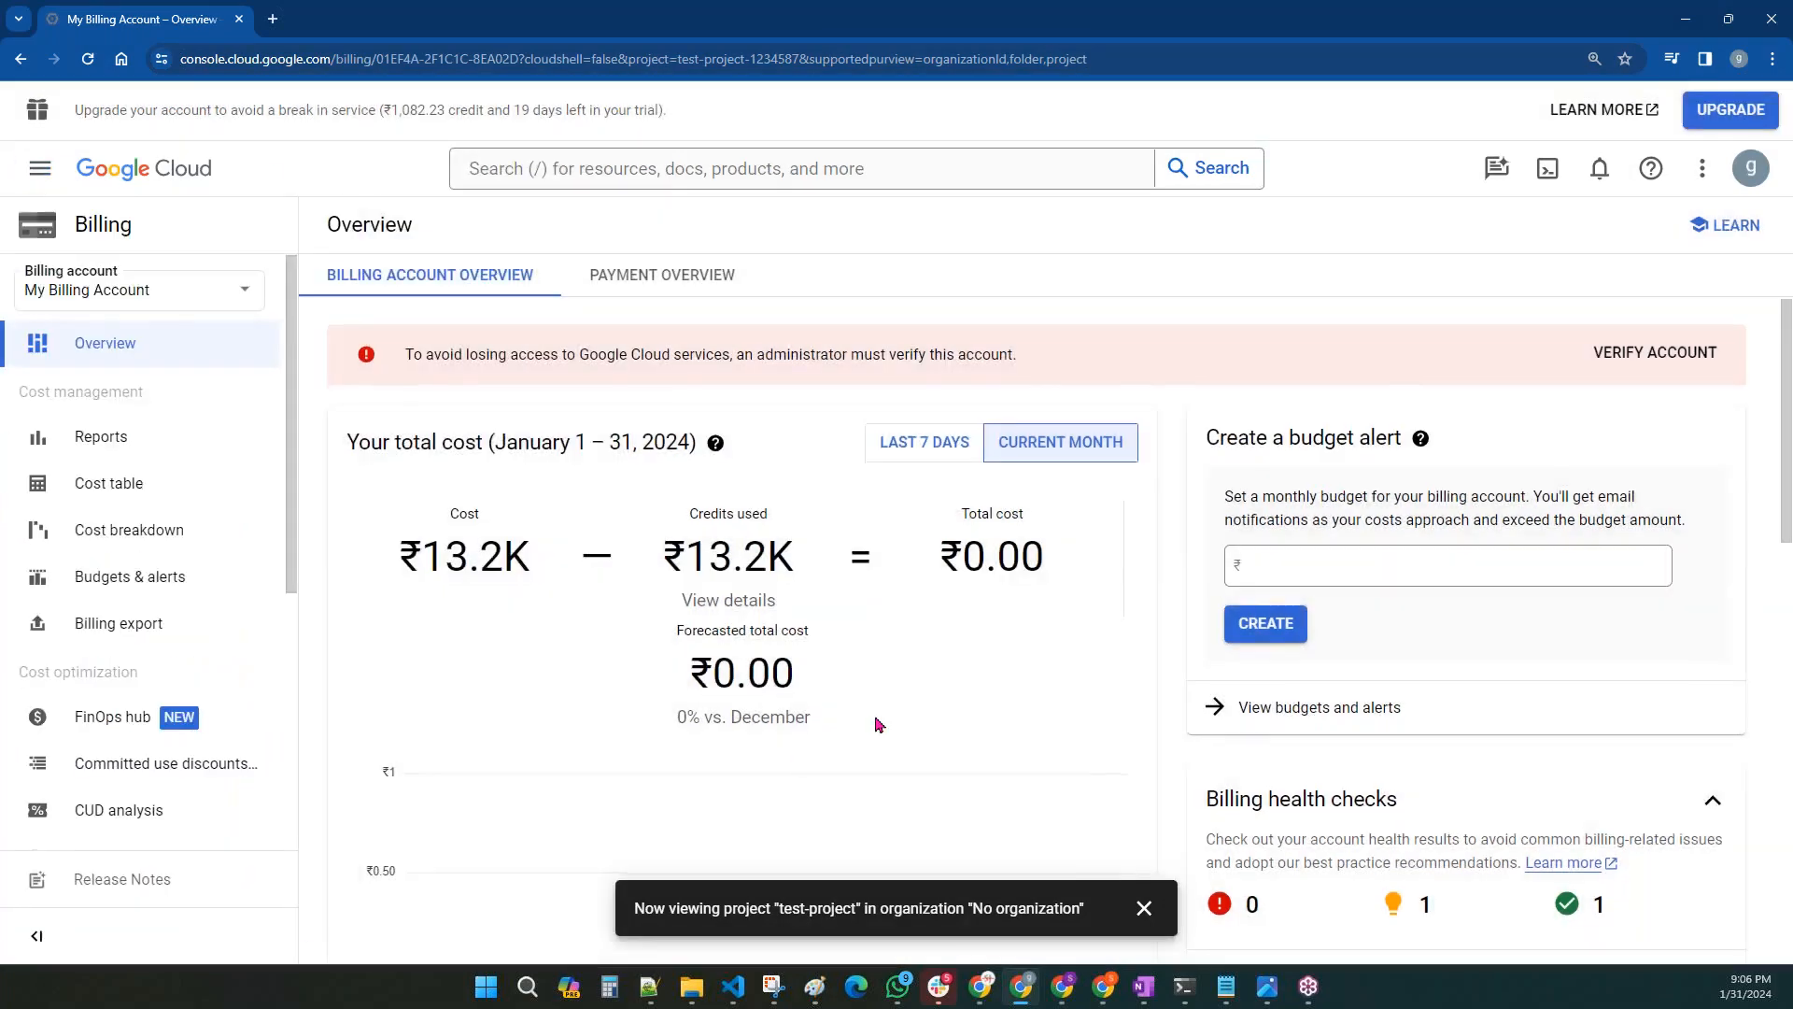
- Examine the Free trial credit section of the billing account overview, comparing the remaining credit with the total credit
{"action": "scroll", "coordinate": [636, 532], "scroll_direction": "down", "scroll_amount": 10}
{"action": "scroll", "coordinate": [973, 561], "scroll_direction": "up", "scroll_amount": 2}
{"action": "left_click_drag", "start_coordinate": [1238, 432], "coordinate": [1258, 431]}
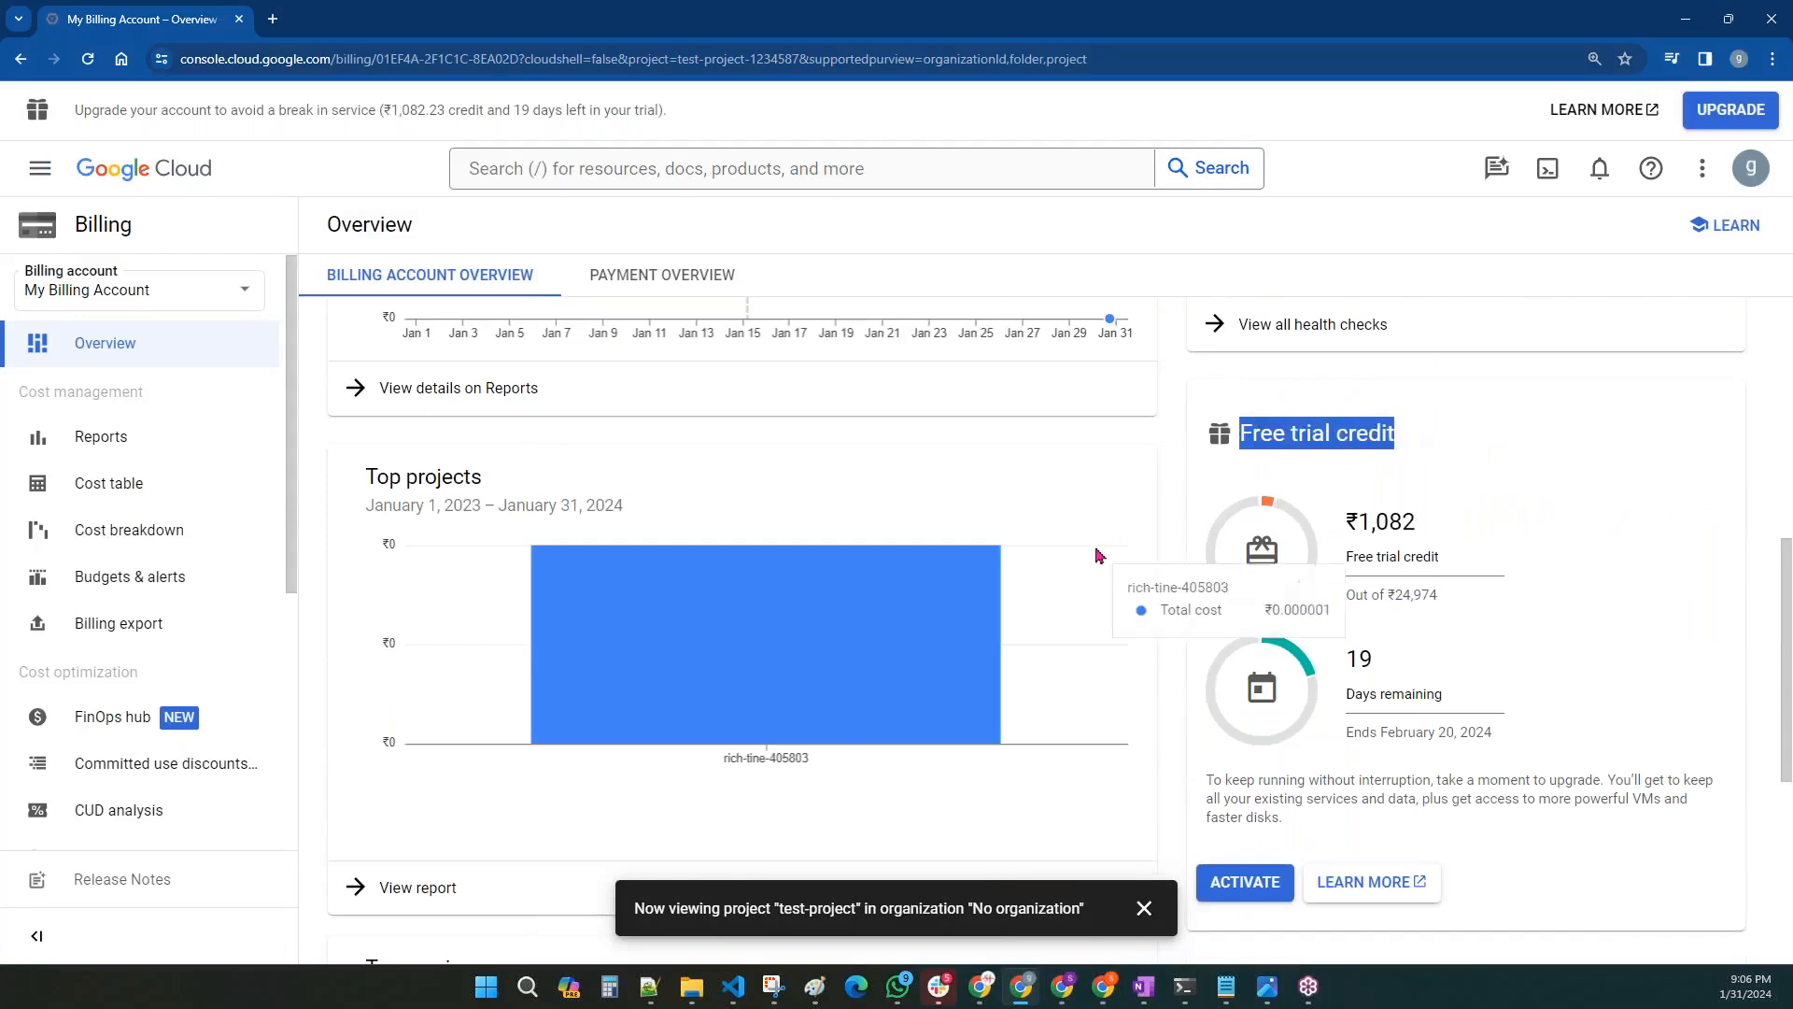
{"action": "scroll", "coordinate": [1096, 557], "scroll_direction": "up", "scroll_amount": 8}
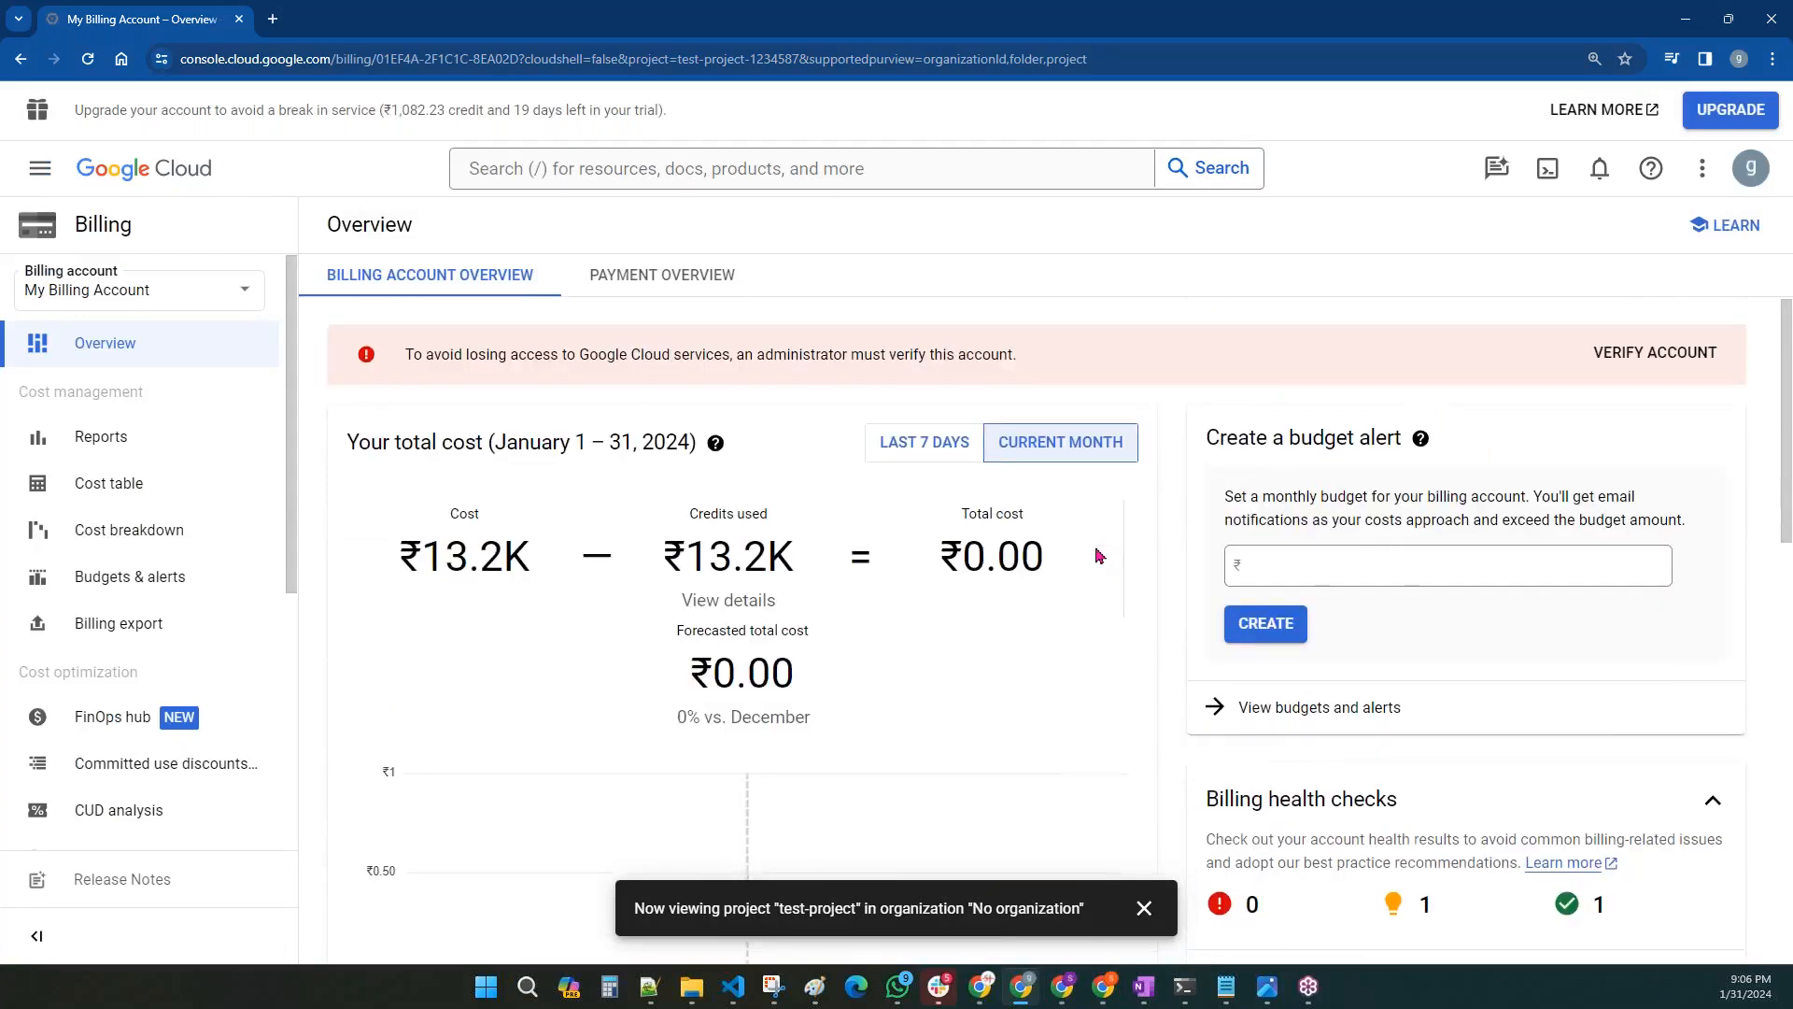
{"action": "scroll", "coordinate": [1097, 556], "scroll_direction": "down", "scroll_amount": 8}
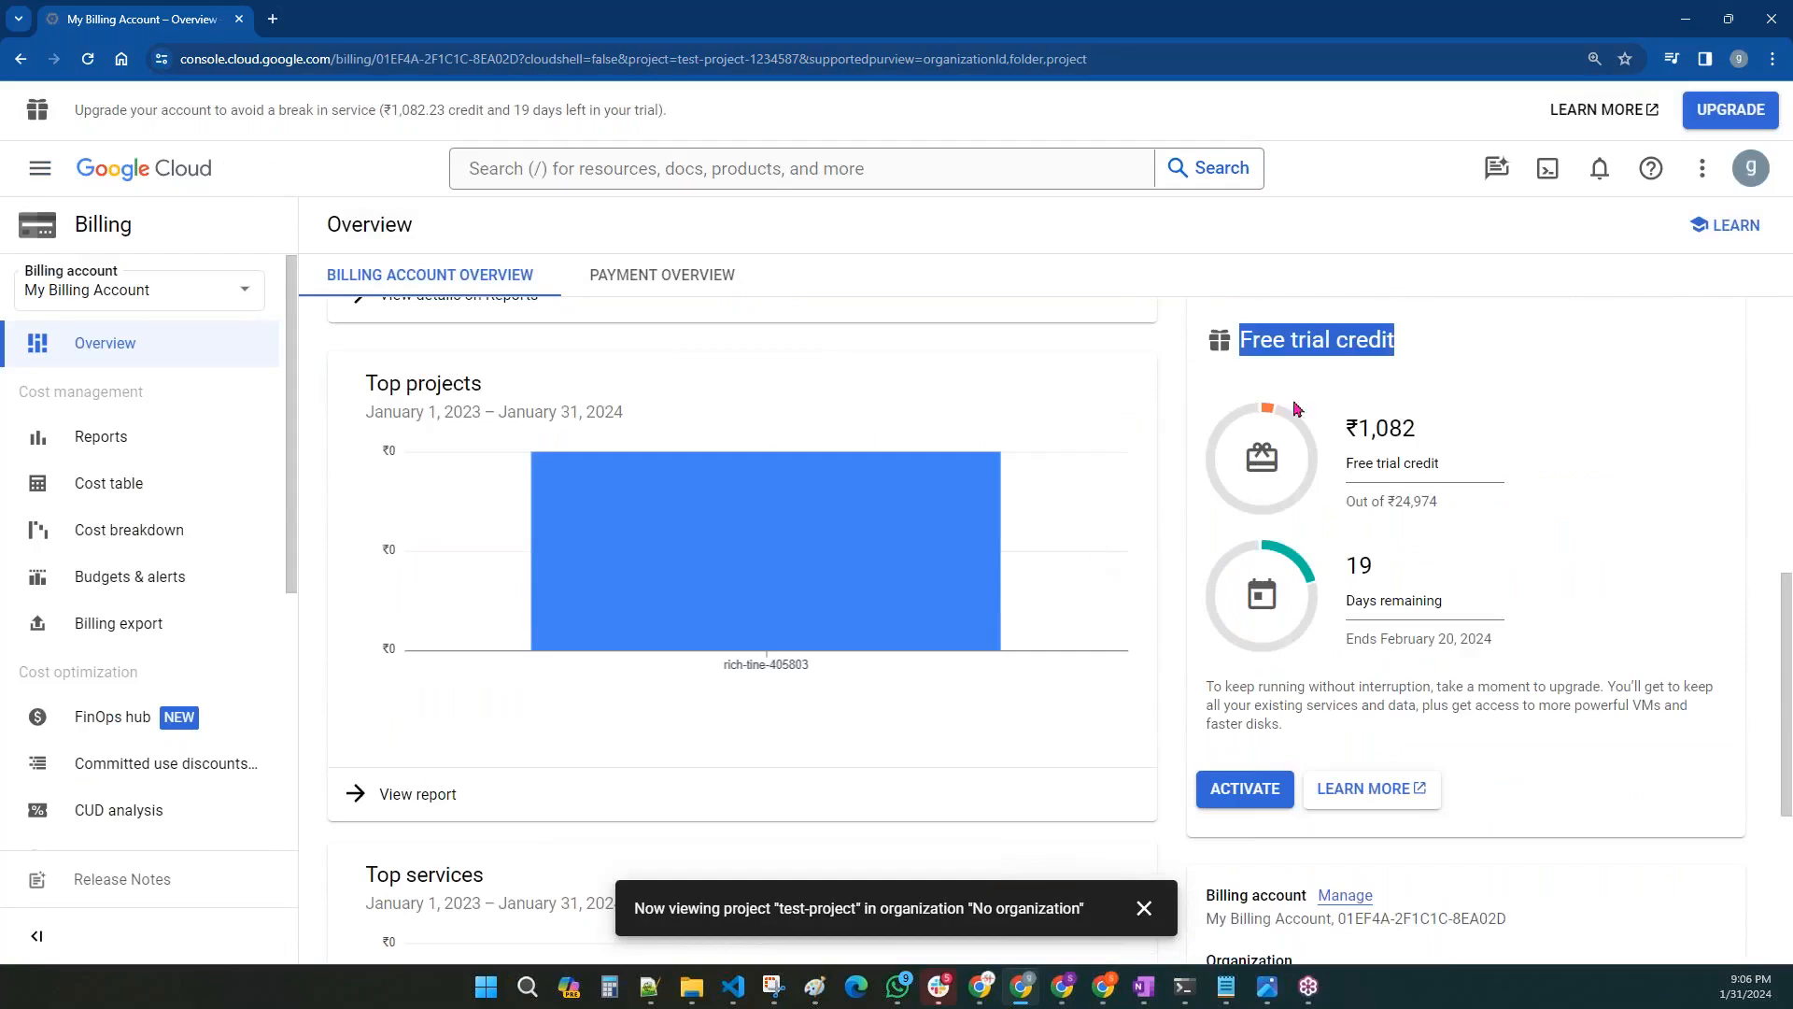
{"action": "left_click", "coordinate": [1262, 376]}
{"action": "left_click_drag", "start_coordinate": [1245, 342], "coordinate": [1422, 353]}
{"action": "left_click", "coordinate": [1357, 504]}
{"action": "left_click_drag", "start_coordinate": [1357, 504], "coordinate": [1472, 511]}
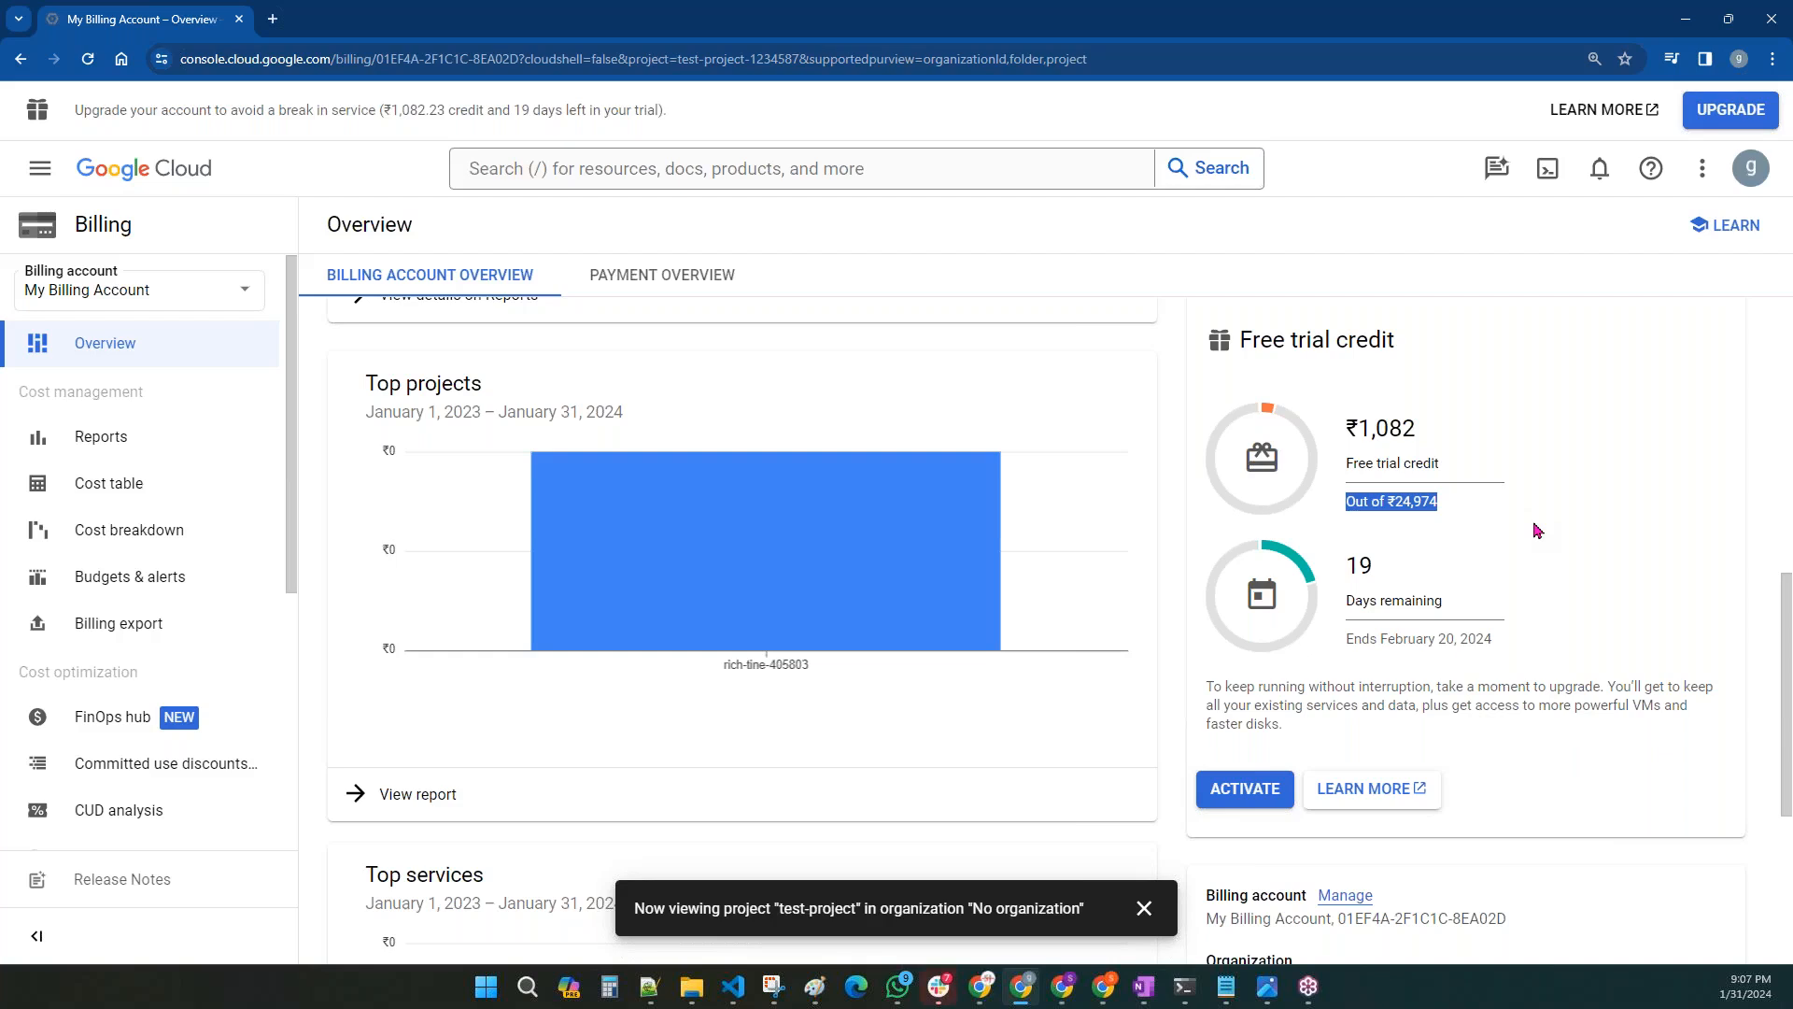
{"action": "left_click", "coordinate": [1536, 531]}
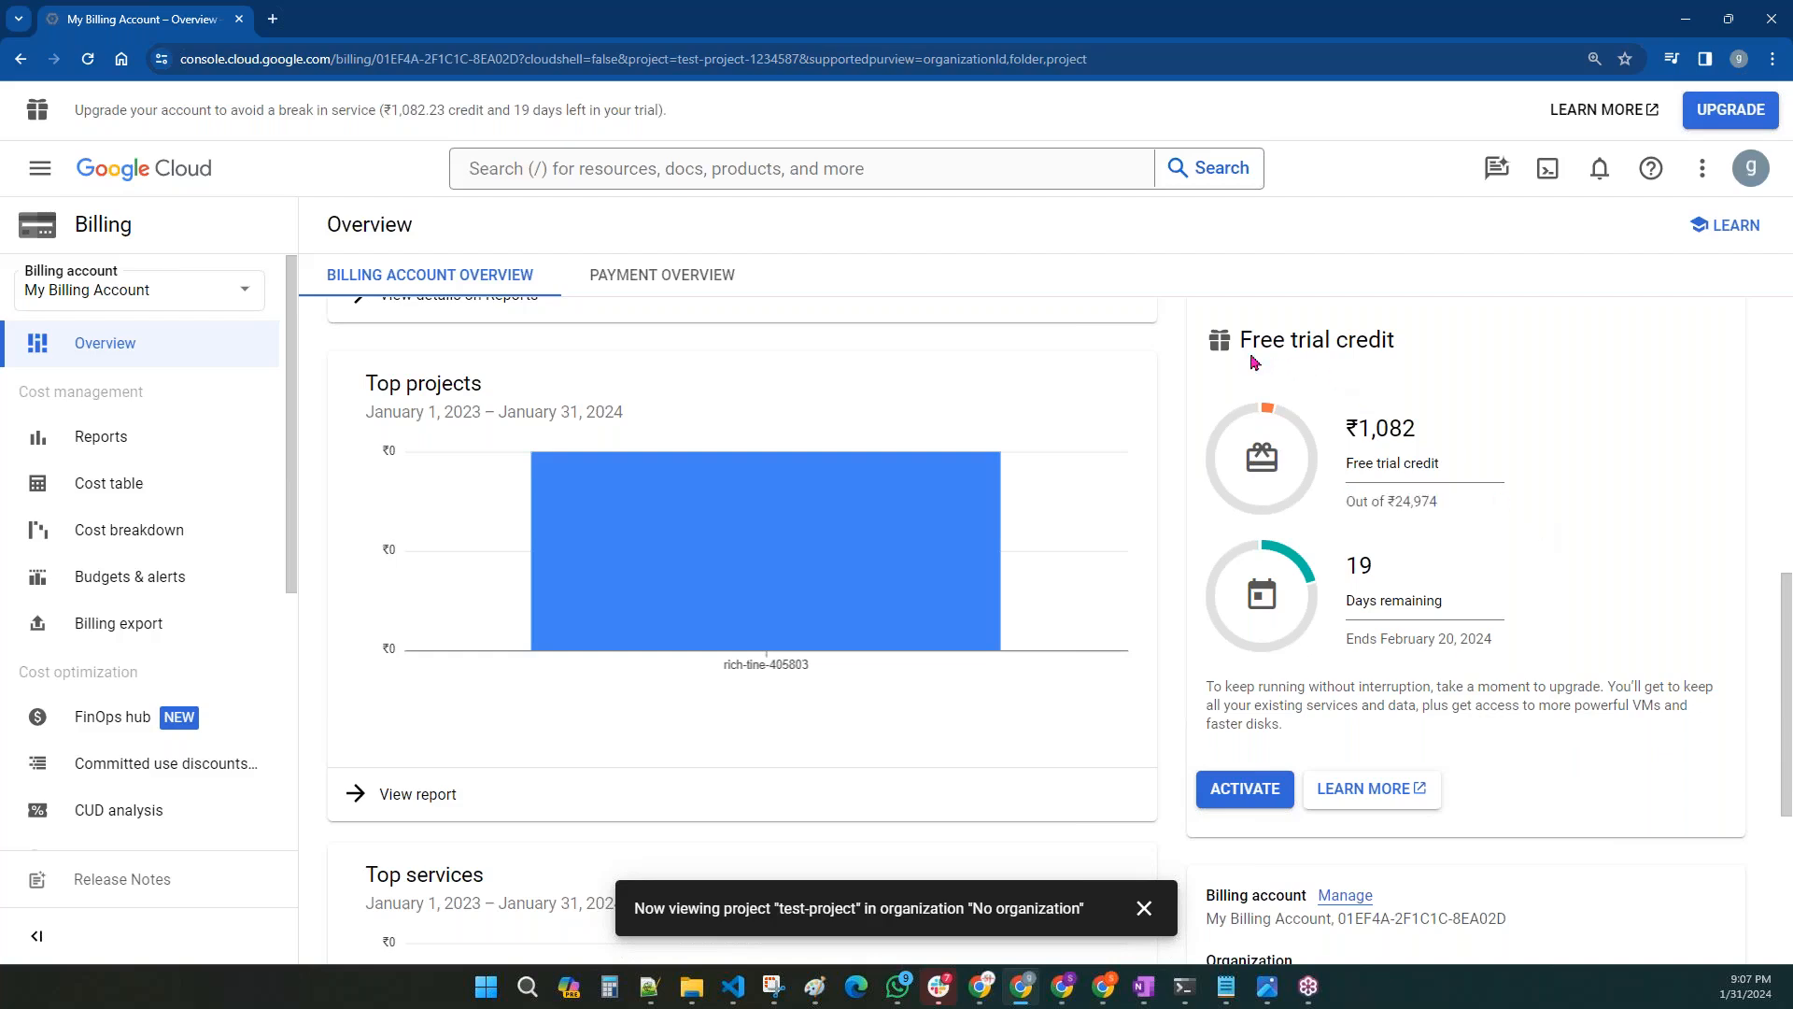
{"action": "left_click_drag", "start_coordinate": [1238, 338], "coordinate": [1426, 346]}
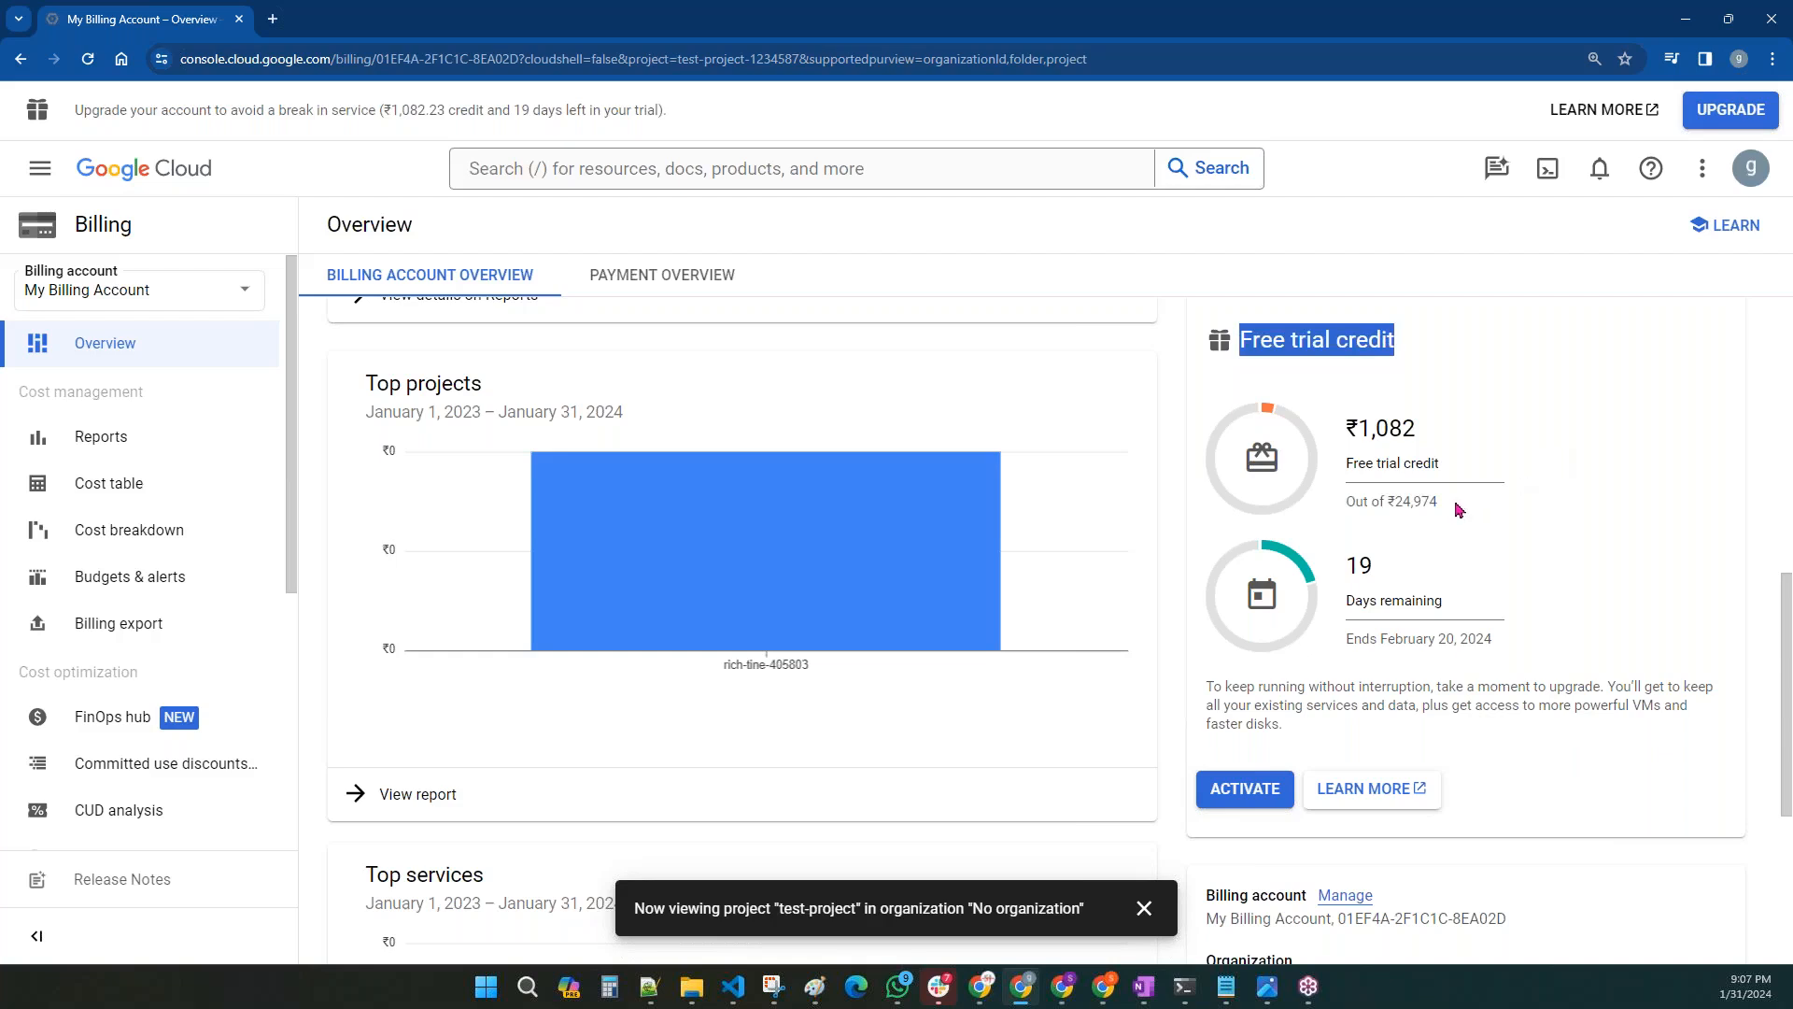
{"action": "left_click_drag", "start_coordinate": [1447, 509], "coordinate": [1395, 504]}
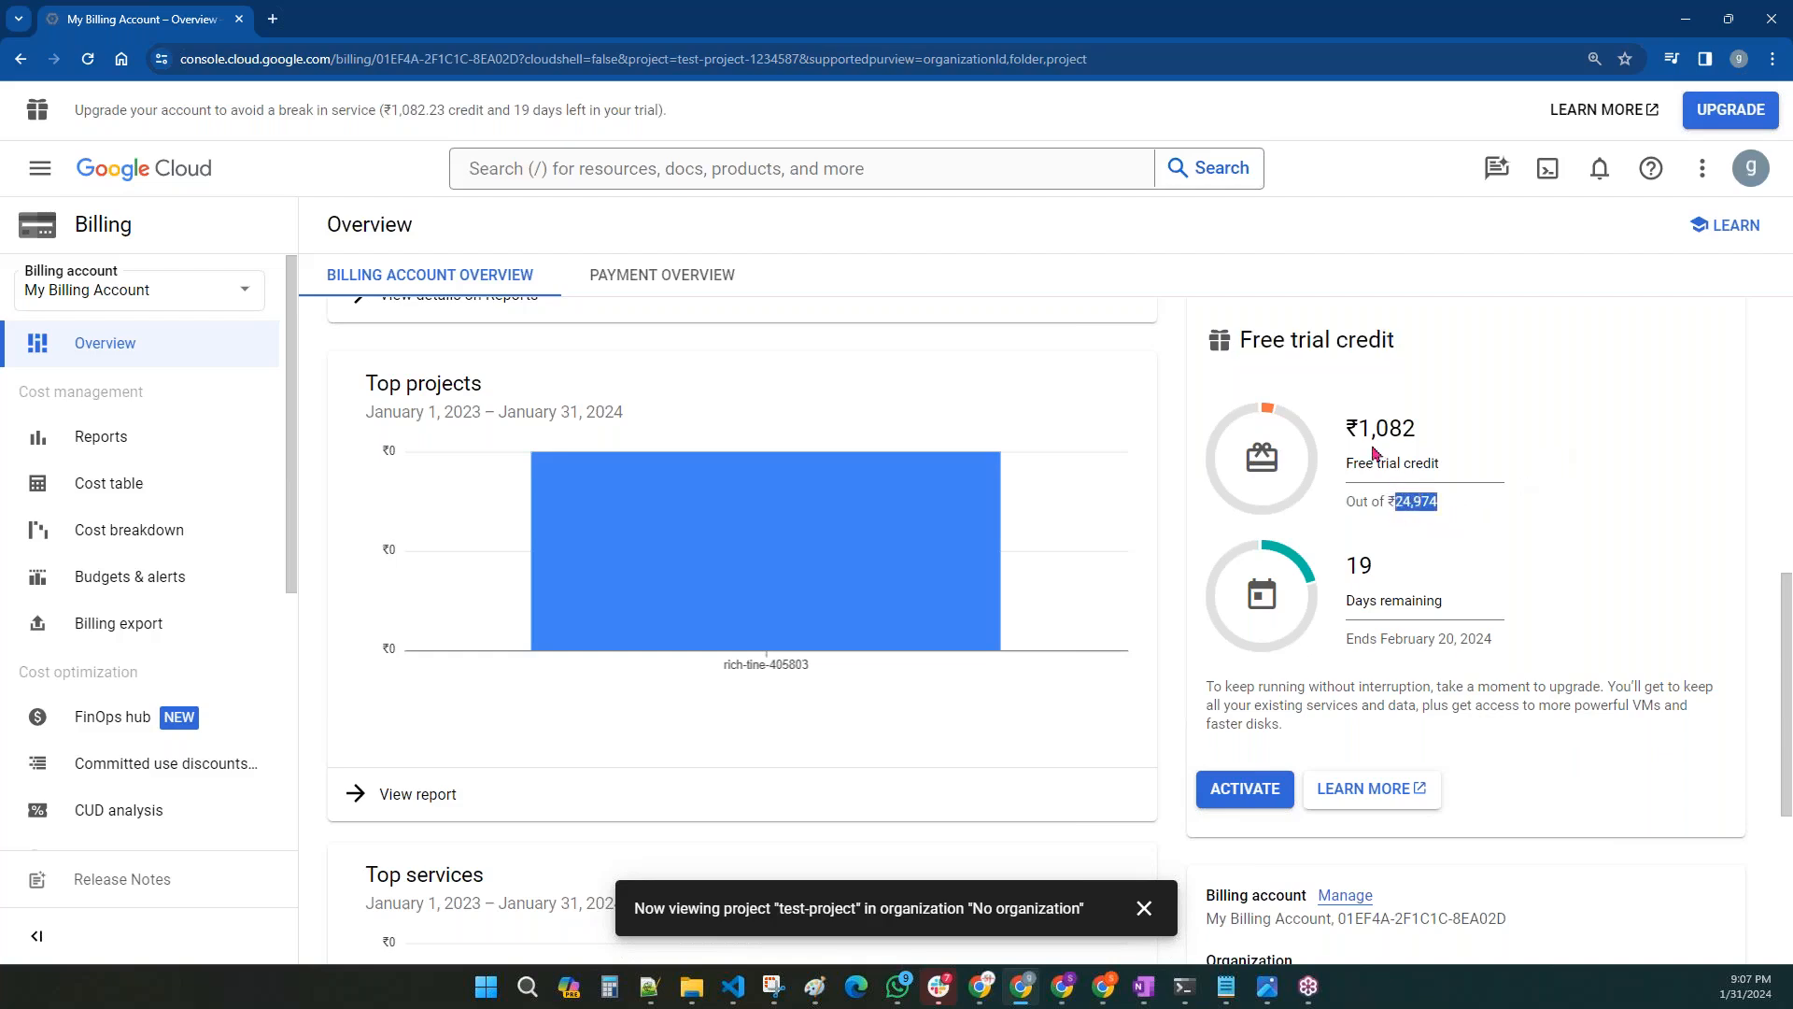
{"action": "left_click_drag", "start_coordinate": [1359, 430], "coordinate": [1462, 439]}
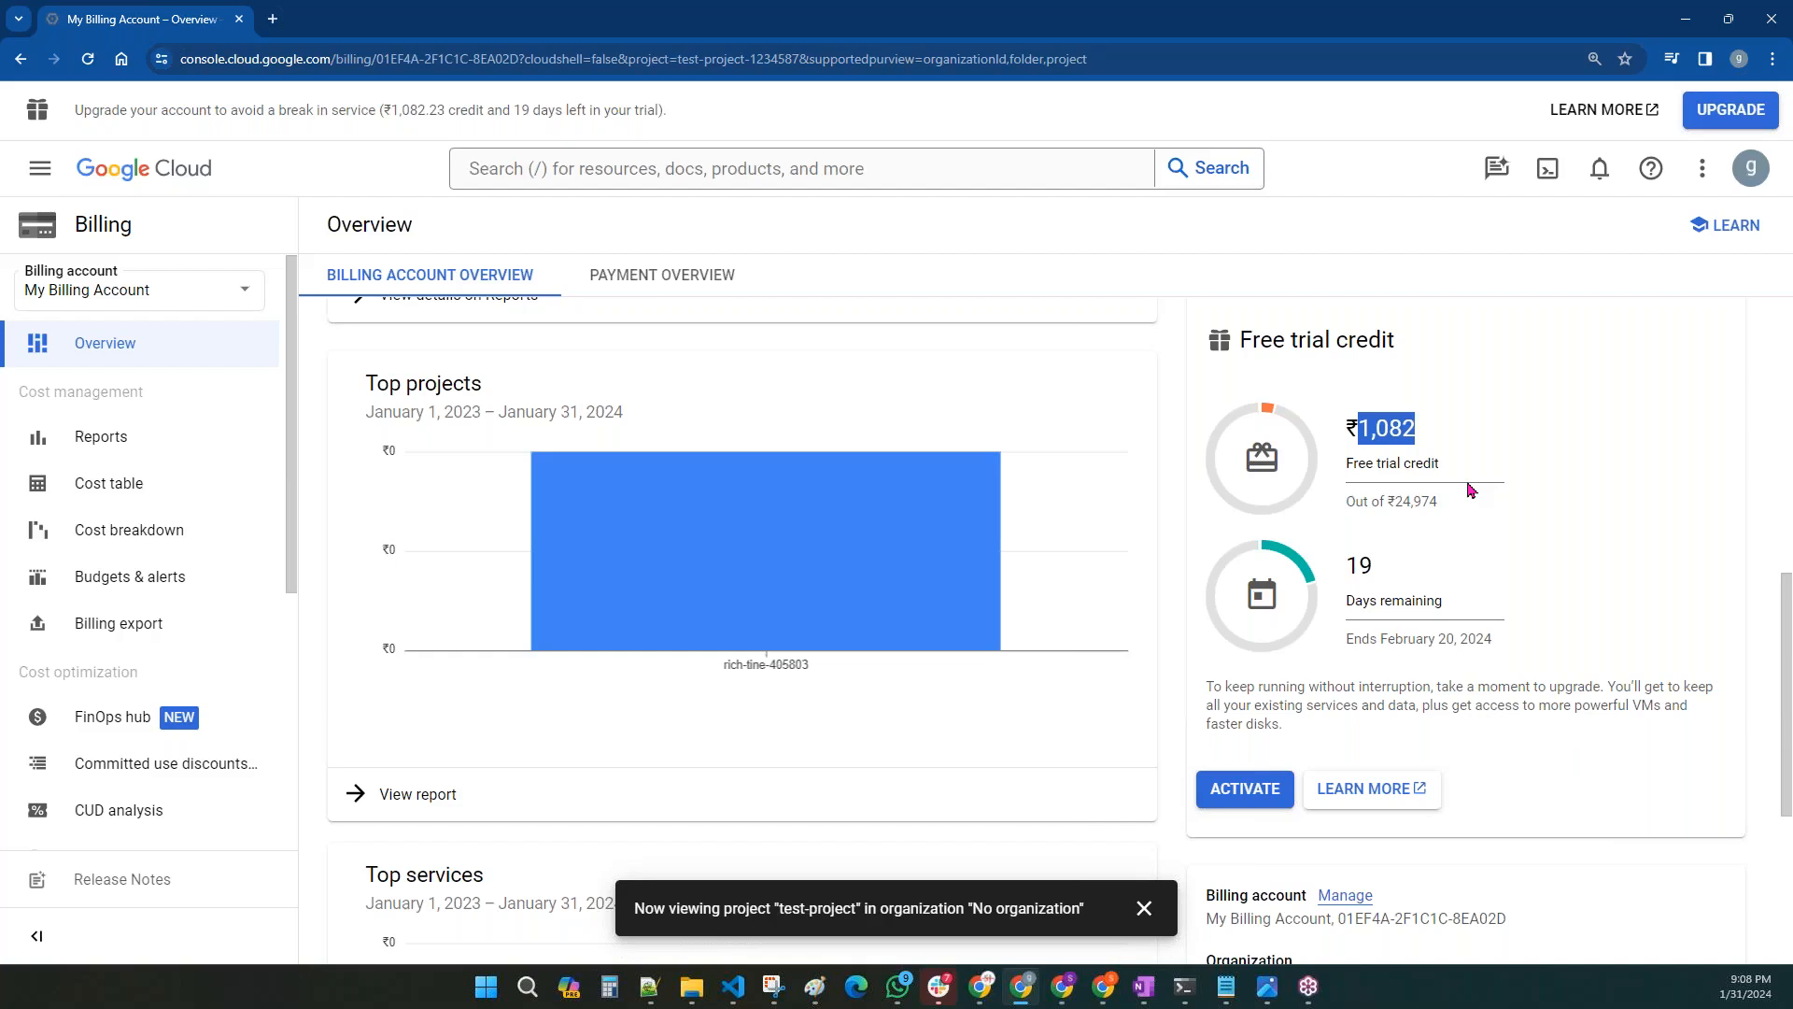
- Examine the days remaining in the Free trial credit section of the billing account overview
{"action": "left_click", "coordinate": [1472, 490]}
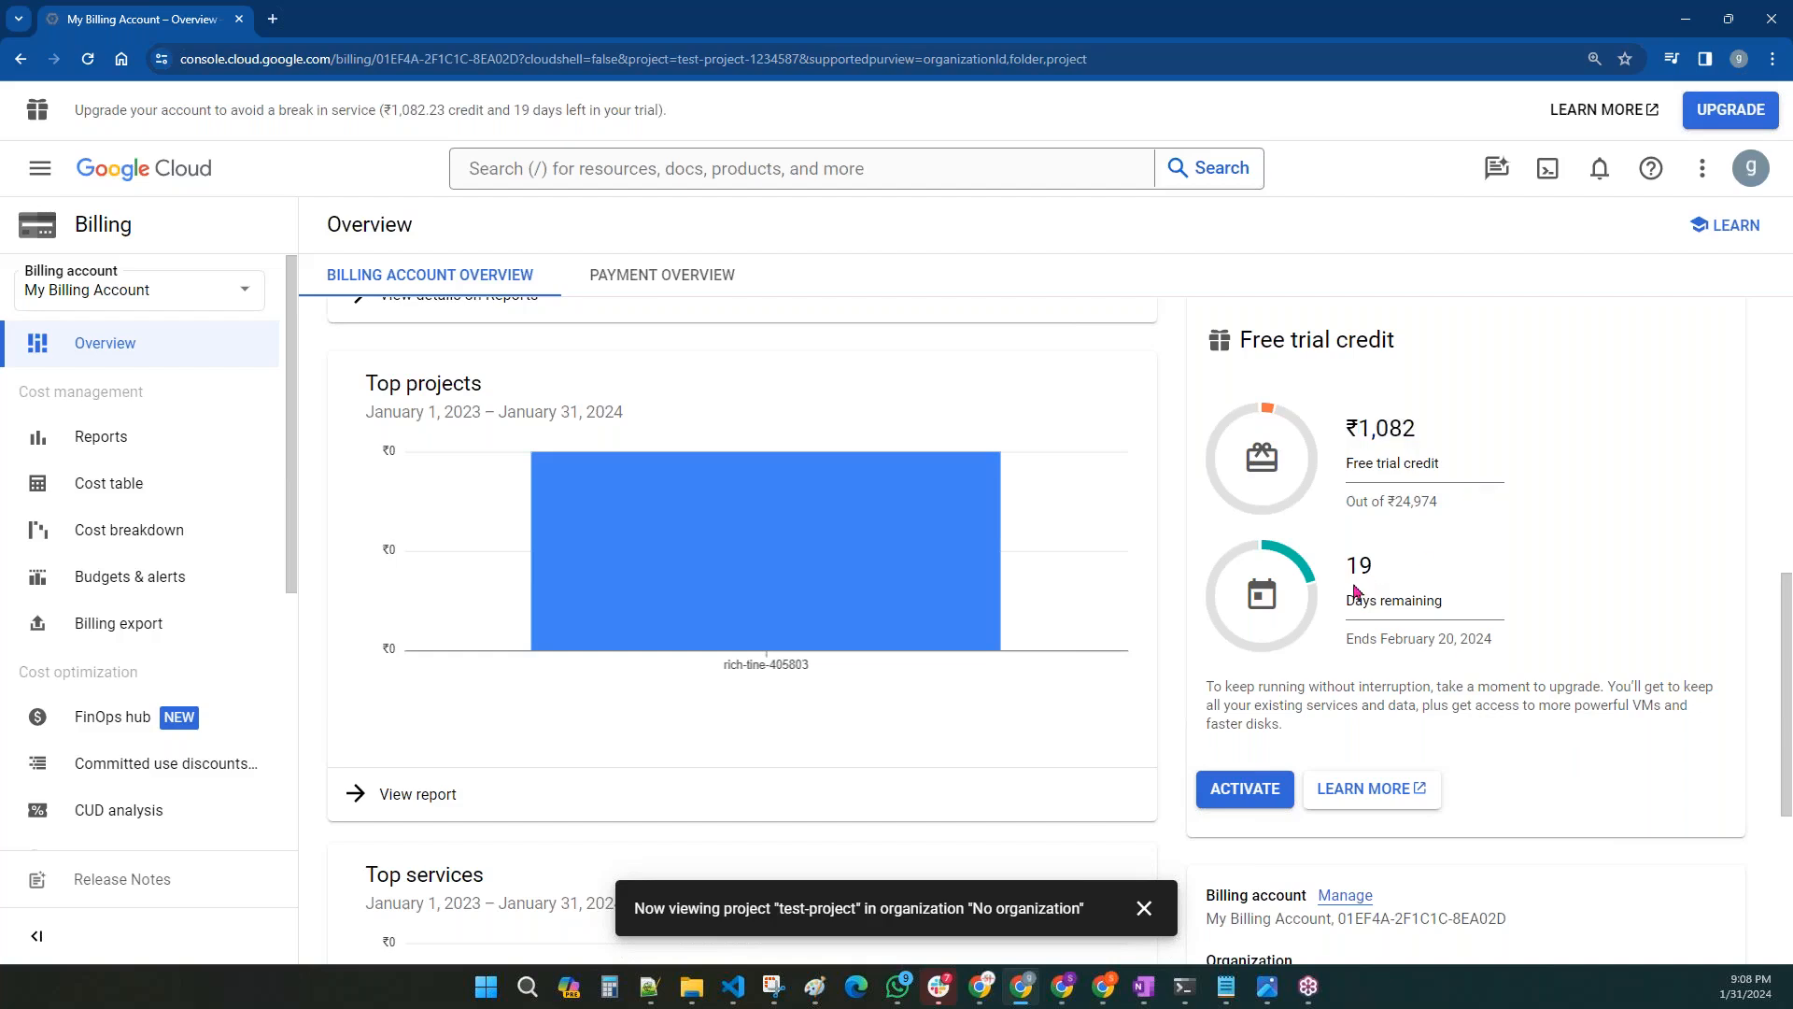
{"action": "left_click_drag", "start_coordinate": [1353, 586], "coordinate": [1384, 585]}
{"action": "scroll", "coordinate": [1383, 585], "scroll_direction": "up", "scroll_amount": 9}
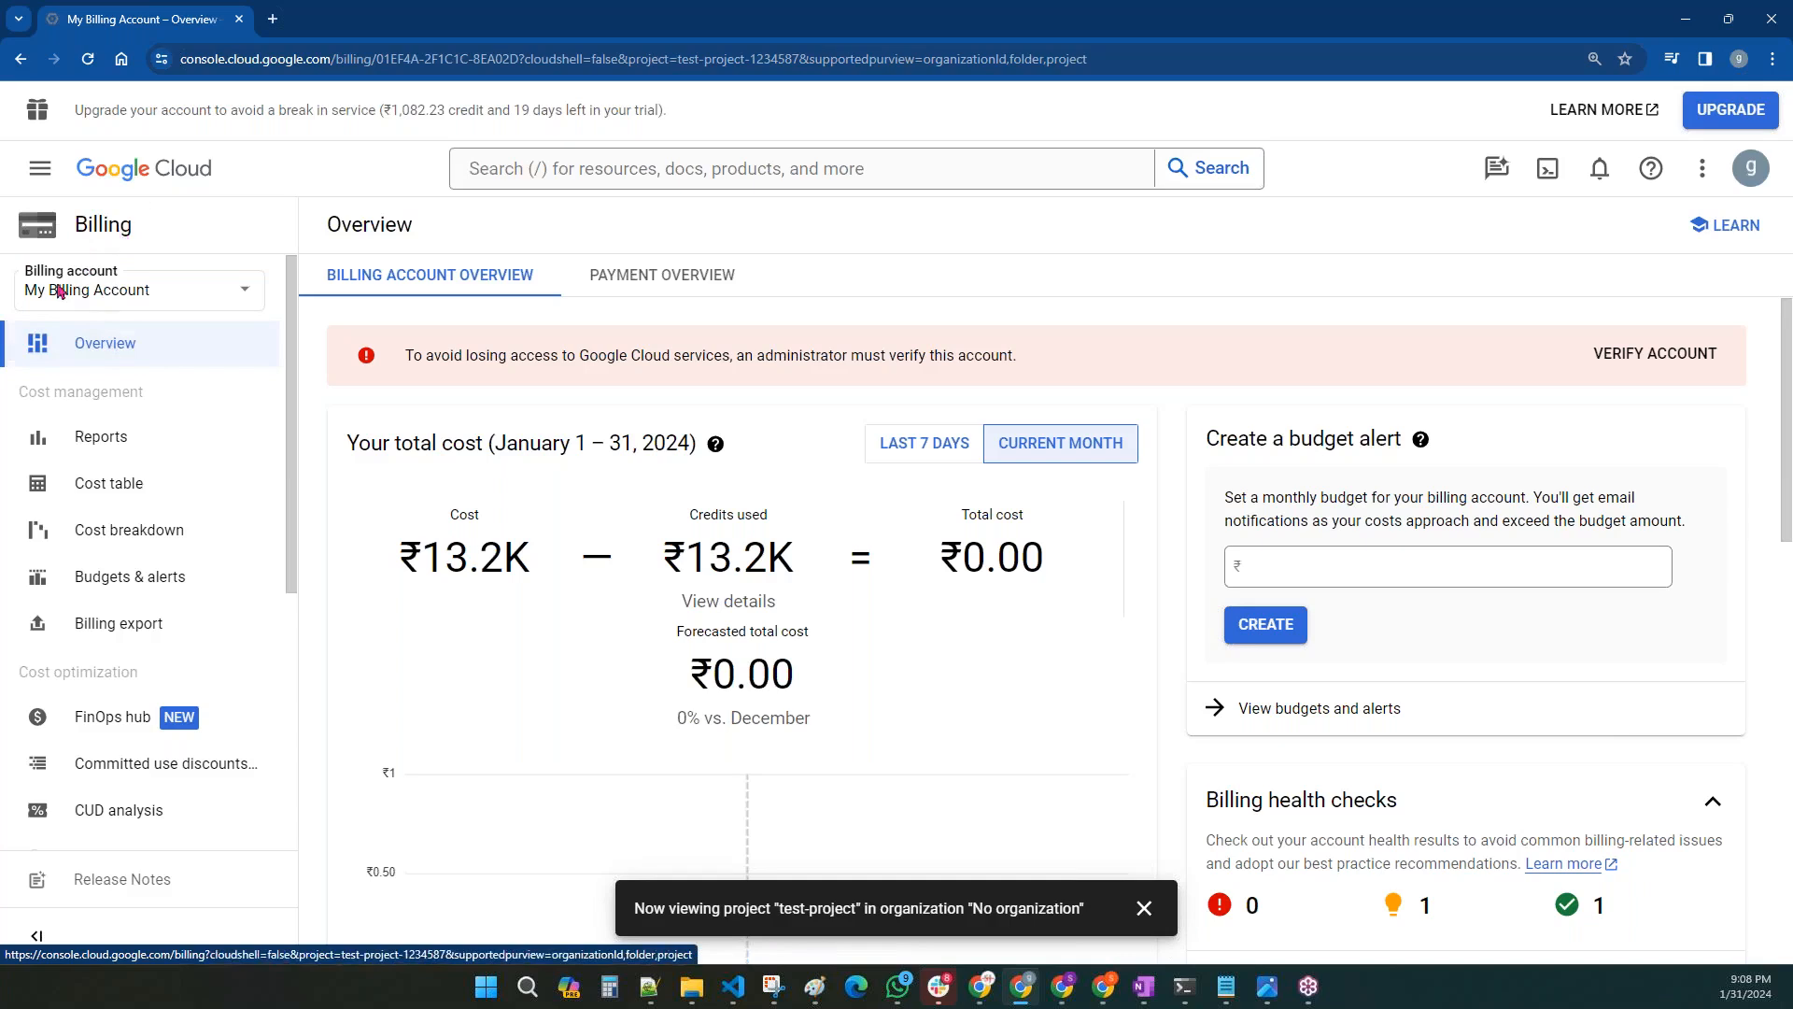
- Open the page for managing all billing accounts from My Billing Account's overview
{"action": "left_click_drag", "start_coordinate": [28, 277], "coordinate": [120, 278]}
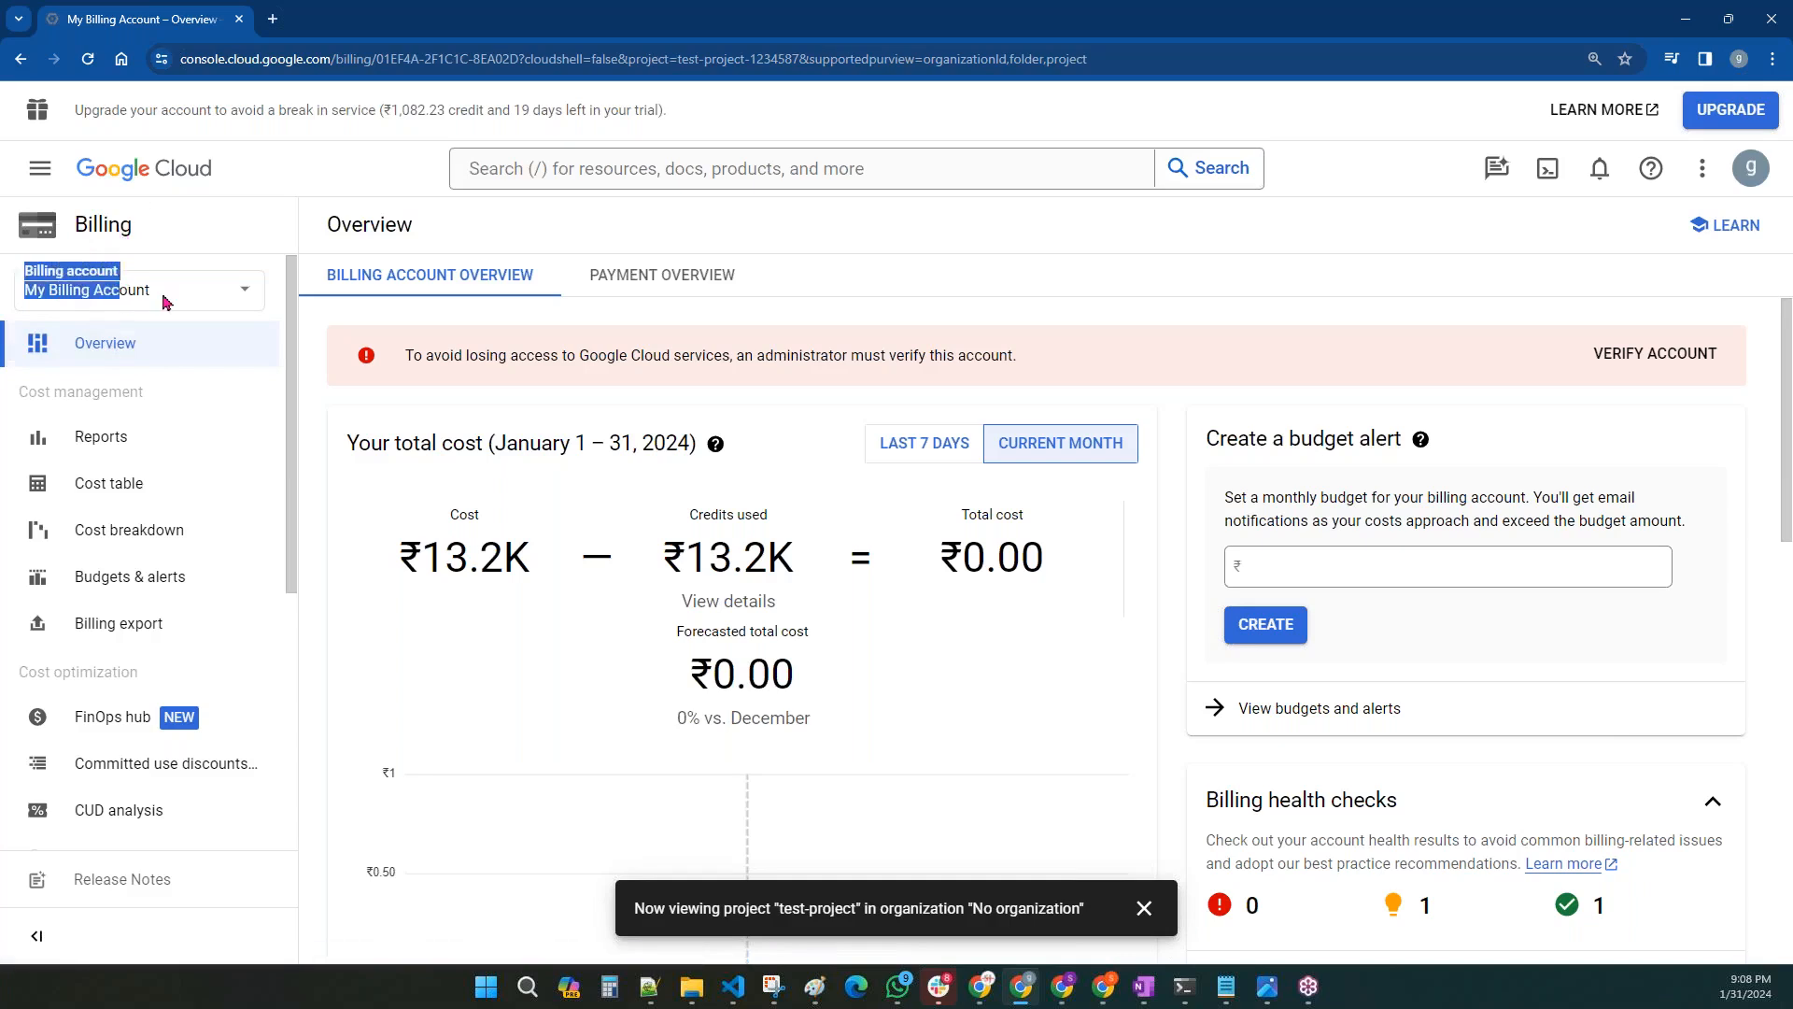
{"action": "left_click", "coordinate": [160, 295]}
{"action": "left_click", "coordinate": [176, 299]}
{"action": "left_click", "coordinate": [180, 297]}
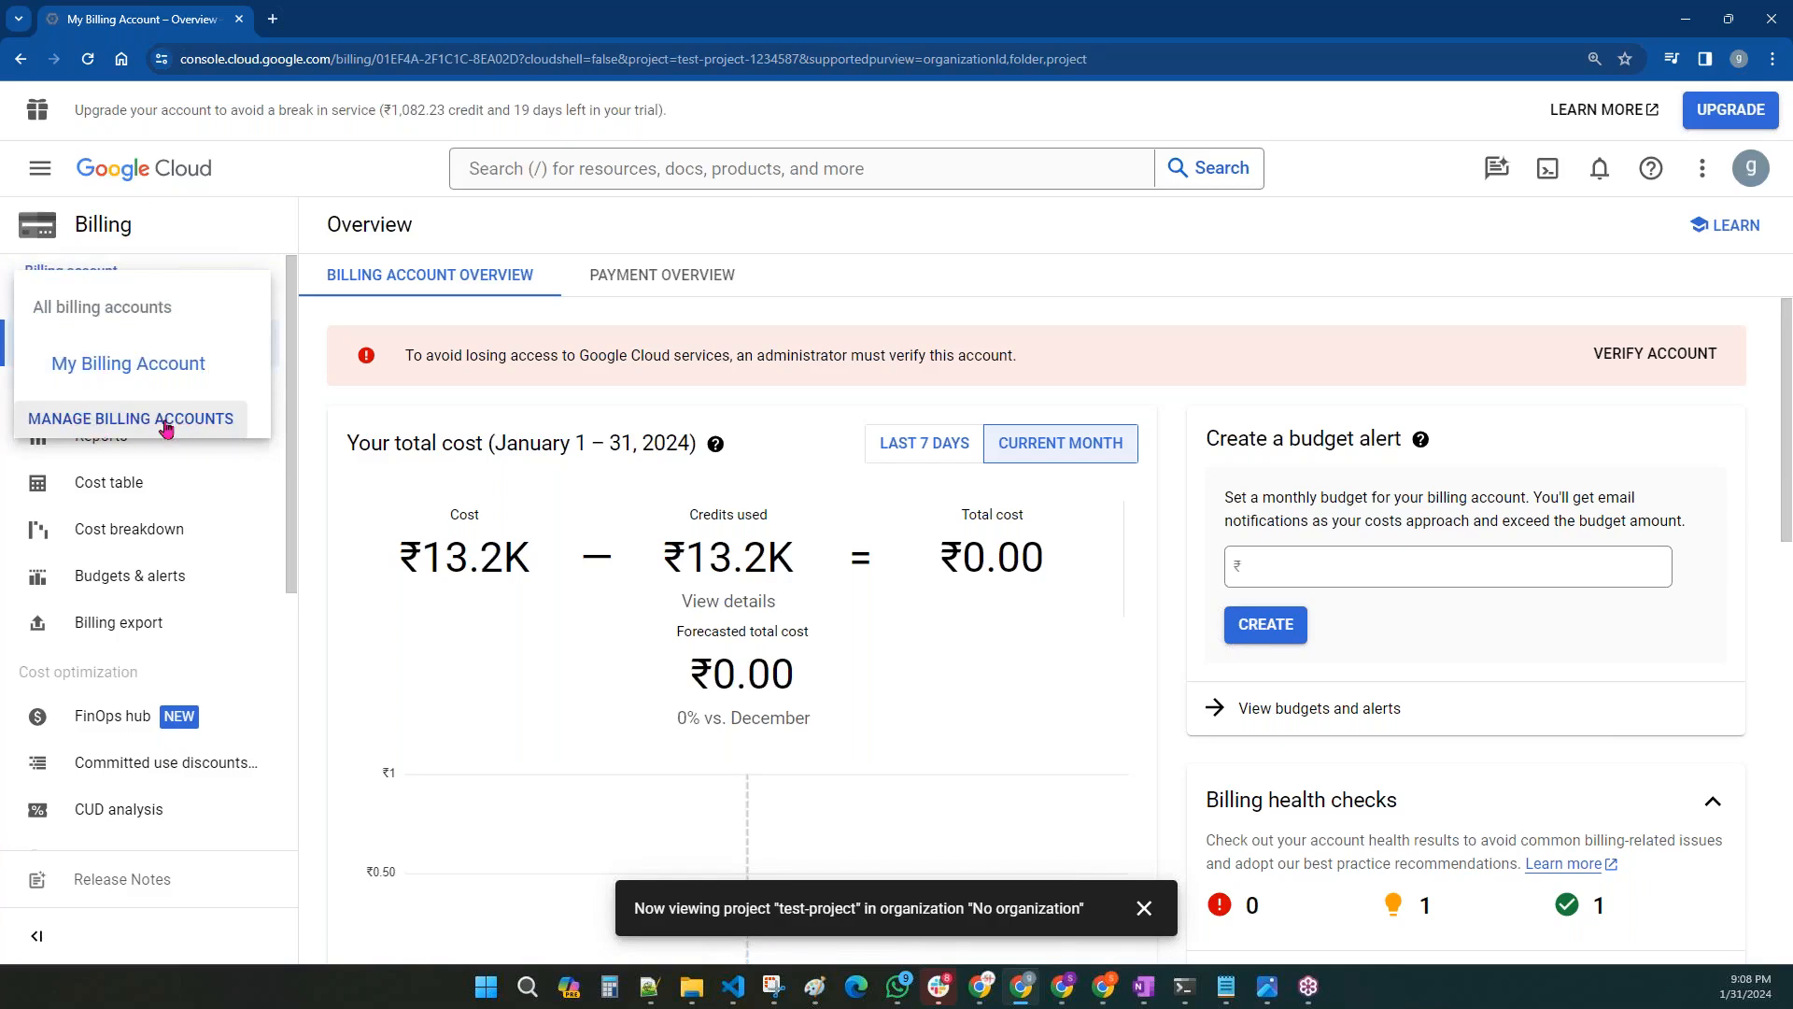
{"action": "left_click", "coordinate": [202, 277]}
{"action": "left_click", "coordinate": [201, 302]}
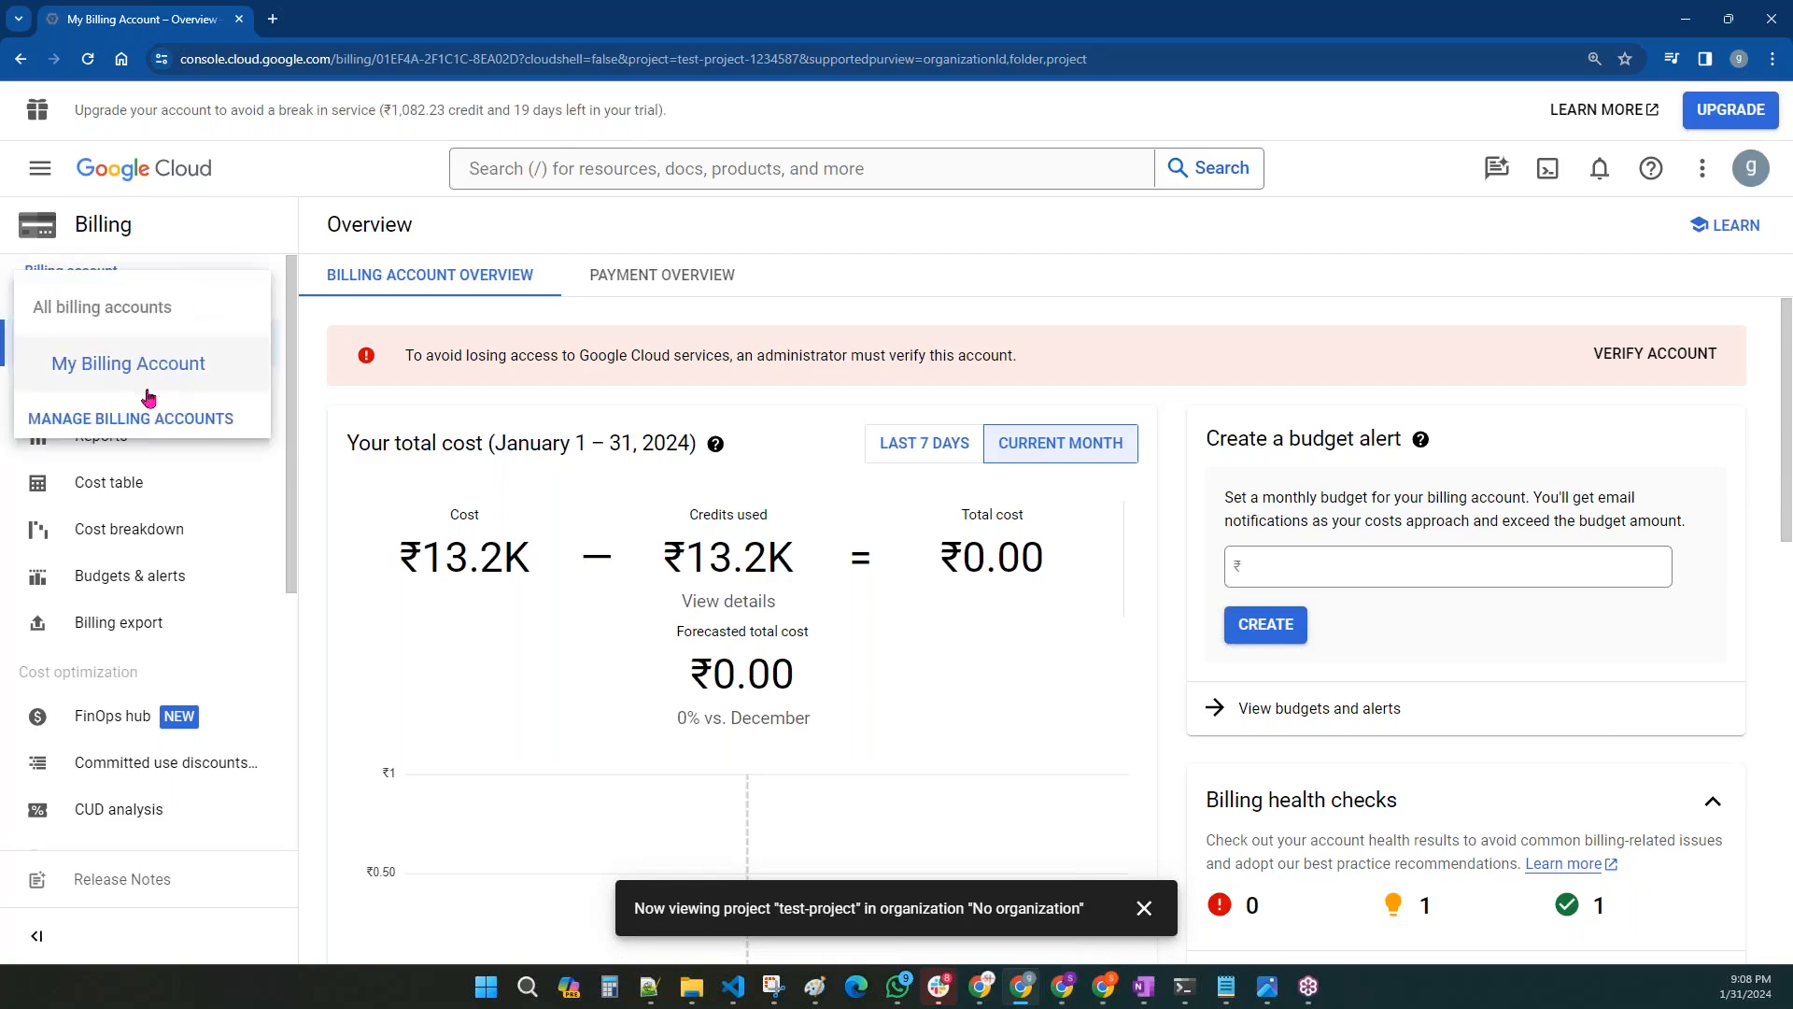
{"action": "left_click", "coordinate": [131, 418]}
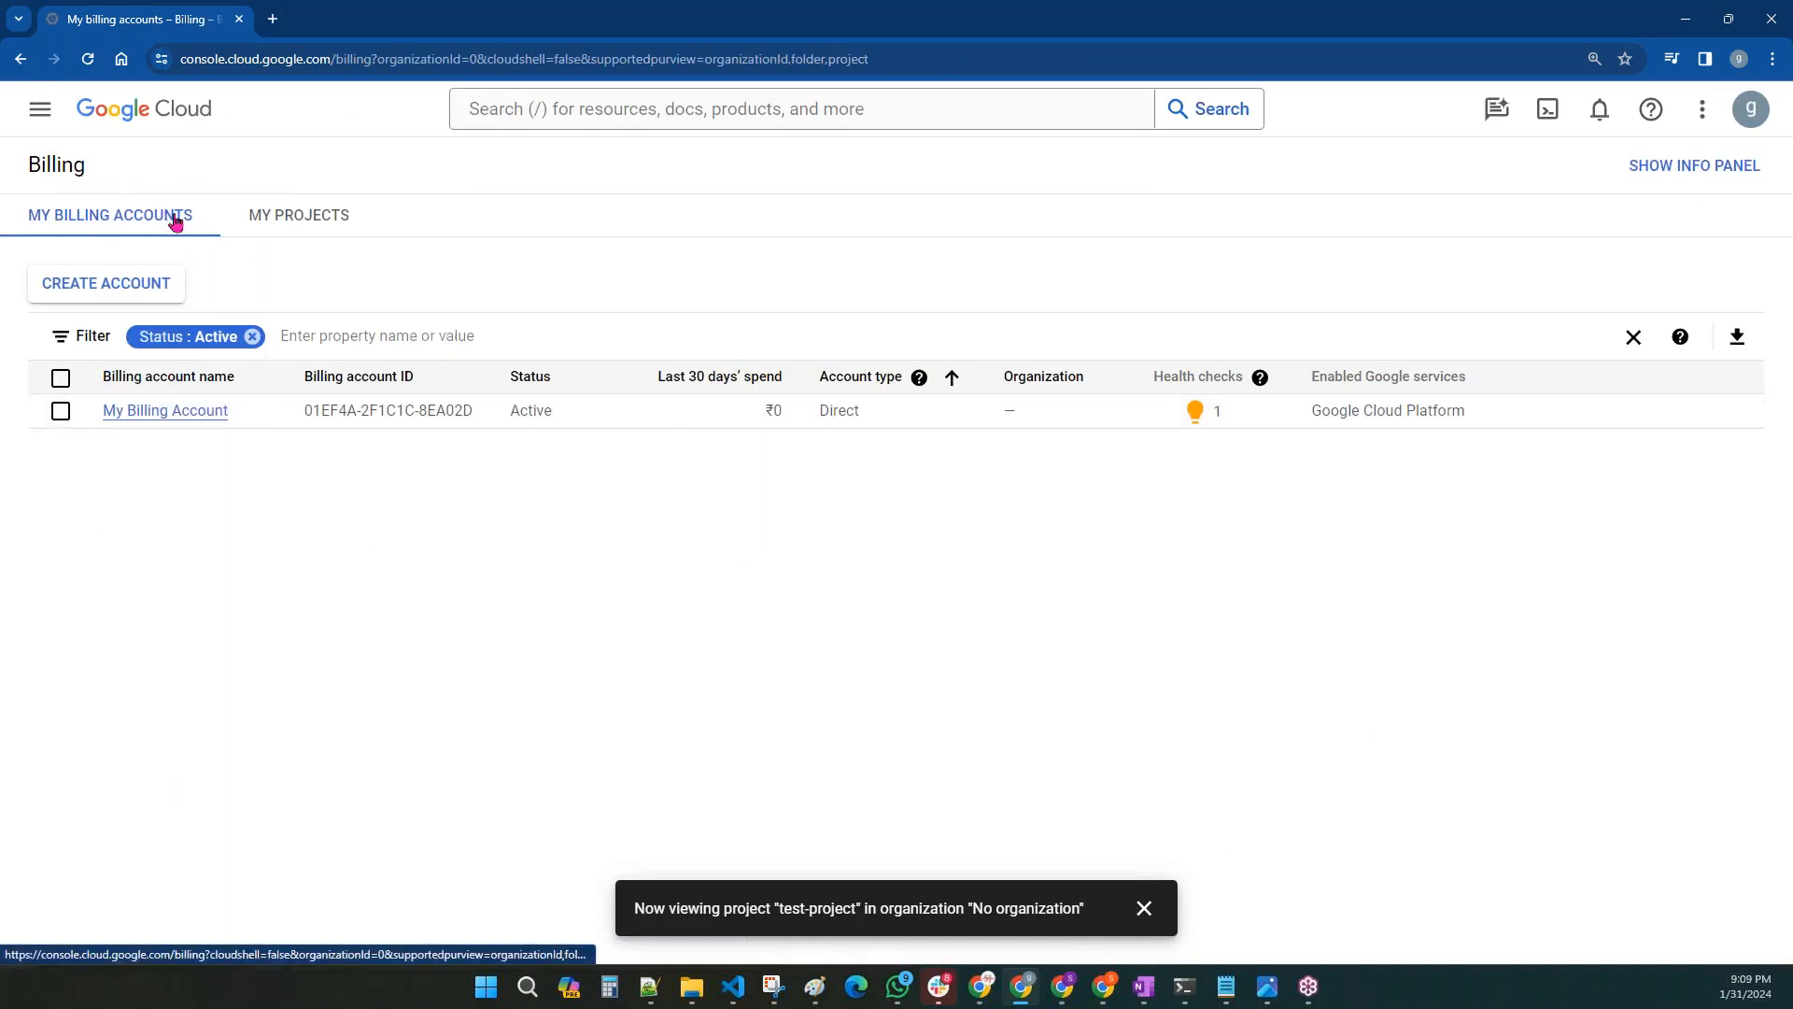
- Open the list of projects linked to billing accounts and examine test-project's name and ID
{"action": "left_click_drag", "start_coordinate": [245, 226], "coordinate": [296, 228]}
{"action": "left_click", "coordinate": [297, 232]}
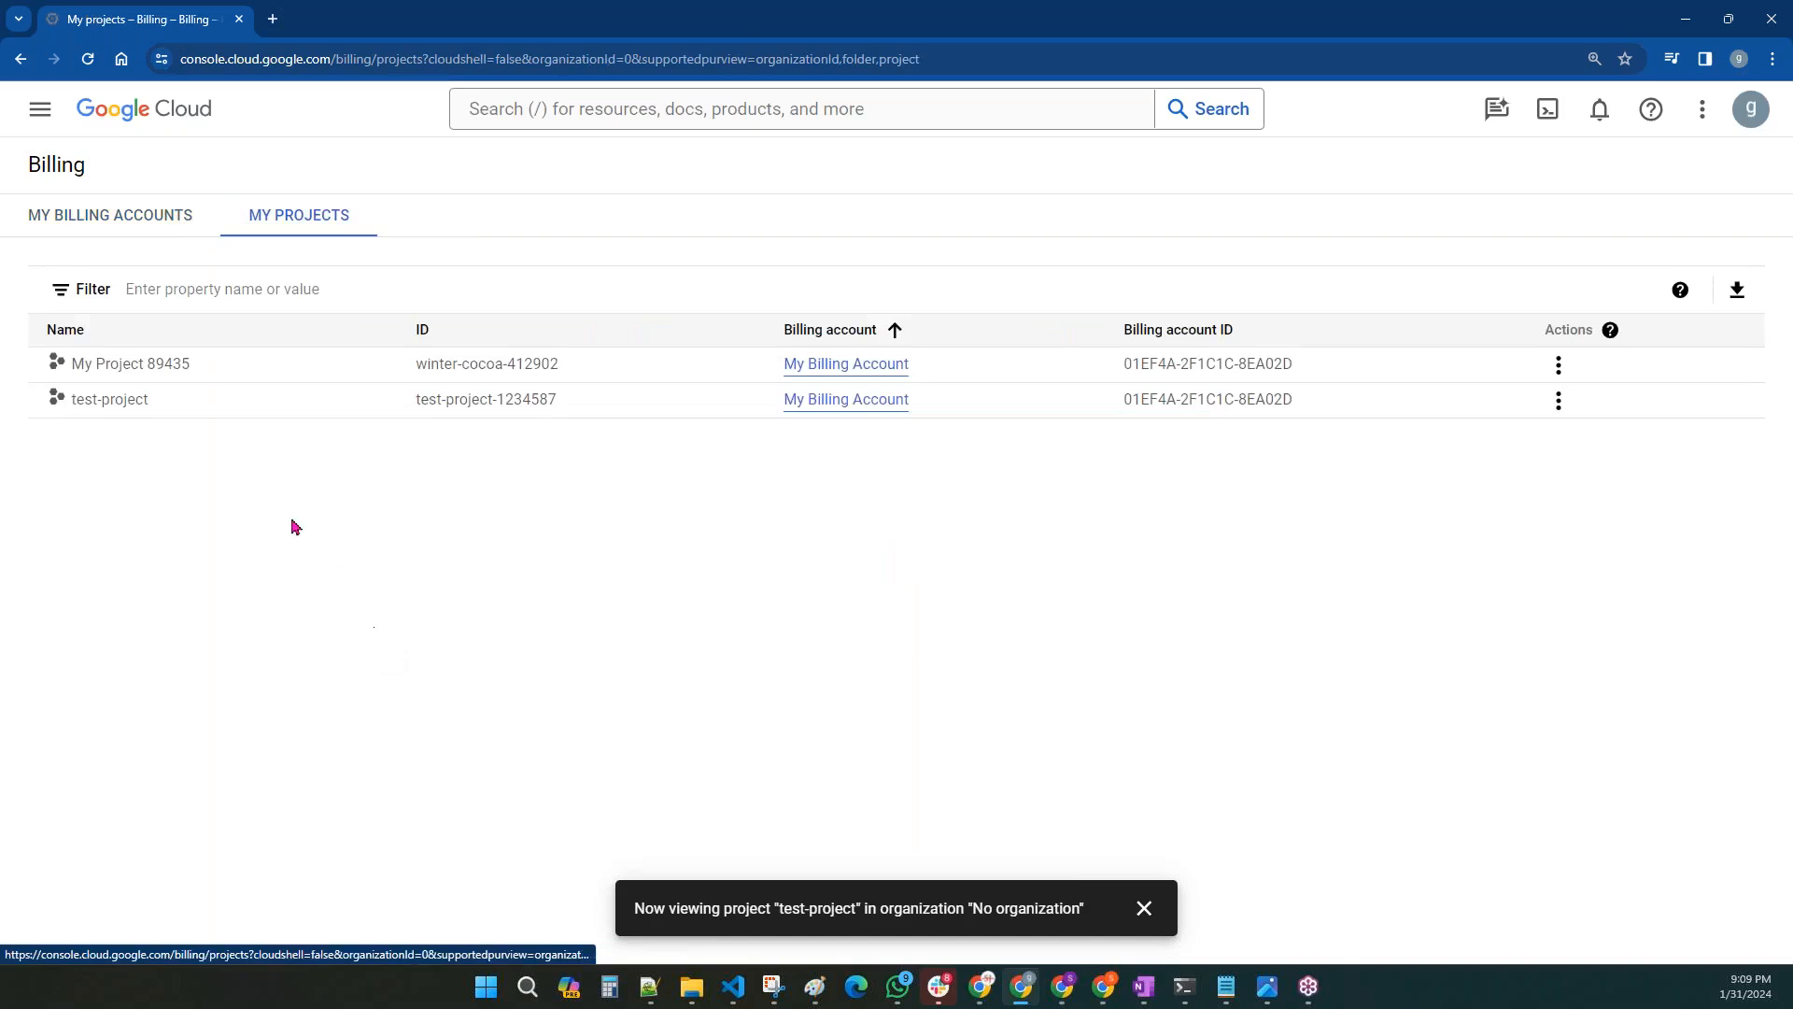
{"action": "left_click_drag", "start_coordinate": [165, 407], "coordinate": [71, 408]}
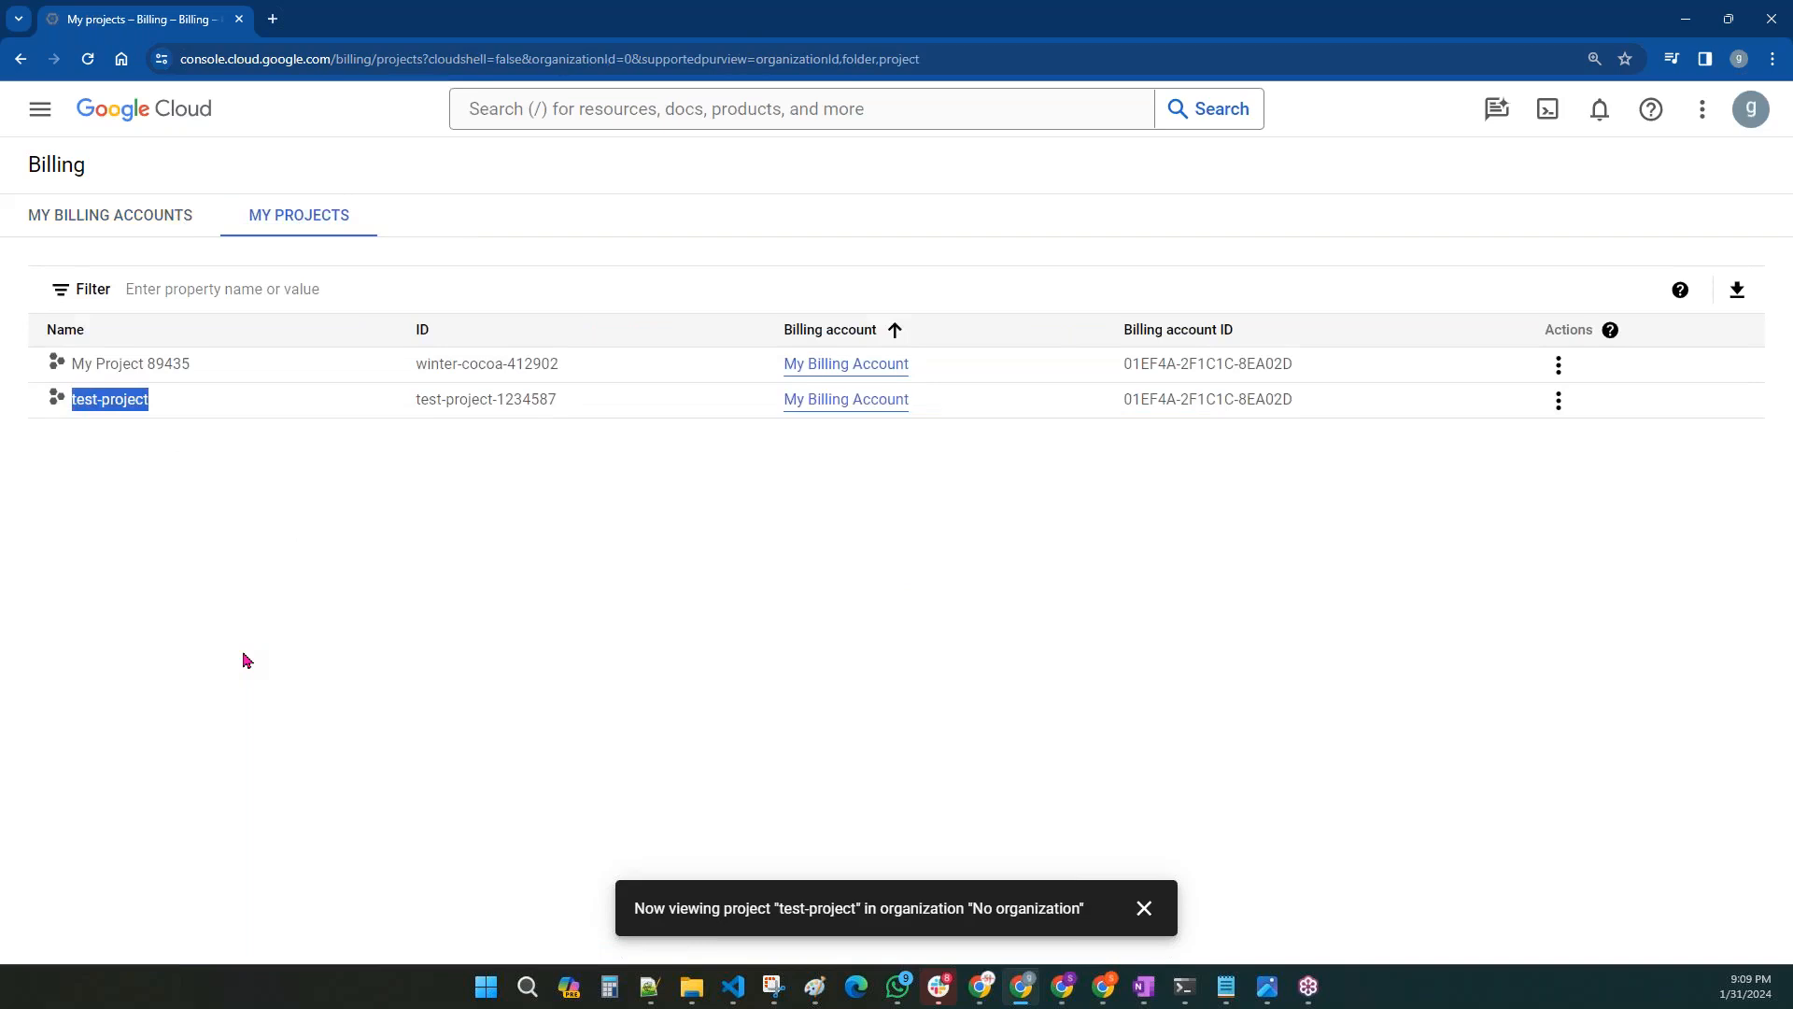
{"action": "left_click_drag", "start_coordinate": [411, 401], "coordinate": [677, 514]}
{"action": "left_click", "coordinate": [678, 515]}
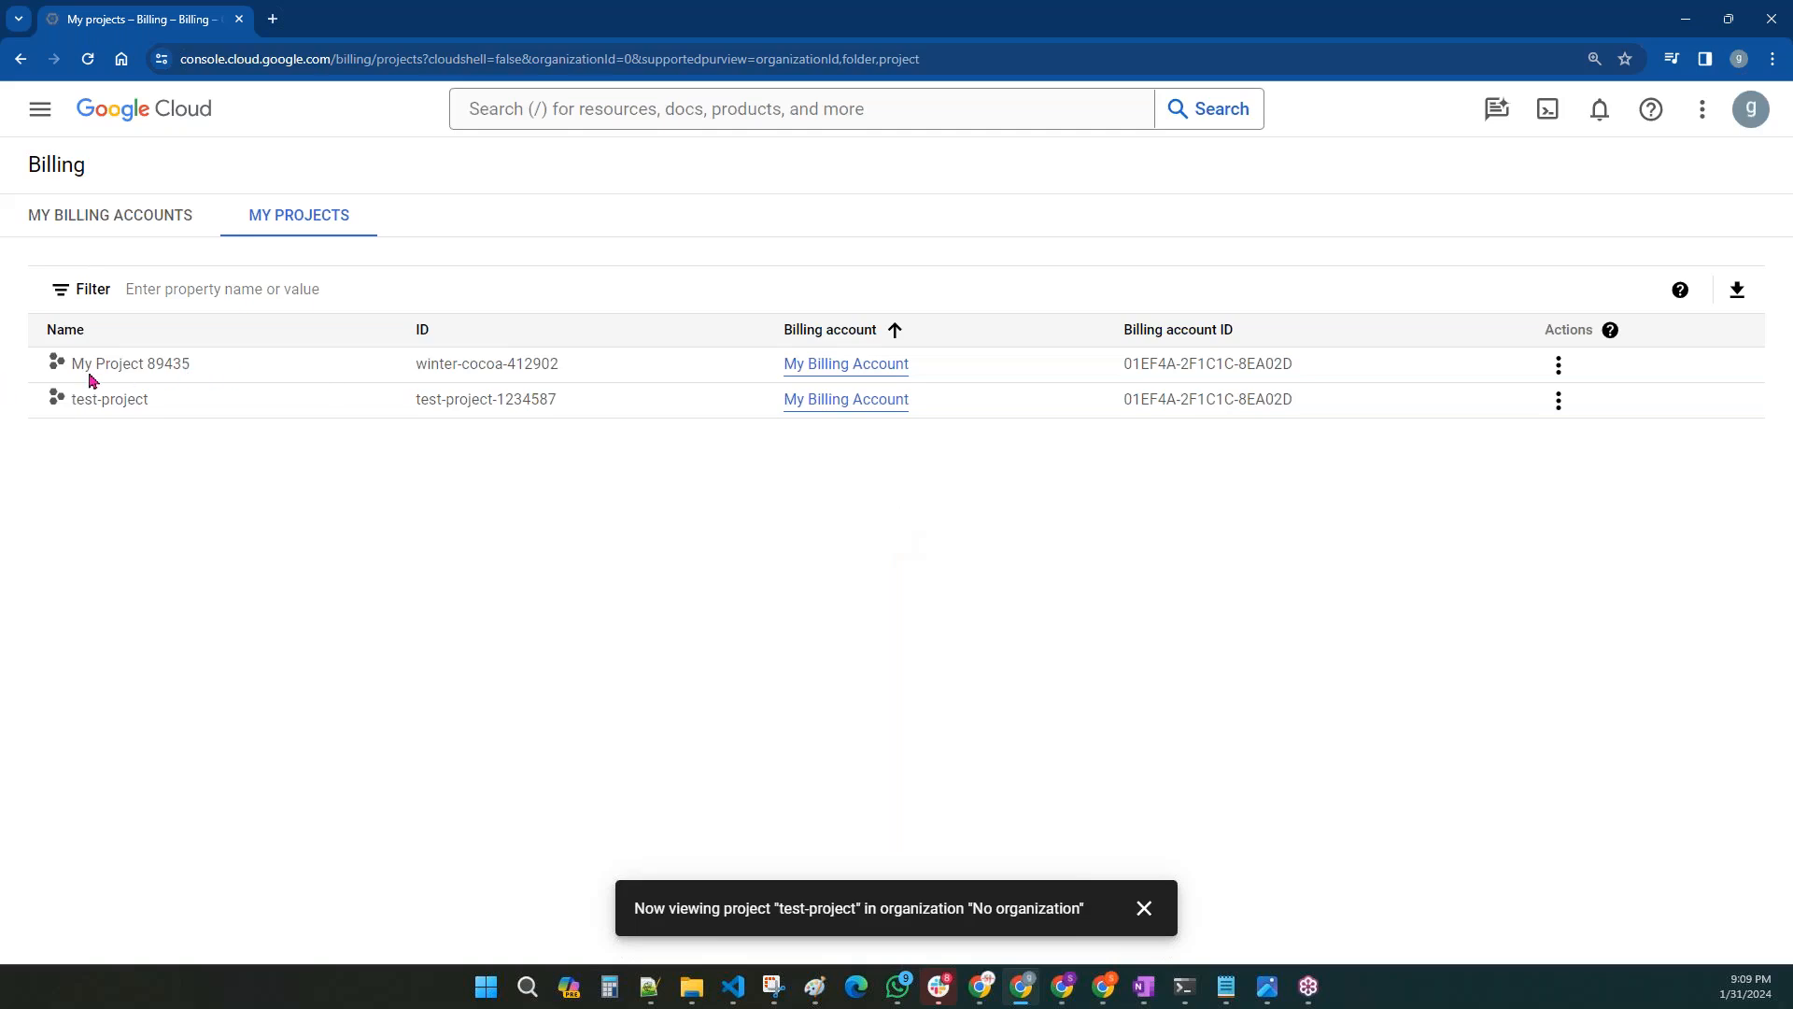
- Disable billing for the project My Project 89435 and confirm
{"action": "mouse_move", "coordinate": [77, 378]}
{"action": "left_mouse_down"}
{"action": "mouse_move", "coordinate": [241, 370]}
{"action": "mouse_move", "coordinate": [70, 366]}
{"action": "left_mouse_up"}
{"action": "left_click", "coordinate": [389, 584]}
{"action": "left_click", "coordinate": [410, 603]}
{"action": "left_click", "coordinate": [1560, 365]}
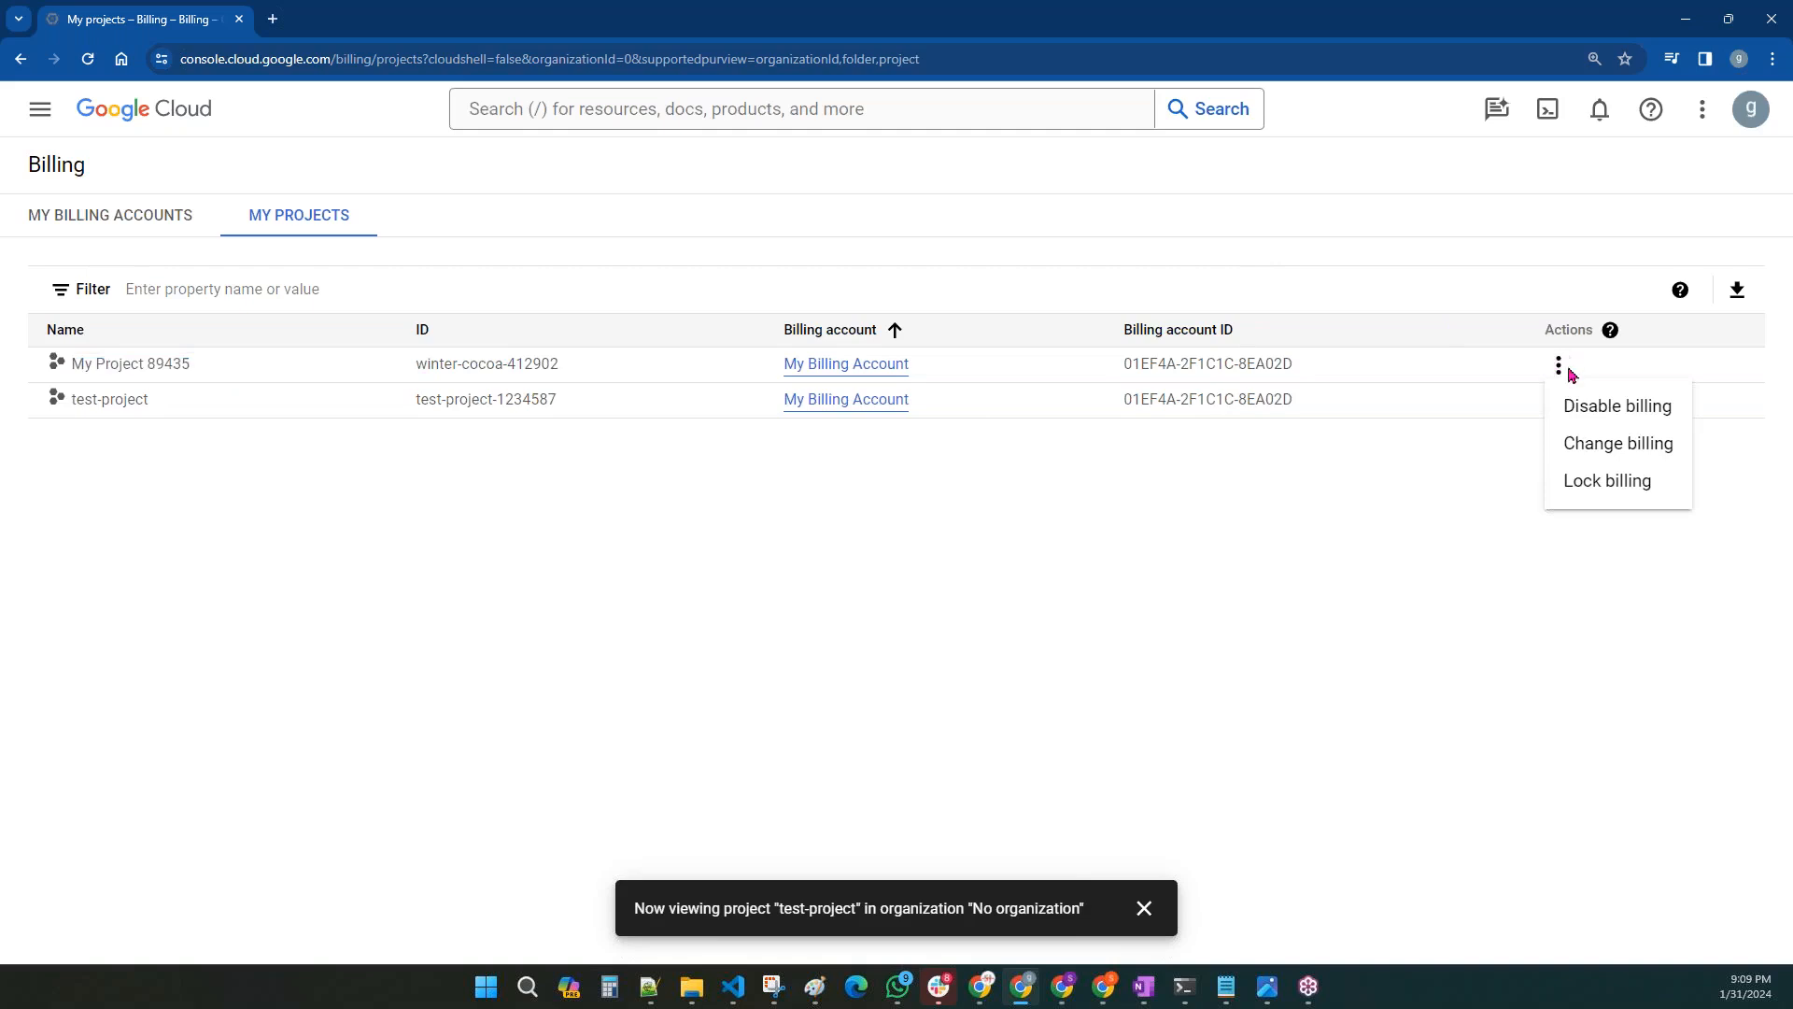
{"action": "left_click_drag", "start_coordinate": [230, 374], "coordinate": [1472, 373]}
{"action": "left_click", "coordinate": [1557, 365]}
{"action": "left_click", "coordinate": [1601, 407]}
{"action": "left_click", "coordinate": [1121, 628]}
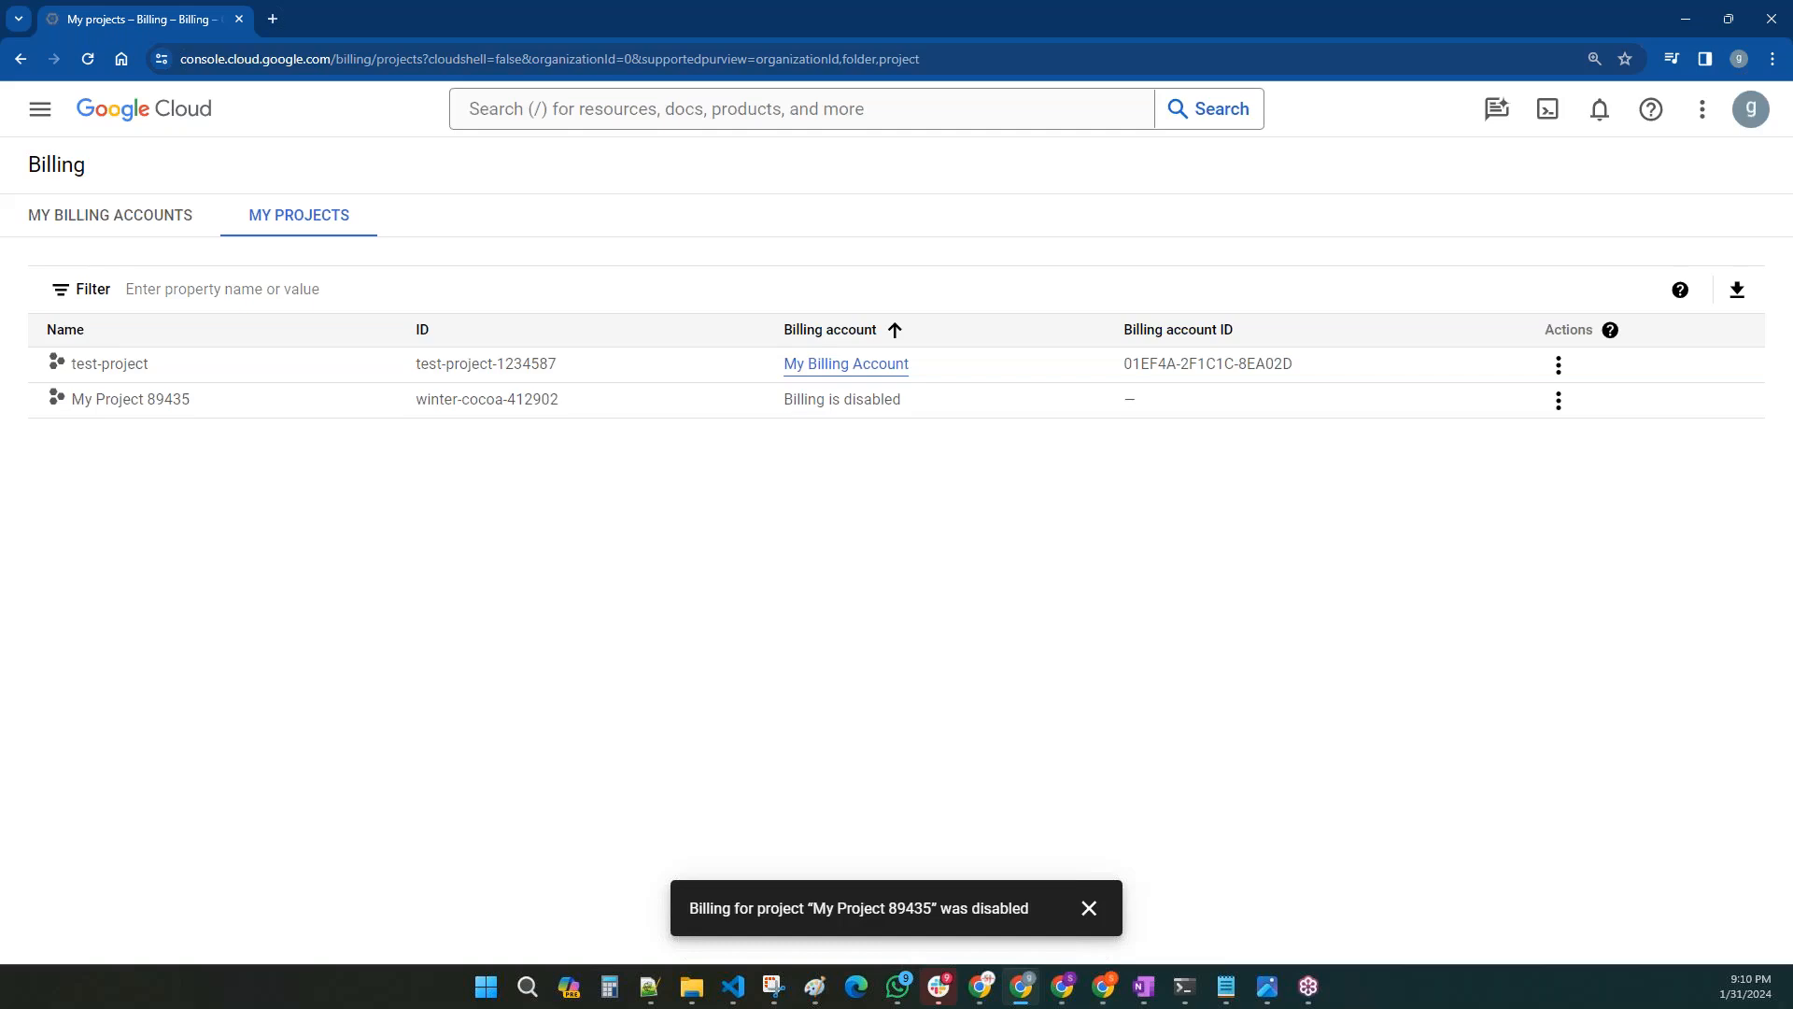
- Disable billing for the project test-project and confirm
{"action": "left_click_drag", "start_coordinate": [205, 403], "coordinate": [72, 406]}
{"action": "left_click", "coordinate": [280, 620]}
{"action": "left_click", "coordinate": [1557, 364]}
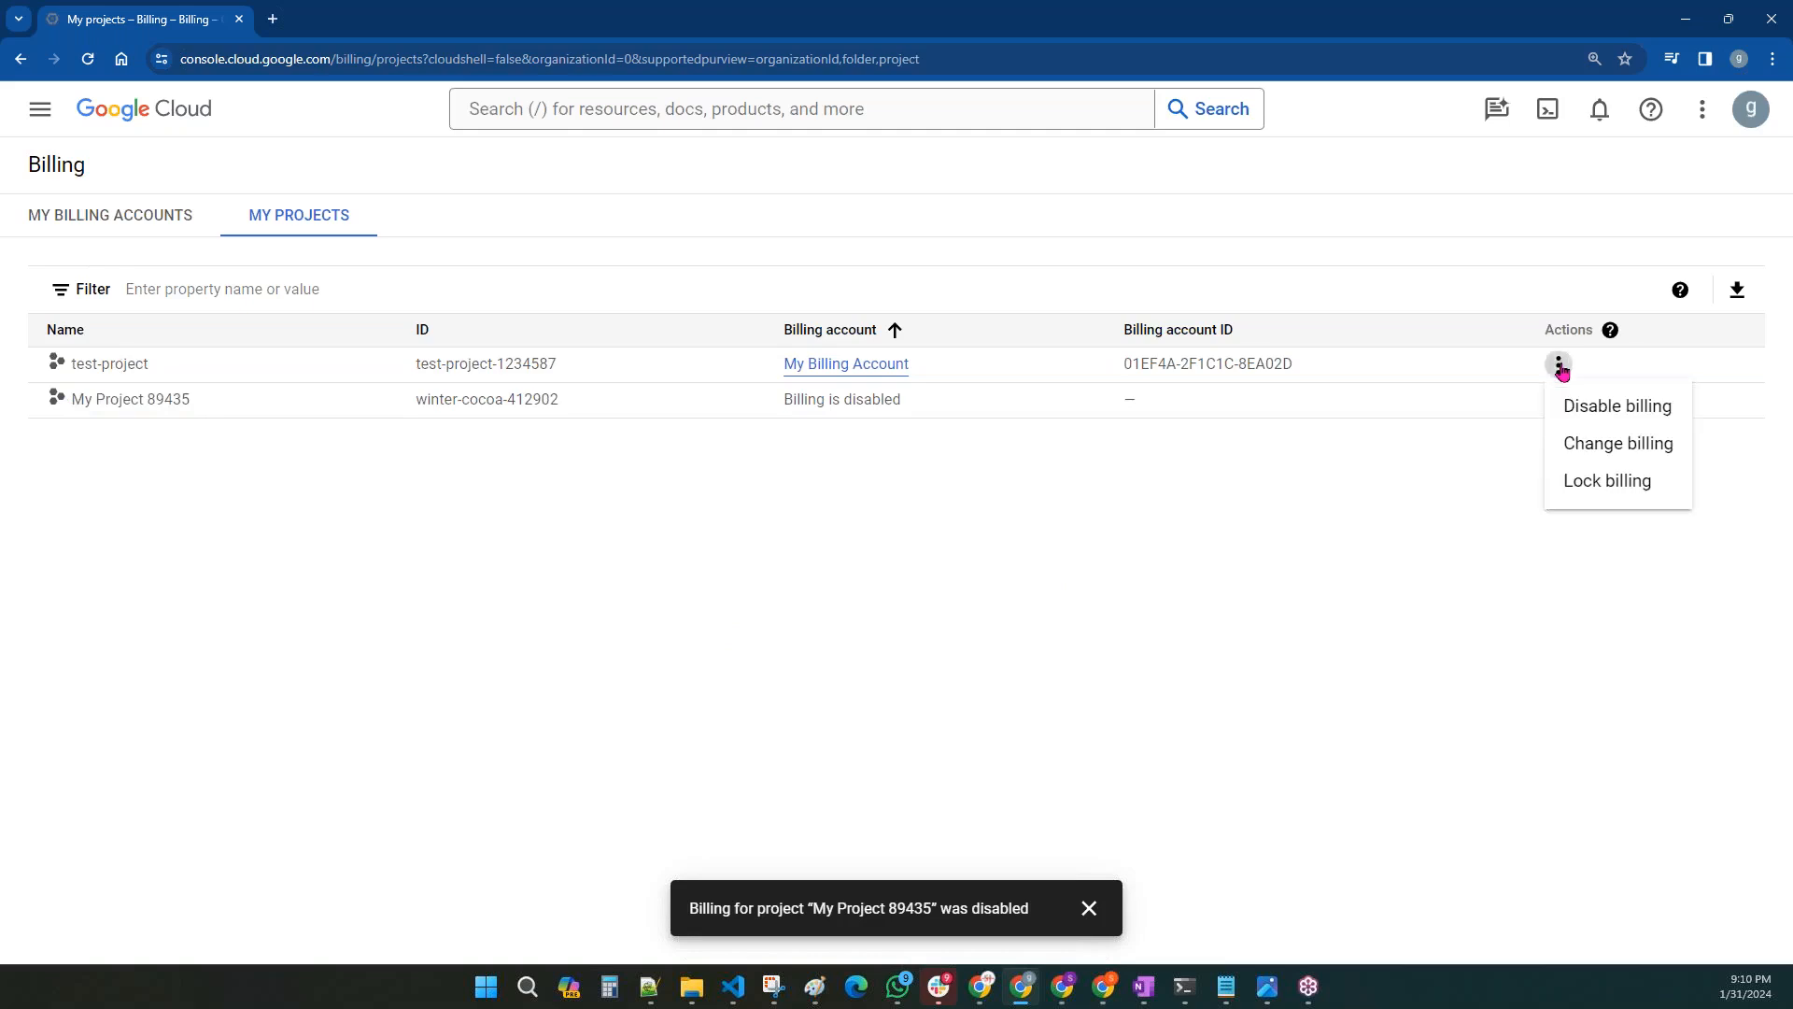
{"action": "left_click", "coordinate": [1601, 411]}
{"action": "left_click", "coordinate": [1116, 620]}
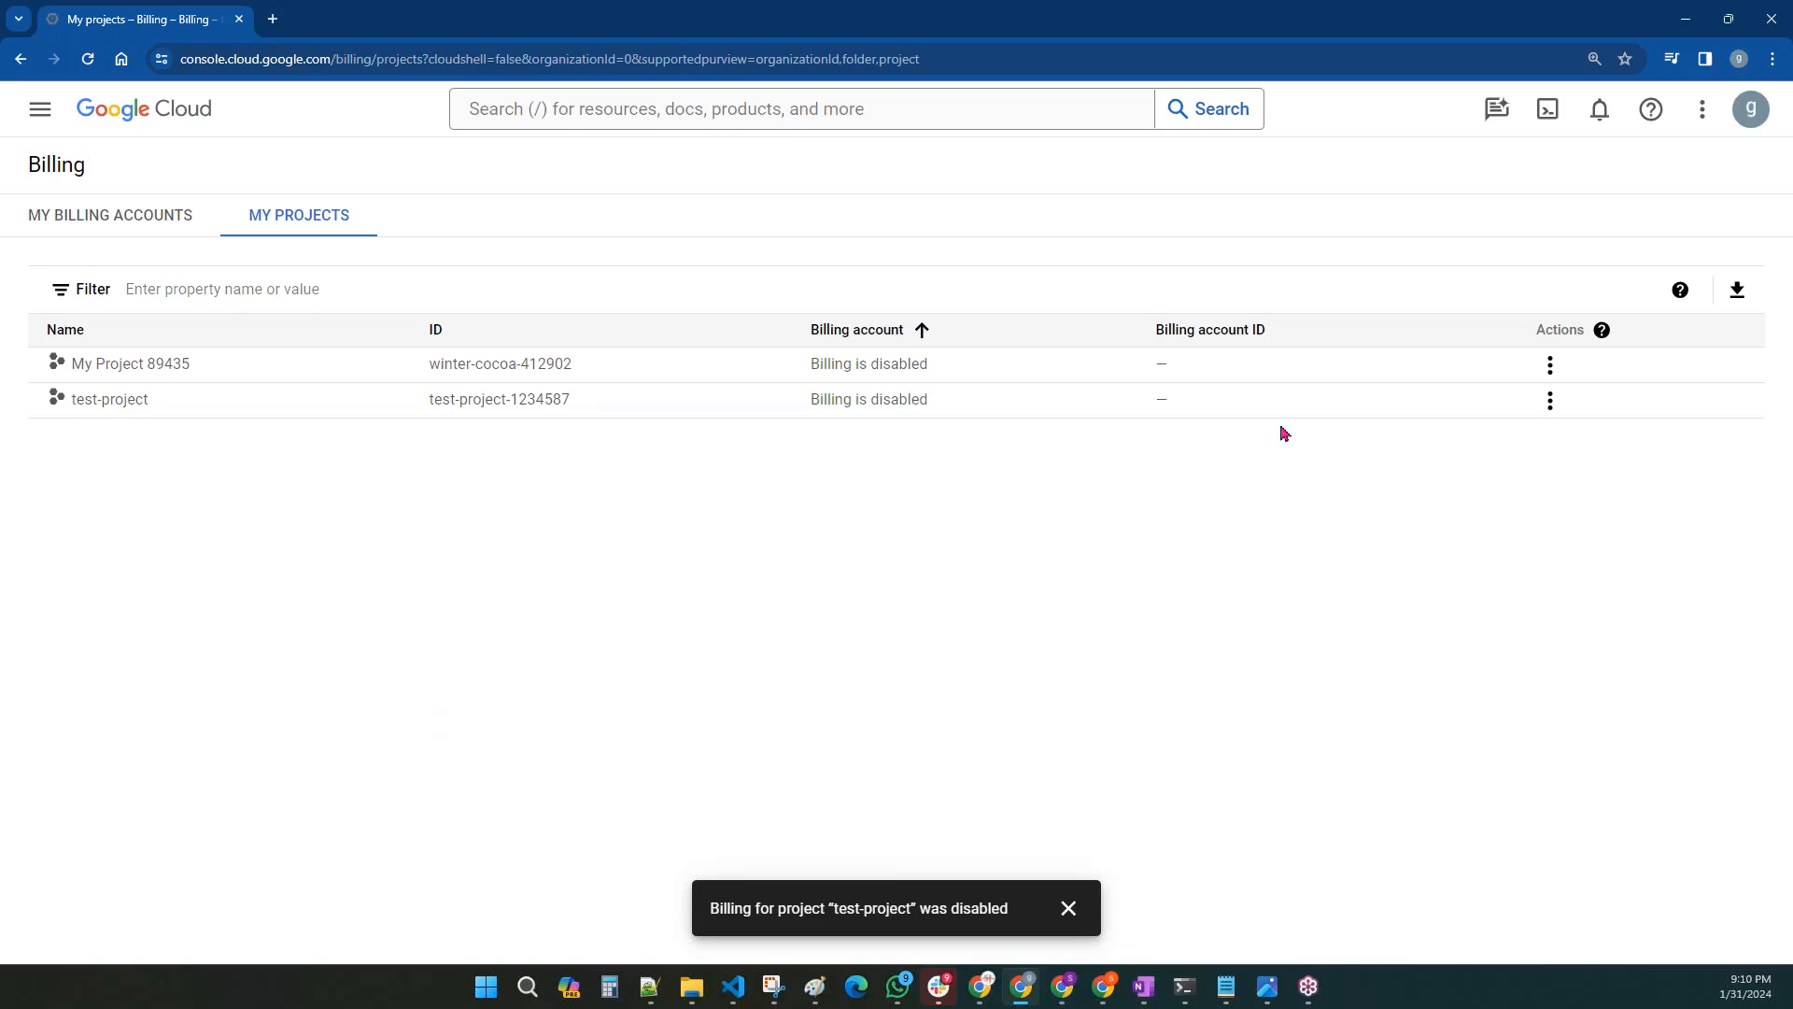
- Change the billing of test-project, setting its billing account to My Billing Account
{"action": "left_click", "coordinate": [1549, 399]}
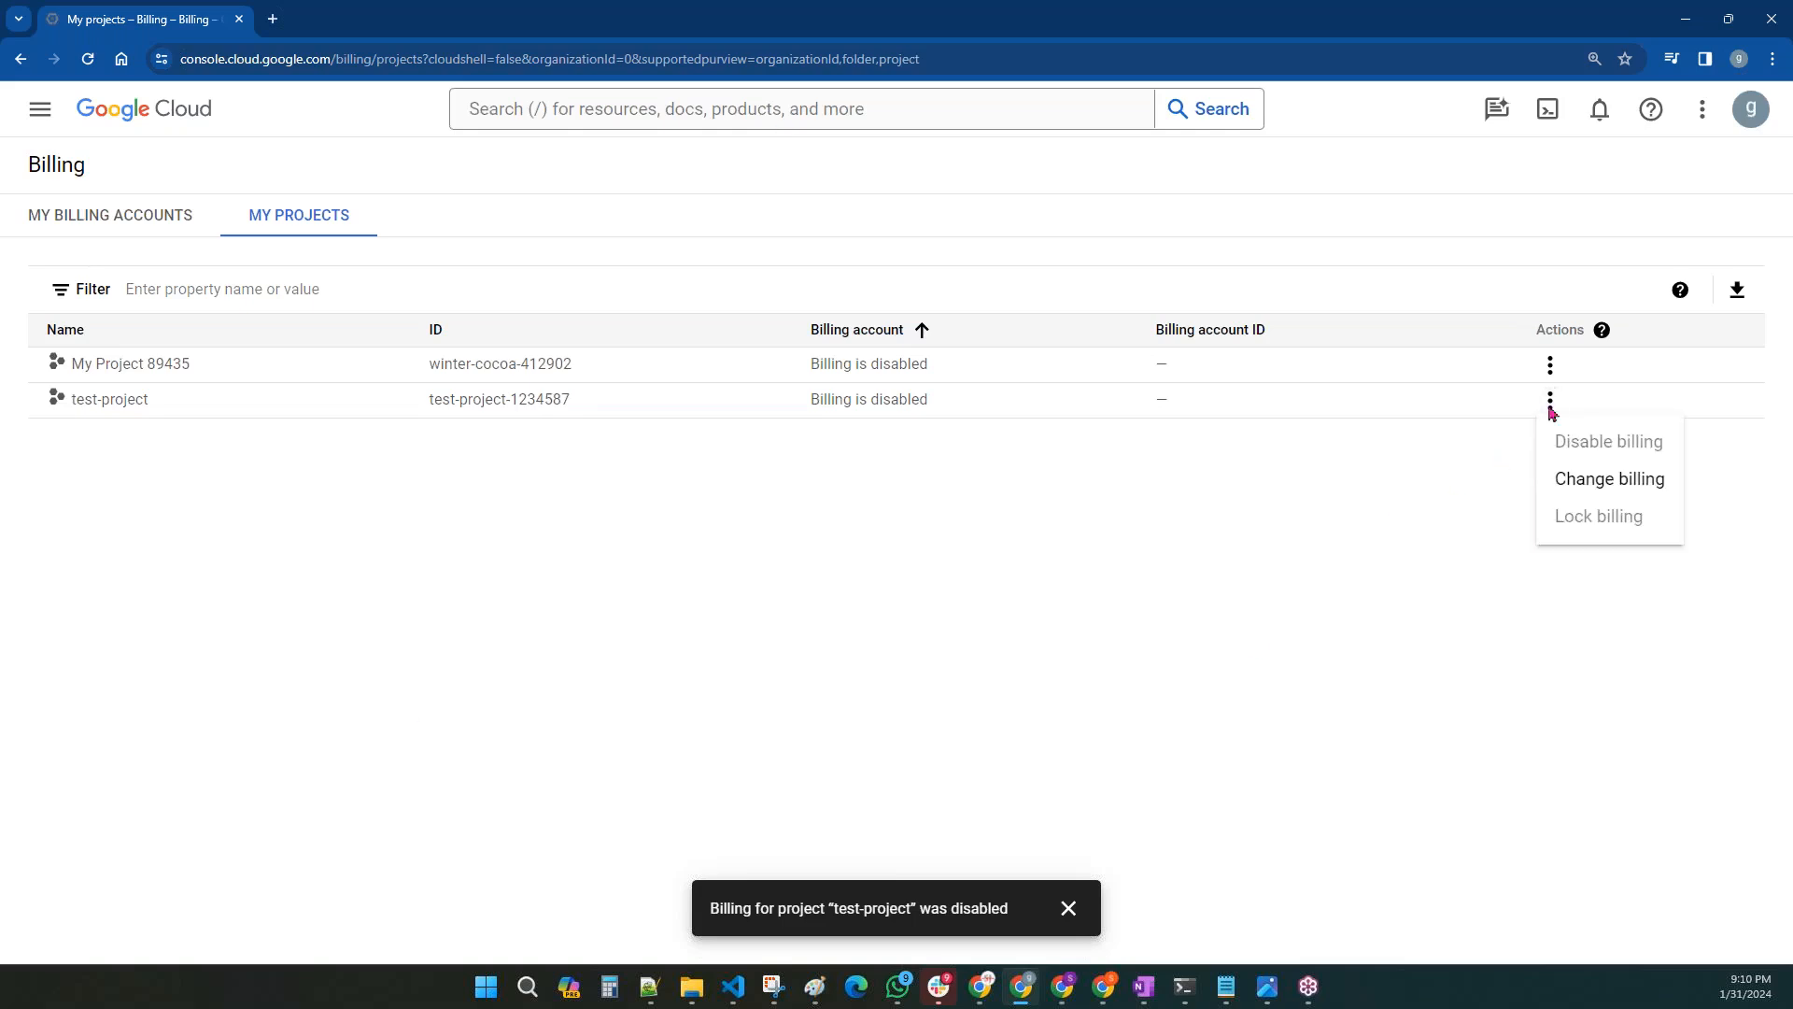
{"action": "left_click", "coordinate": [1571, 491]}
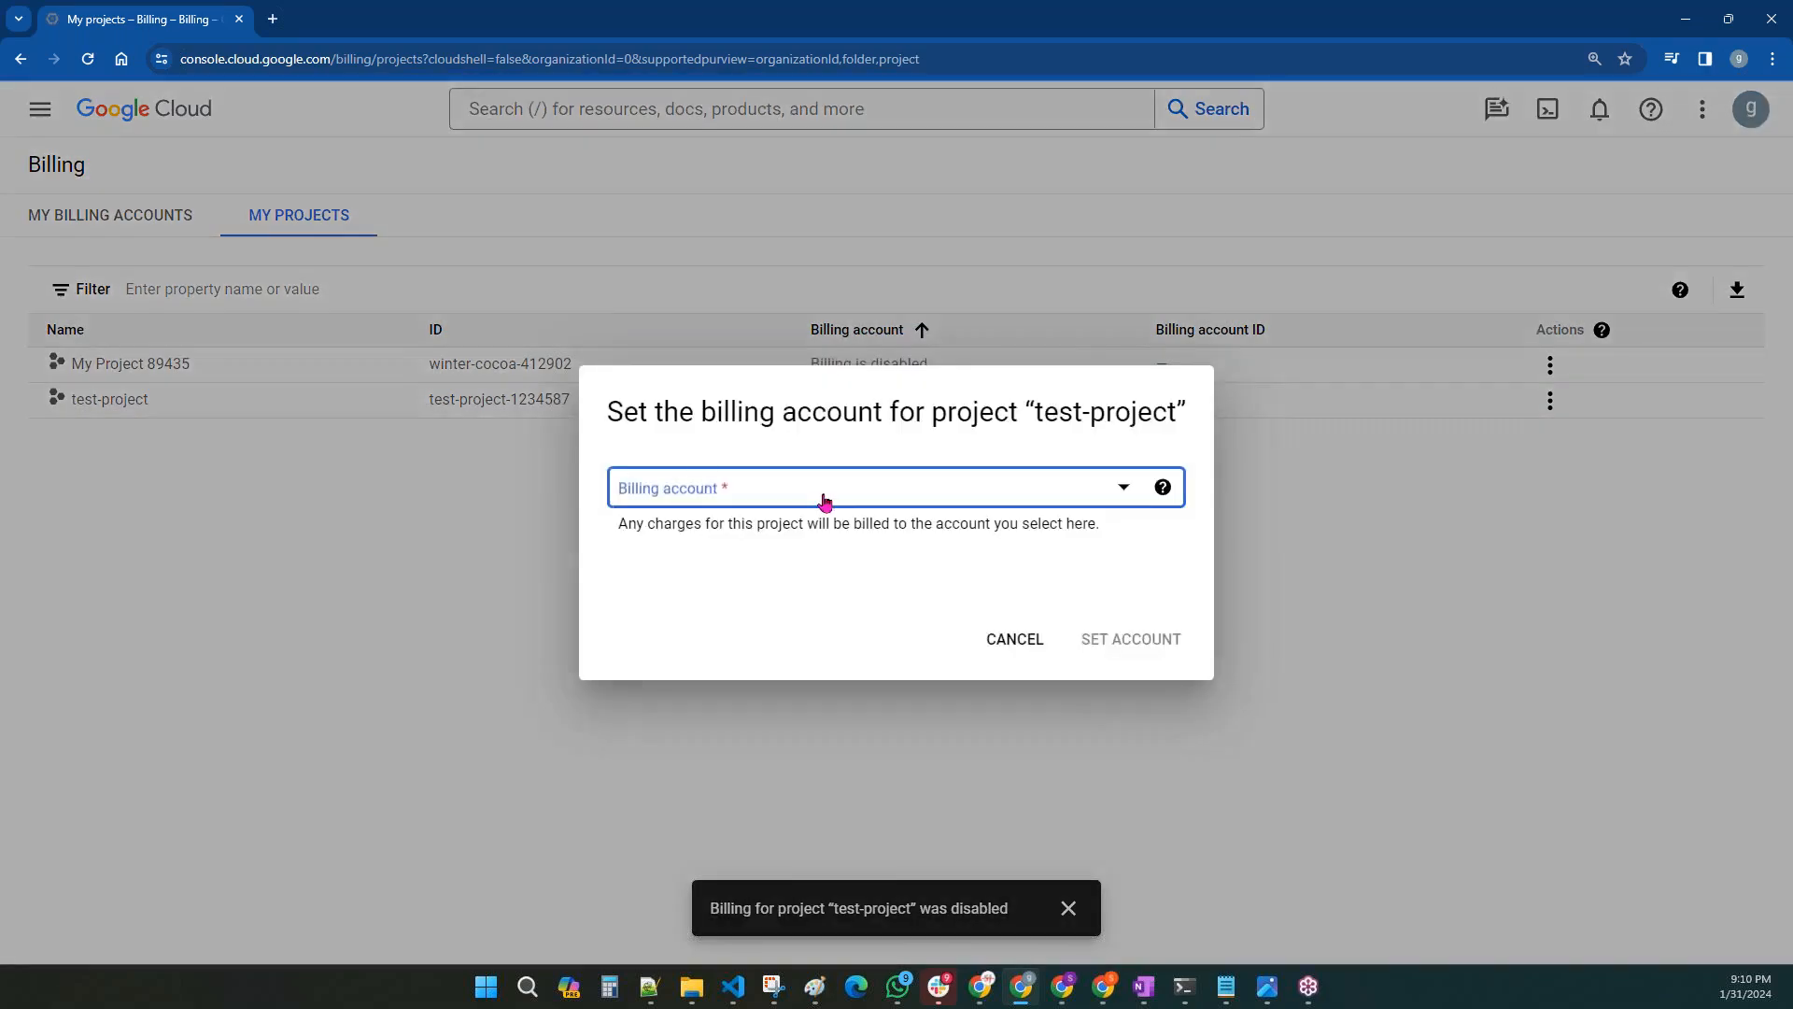
{"action": "left_click", "coordinate": [820, 496]}
{"action": "left_click", "coordinate": [715, 612]}
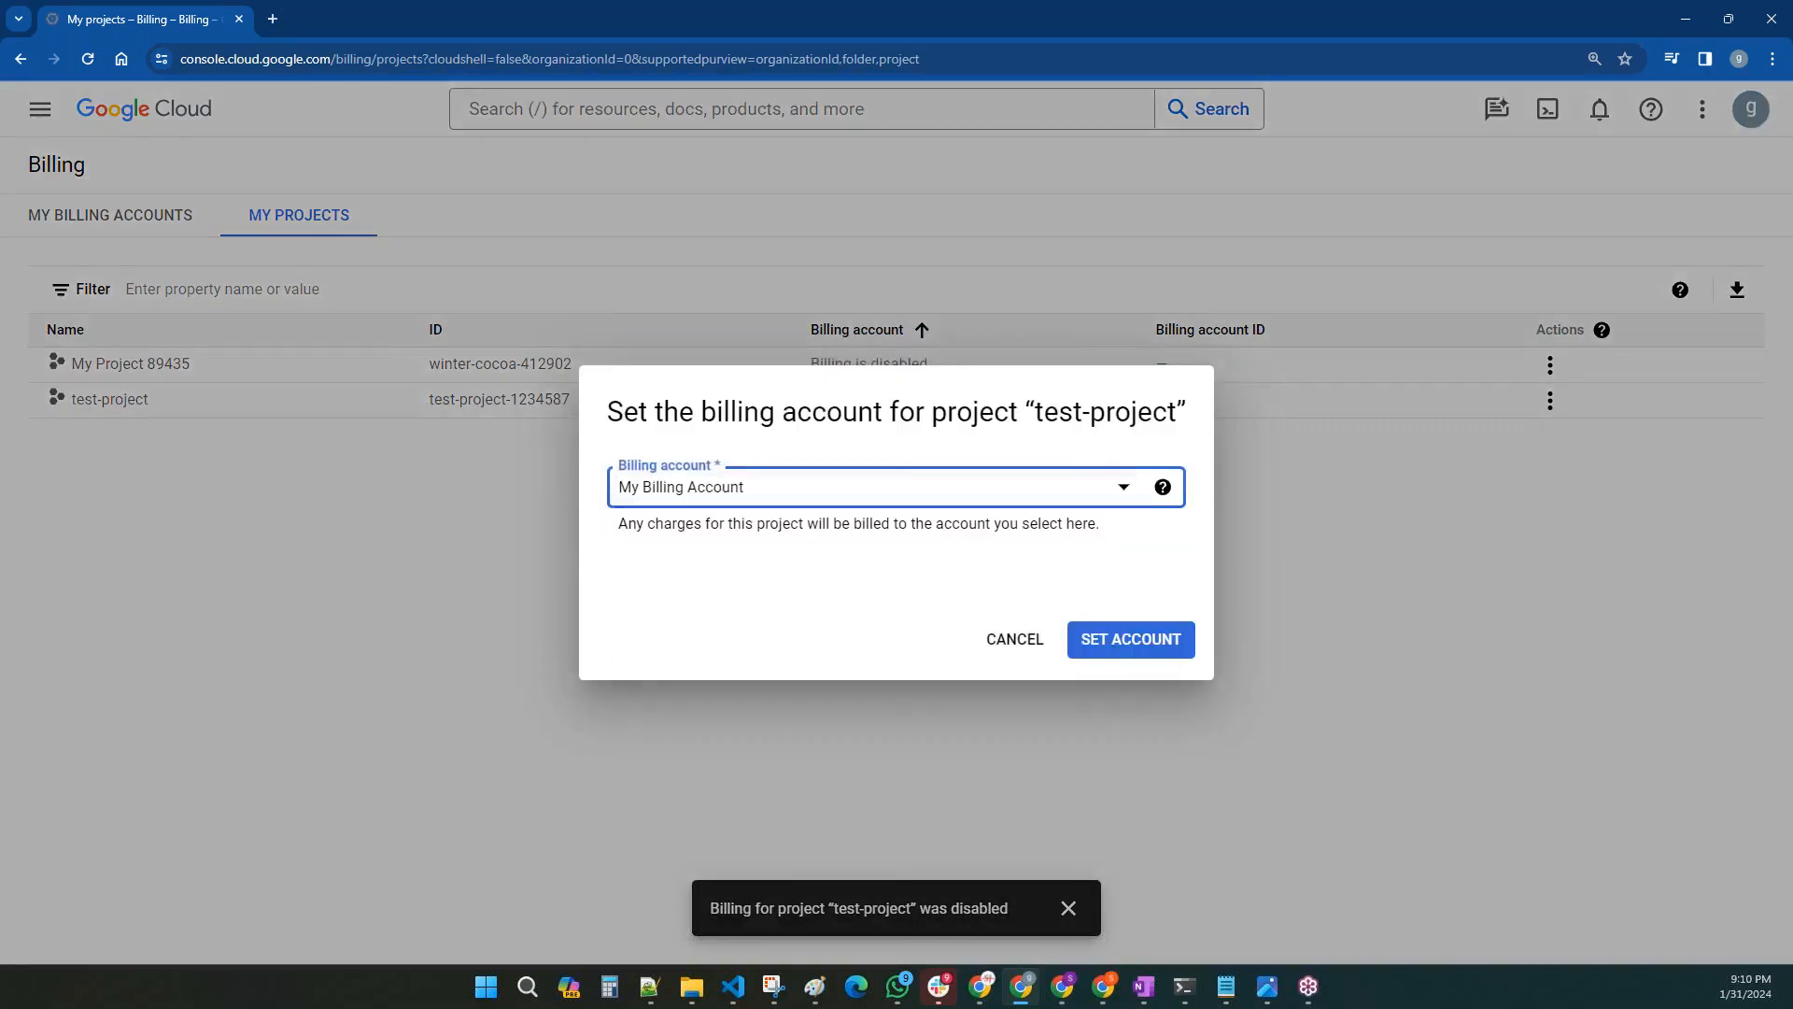
{"action": "left_click", "coordinate": [1119, 642]}
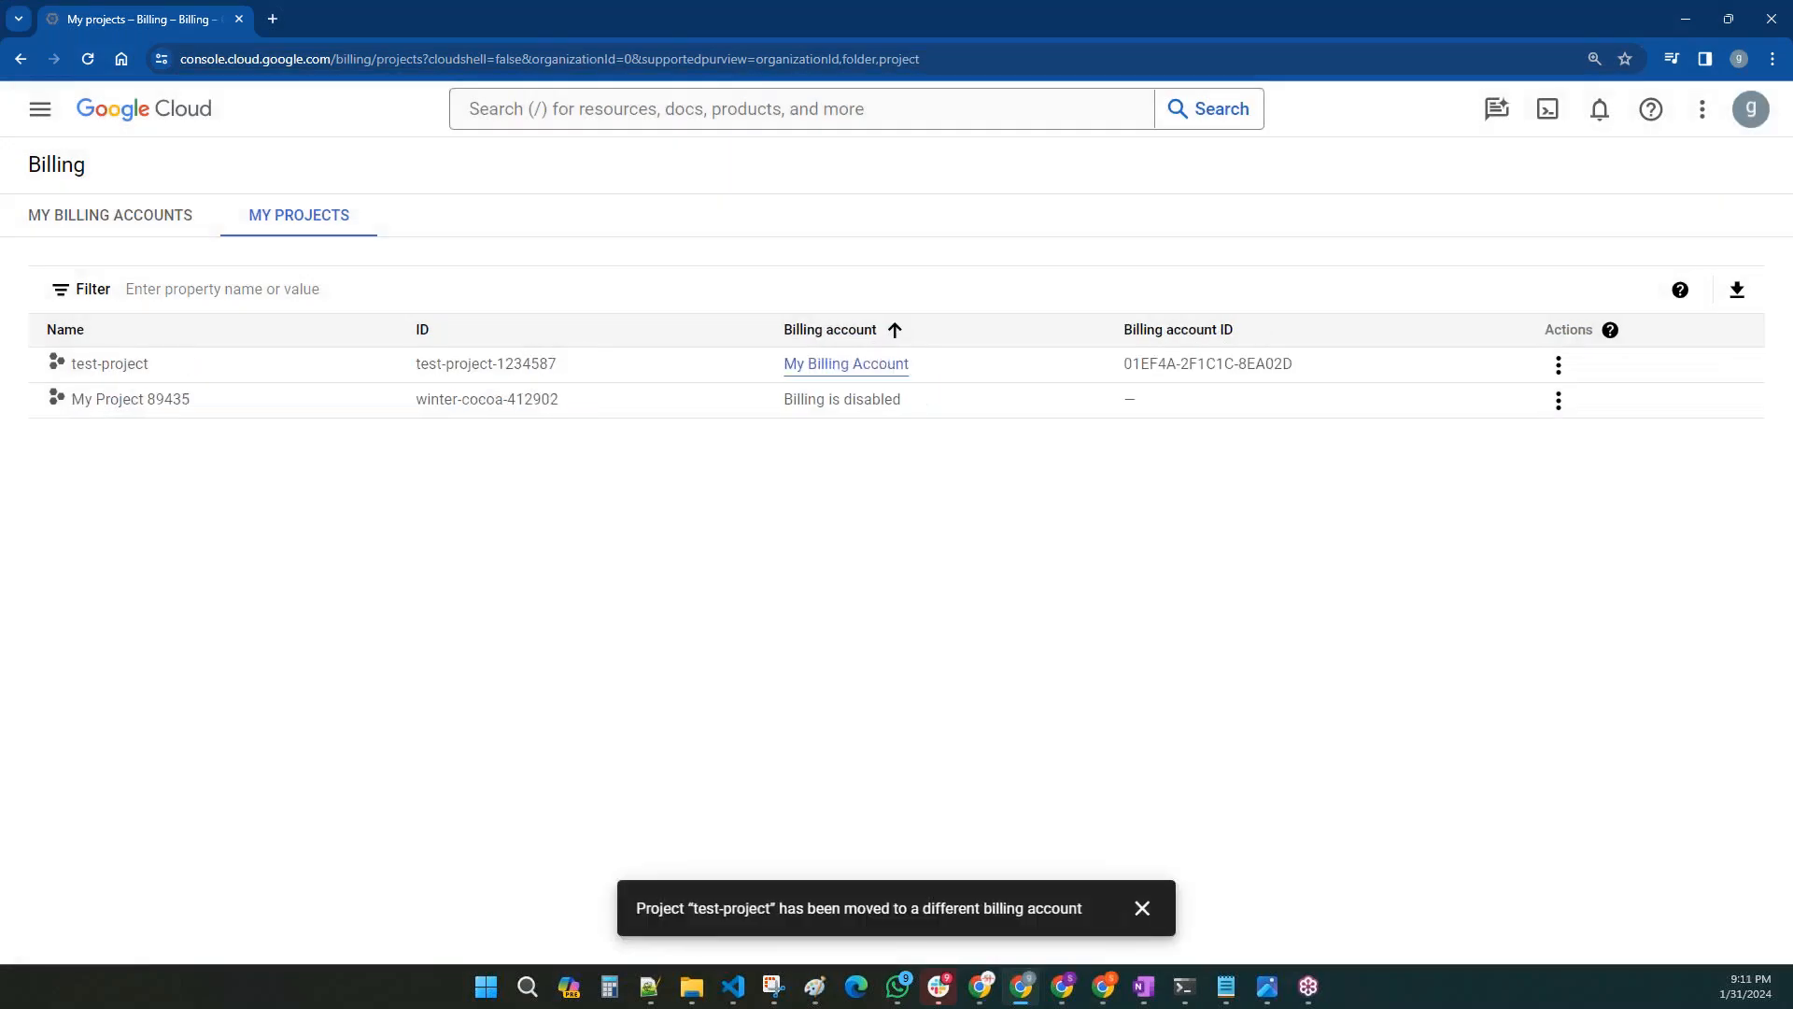
{"action": "left_click", "coordinate": [1558, 399]}
{"action": "left_click", "coordinate": [1618, 478]}
{"action": "left_click", "coordinate": [793, 510]}
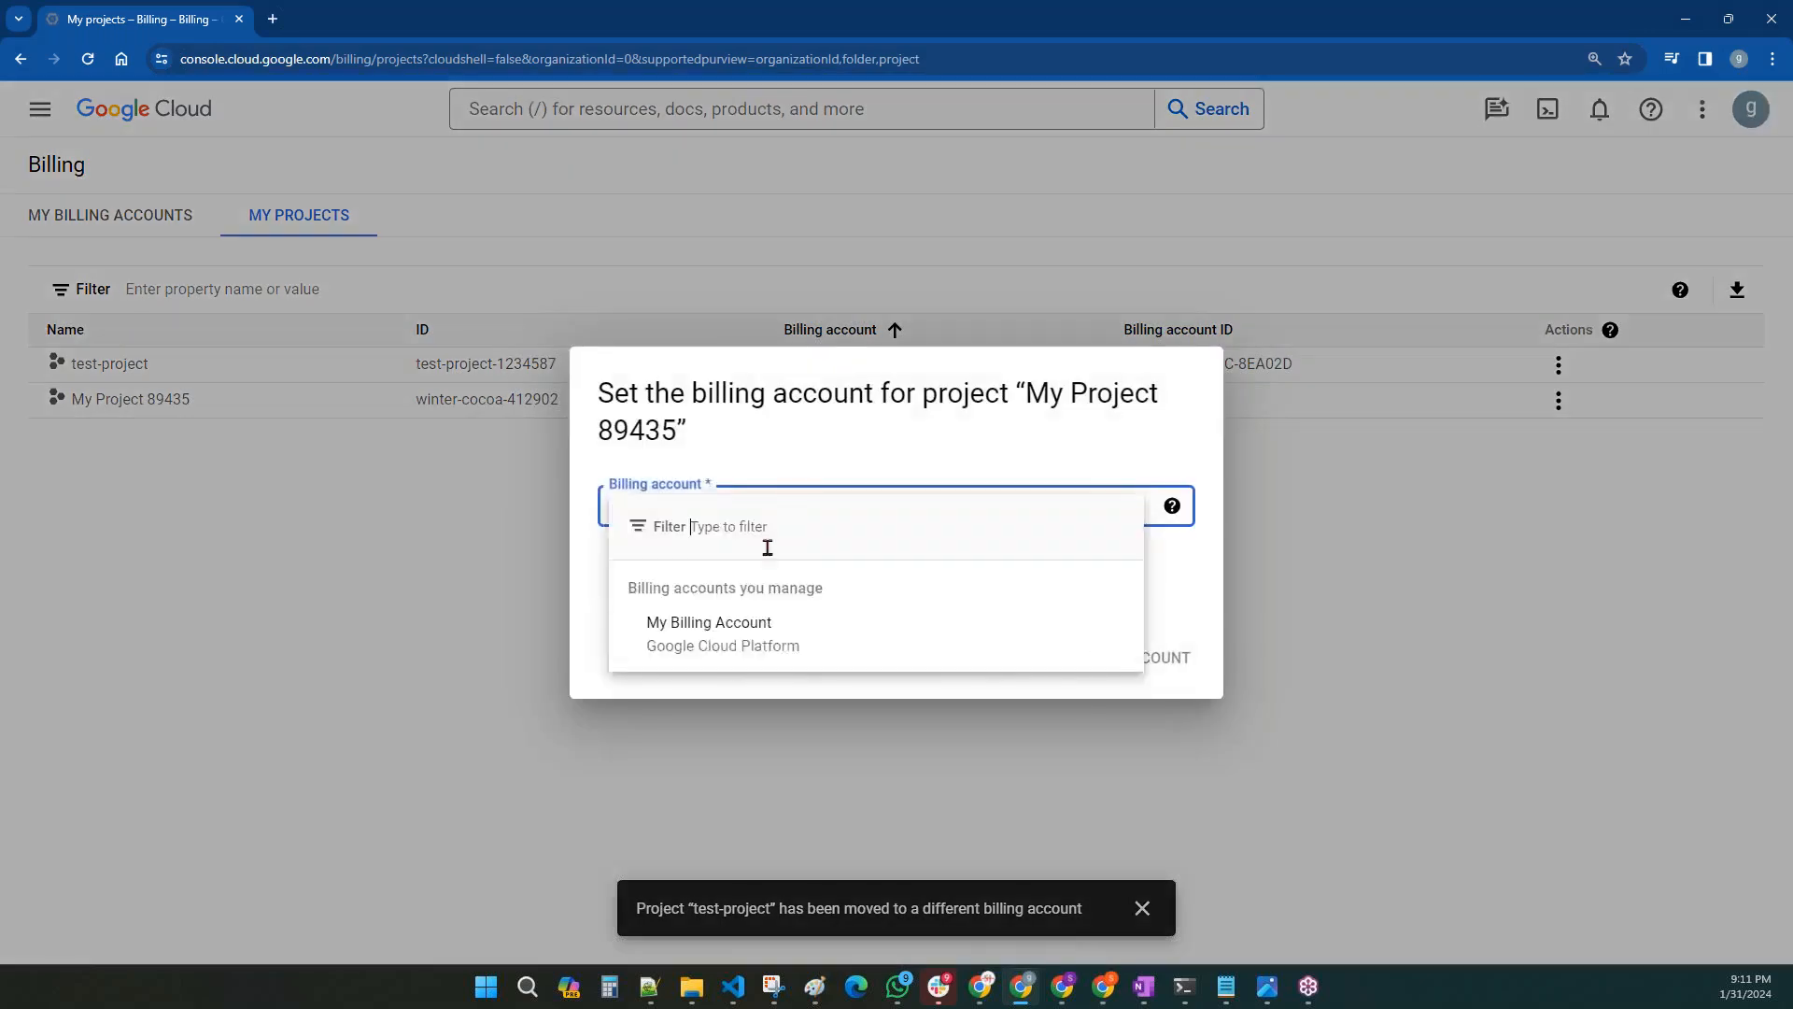
{"action": "left_click", "coordinate": [716, 643]}
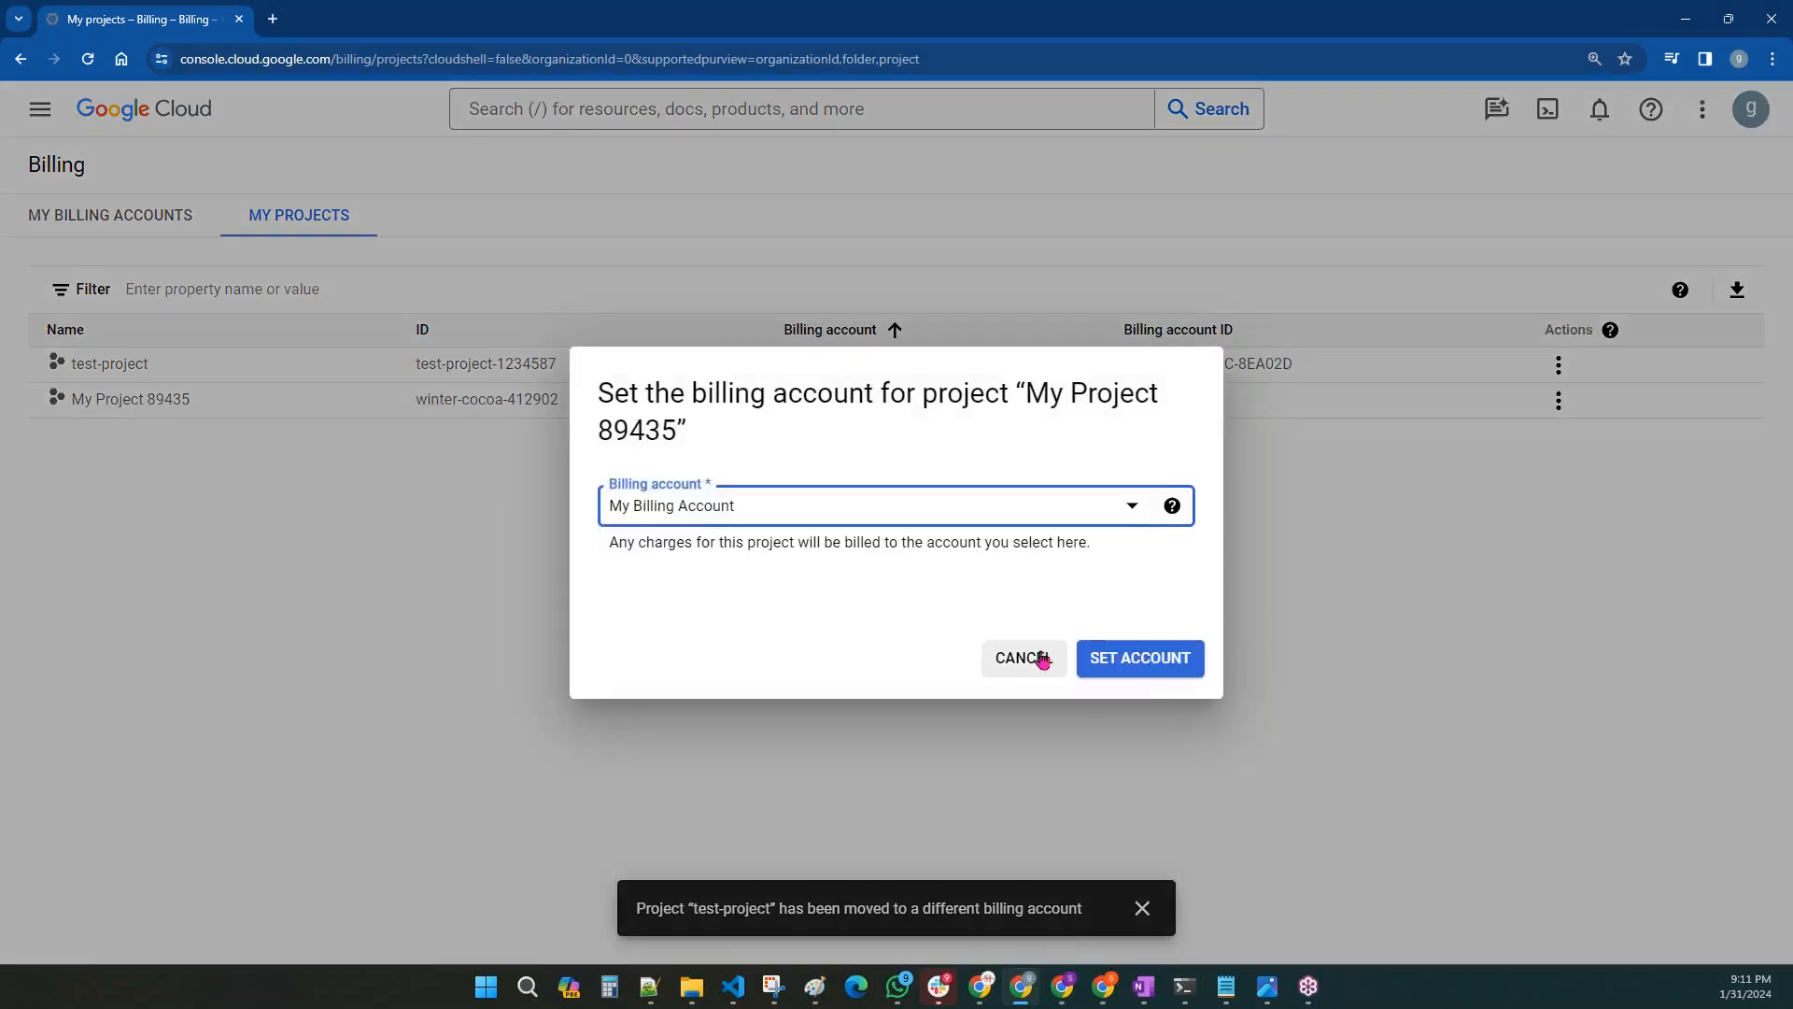
{"action": "left_click", "coordinate": [1000, 661]}
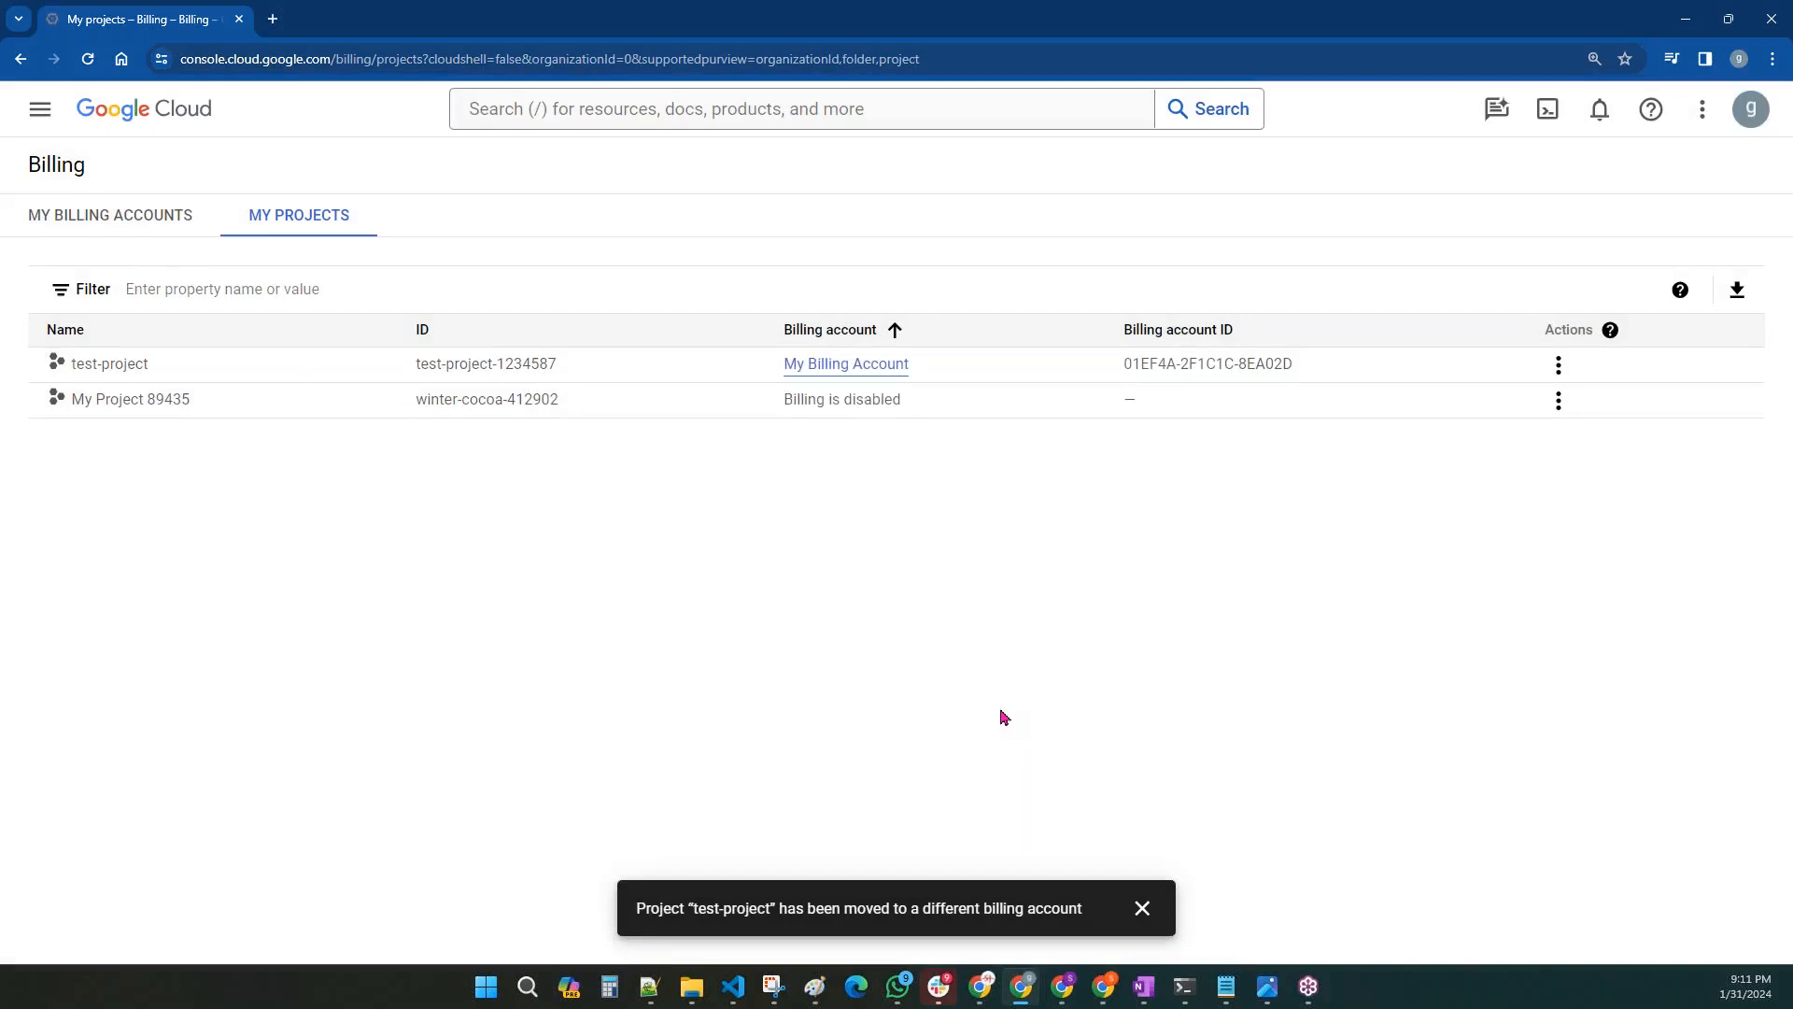
- Examine the billing status of My Project 89435 and the billing actions available for it
{"action": "left_click_drag", "start_coordinate": [771, 408], "coordinate": [885, 400]}
{"action": "left_click", "coordinate": [853, 528]}
{"action": "left_click", "coordinate": [776, 288]}
{"action": "left_click", "coordinate": [979, 562]}
{"action": "left_click", "coordinate": [1557, 401]}
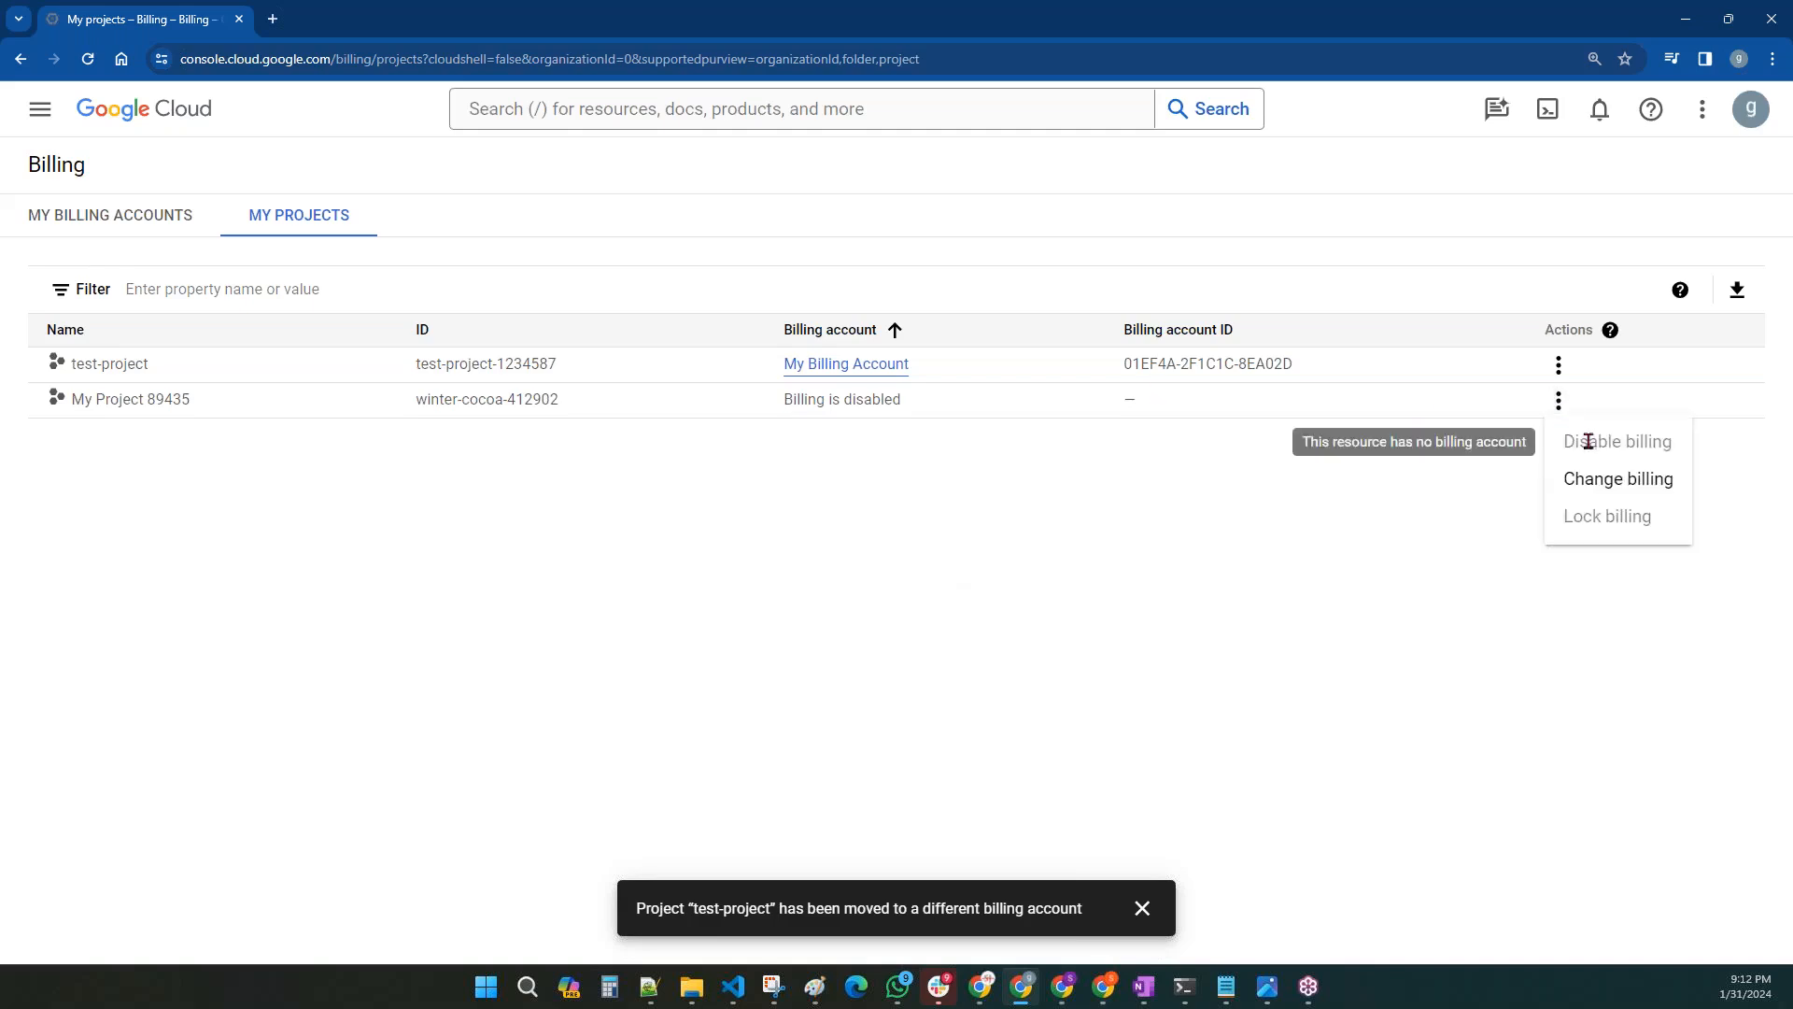
{"action": "left_click", "coordinate": [1521, 368]}
- Lock the billing link between test-project and My Billing Account
{"action": "left_click", "coordinate": [1558, 364]}
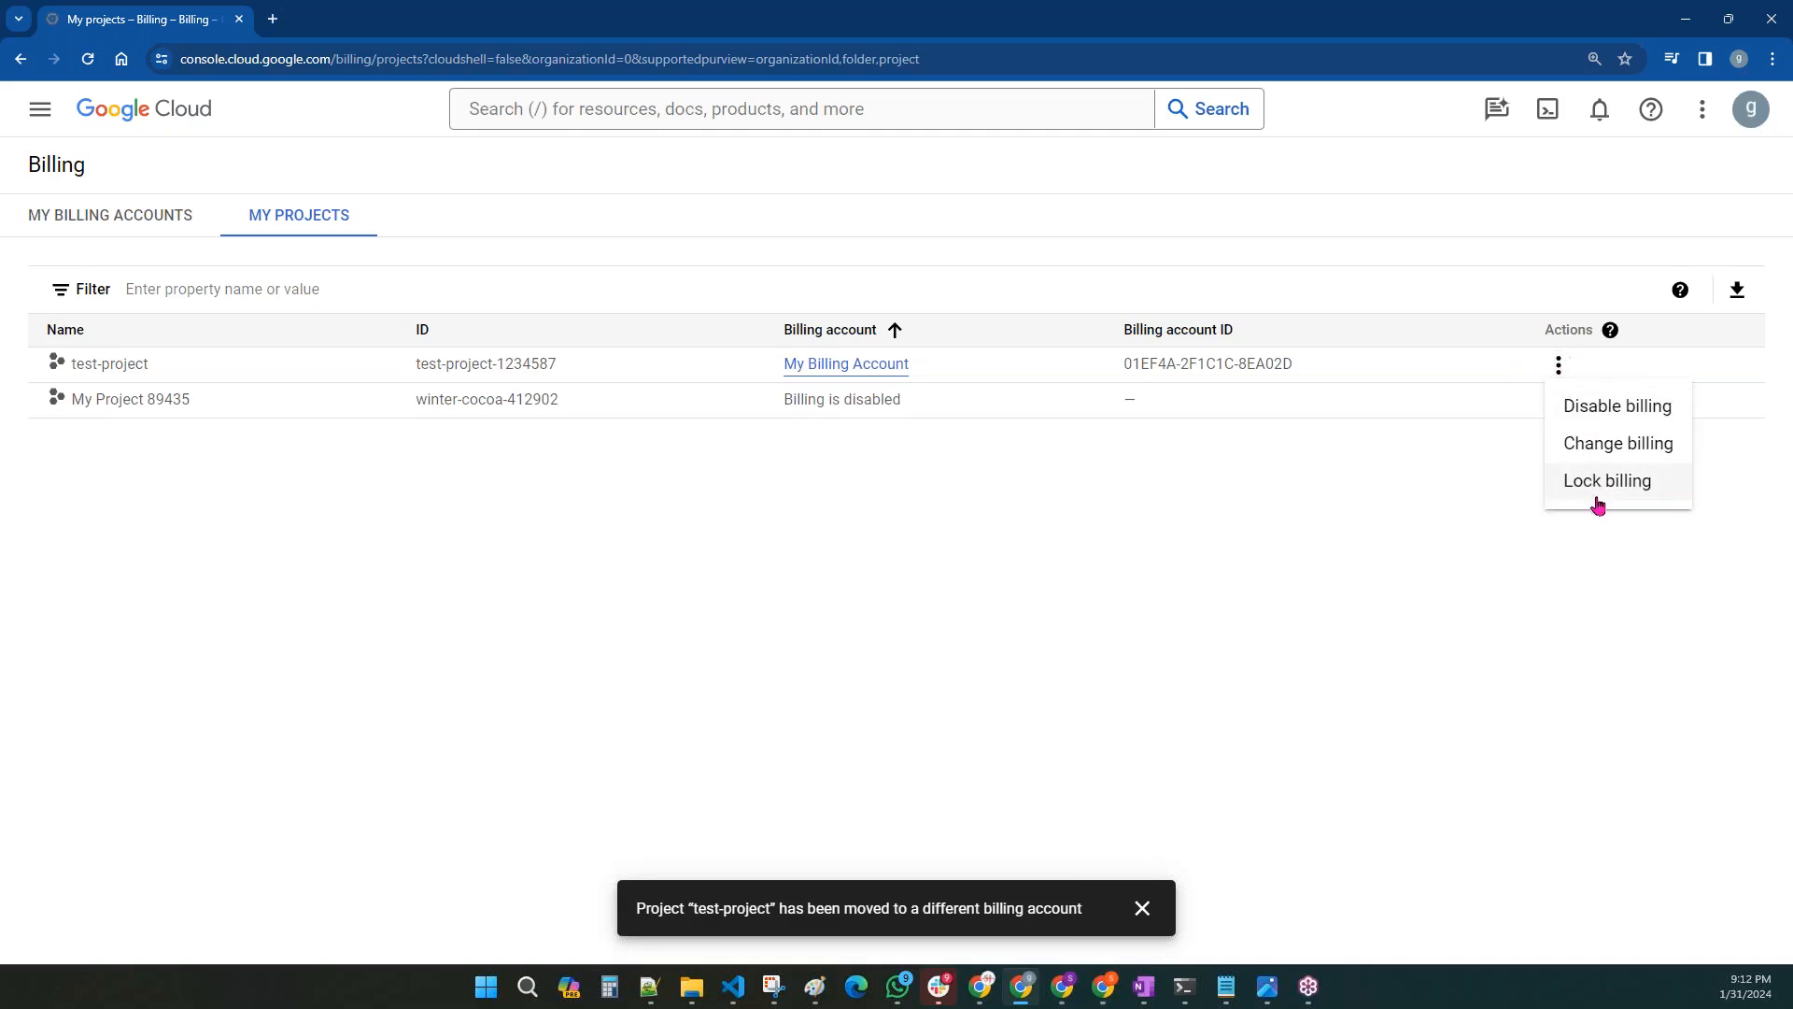
{"action": "left_click", "coordinate": [1620, 483]}
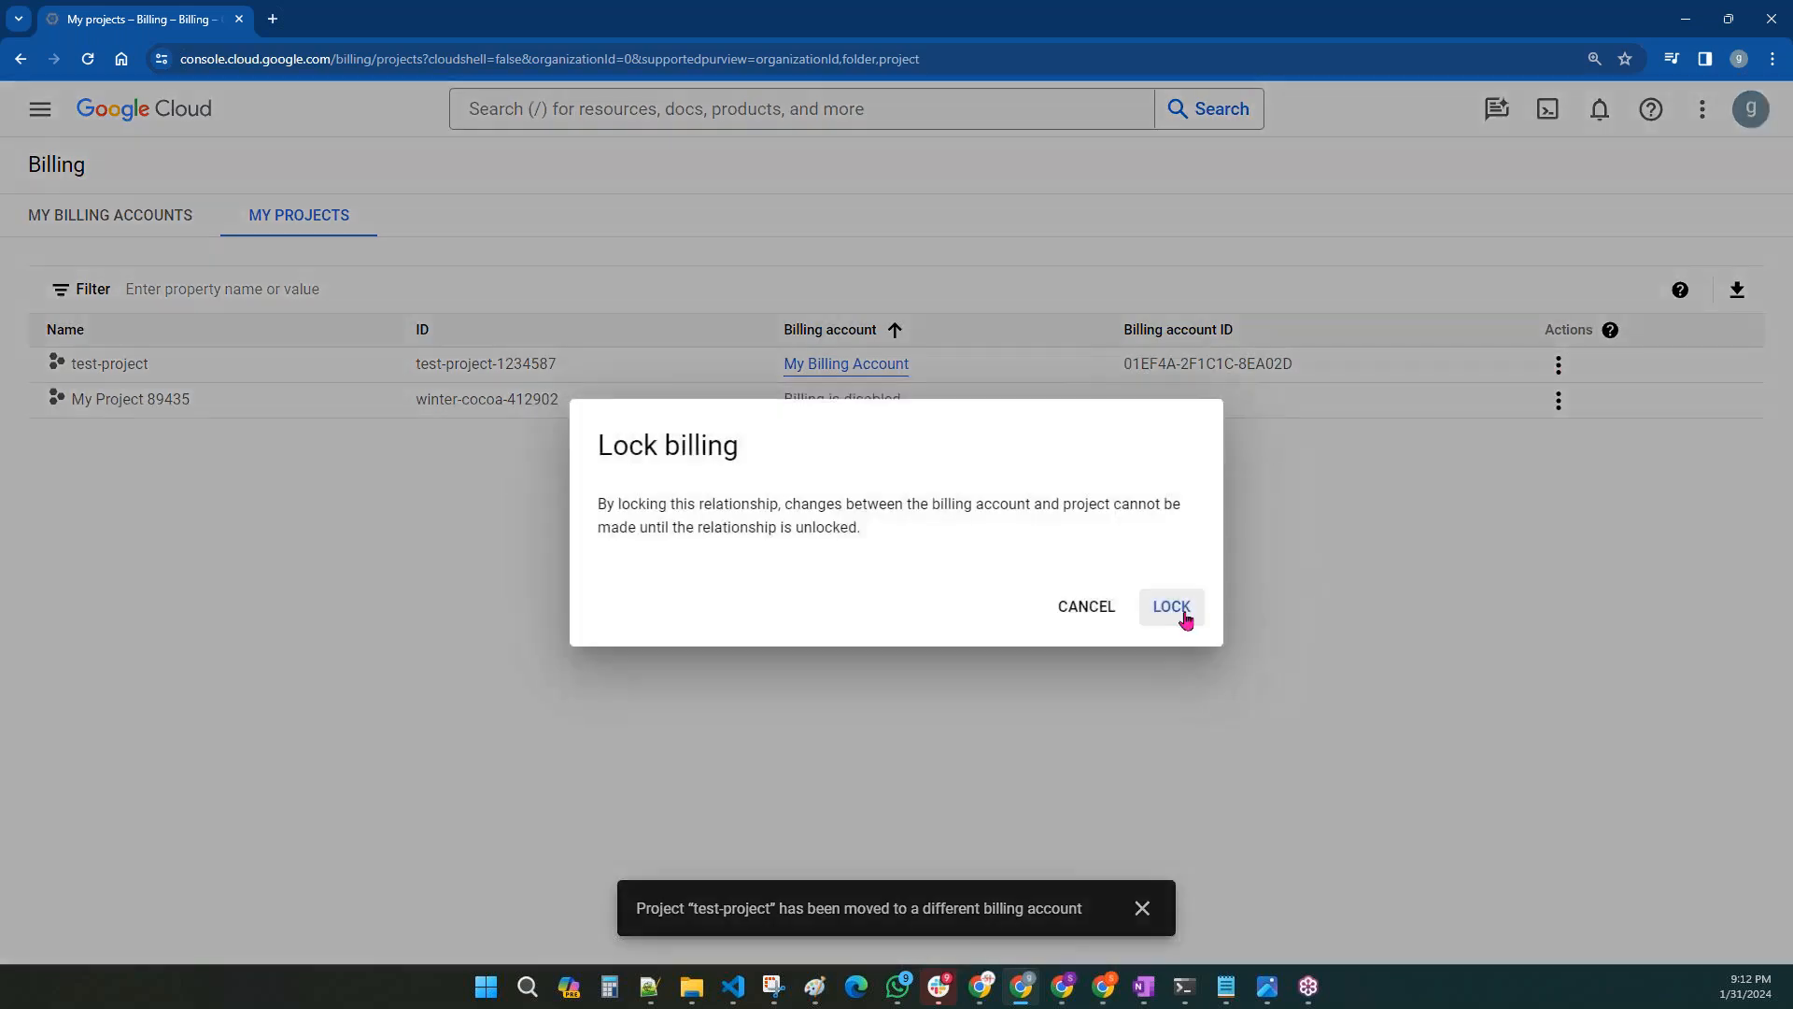
{"action": "left_click", "coordinate": [1183, 611]}
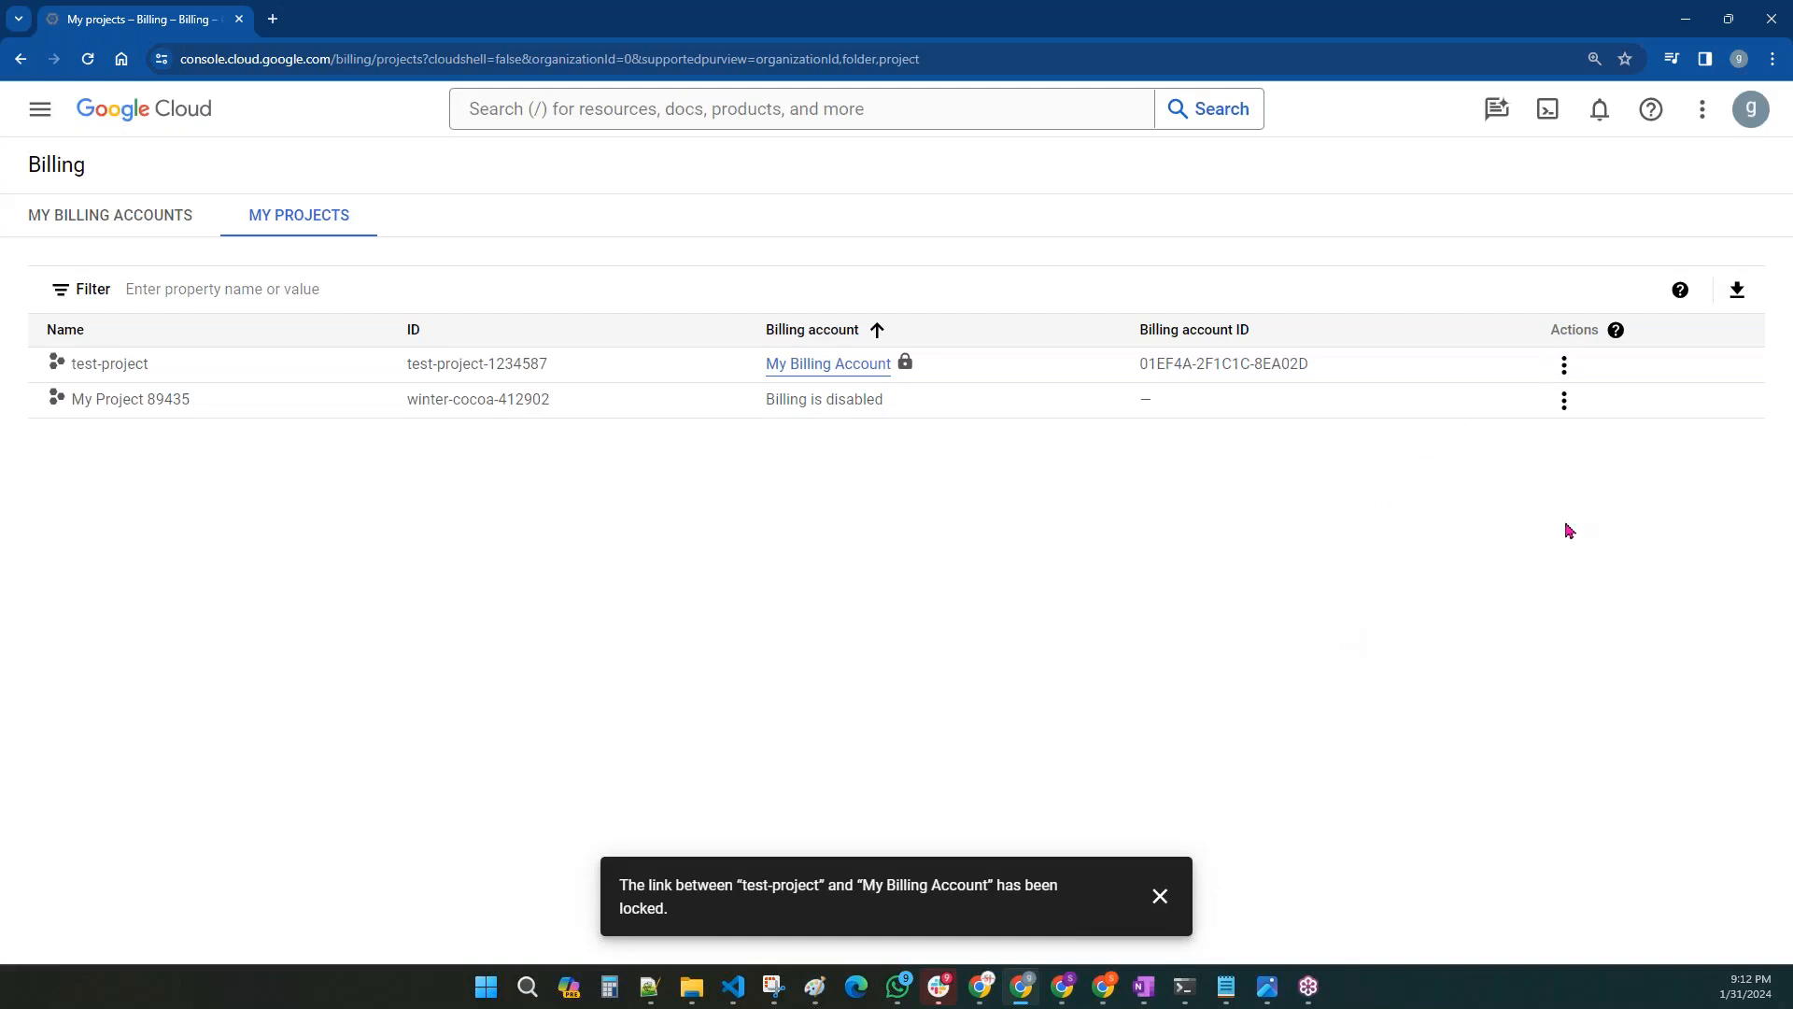
- Unlock the billing link between test-project and My Billing Account
{"action": "left_click", "coordinate": [1565, 365]}
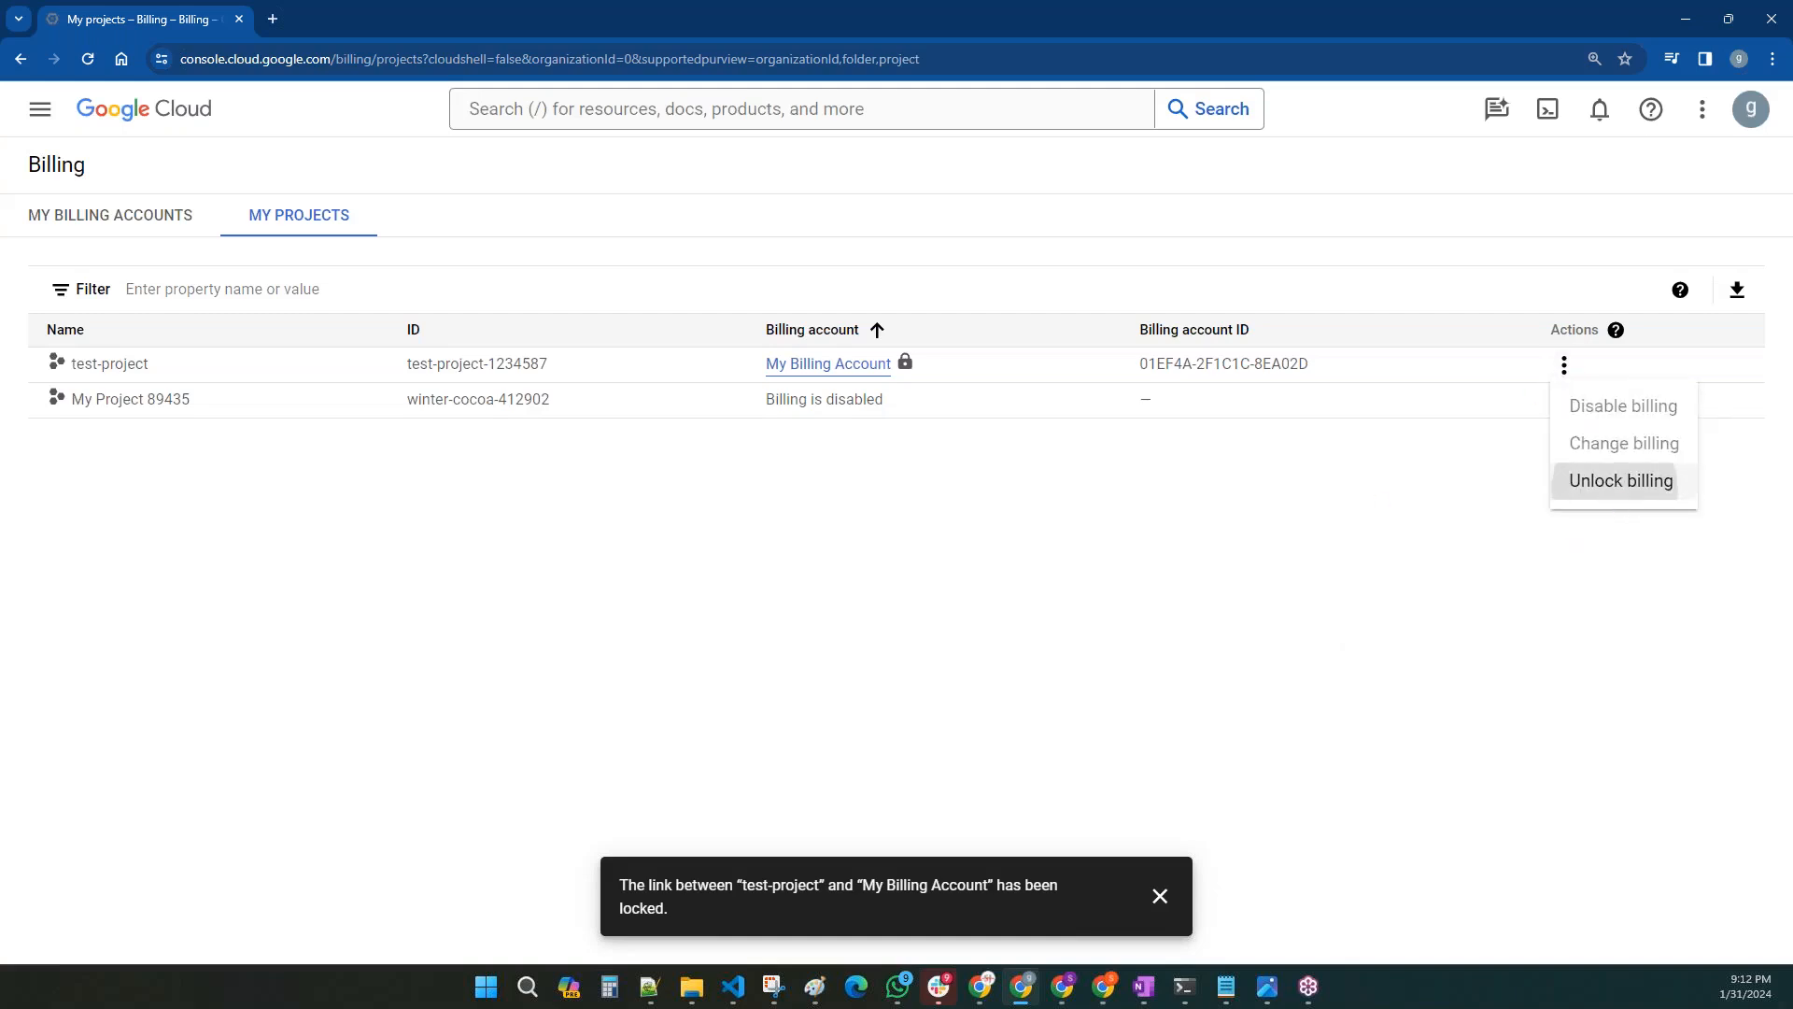
{"action": "left_click", "coordinate": [1621, 480]}
{"action": "left_click", "coordinate": [1158, 606]}
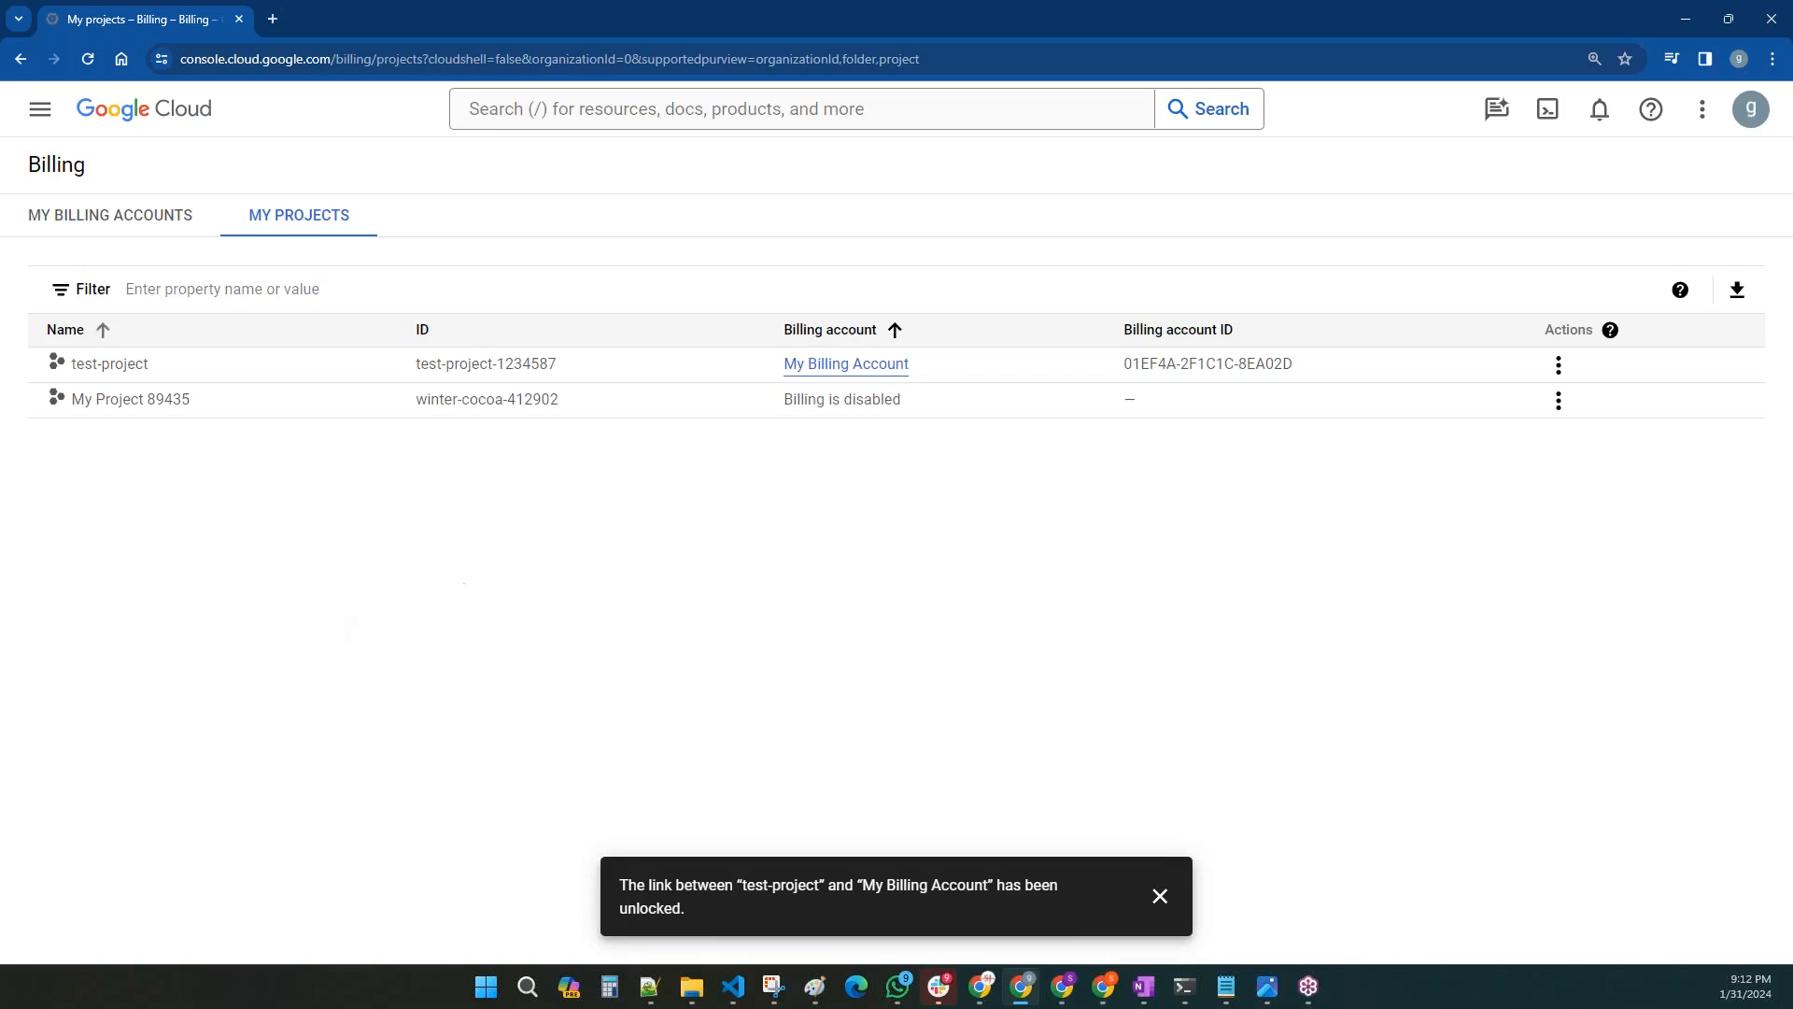
- Return to the overview of My Billing Account and dismiss the notification
{"action": "left_click", "coordinate": [21, 59]}
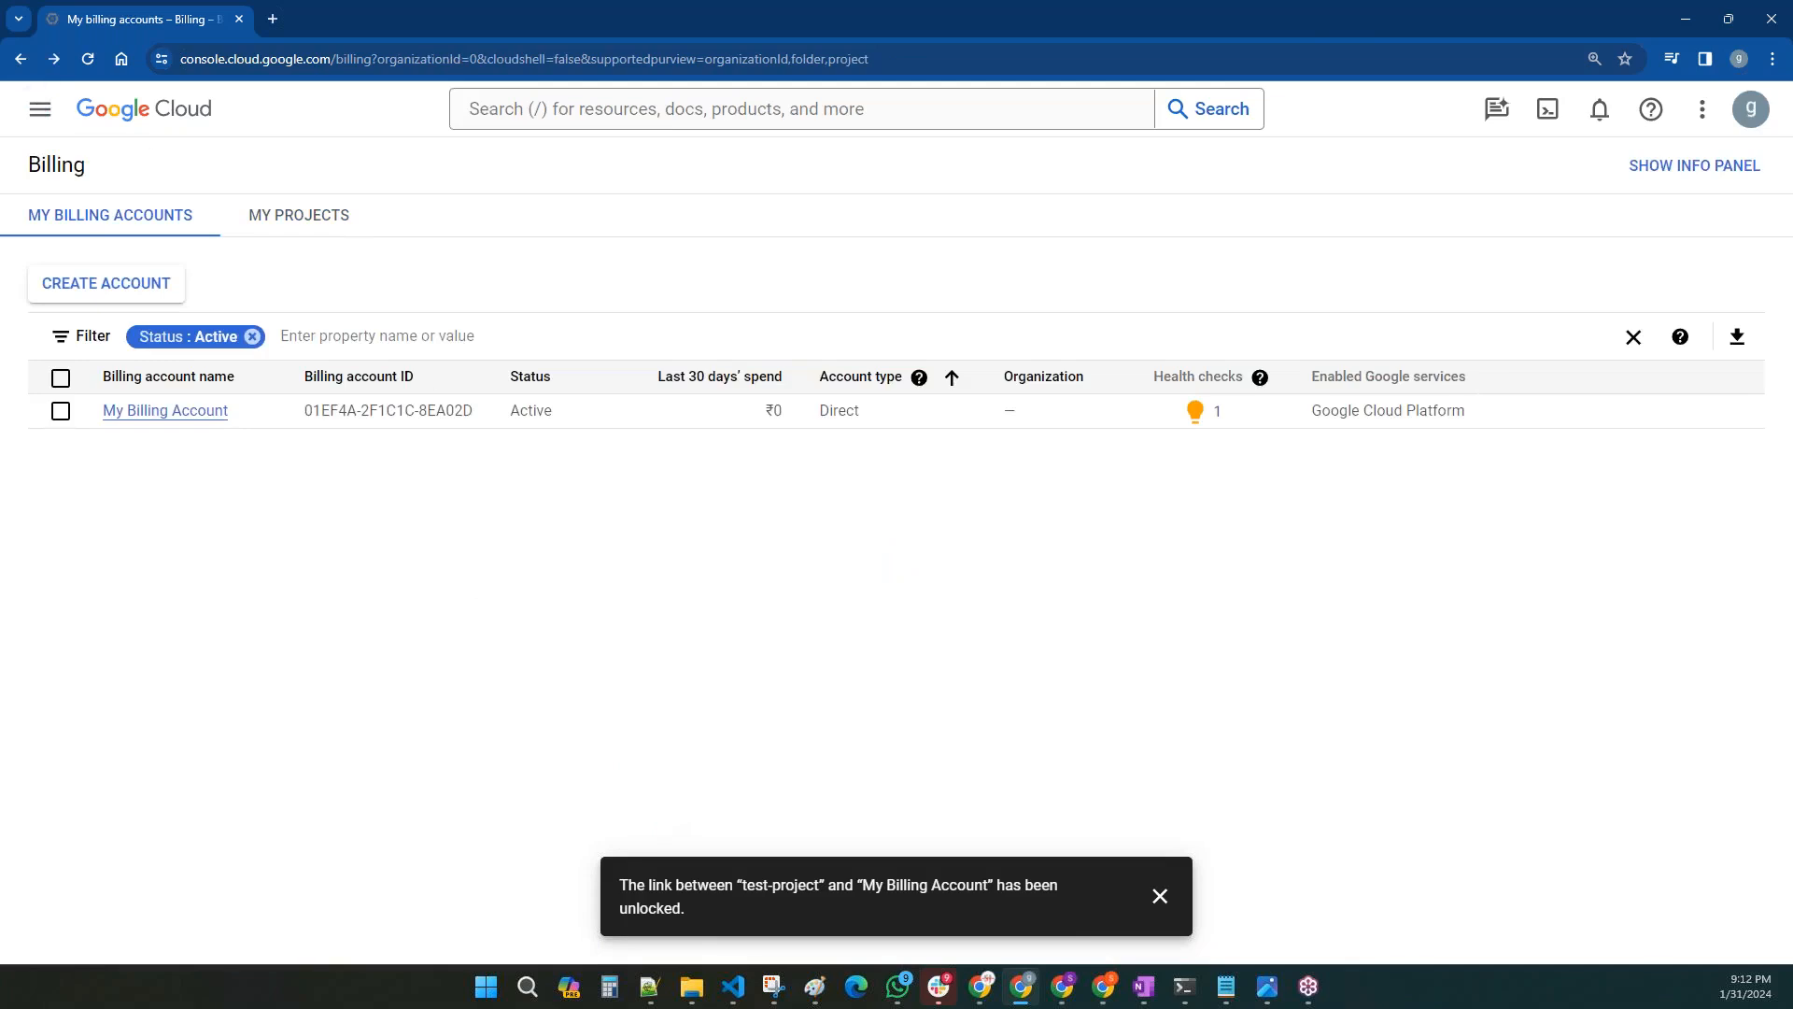
{"action": "left_click", "coordinate": [20, 59]}
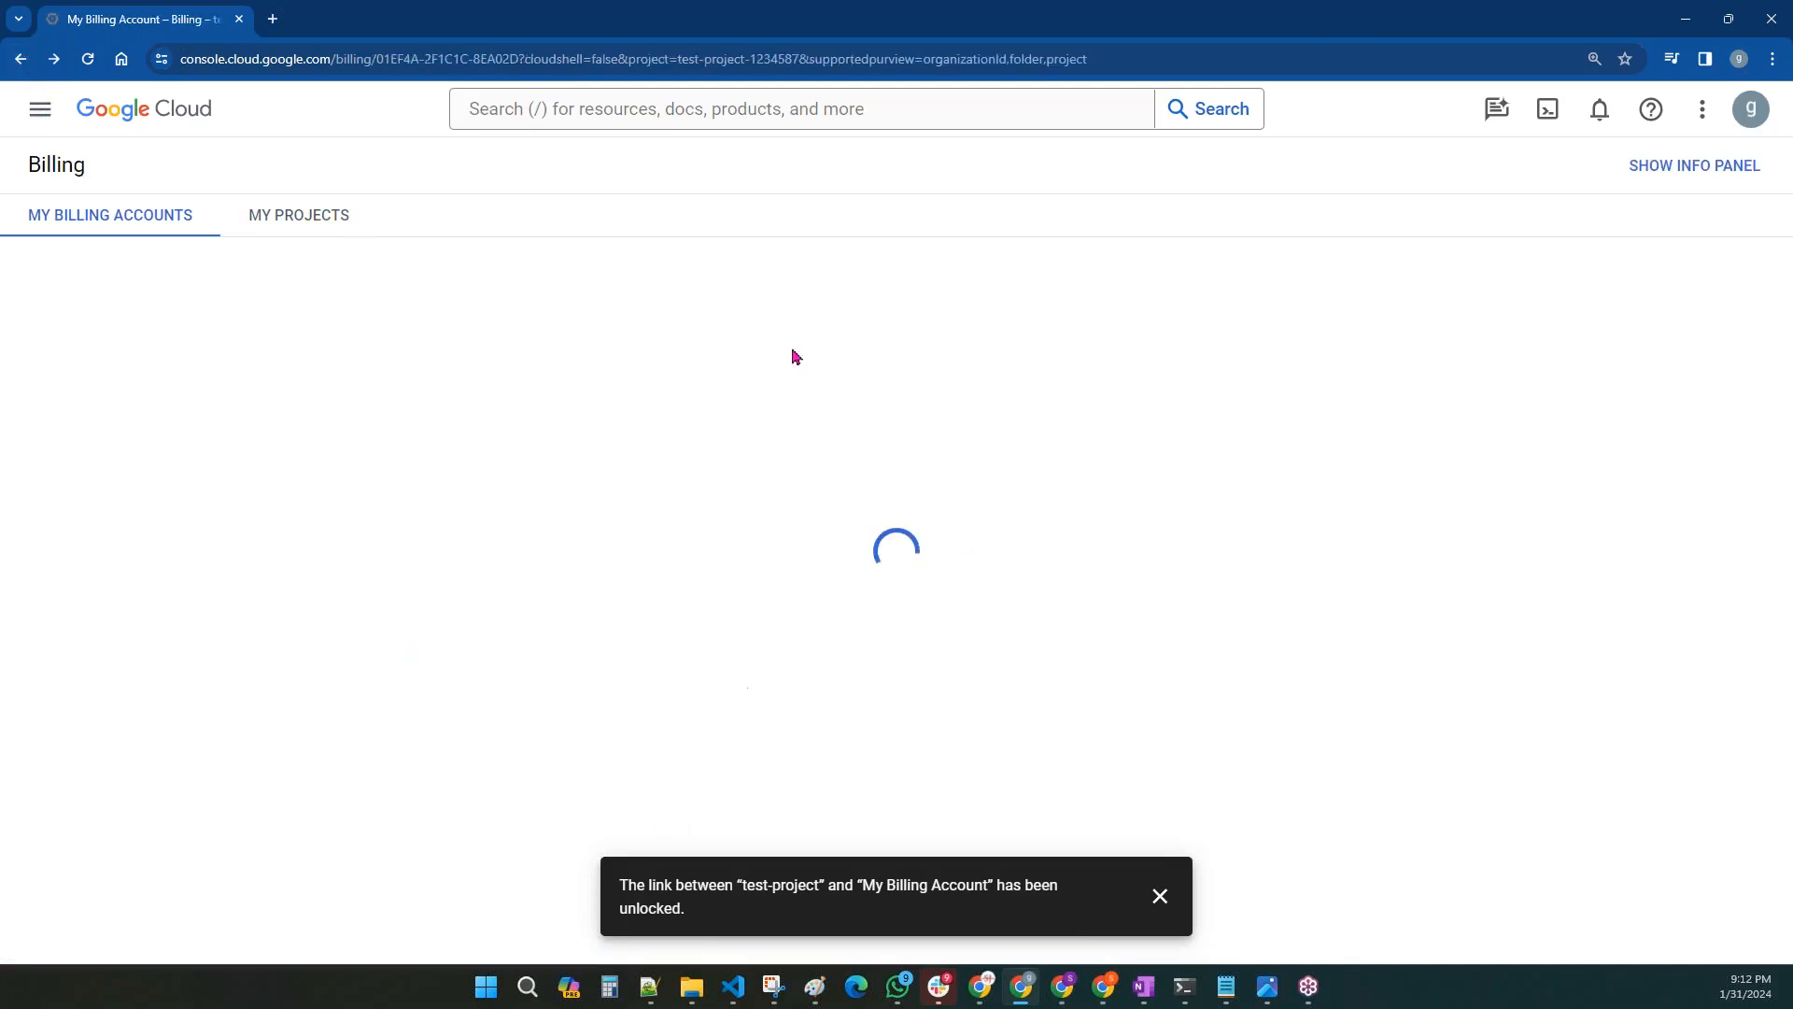
{"action": "left_click", "coordinate": [1159, 894]}
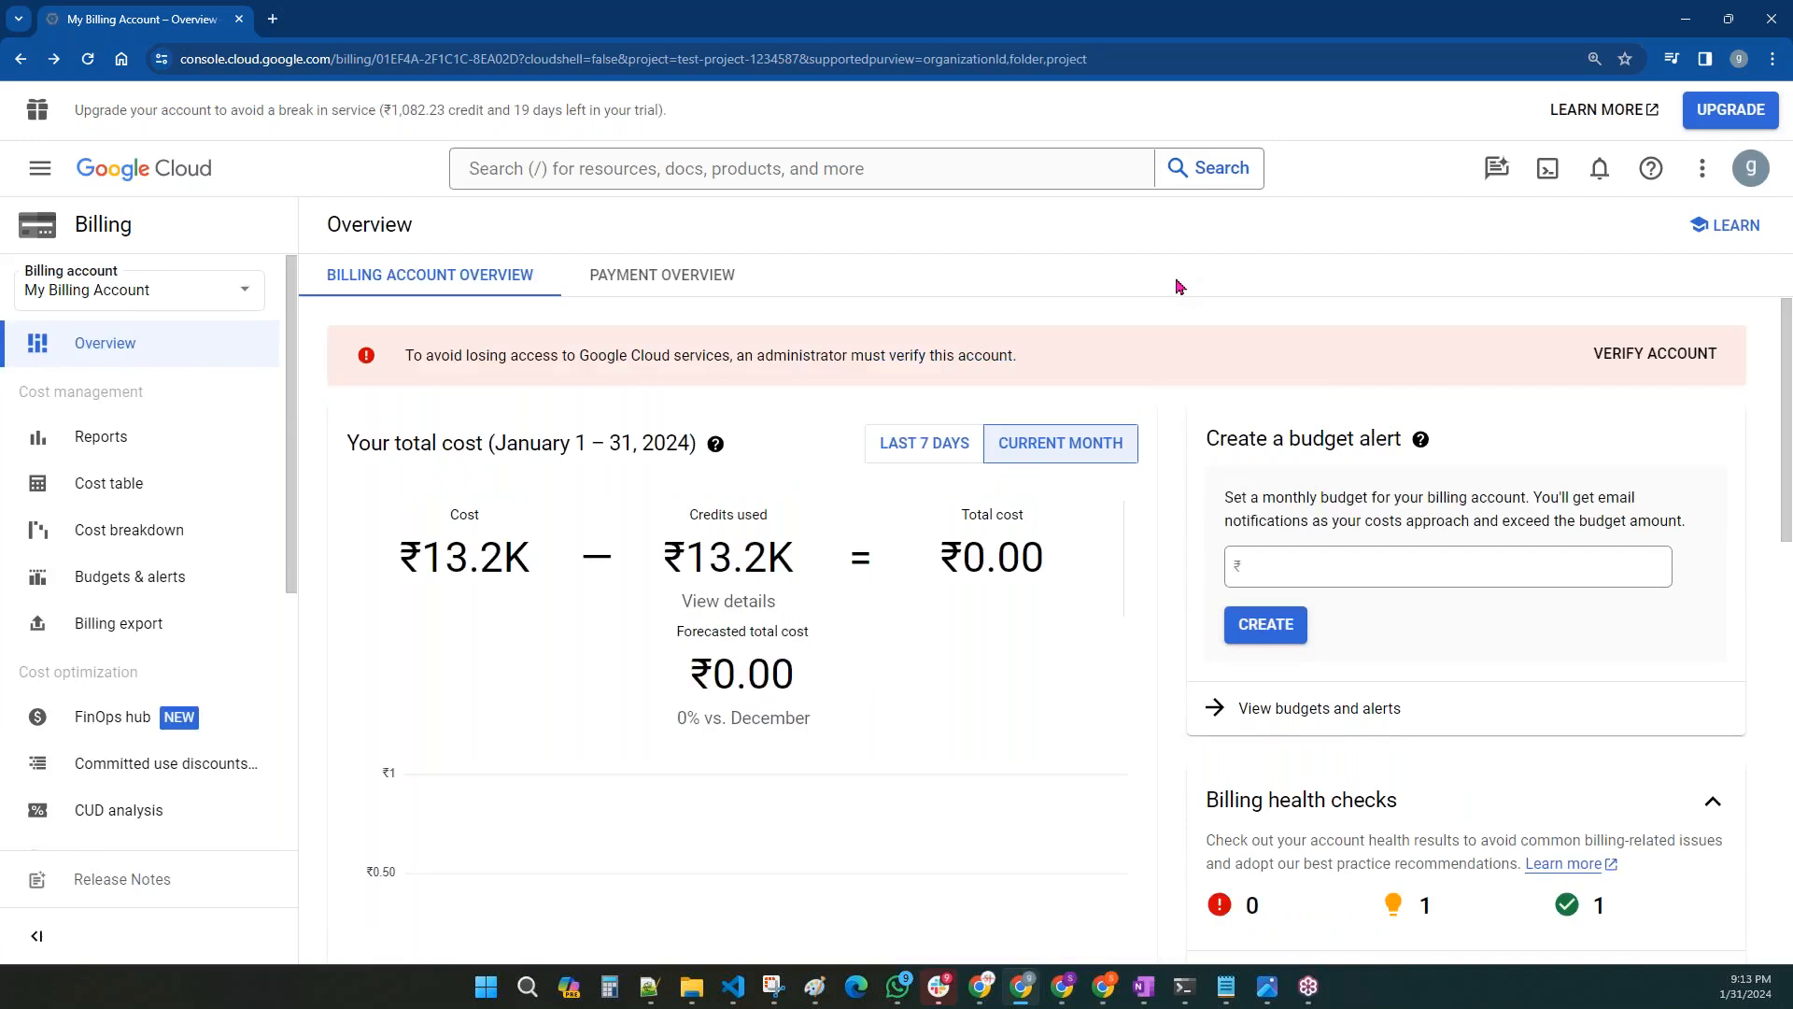
- Switch to Paint and handwrite "100 $" in black with the Pencil on an empty area of the canvas
{"action": "left_click", "coordinate": [814, 985]}
{"action": "scroll", "coordinate": [821, 437], "scroll_direction": "down", "scroll_amount": 20}
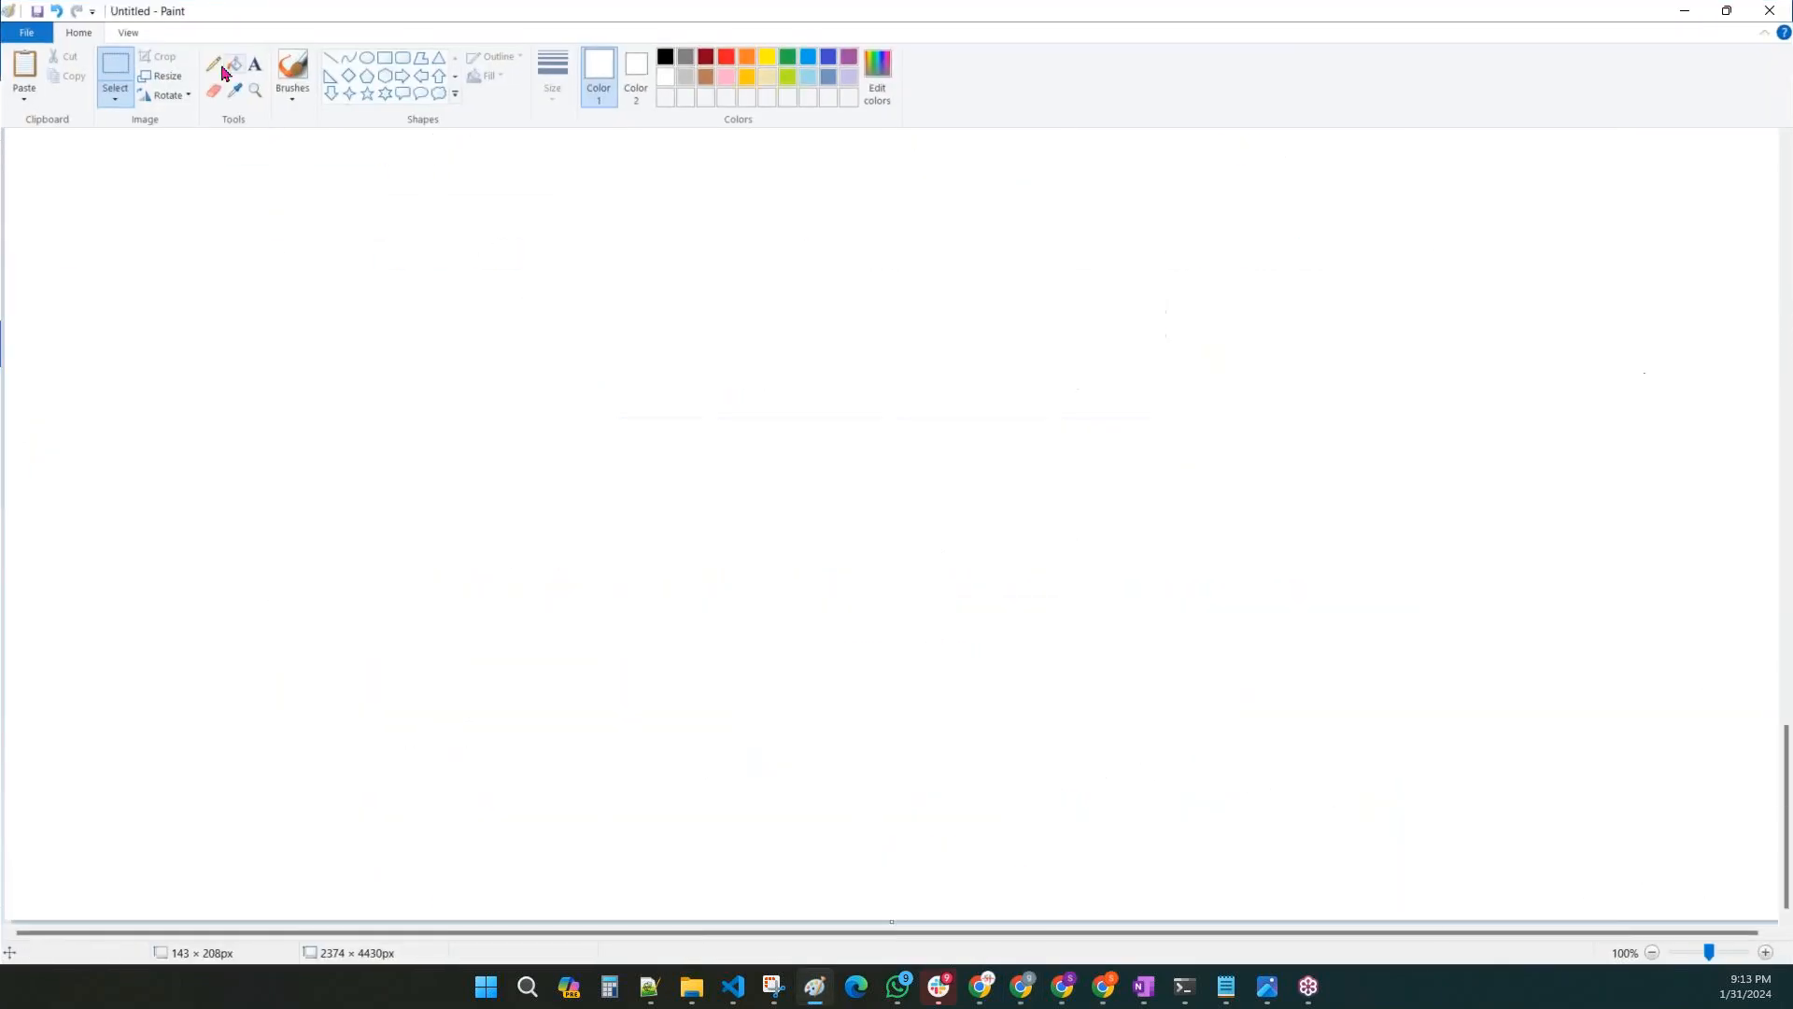
{"action": "left_click", "coordinate": [214, 64]}
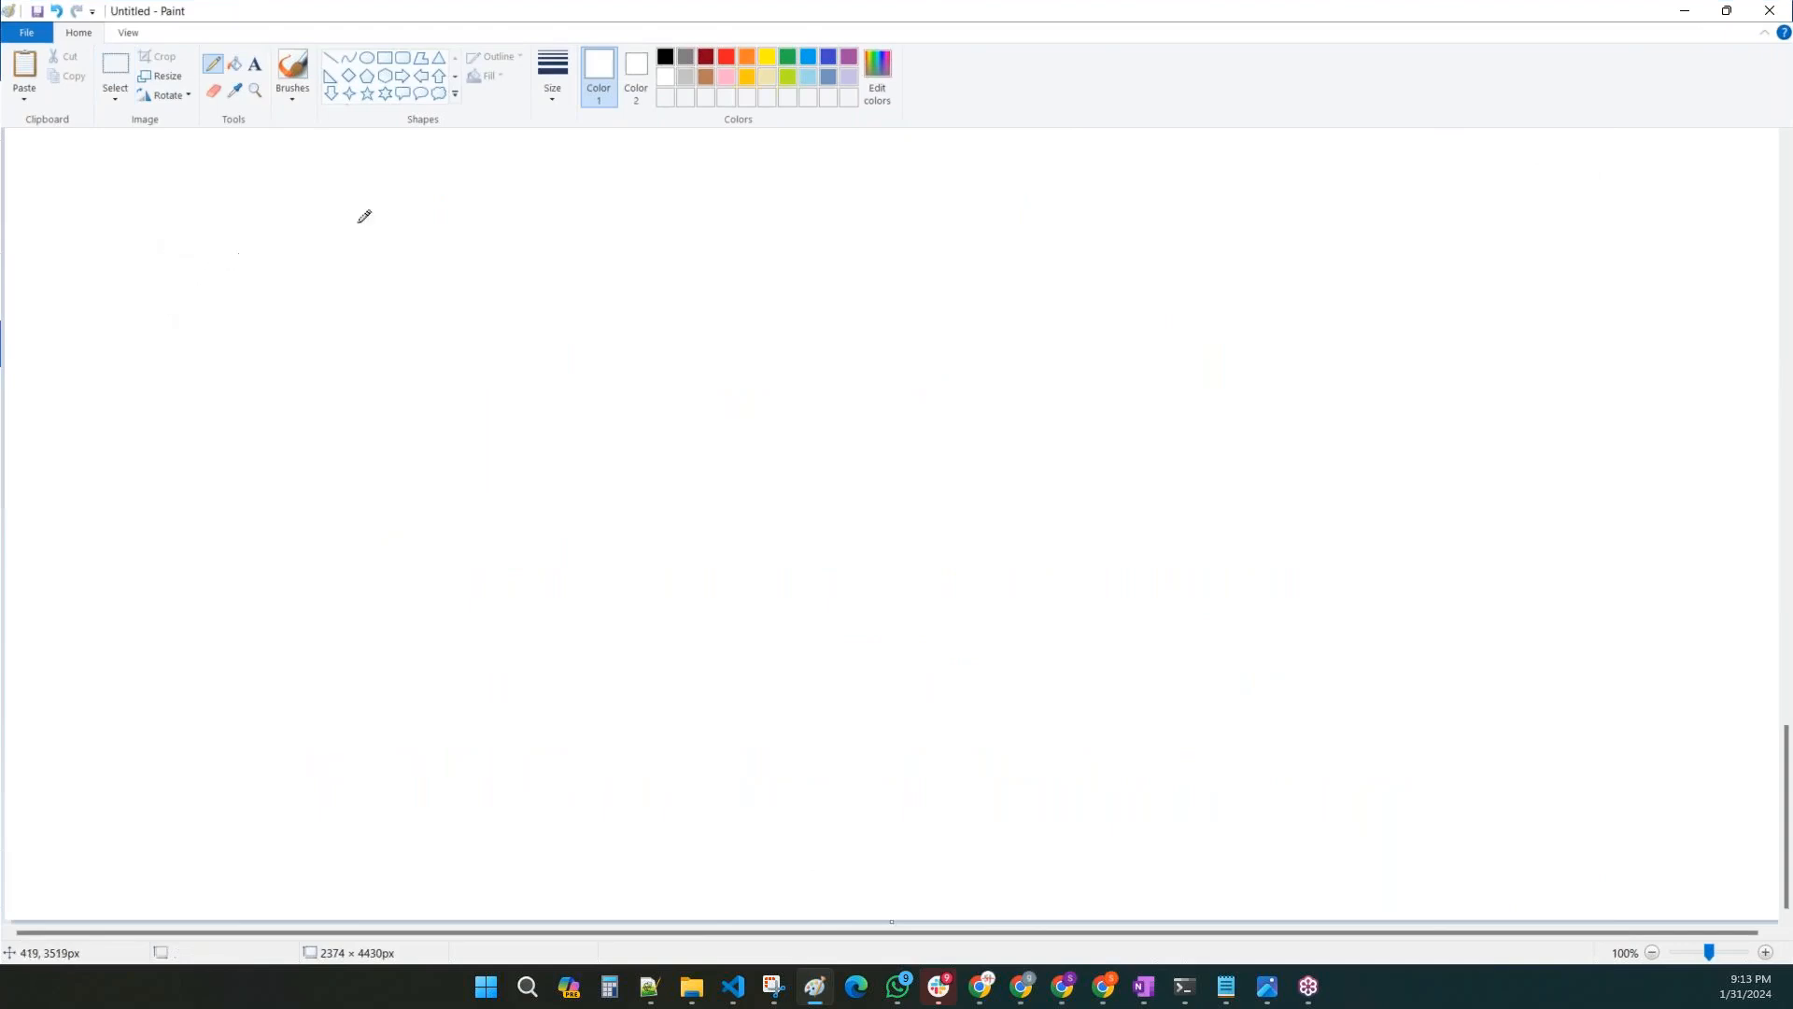
{"action": "left_click", "coordinate": [666, 63]}
{"action": "left_click_drag", "start_coordinate": [133, 292], "coordinate": [131, 381]}
{"action": "mouse_move", "coordinate": [199, 311]}
{"action": "left_mouse_down"}
{"action": "mouse_move", "coordinate": [189, 334]}
{"action": "mouse_move", "coordinate": [258, 318]}
{"action": "left_mouse_up"}
{"action": "left_click_drag", "start_coordinate": [397, 288], "coordinate": [348, 332]}
{"action": "left_click_drag", "start_coordinate": [371, 255], "coordinate": [375, 419]}
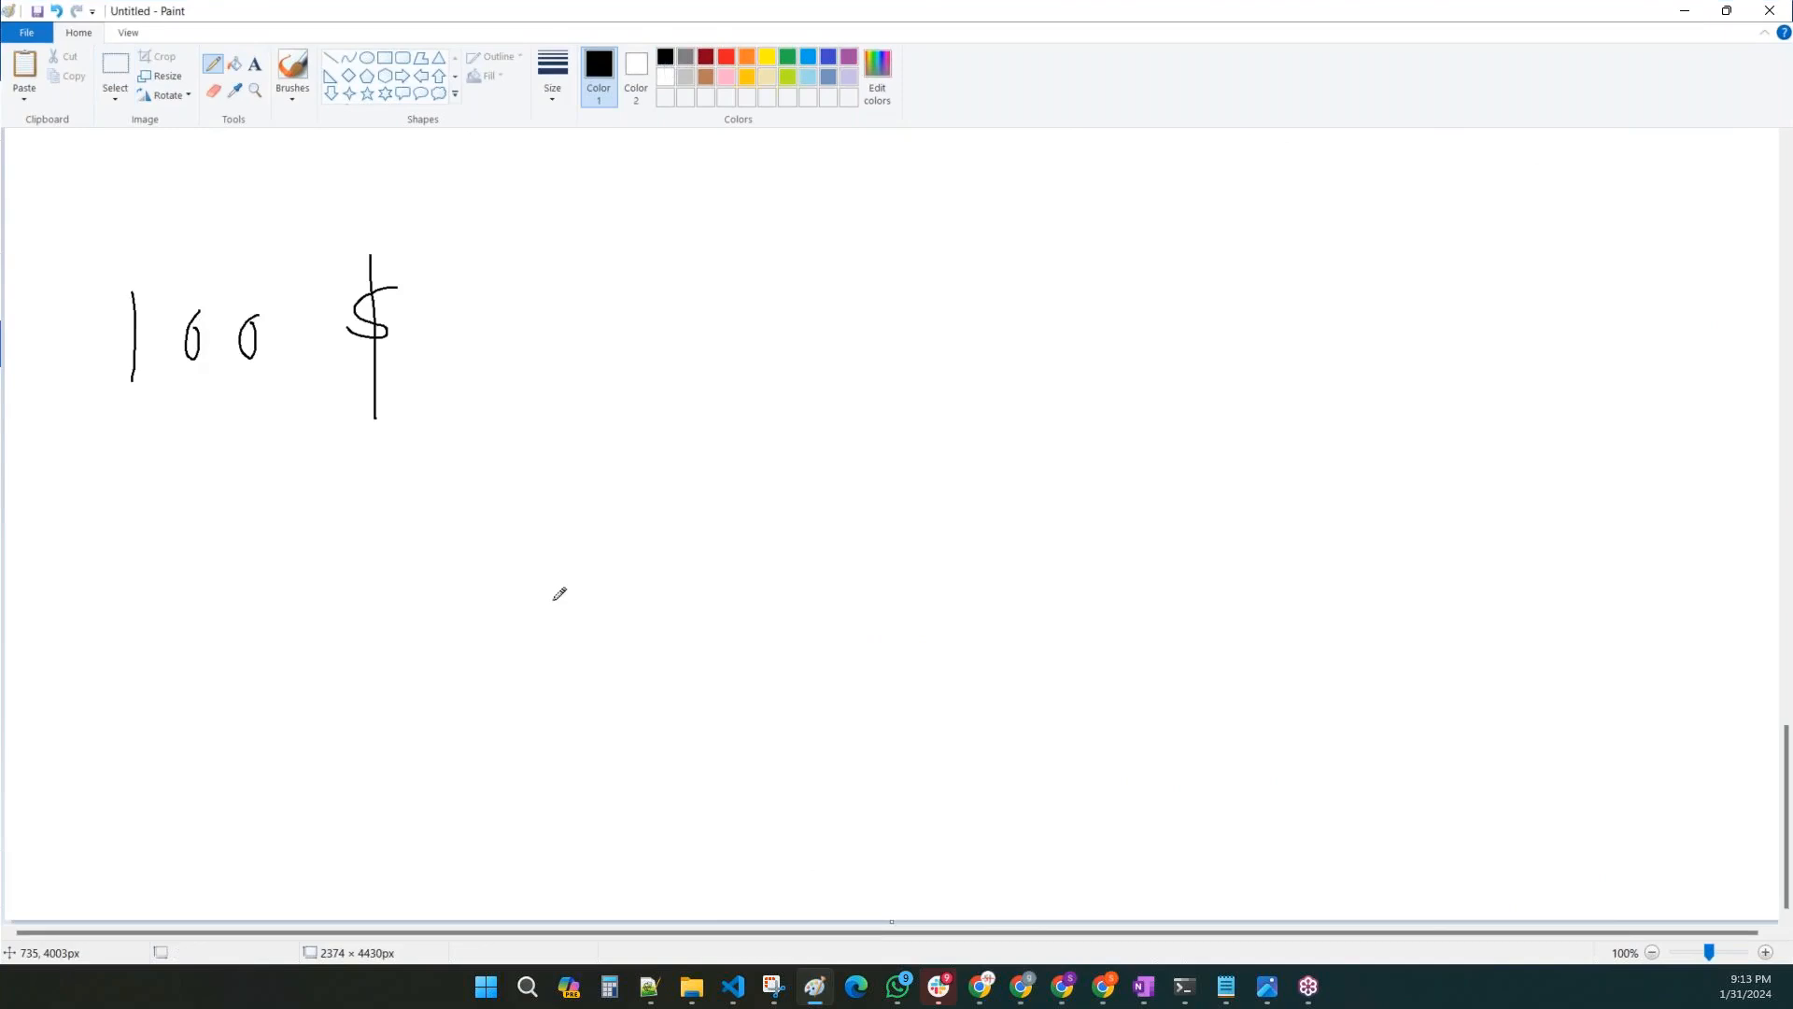
- Draw an arrow from "100 $" to a handwritten "Create Budject" label, and minimize Paint
{"action": "mouse_move", "coordinate": [530, 333]}
{"action": "left_mouse_down"}
{"action": "mouse_move", "coordinate": [848, 327]}
{"action": "mouse_move", "coordinate": [834, 342]}
{"action": "left_mouse_up"}
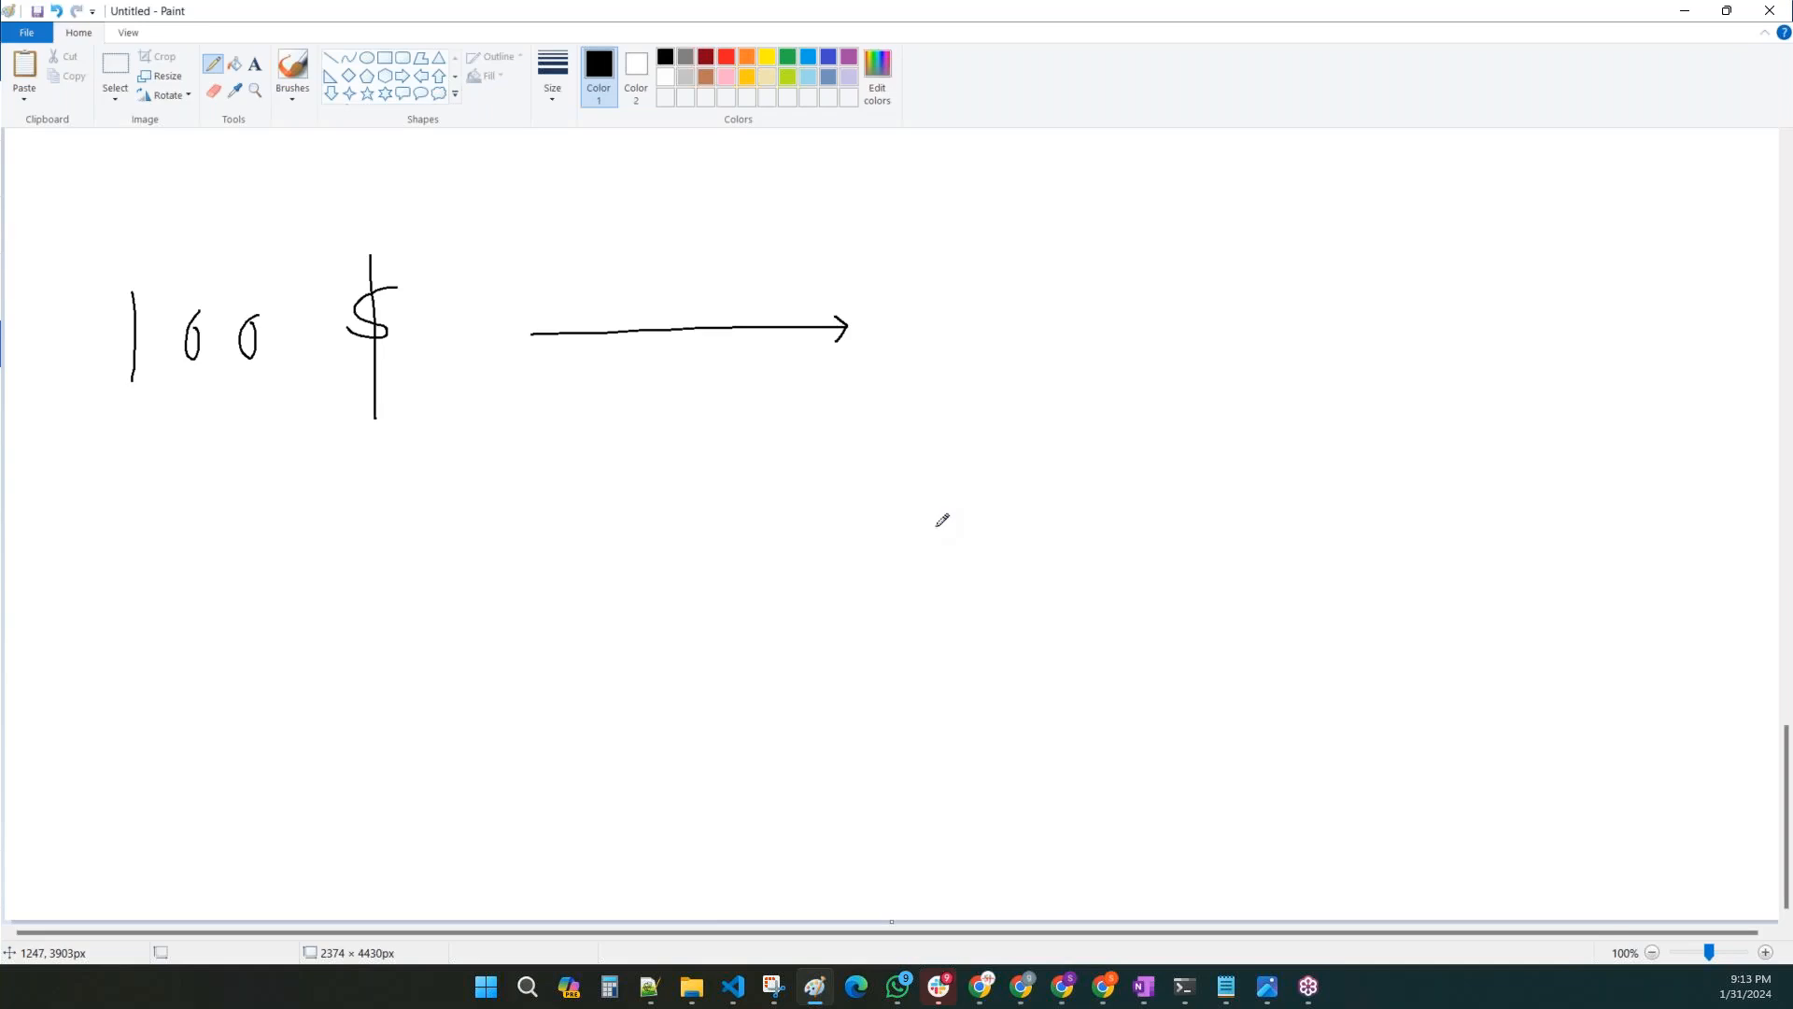
{"action": "mouse_move", "coordinate": [1006, 308]}
{"action": "left_mouse_down"}
{"action": "mouse_move", "coordinate": [953, 336]}
{"action": "mouse_move", "coordinate": [974, 379]}
{"action": "left_mouse_up"}
{"action": "left_click_drag", "start_coordinate": [1003, 346], "coordinate": [1014, 370]}
{"action": "left_click", "coordinate": [1016, 340]}
{"action": "mouse_move", "coordinate": [1025, 343]}
{"action": "left_mouse_down"}
{"action": "mouse_move", "coordinate": [1038, 369]}
{"action": "mouse_move", "coordinate": [1048, 322]}
{"action": "mouse_move", "coordinate": [1107, 347]}
{"action": "mouse_move", "coordinate": [1106, 367]}
{"action": "left_mouse_up"}
{"action": "mouse_move", "coordinate": [1202, 294]}
{"action": "left_mouse_down"}
{"action": "mouse_move", "coordinate": [1207, 331]}
{"action": "mouse_move", "coordinate": [1201, 312]}
{"action": "mouse_move", "coordinate": [1238, 305]}
{"action": "mouse_move", "coordinate": [1275, 364]}
{"action": "mouse_move", "coordinate": [1312, 366]}
{"action": "mouse_move", "coordinate": [1311, 322]}
{"action": "mouse_move", "coordinate": [1335, 353]}
{"action": "mouse_move", "coordinate": [1330, 424]}
{"action": "mouse_move", "coordinate": [1325, 340]}
{"action": "mouse_move", "coordinate": [1375, 342]}
{"action": "mouse_move", "coordinate": [1376, 365]}
{"action": "mouse_move", "coordinate": [1414, 377]}
{"action": "left_mouse_up"}
{"action": "left_click_drag", "start_coordinate": [1387, 348], "coordinate": [1418, 342]}
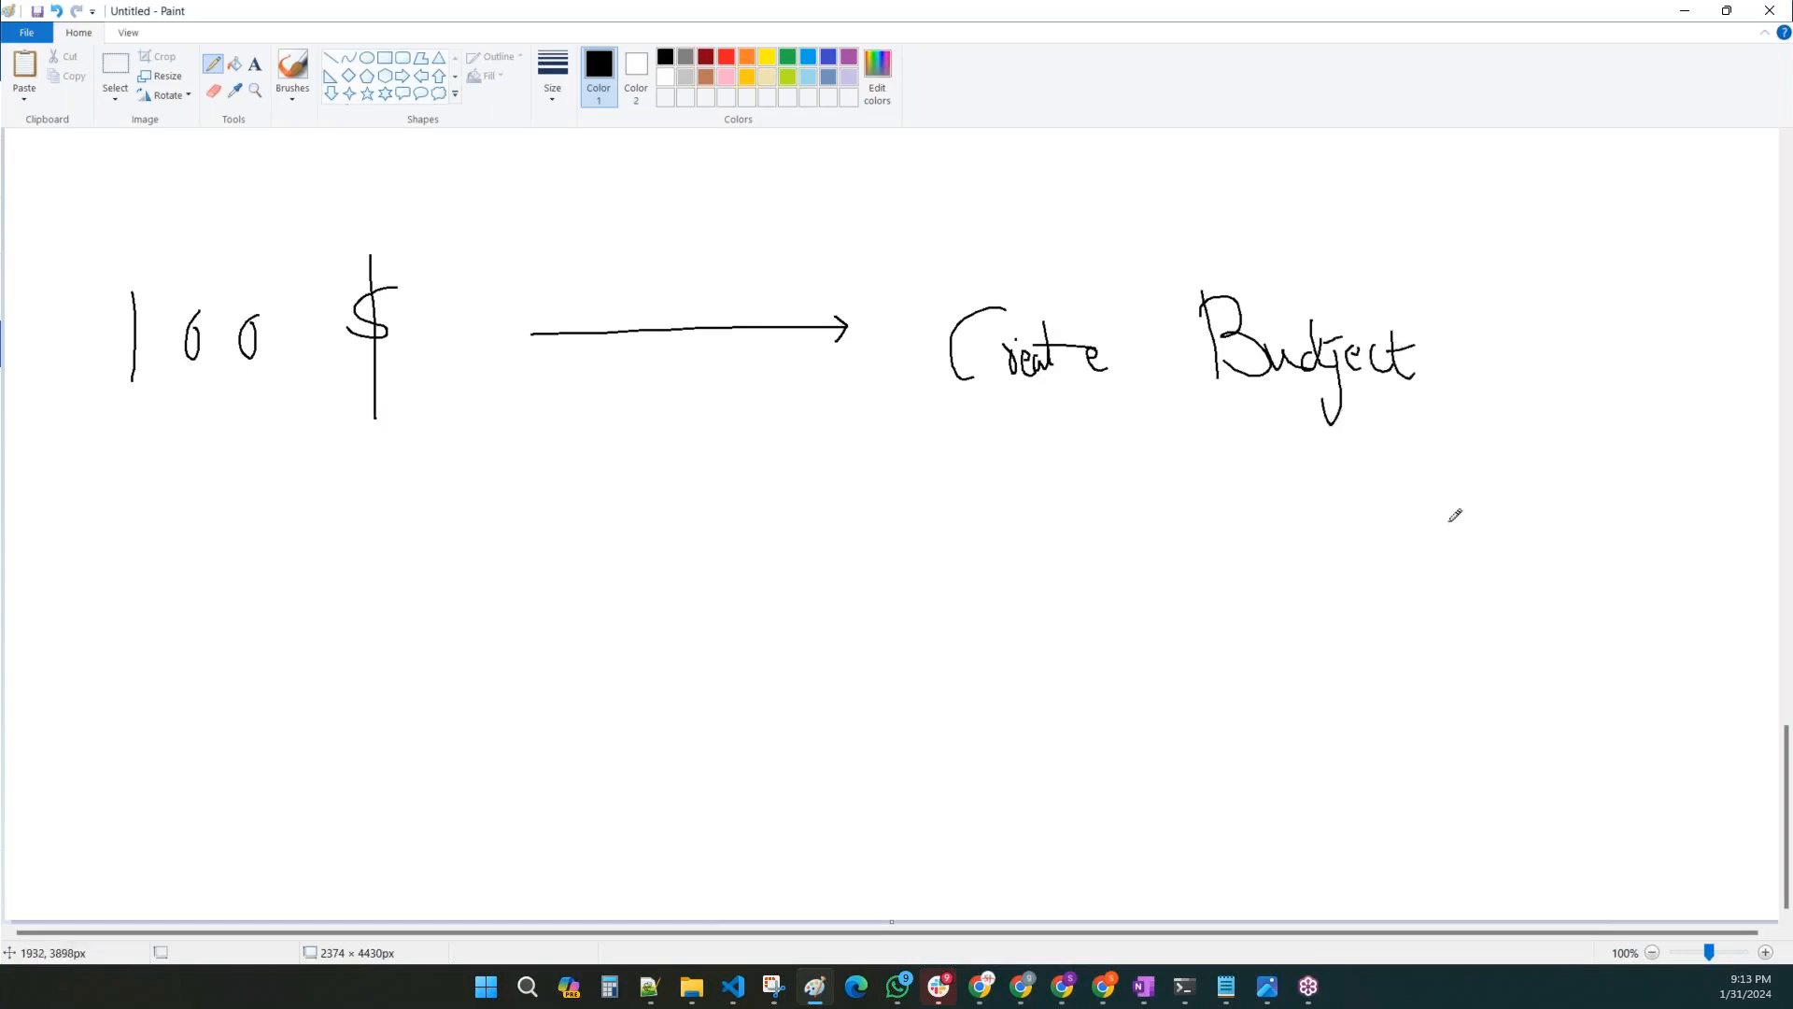
{"action": "left_click", "coordinate": [1678, 15]}
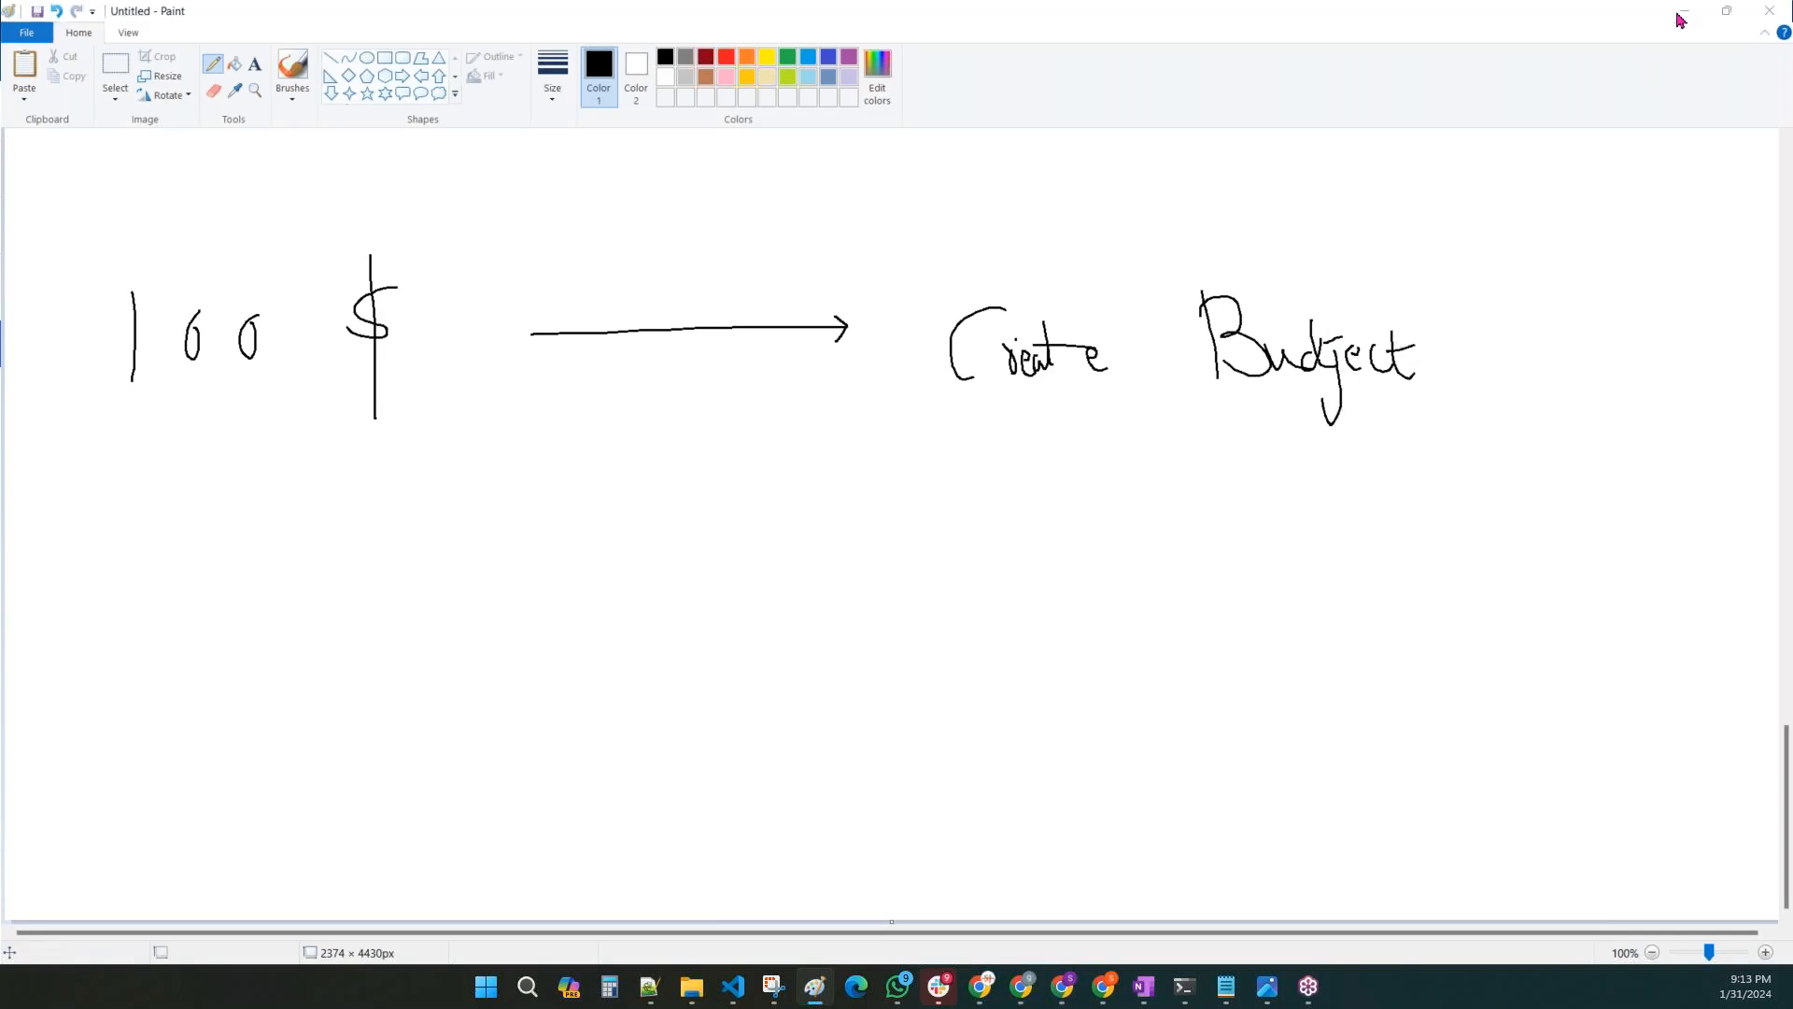
- Go to Budgets & alerts in the billing account and start creating a new budget
{"action": "scroll", "coordinate": [150, 495], "scroll_direction": "down", "scroll_amount": 1}
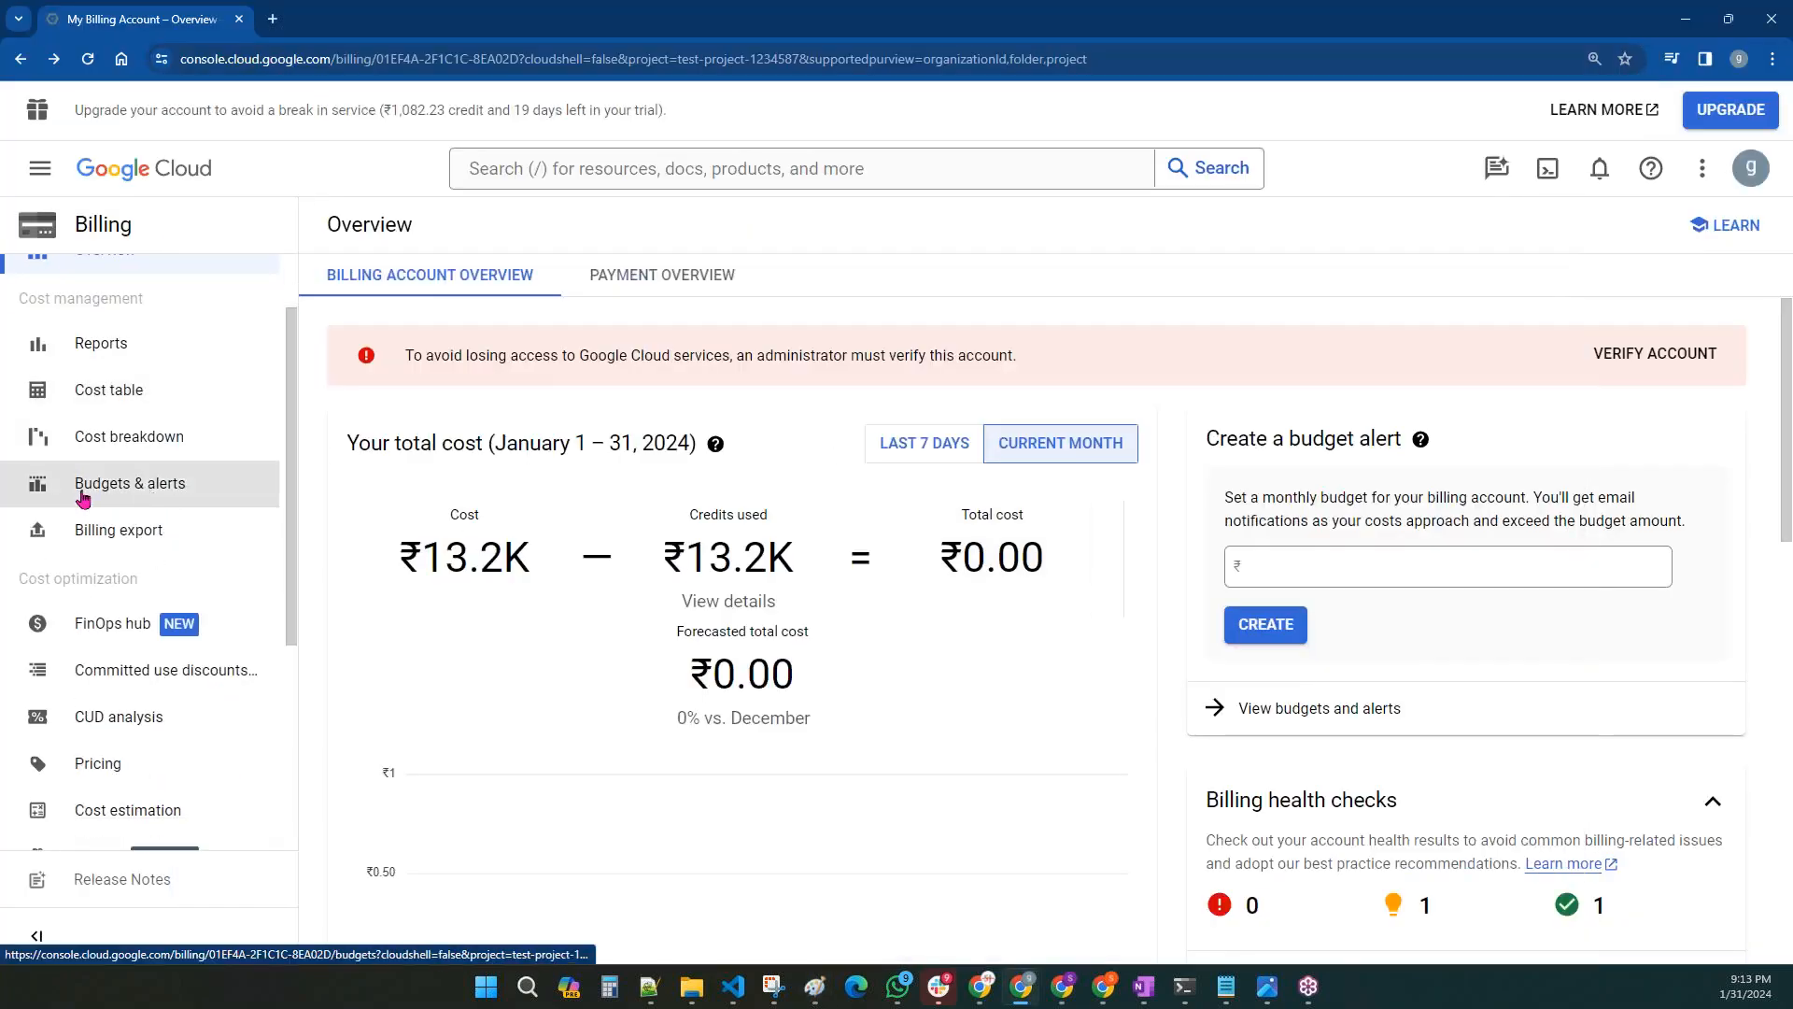
{"action": "left_click", "coordinate": [196, 493]}
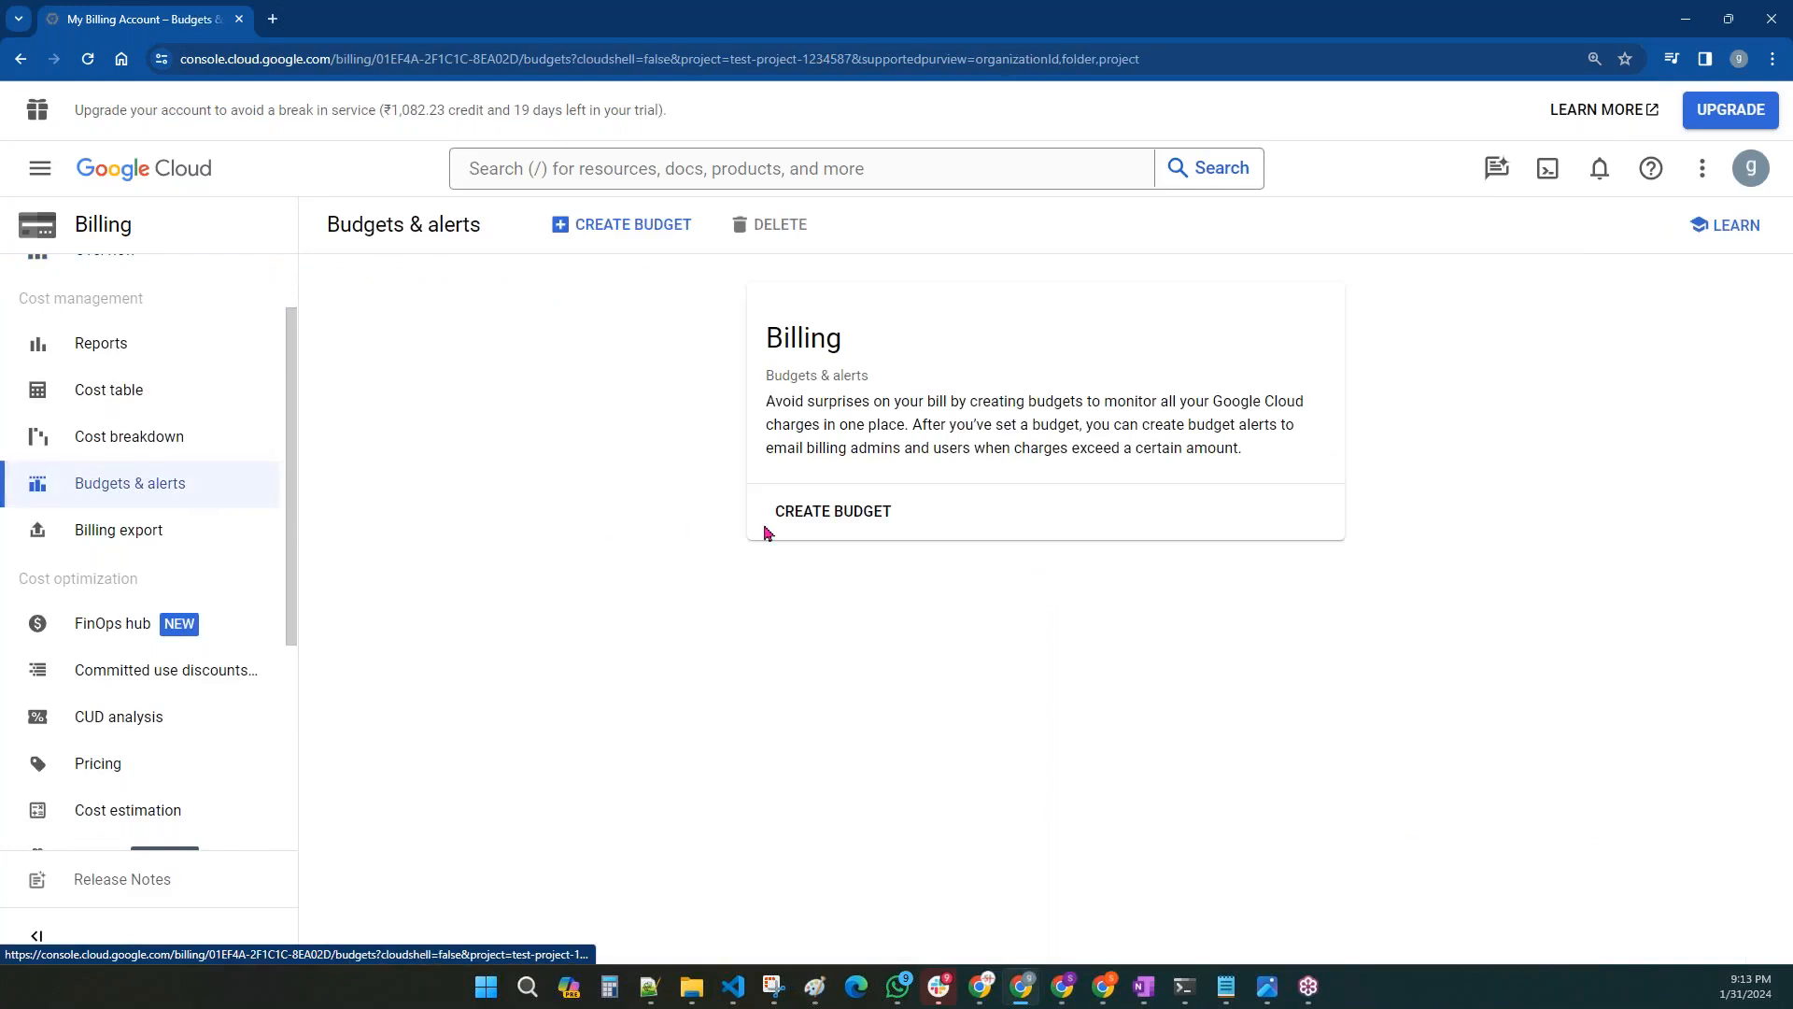
{"action": "left_click_drag", "start_coordinate": [764, 403], "coordinate": [1244, 452]}
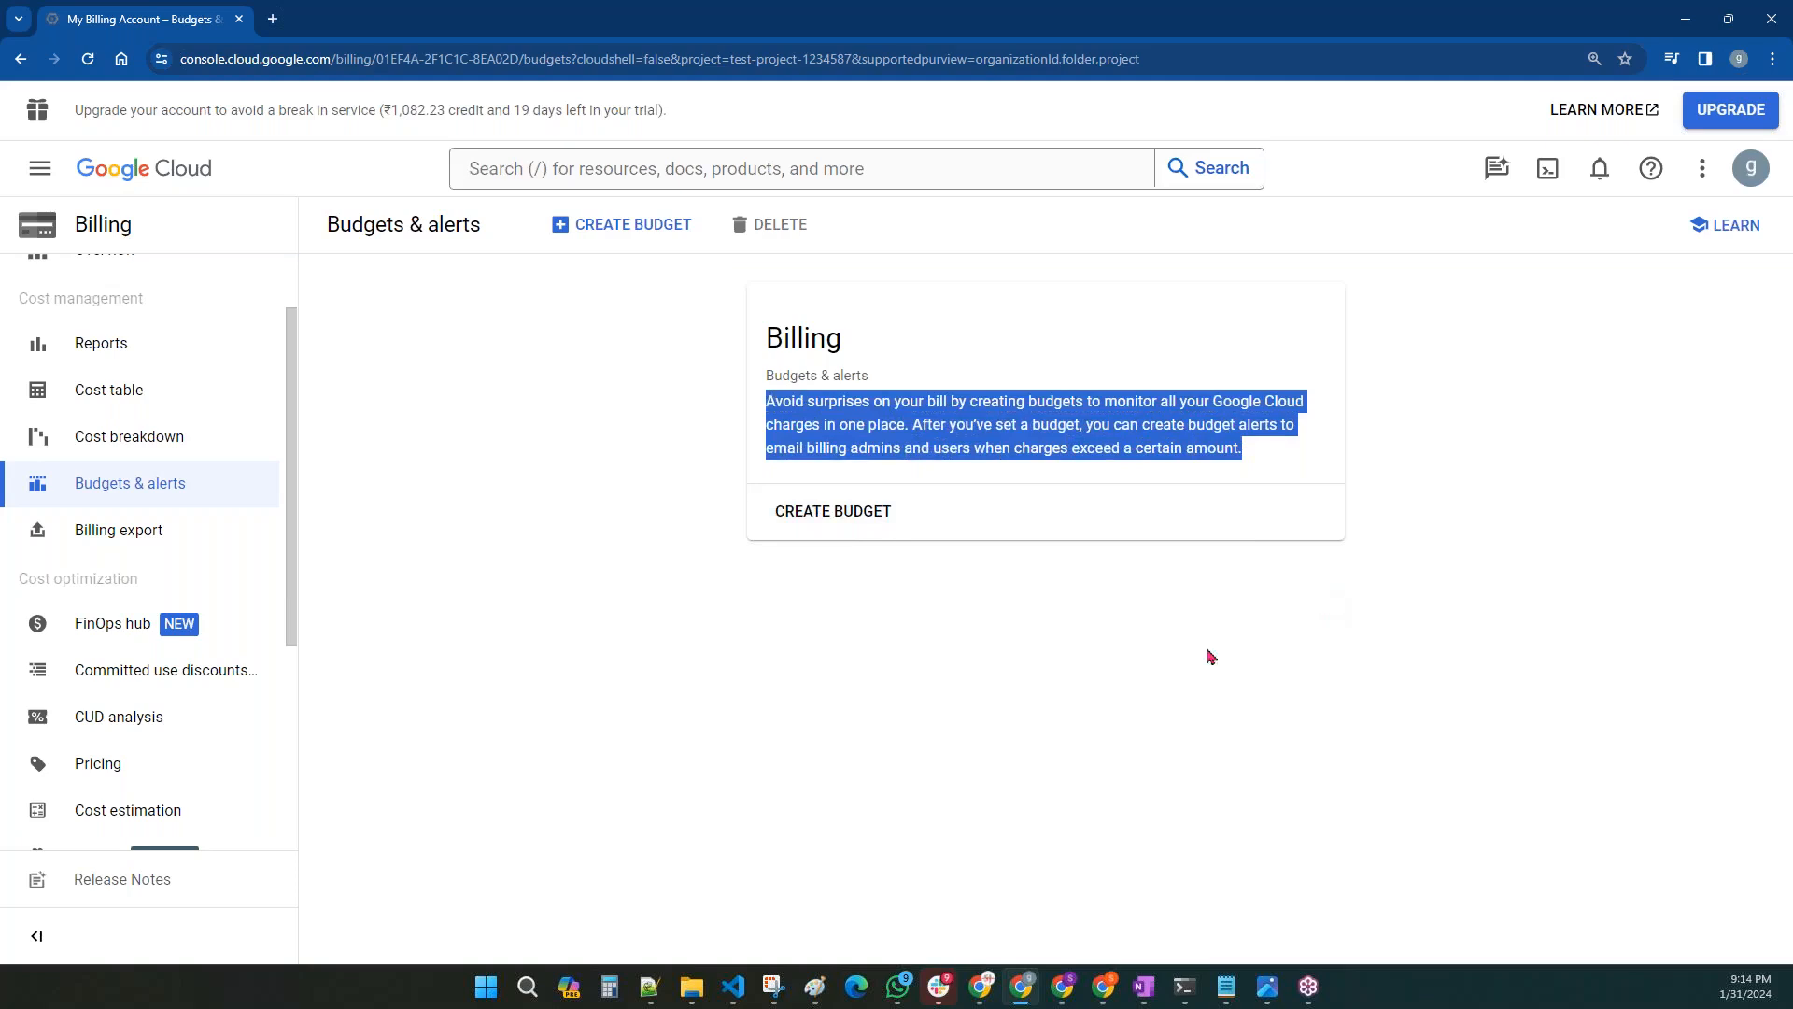
{"action": "left_click", "coordinate": [871, 523]}
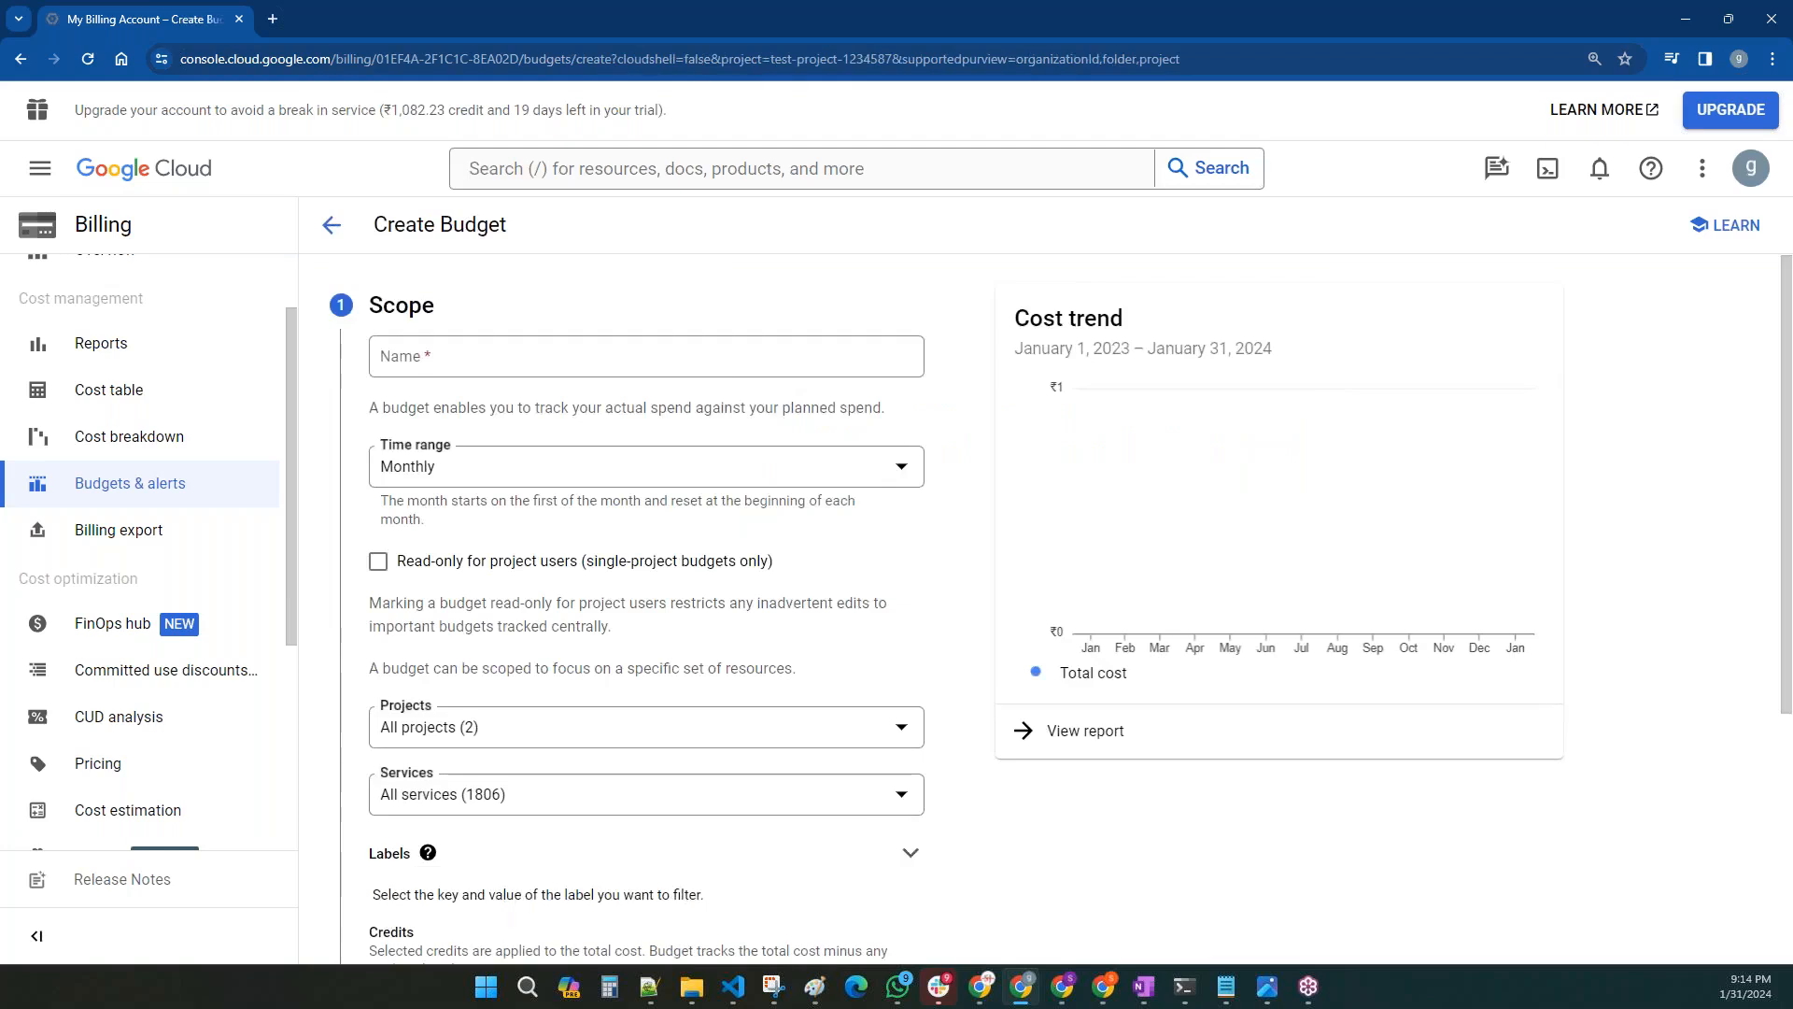
- Enter "budjet-1" as the name of the new budget
{"action": "left_click", "coordinate": [487, 358]}
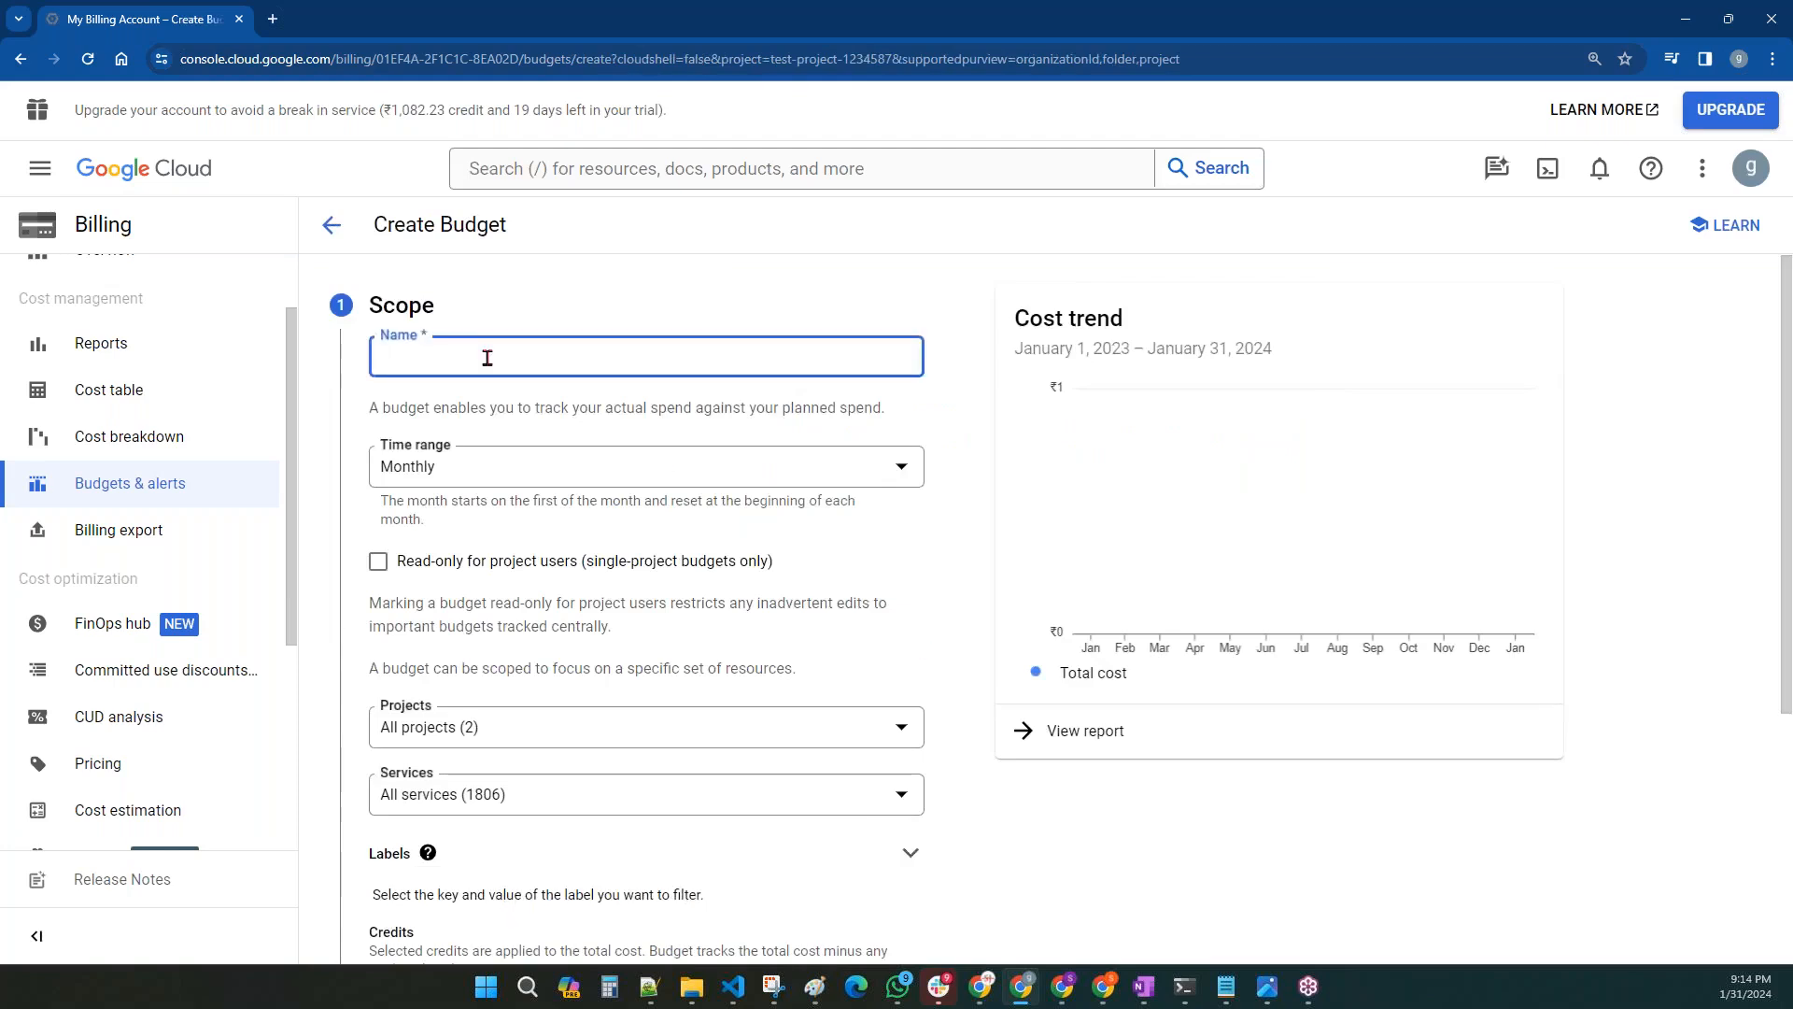
{"action": "type", "text": "budjet-0"}
{"action": "key", "text": "BackSpace"}
{"action": "type", "text": "1"}
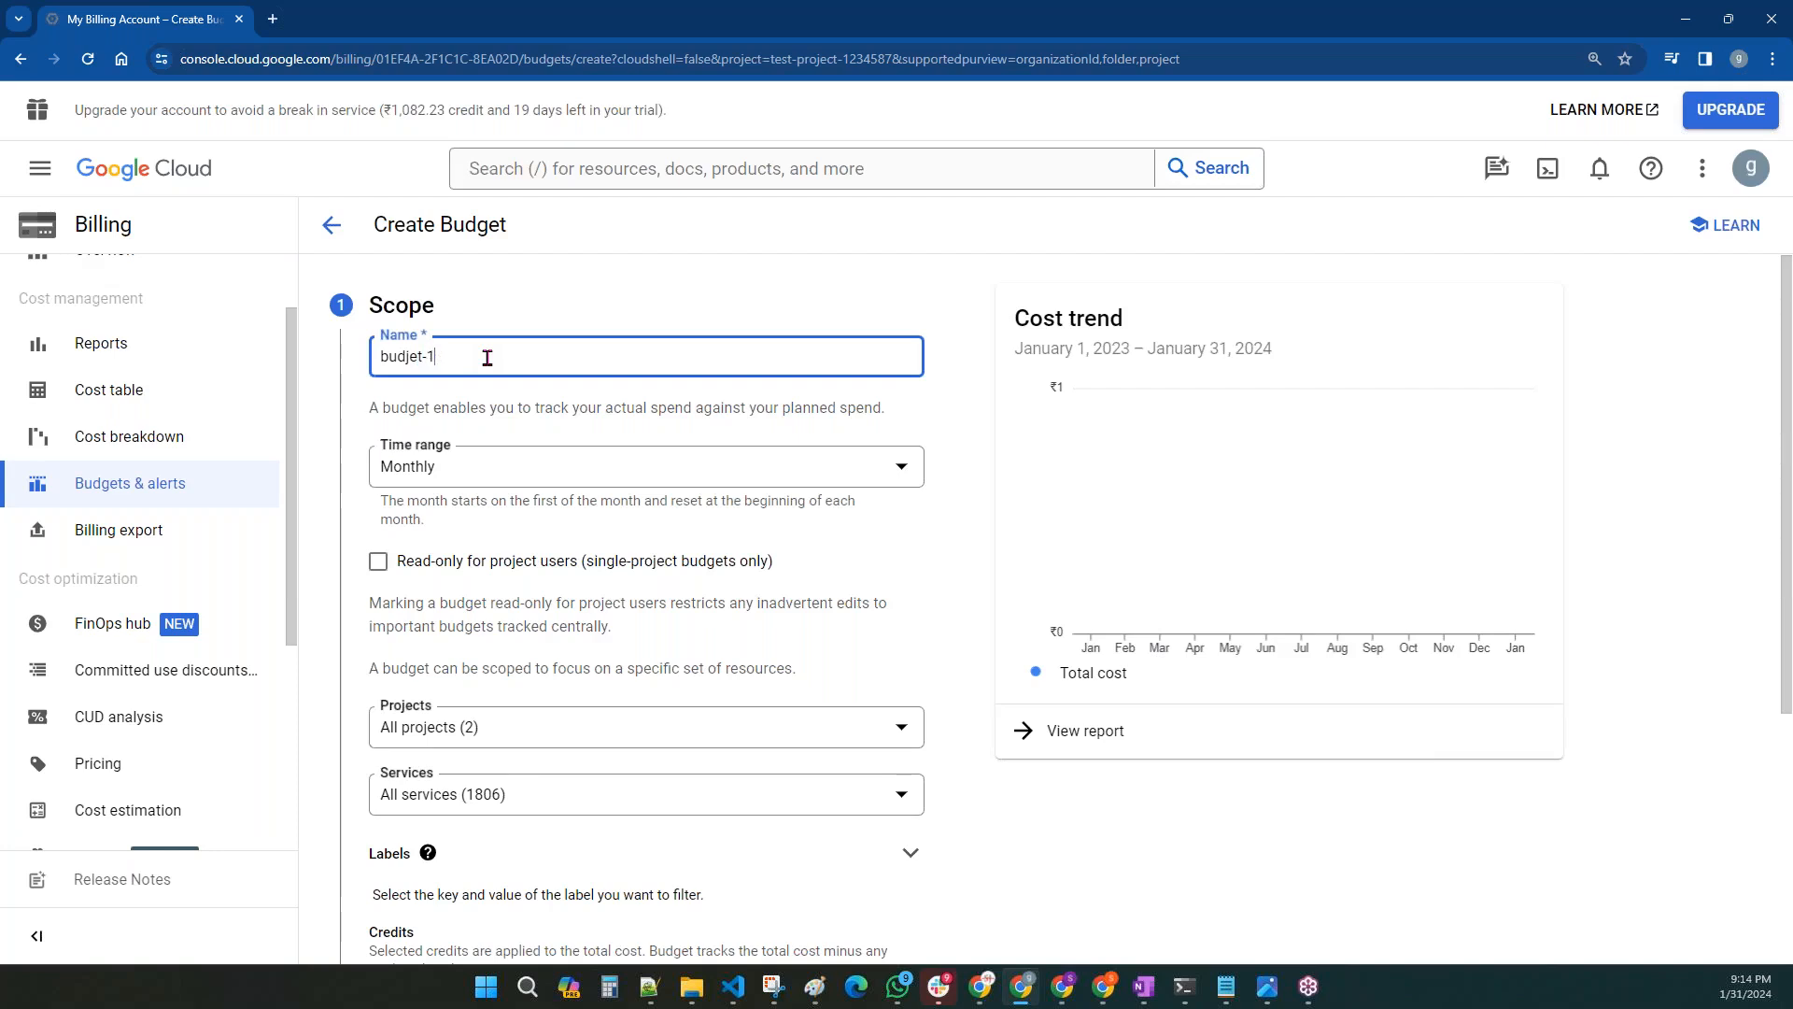
{"action": "left_click", "coordinate": [536, 312]}
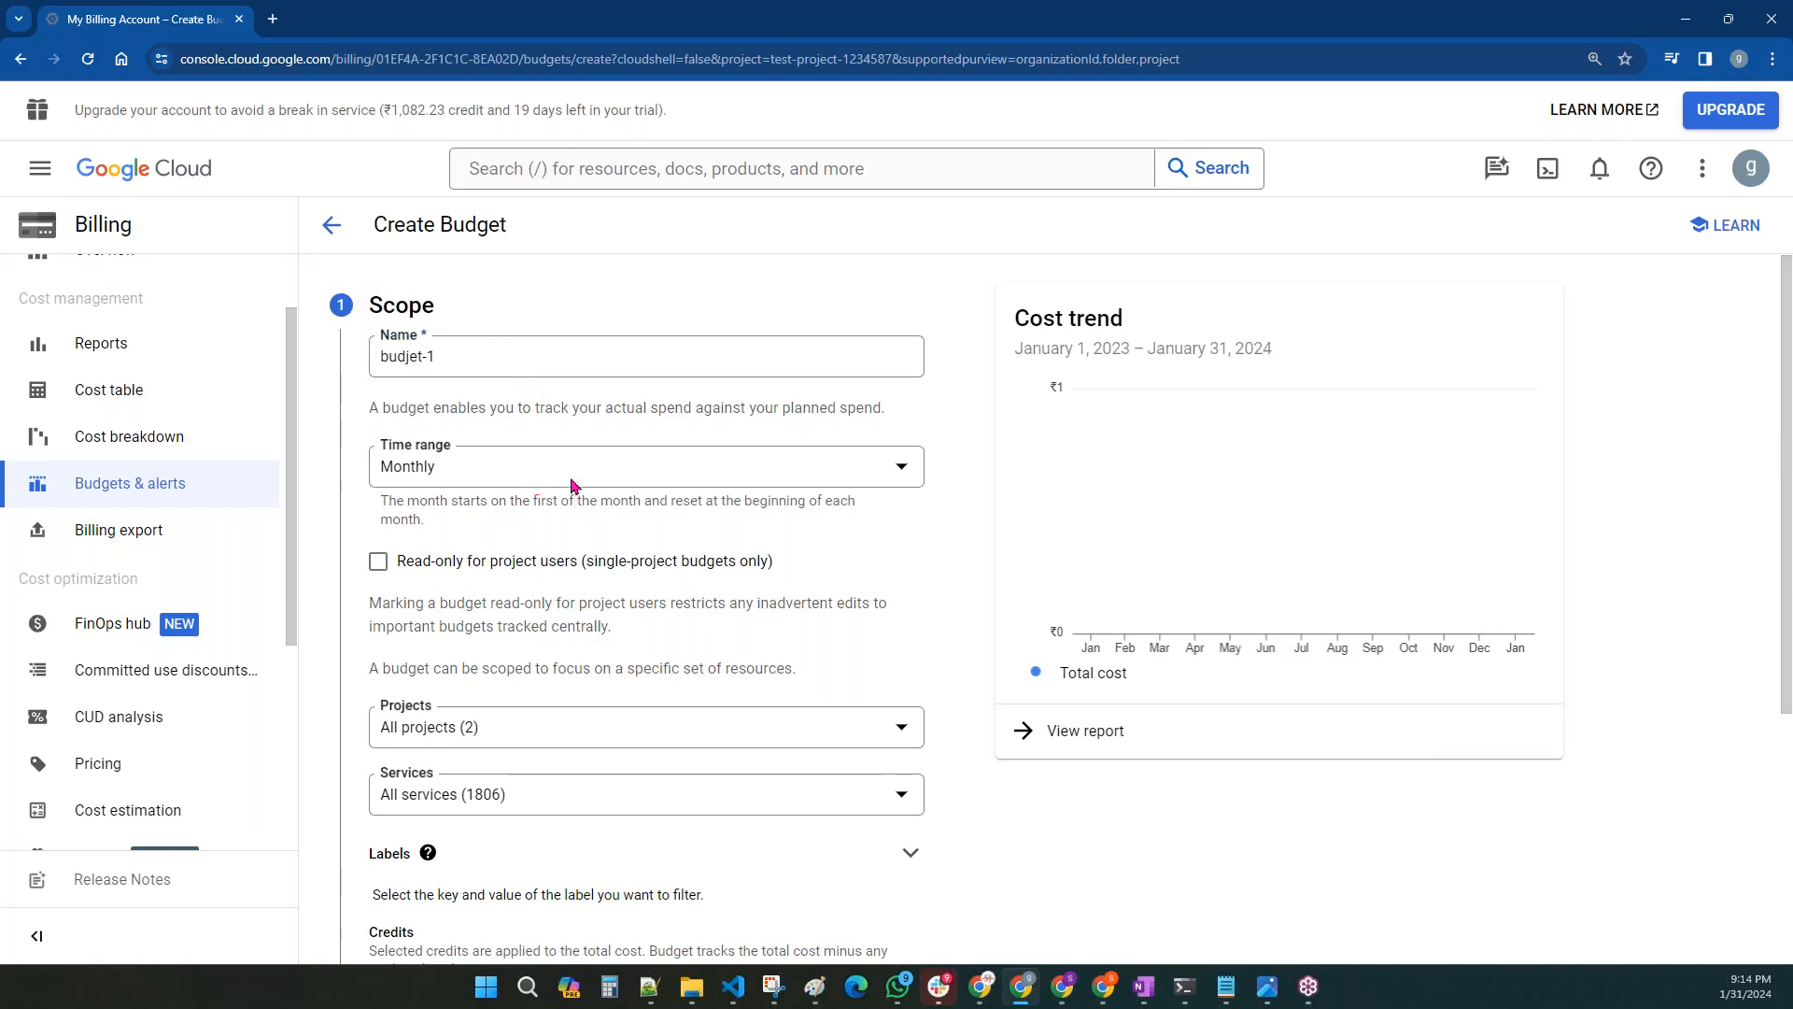
- Try the Custom range option for the budget's time range, and return it to Monthly
{"action": "left_click", "coordinate": [513, 468]}
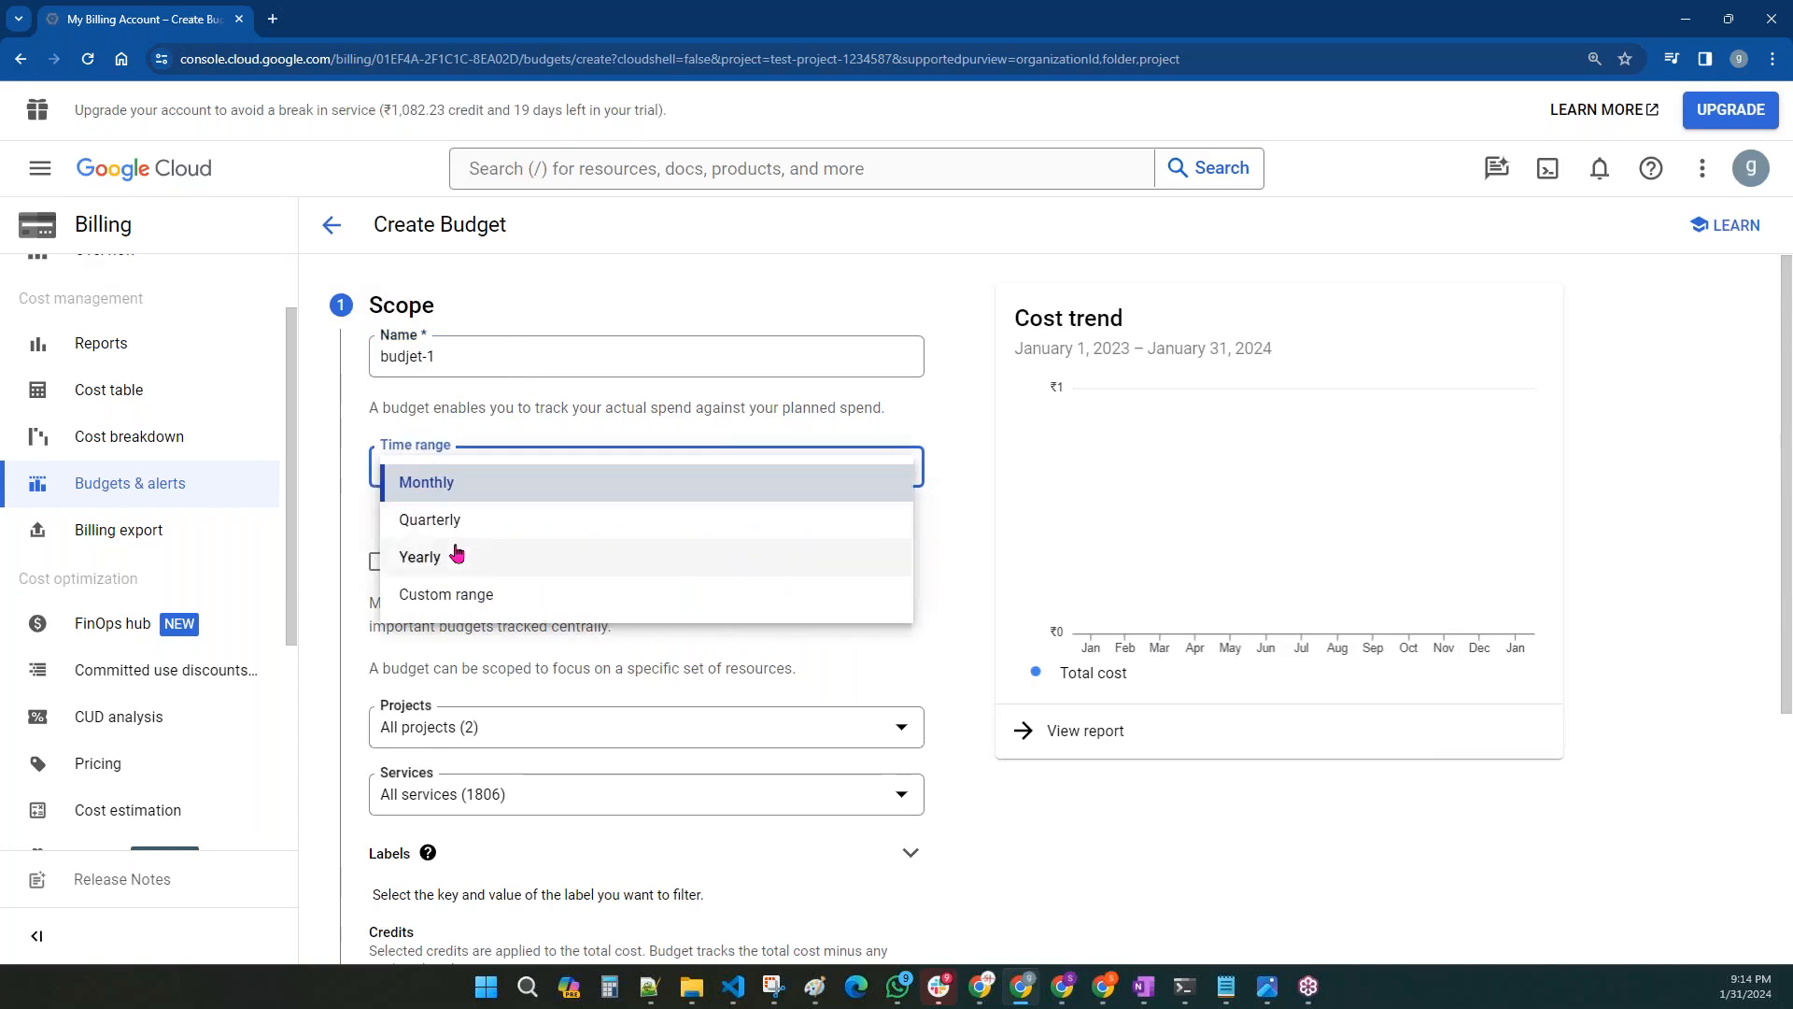
{"action": "left_click", "coordinate": [452, 593]}
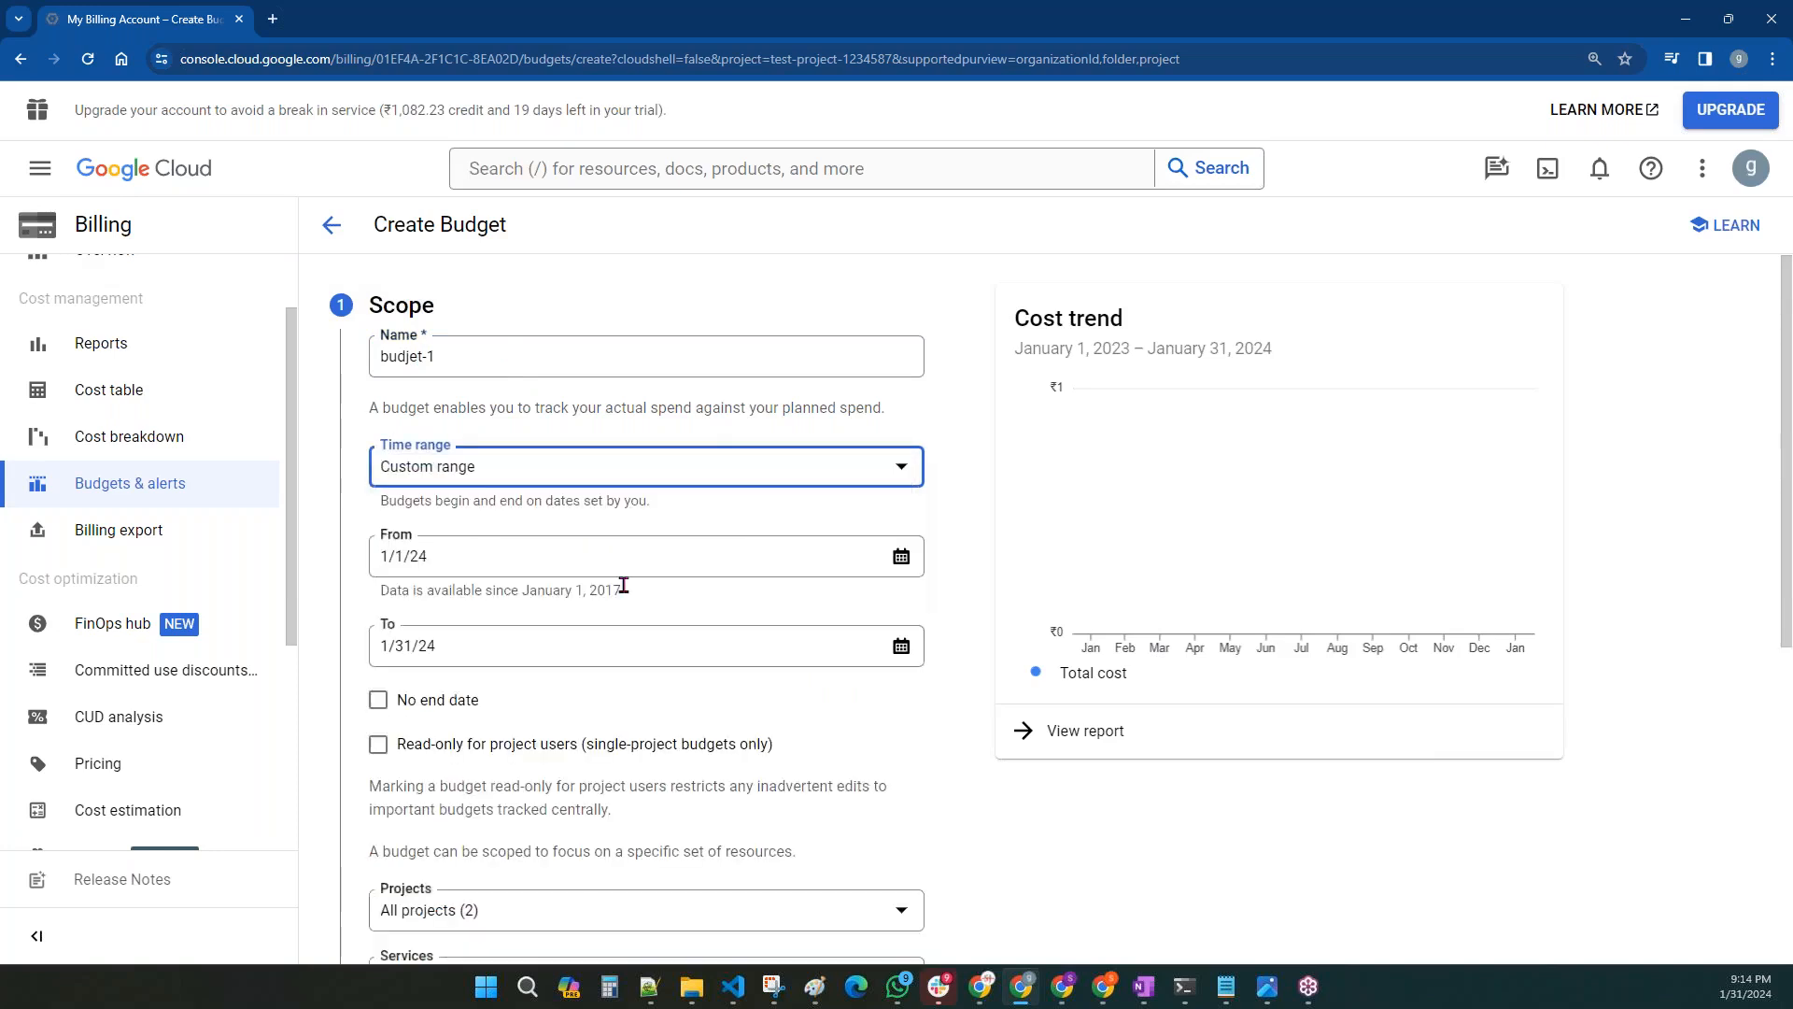
{"action": "left_click", "coordinate": [502, 478]}
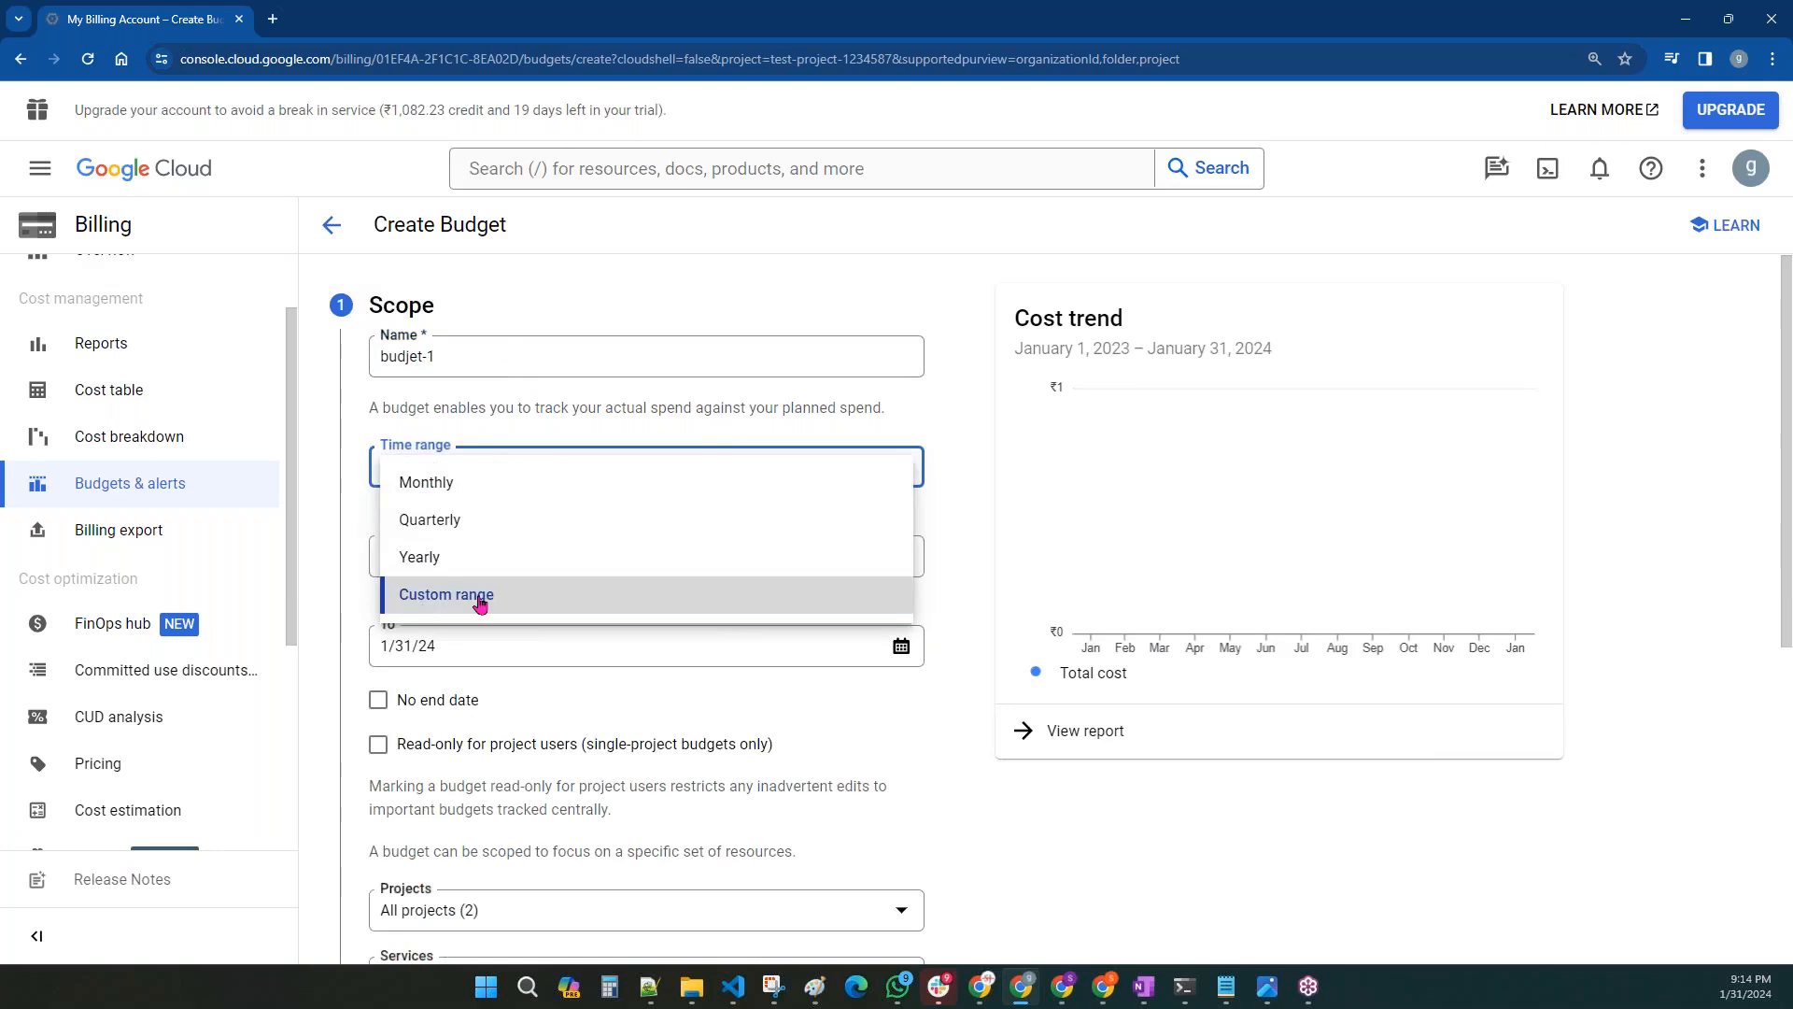
{"action": "left_click", "coordinate": [463, 488]}
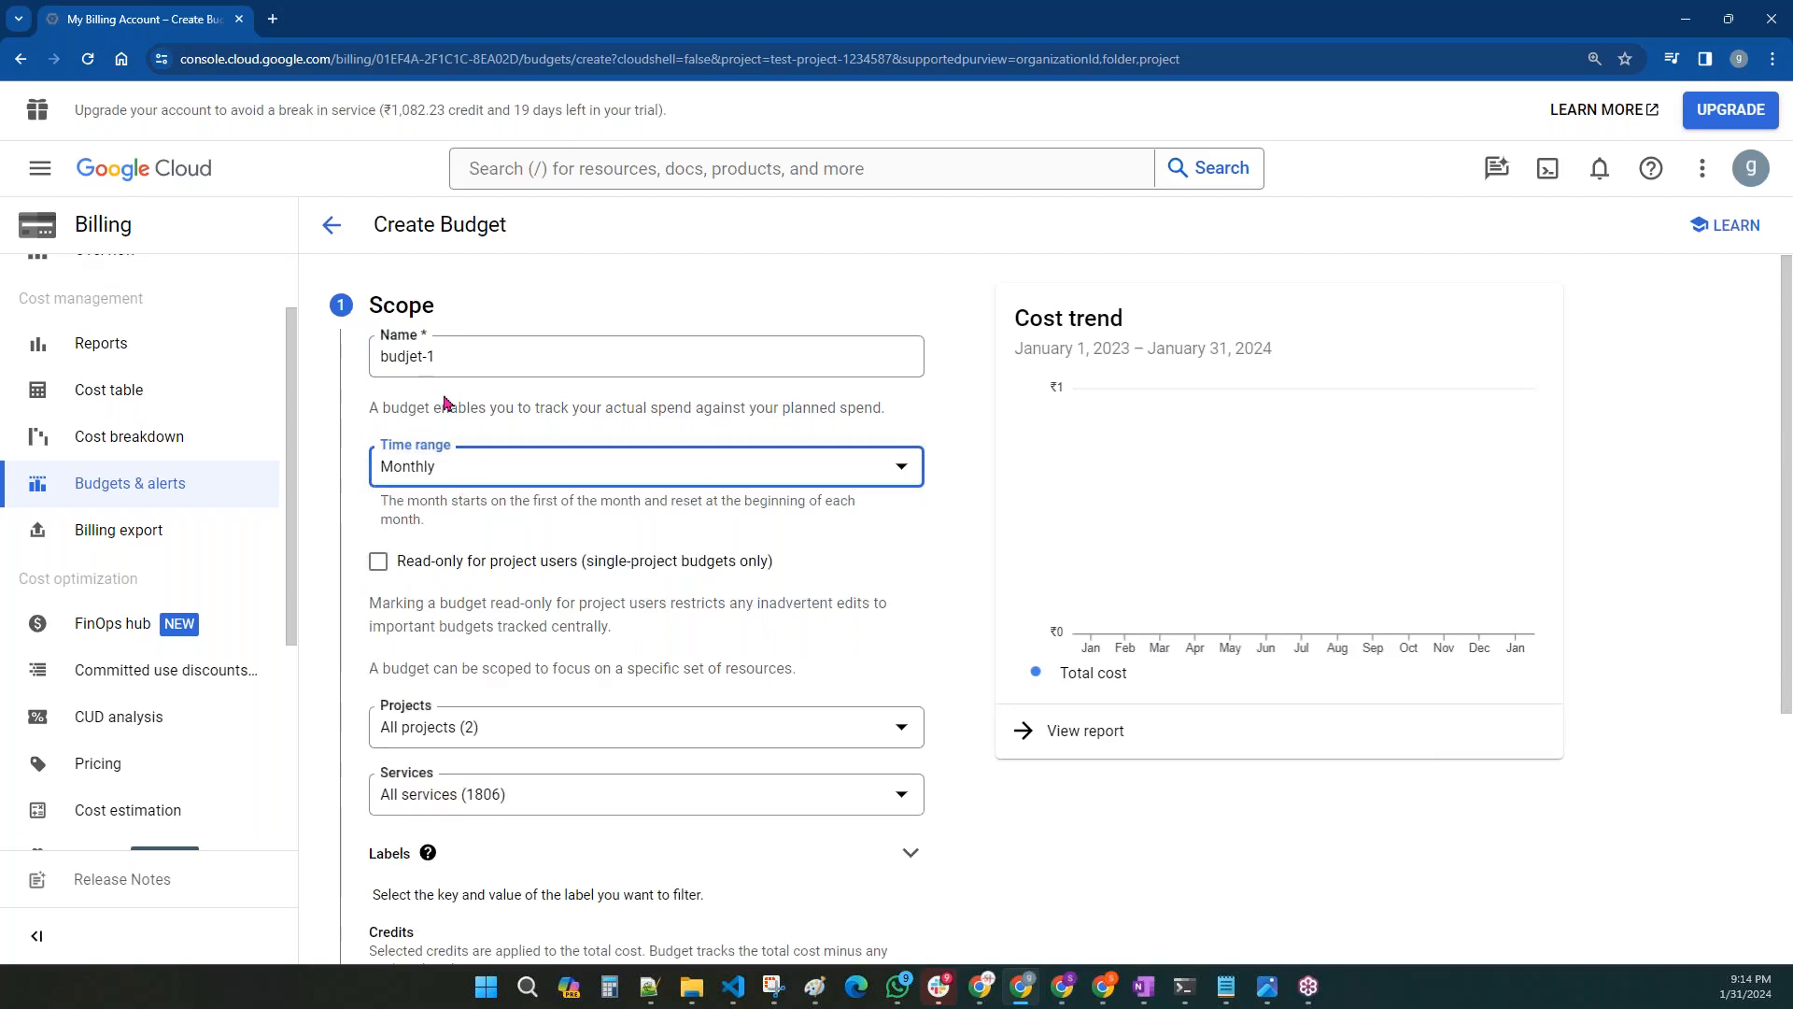
- Correct the spelling of the budget name to "budget-1"
{"action": "left_click", "coordinate": [419, 357]}
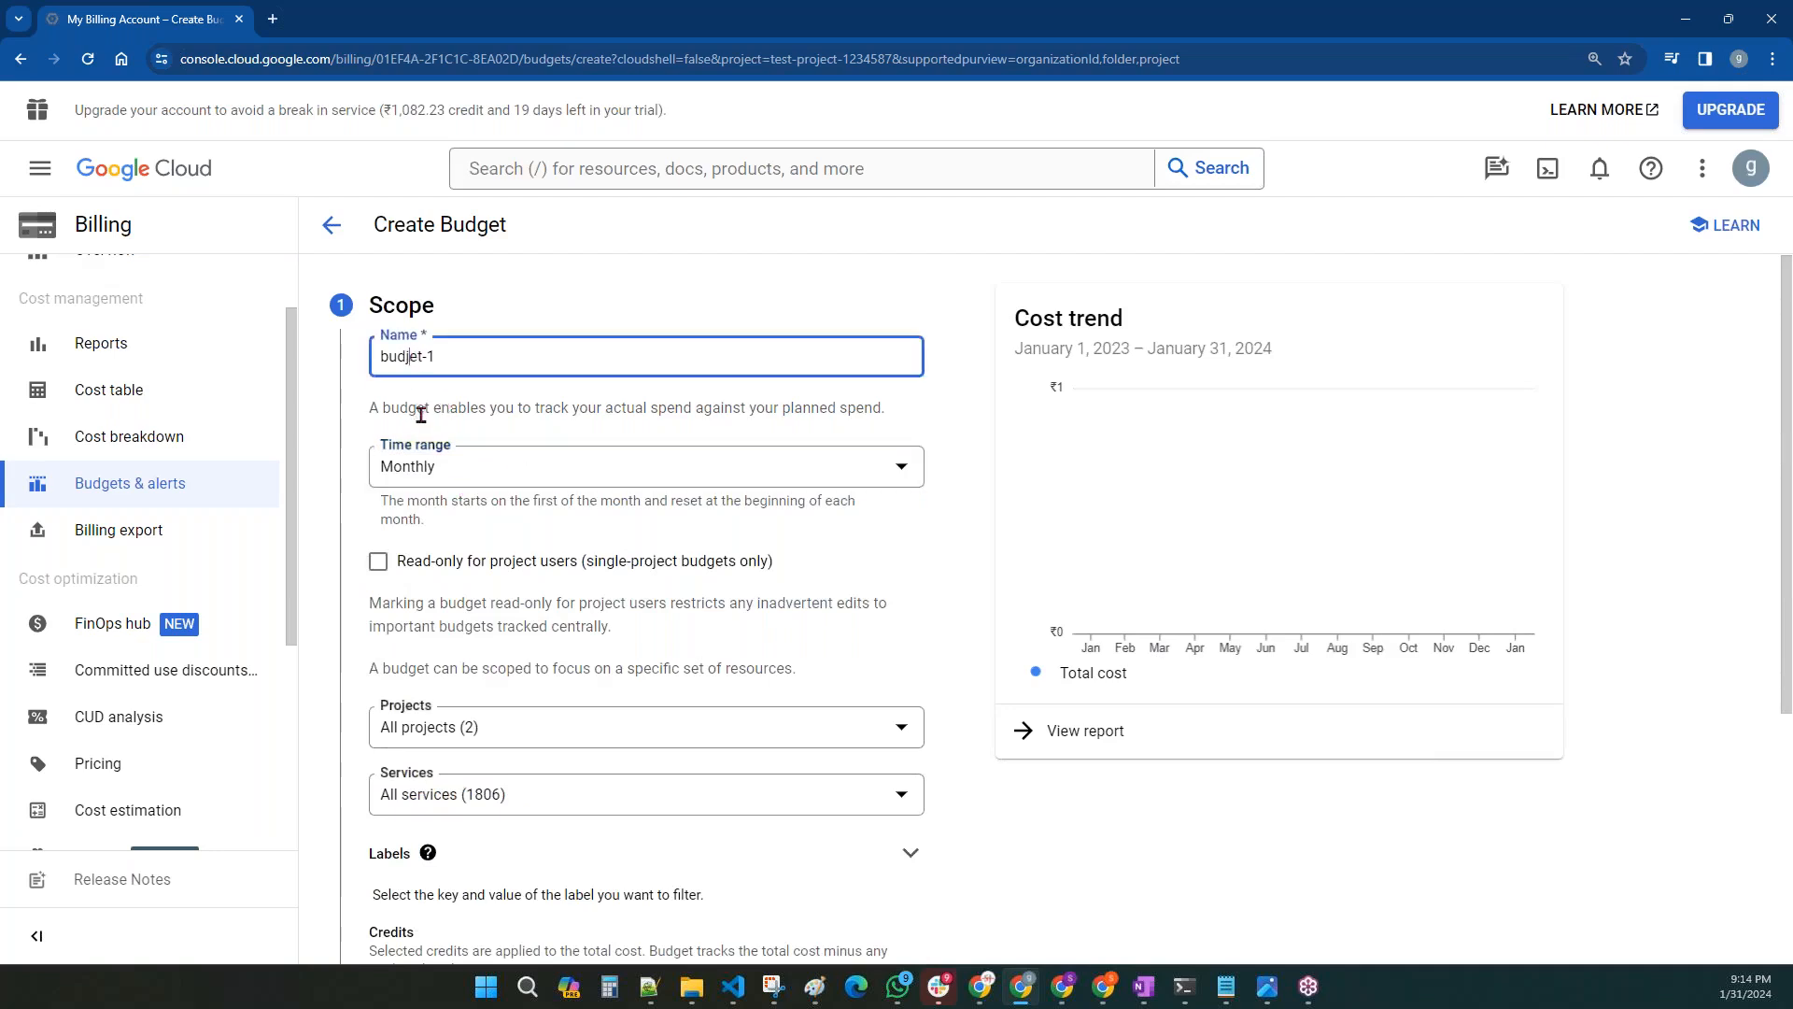
{"action": "key", "text": "BackSpace"}
{"action": "type", "text": "g"}
{"action": "left_click", "coordinate": [838, 442]}
{"action": "left_click_drag", "start_coordinate": [472, 365], "coordinate": [371, 411]}
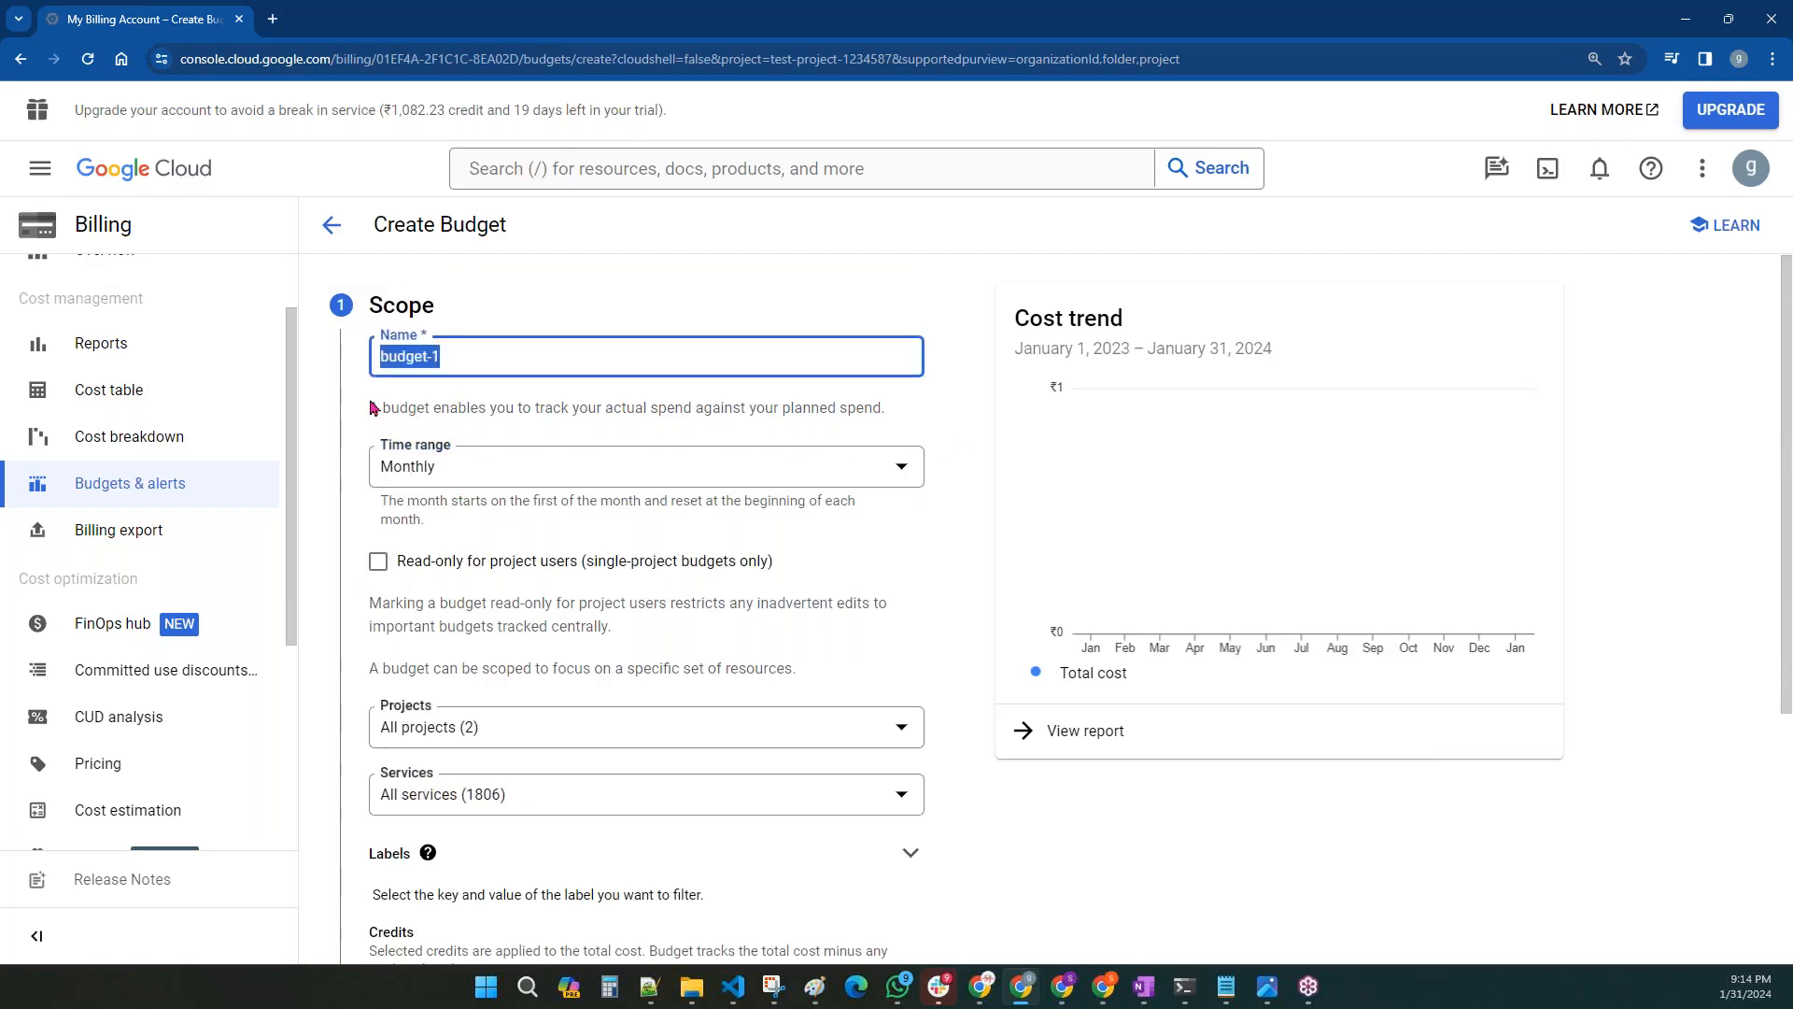
- Try limiting the budget's scope to test-project, and restore it to all projects
{"action": "scroll", "coordinate": [509, 481], "scroll_direction": "down", "scroll_amount": 3}
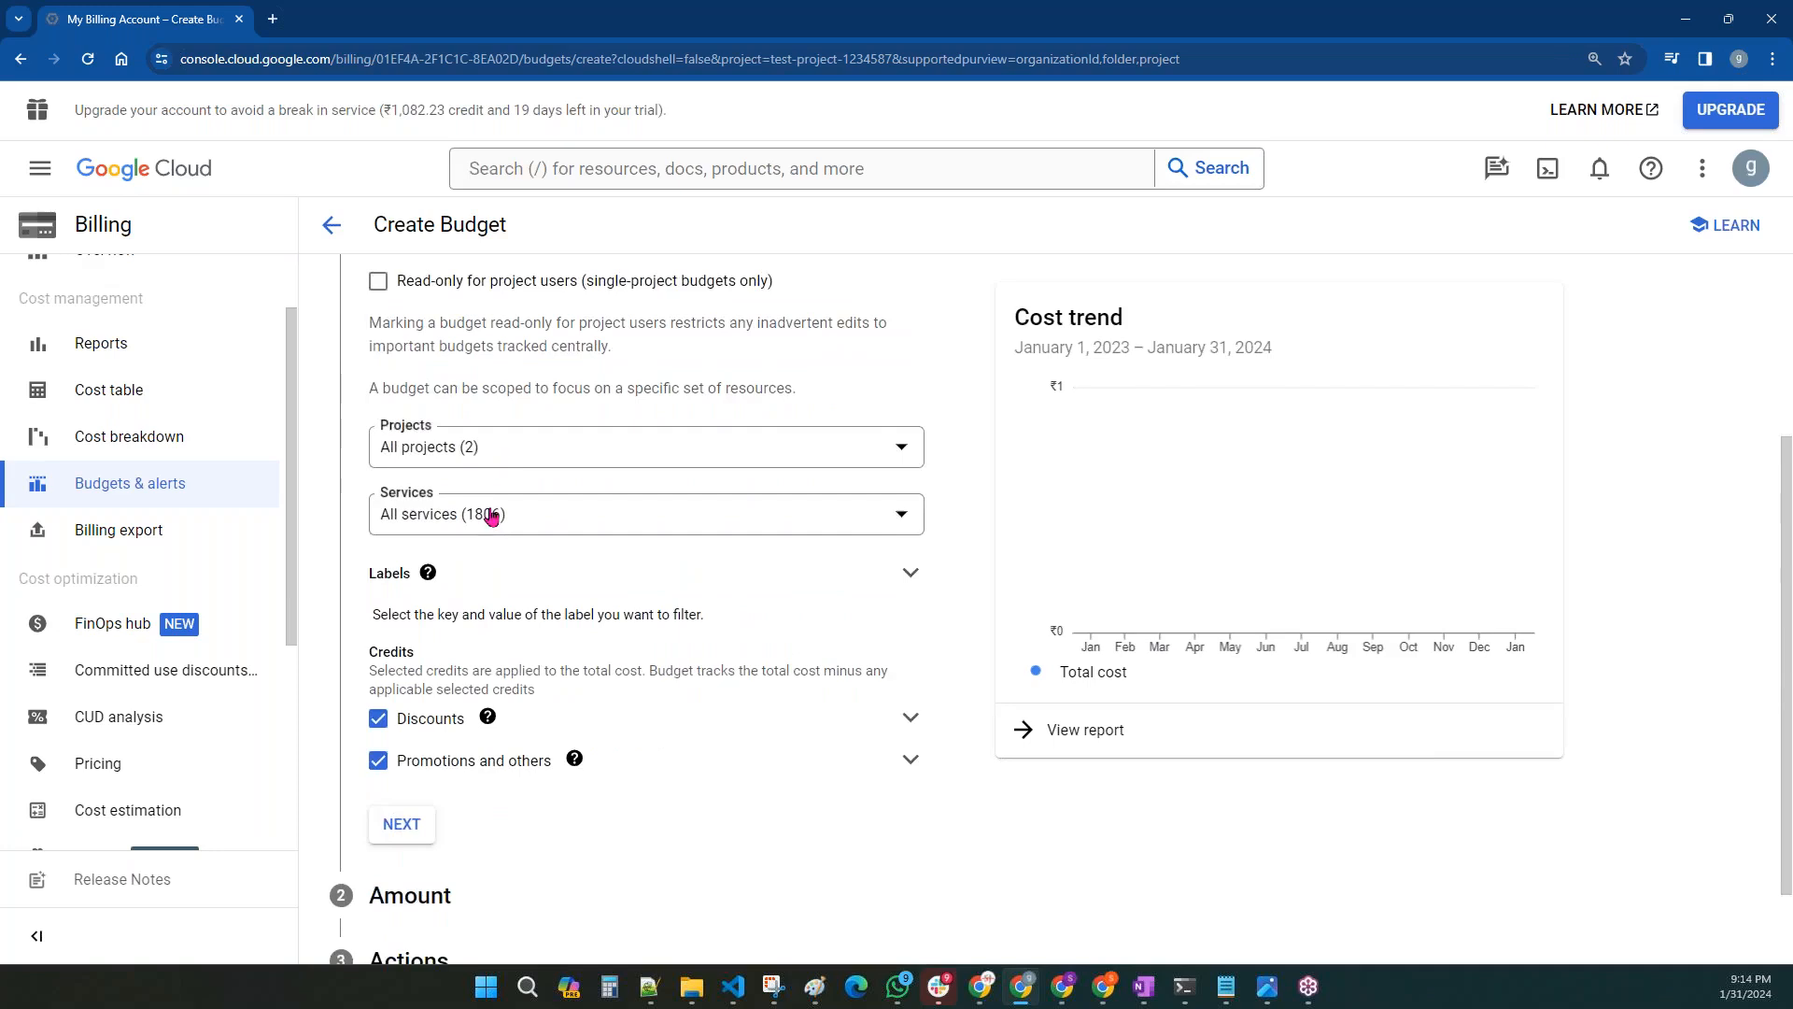
{"action": "left_click", "coordinate": [495, 453]}
{"action": "left_click", "coordinate": [420, 522]}
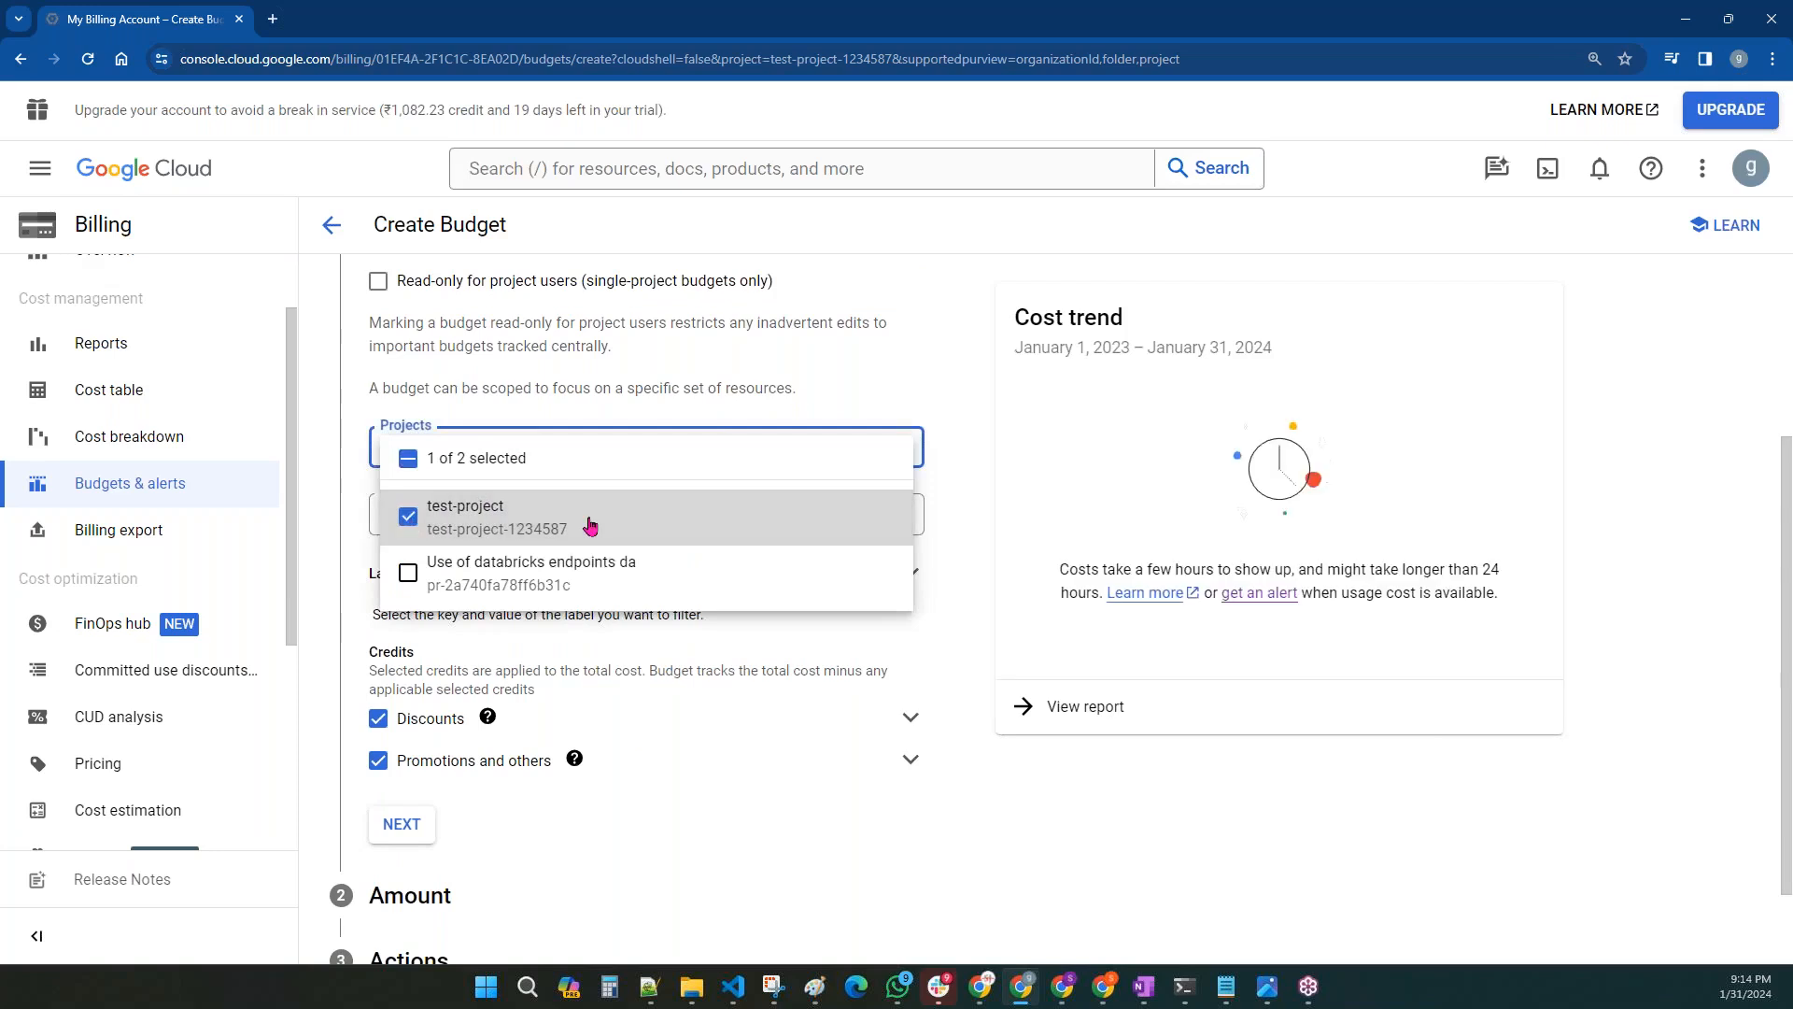
{"action": "left_click", "coordinate": [408, 518]}
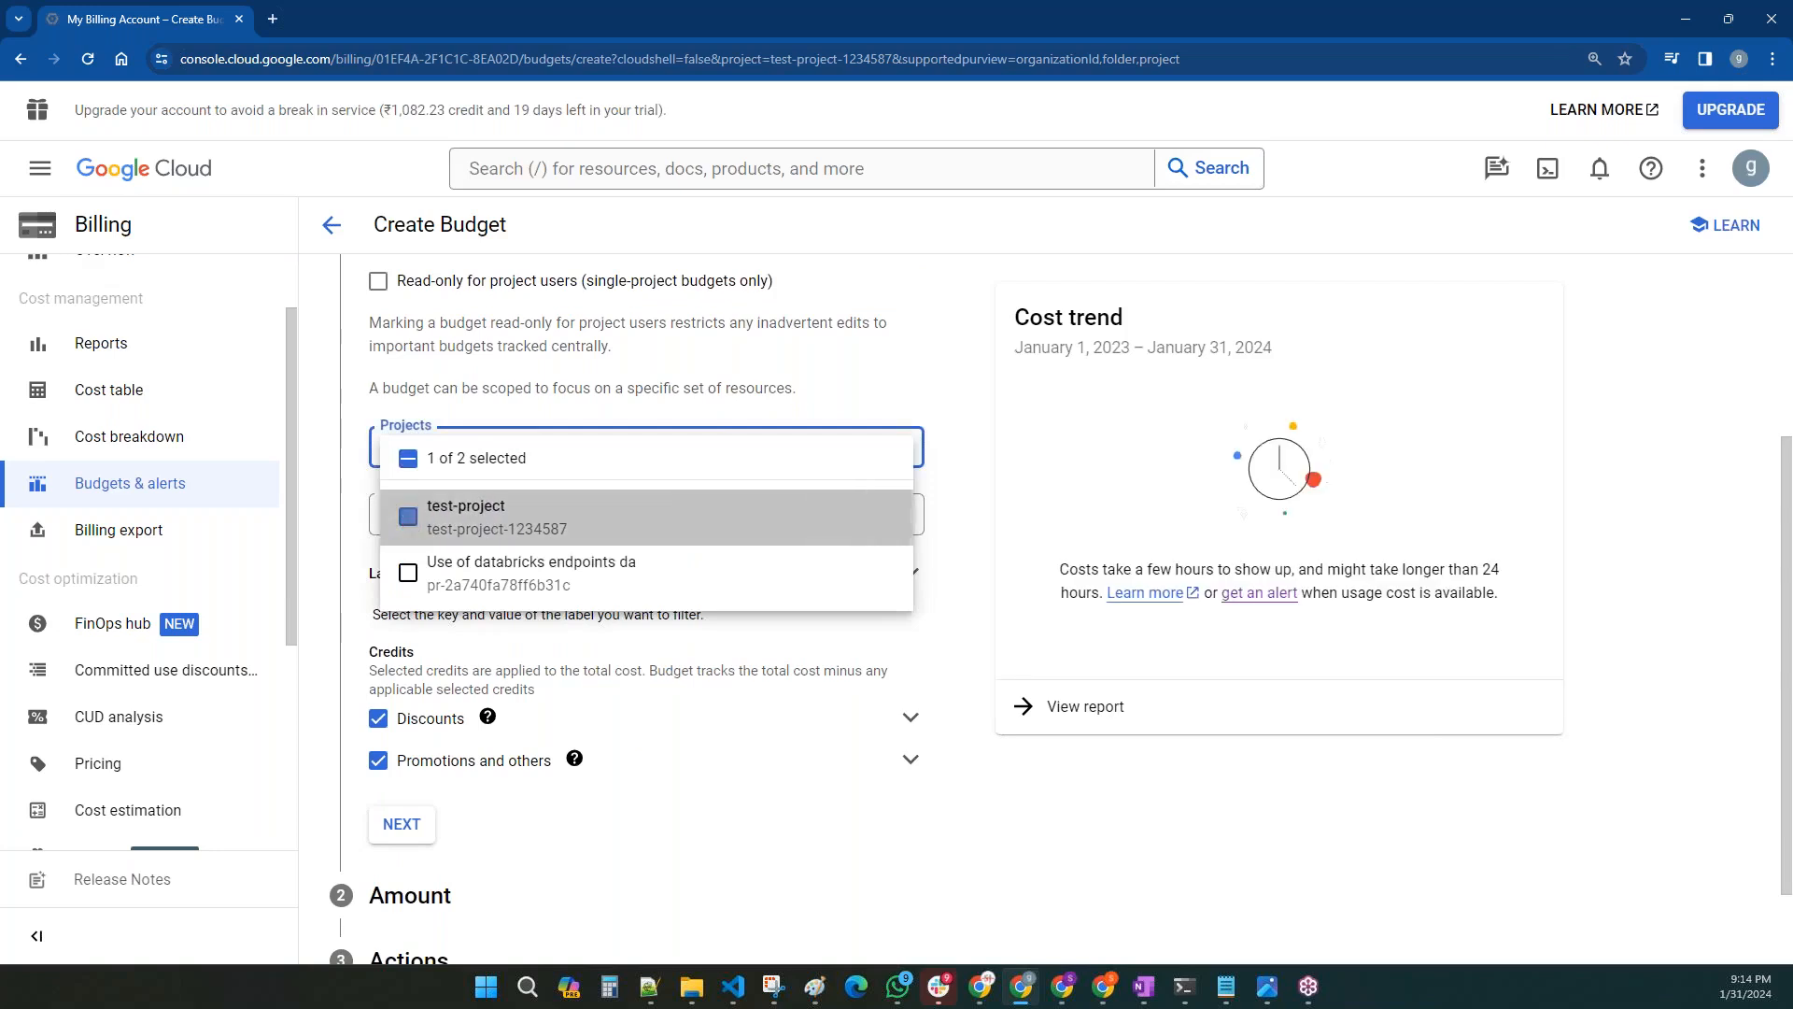
{"action": "left_click", "coordinate": [338, 509]}
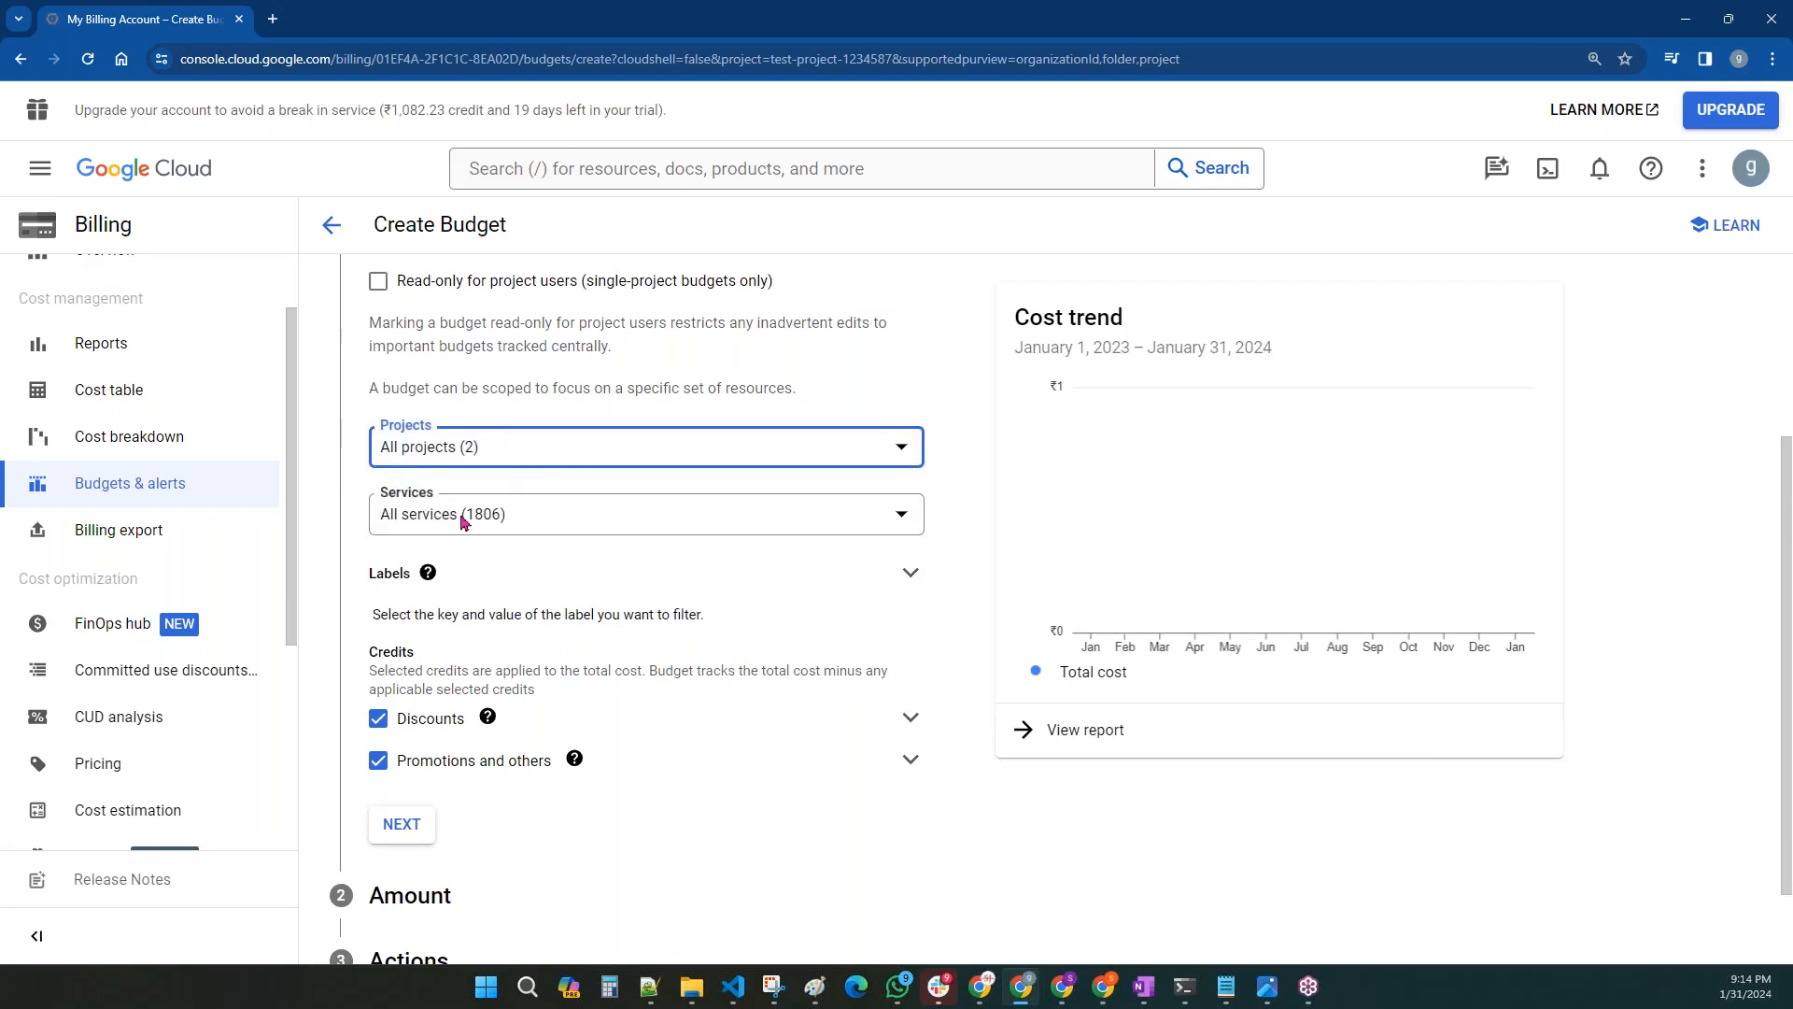
- Accept the budget scope and set the amount to the Specified amount type with a target of ₹100
{"action": "scroll", "coordinate": [523, 487], "scroll_direction": "down", "scroll_amount": 1}
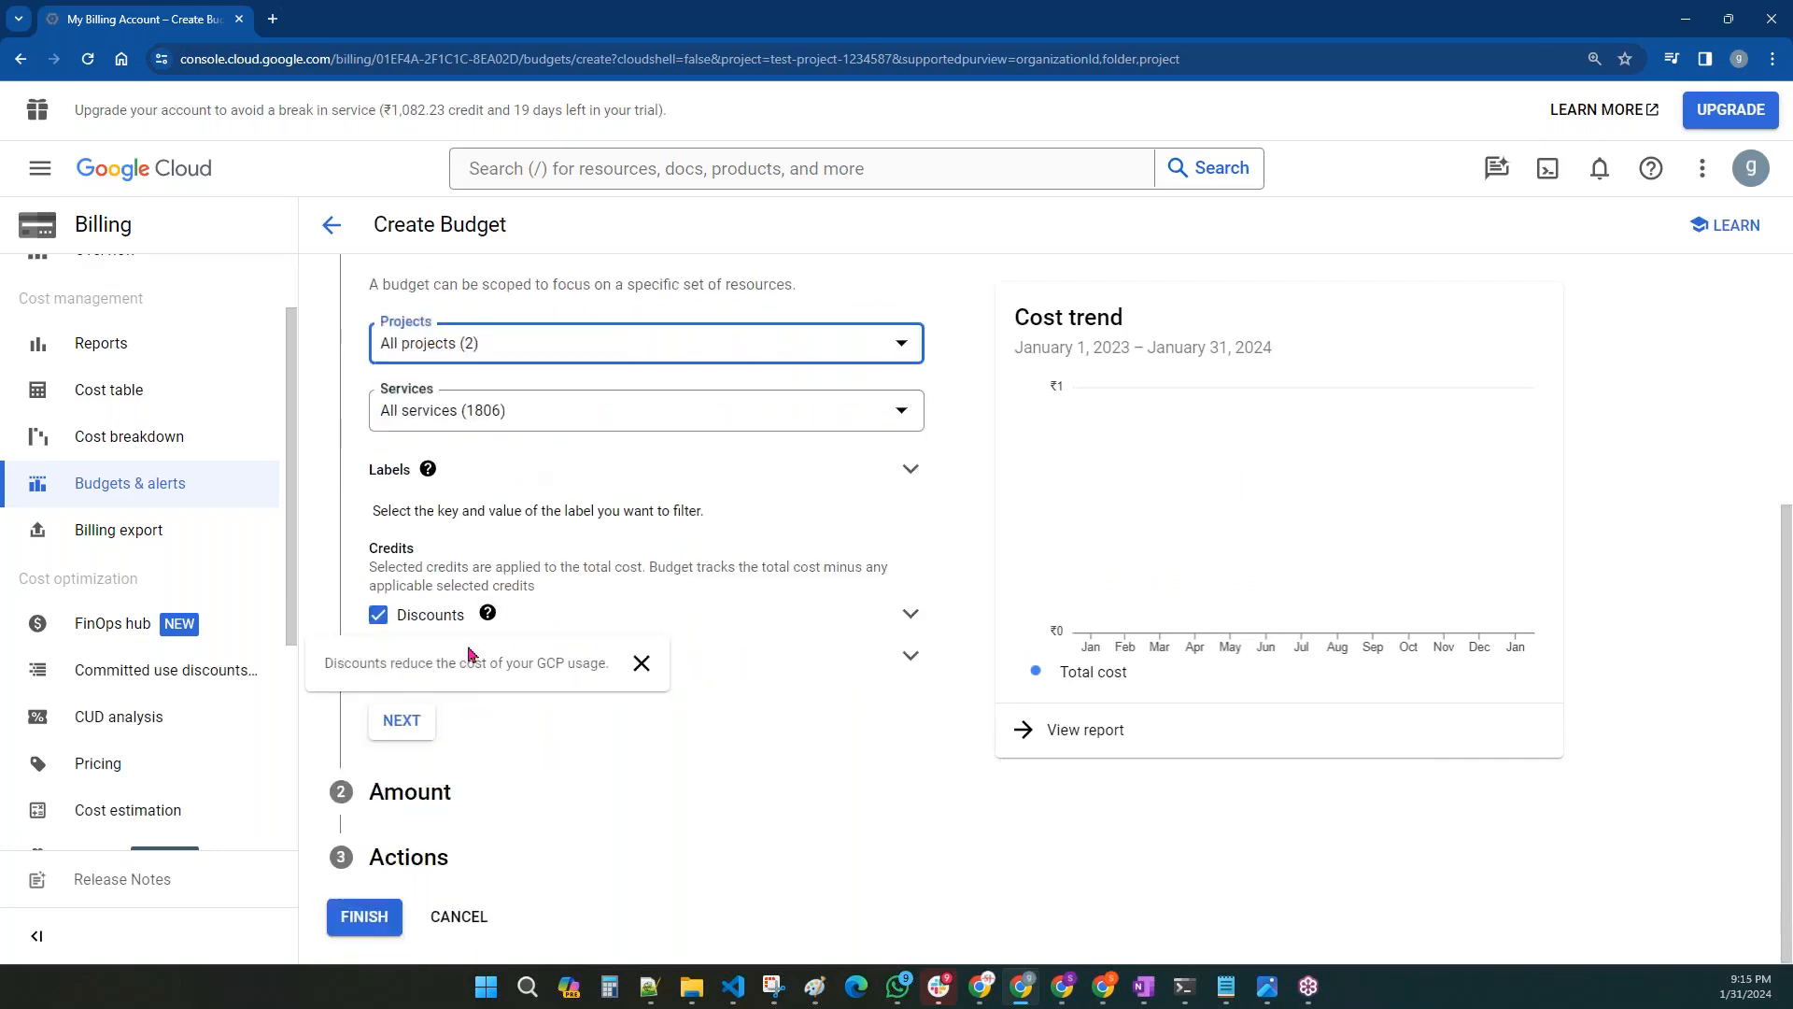
{"action": "left_click", "coordinate": [404, 733]}
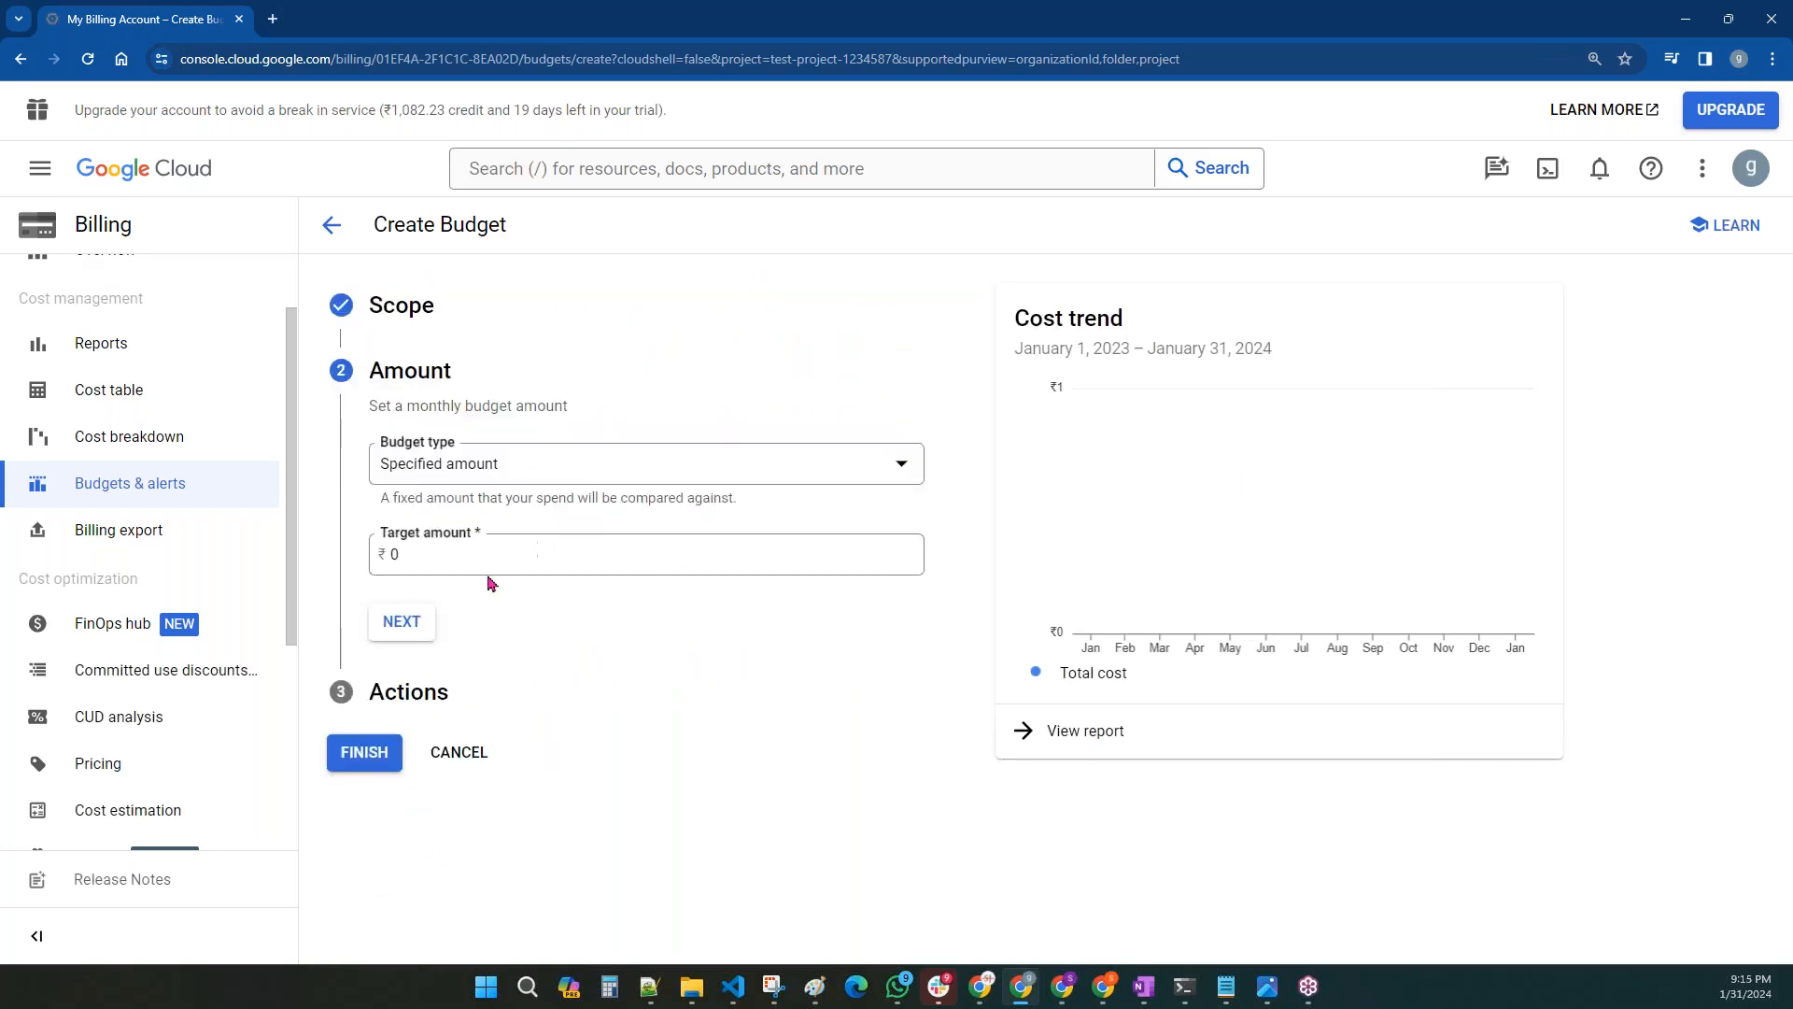
{"action": "left_click", "coordinate": [529, 476]}
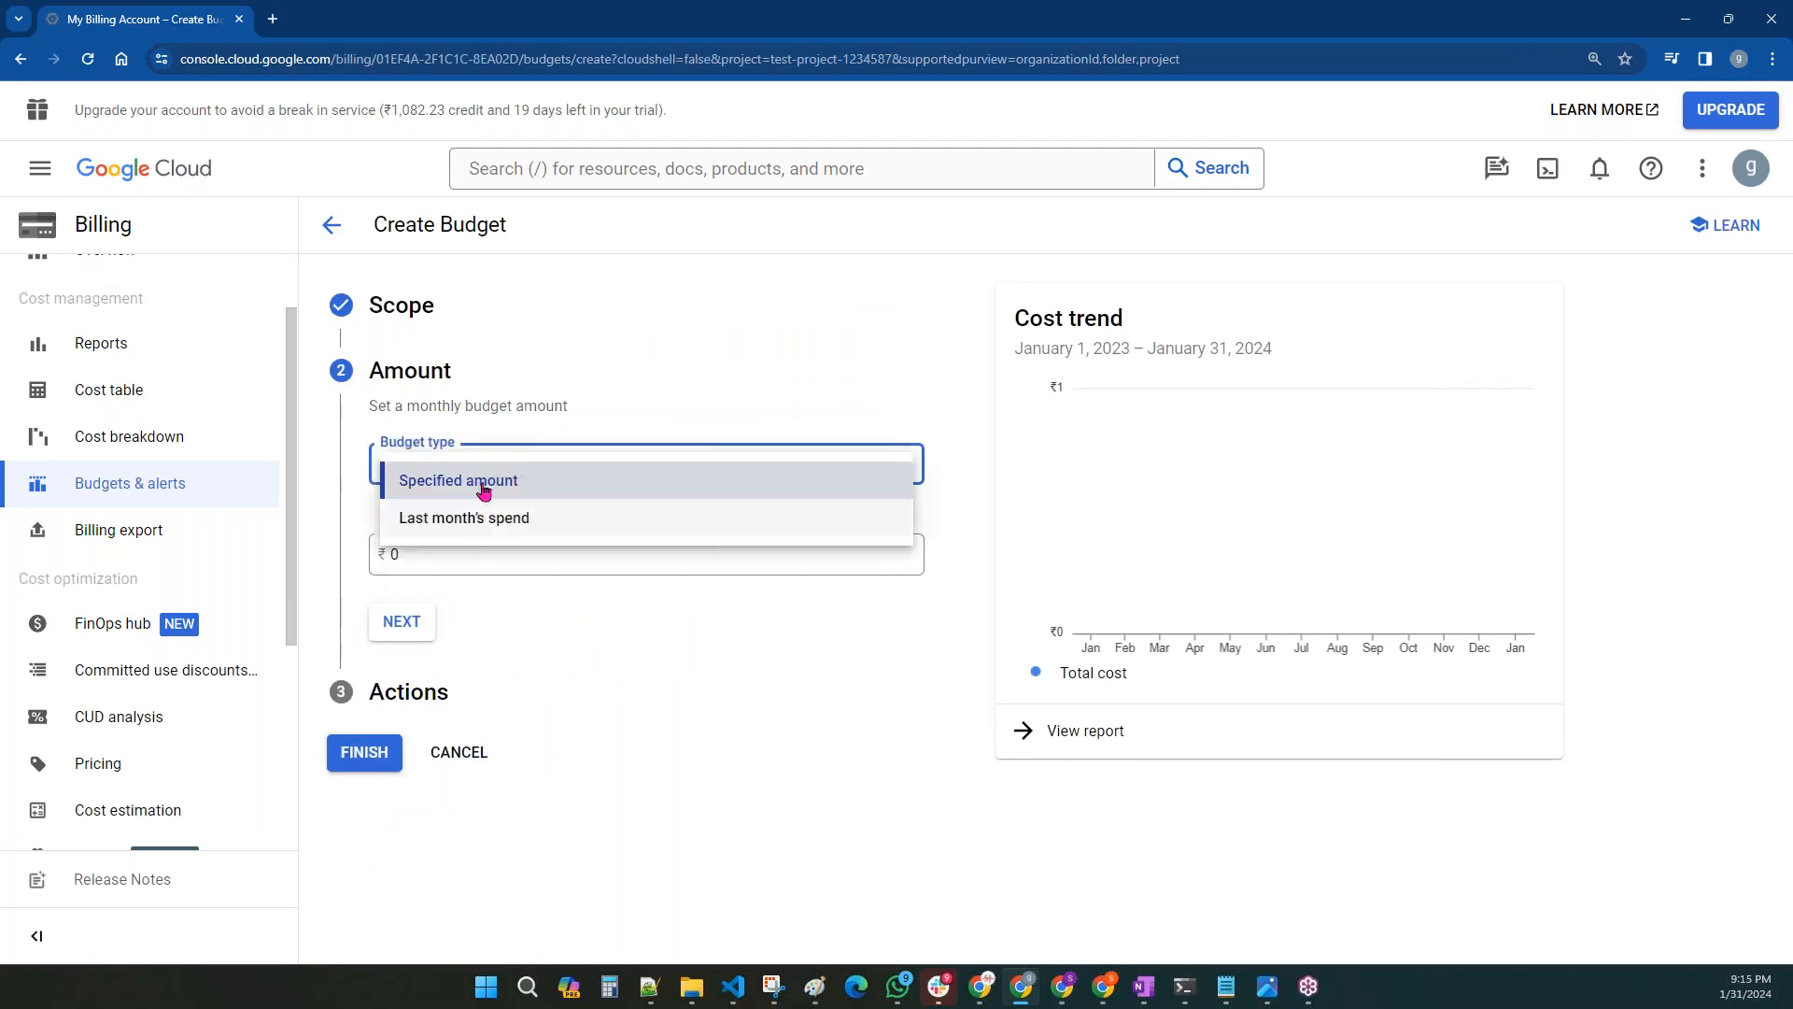
{"action": "left_click", "coordinate": [485, 478]}
{"action": "left_click", "coordinate": [479, 546]}
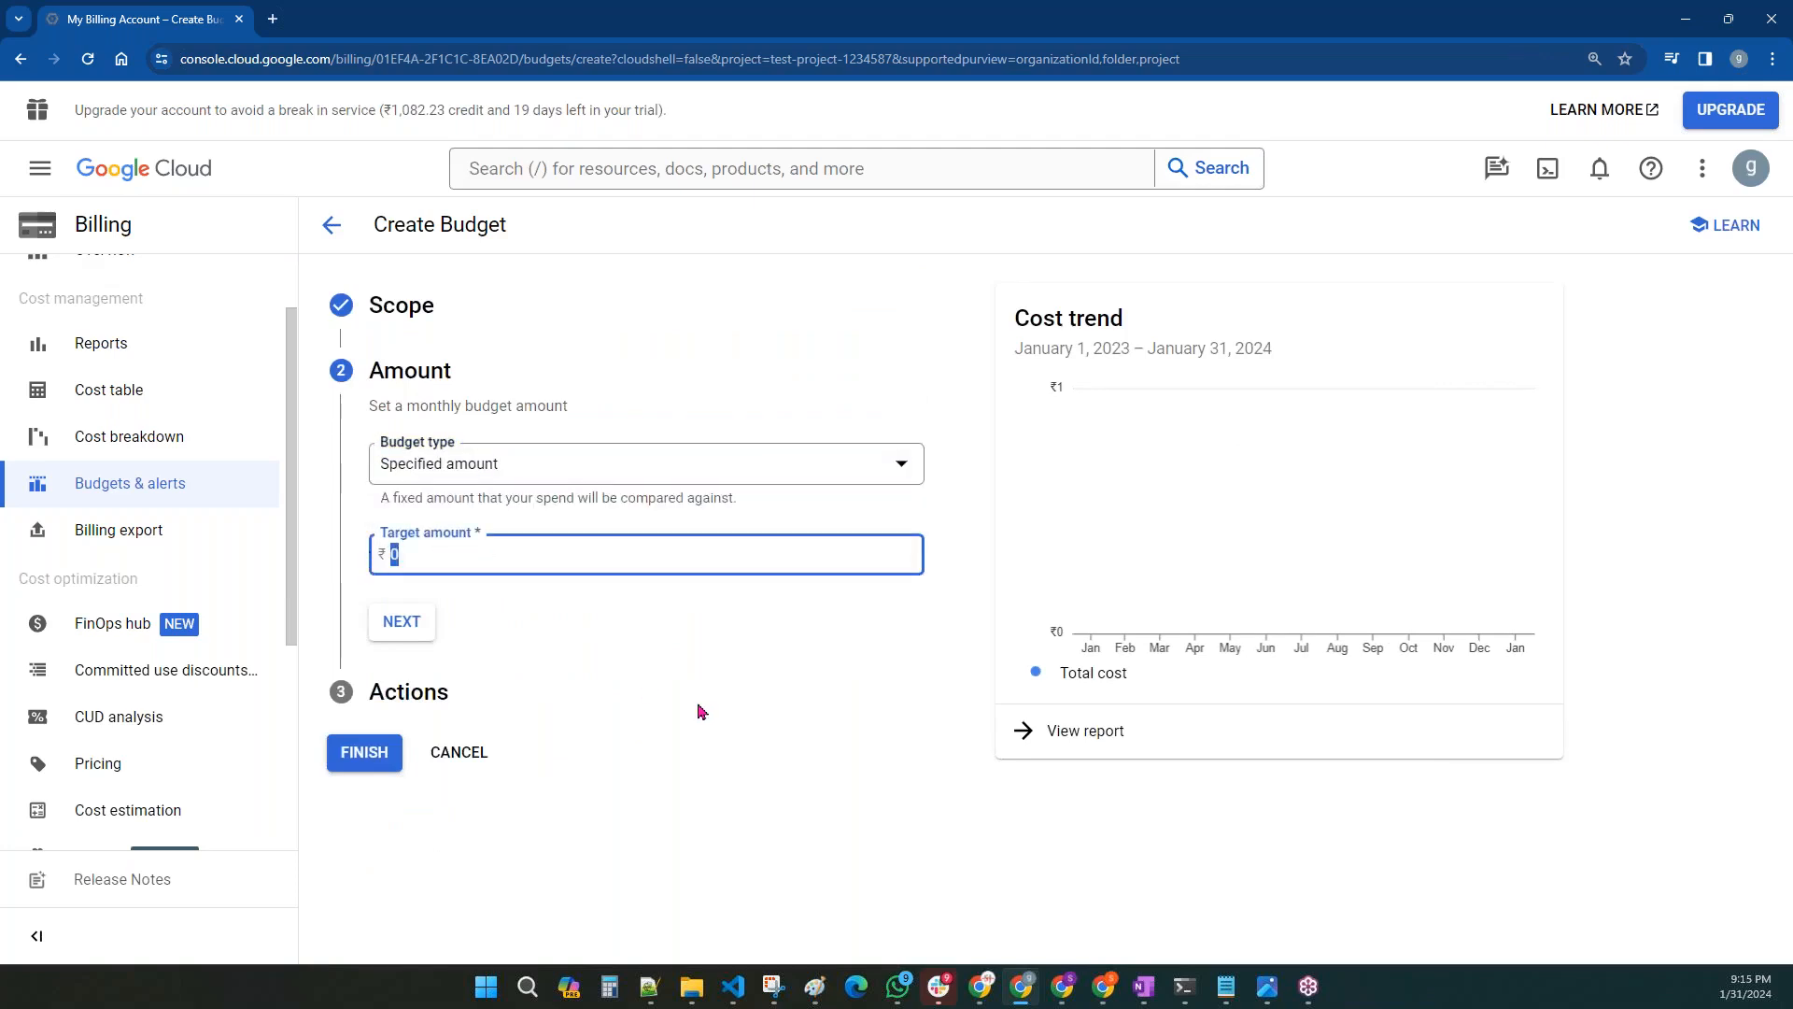
{"action": "type", "text": "100"}
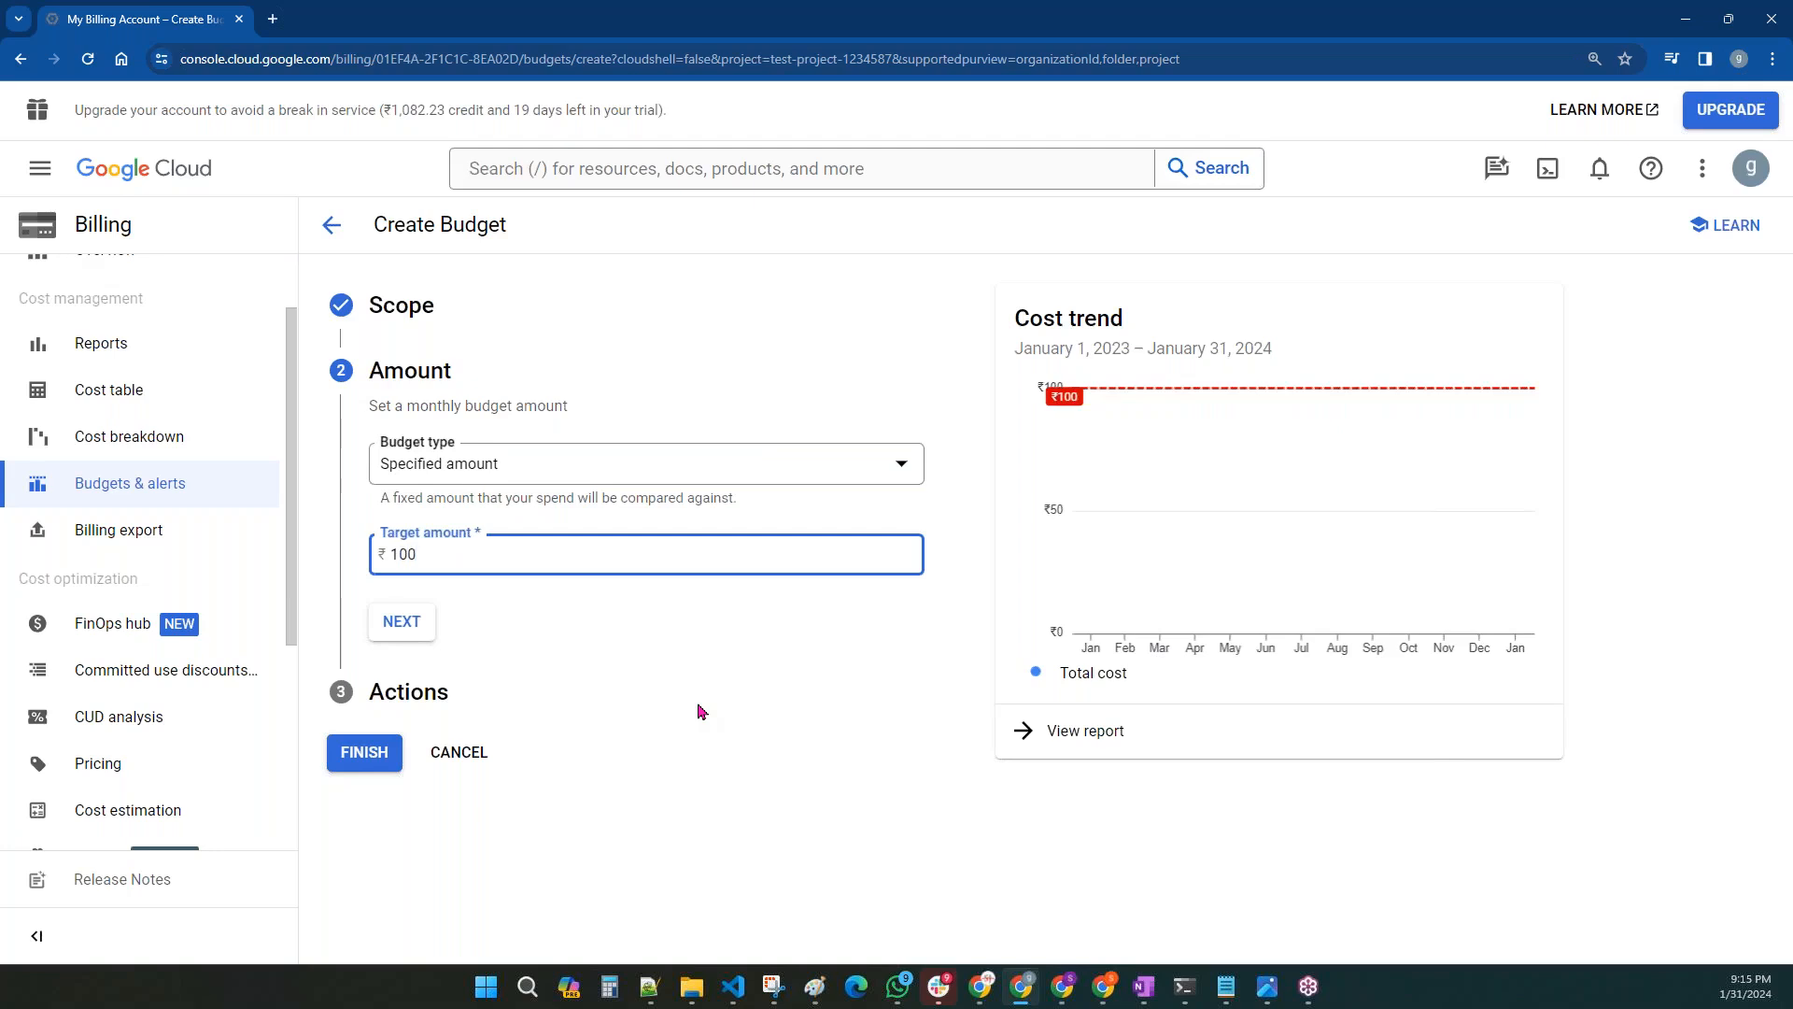
{"action": "left_click", "coordinate": [694, 826]}
{"action": "left_click", "coordinate": [400, 626]}
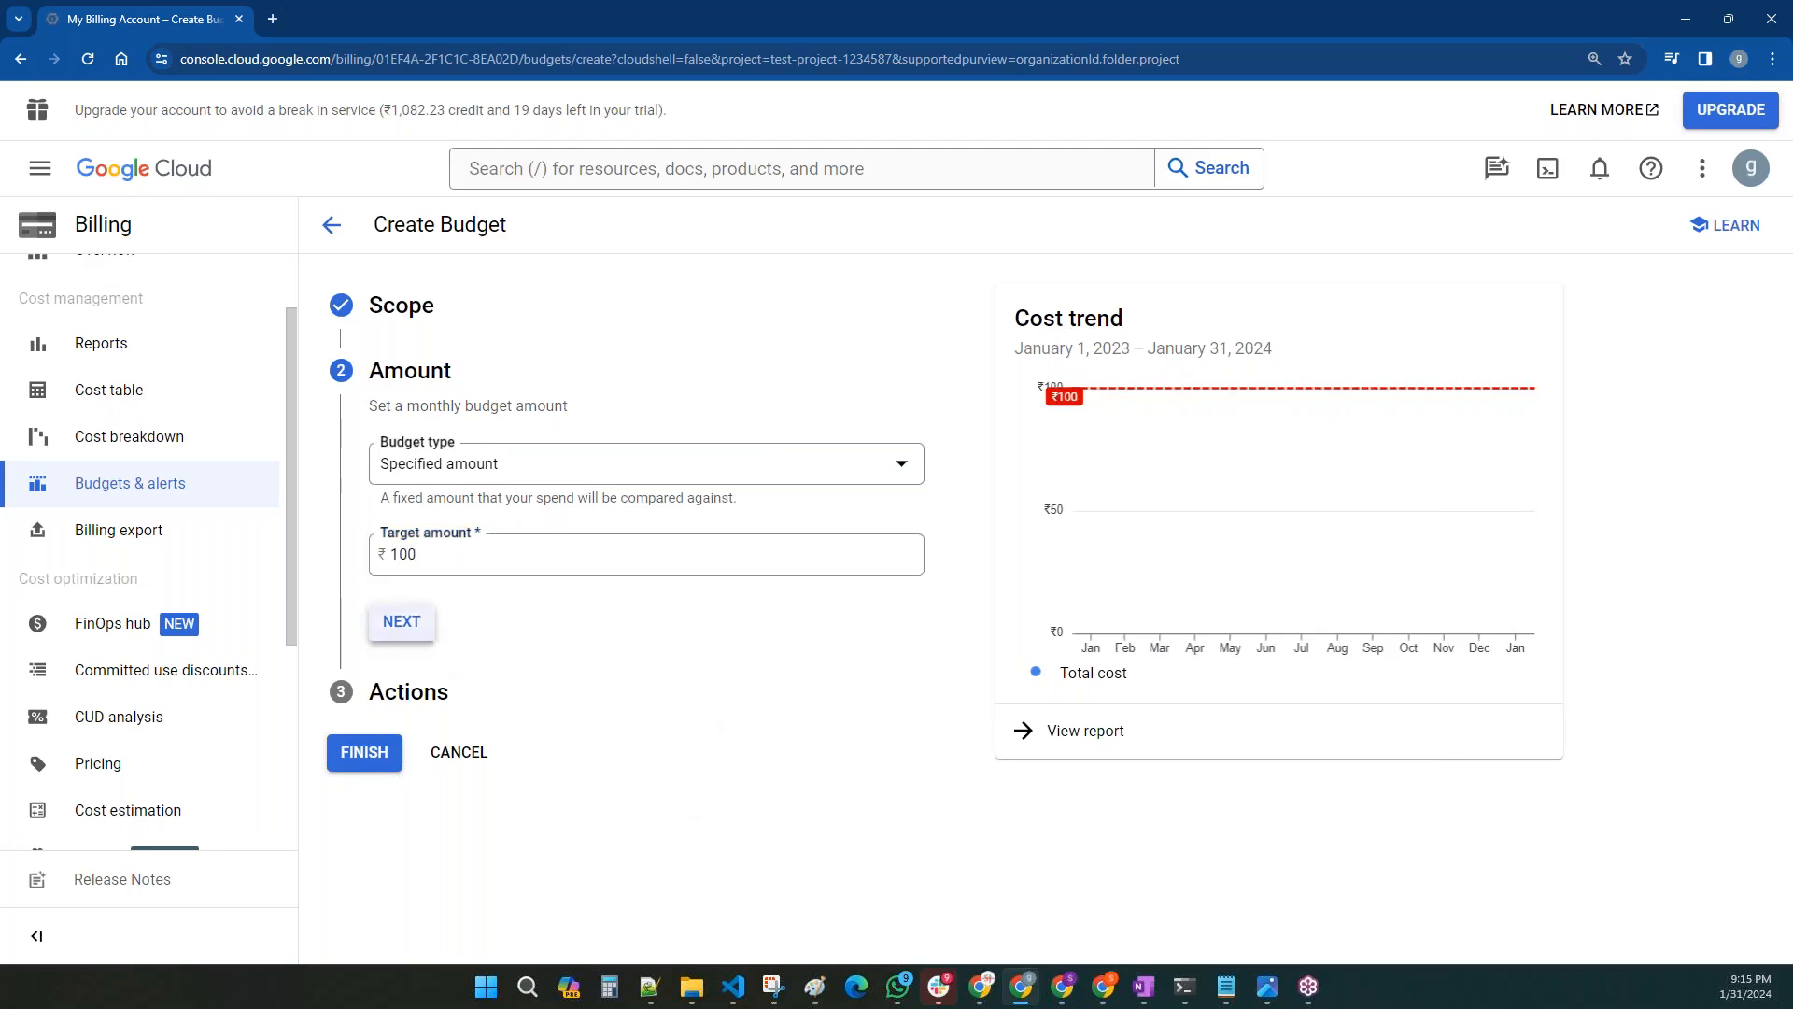
{"action": "left_click", "coordinate": [411, 378]}
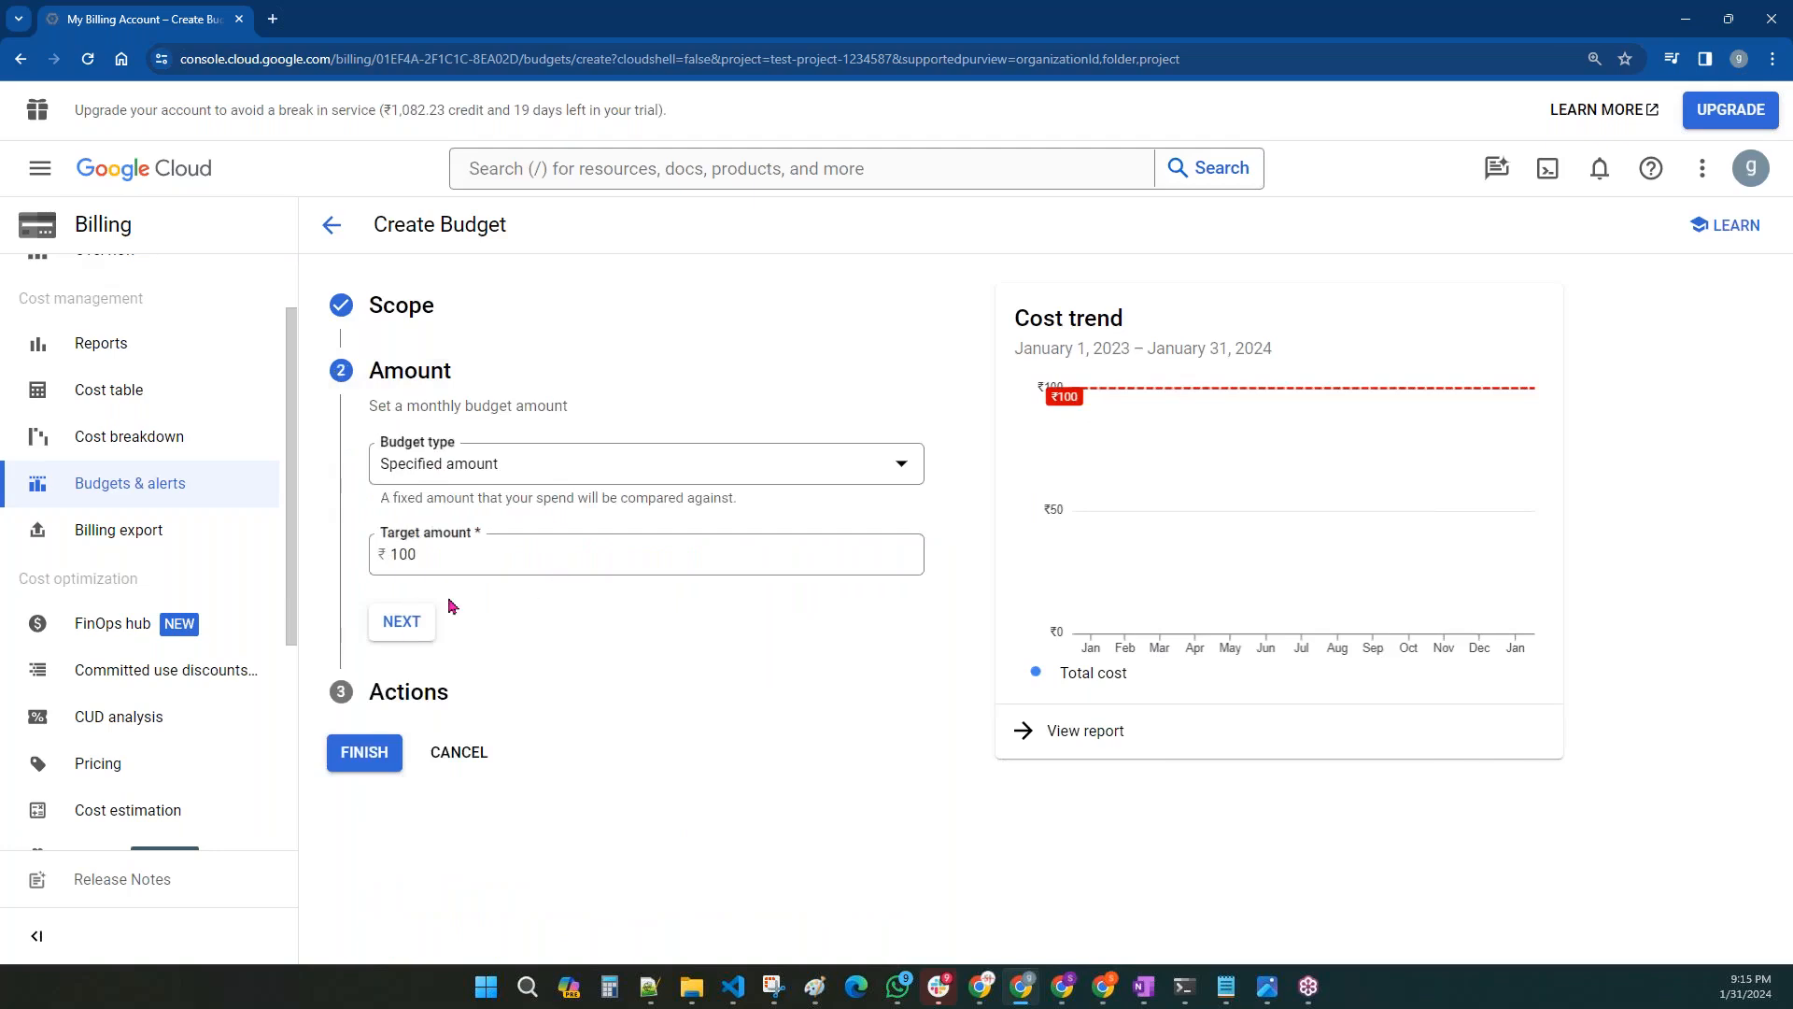
{"action": "left_click", "coordinate": [413, 633]}
- Examine the default alert threshold percentages and the email notification options for the budget
{"action": "left_click", "coordinate": [437, 634]}
{"action": "left_click_drag", "start_coordinate": [437, 634], "coordinate": [313, 705]}
{"action": "left_click", "coordinate": [315, 690]}
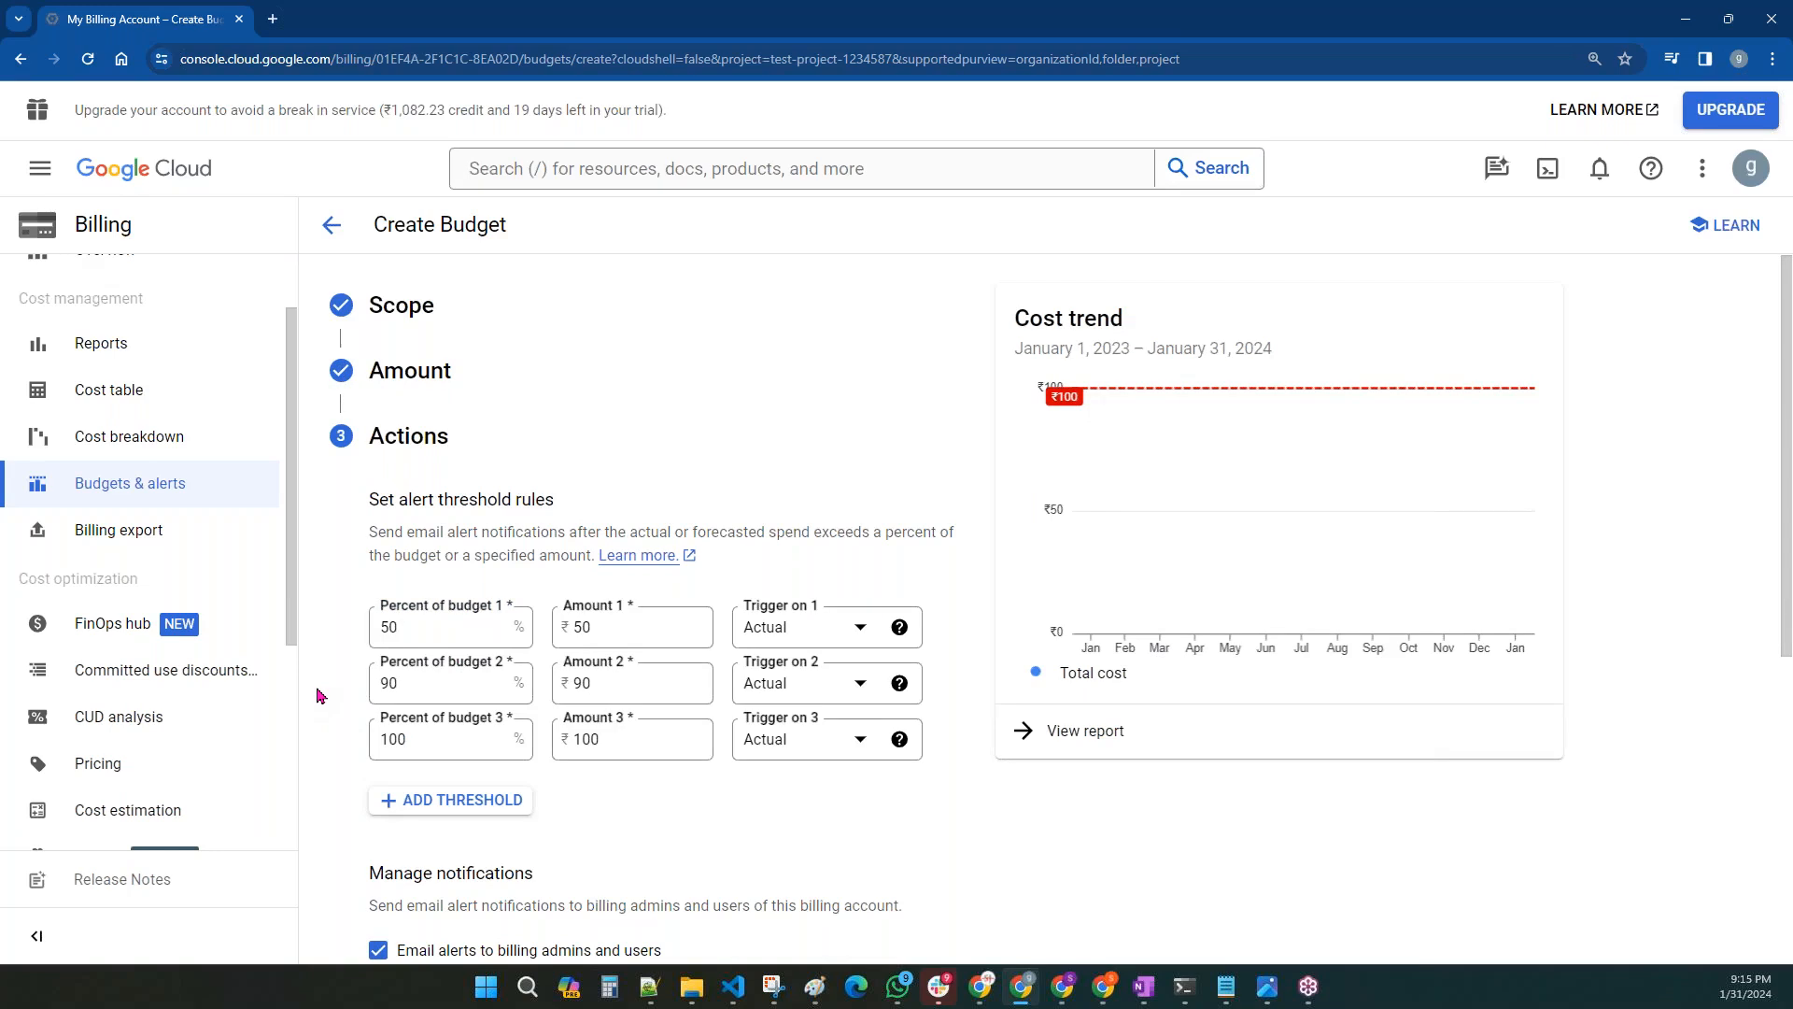
{"action": "left_click_drag", "start_coordinate": [407, 683], "coordinate": [364, 701]}
{"action": "left_click", "coordinate": [329, 750]}
{"action": "left_click_drag", "start_coordinate": [437, 740], "coordinate": [323, 769]}
{"action": "left_click", "coordinate": [328, 770]}
{"action": "scroll", "coordinate": [334, 672], "scroll_direction": "down", "scroll_amount": 4}
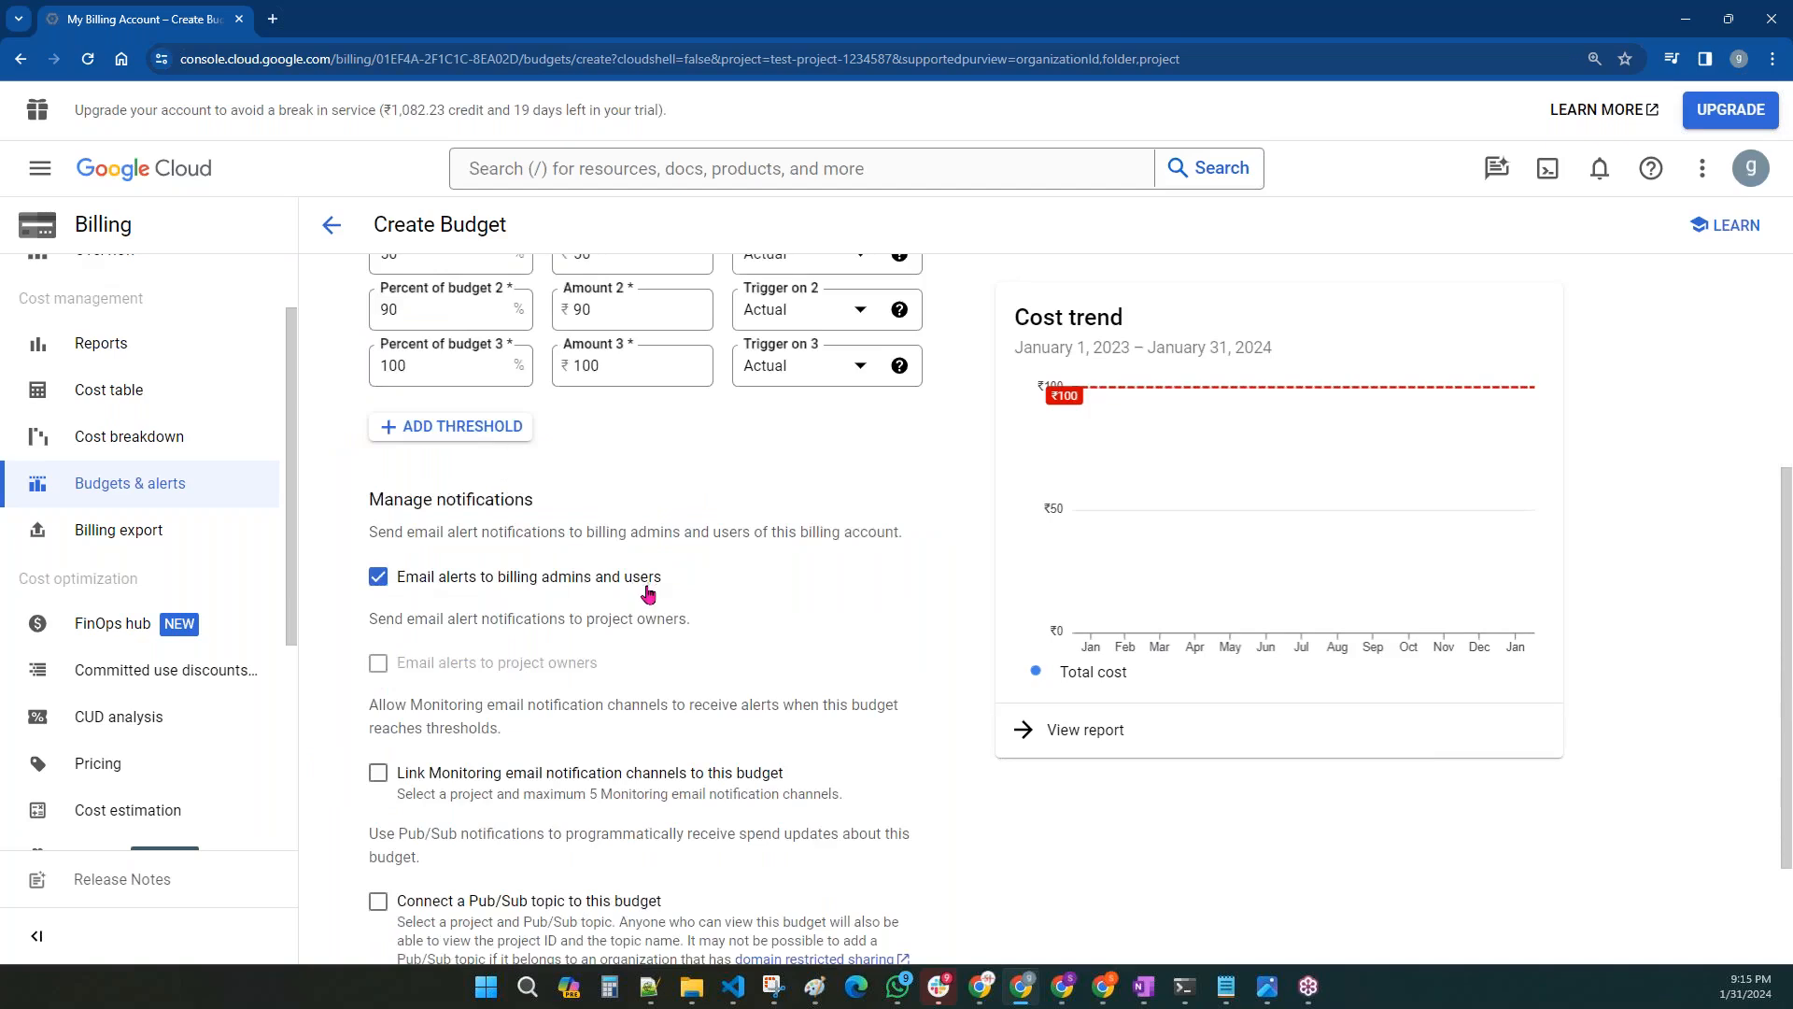
{"action": "scroll", "coordinate": [648, 593], "scroll_direction": "down", "scroll_amount": 2}
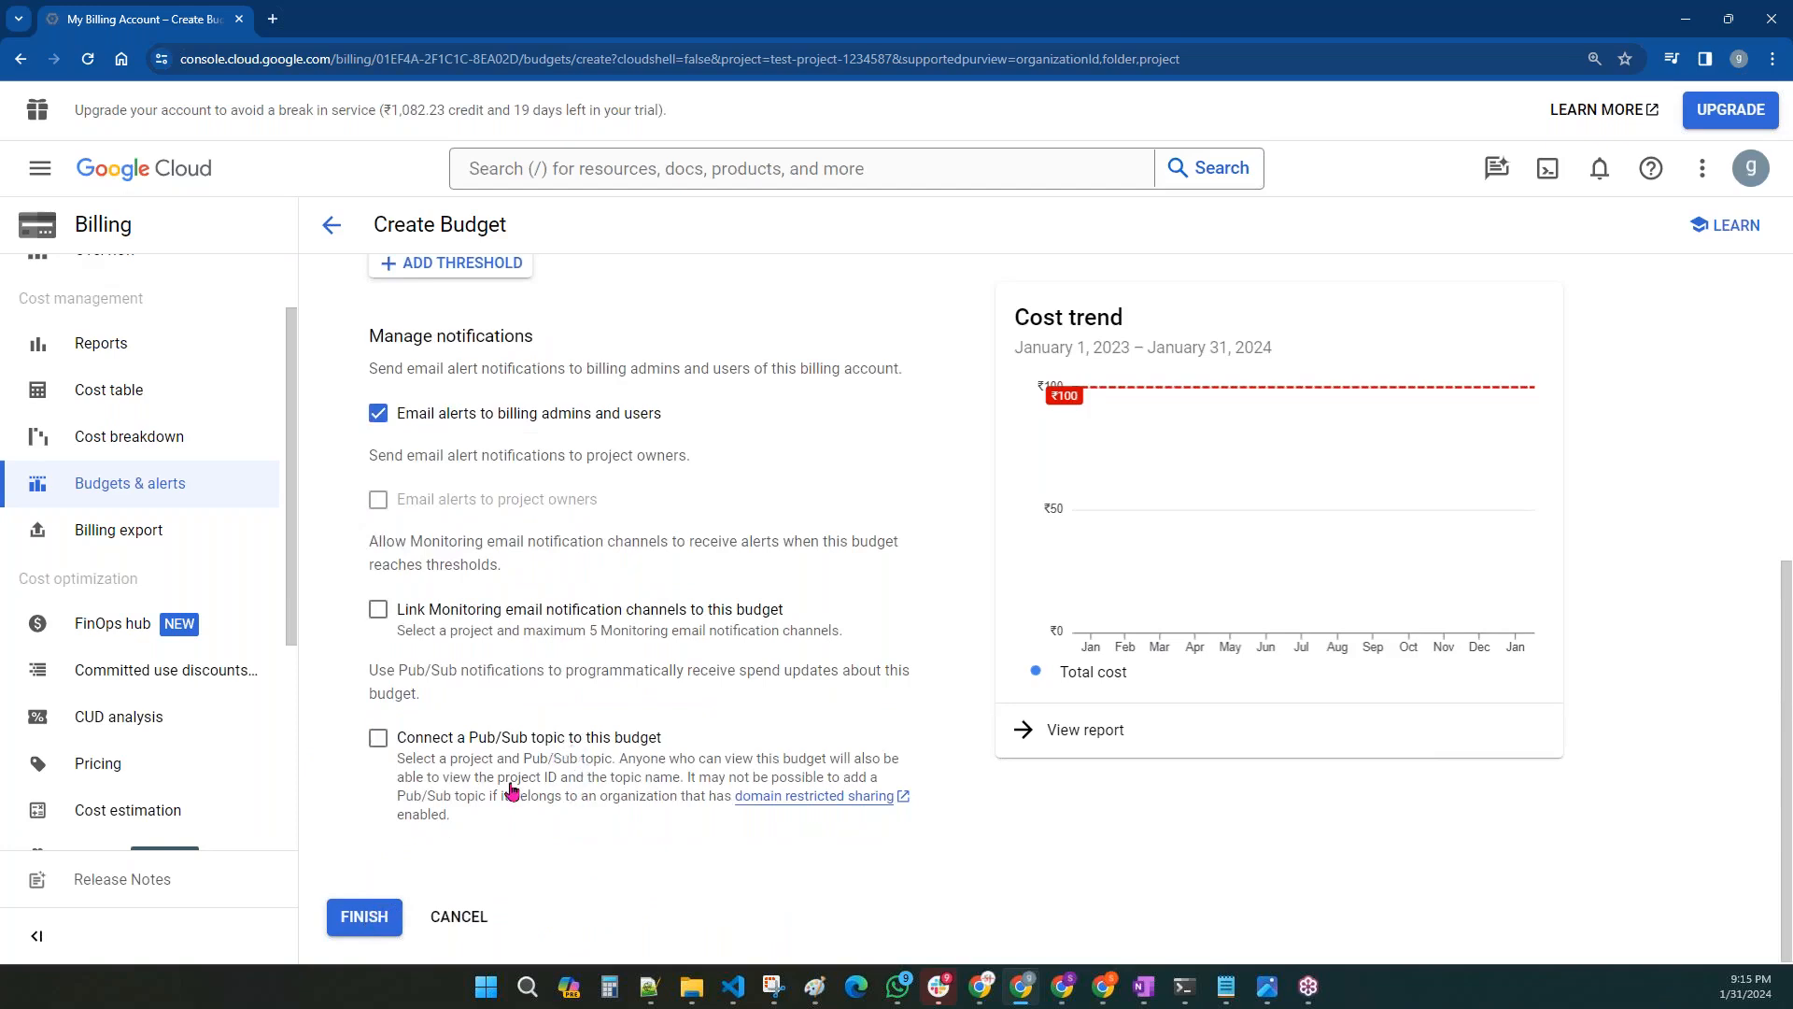
{"action": "scroll", "coordinate": [512, 791], "scroll_direction": "up", "scroll_amount": 2}
{"action": "left_click_drag", "start_coordinate": [663, 600], "coordinate": [396, 617]}
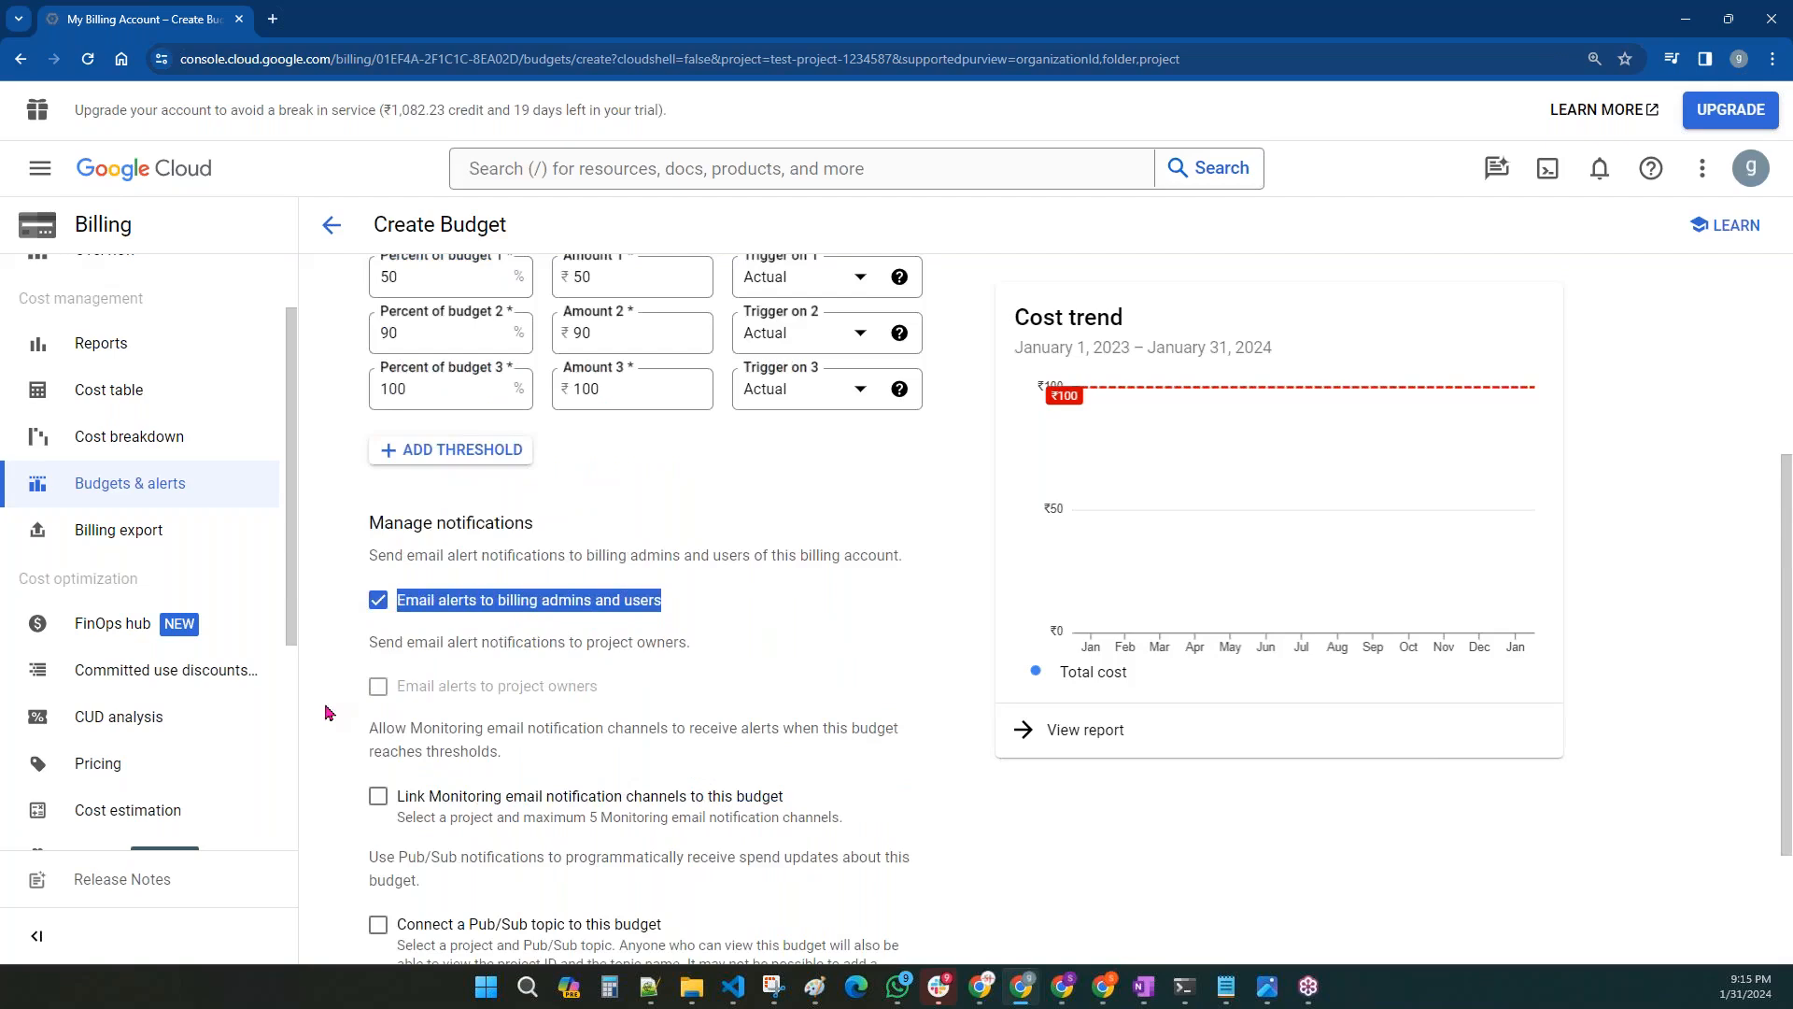
{"action": "scroll", "coordinate": [355, 616], "scroll_direction": "up", "scroll_amount": 3}
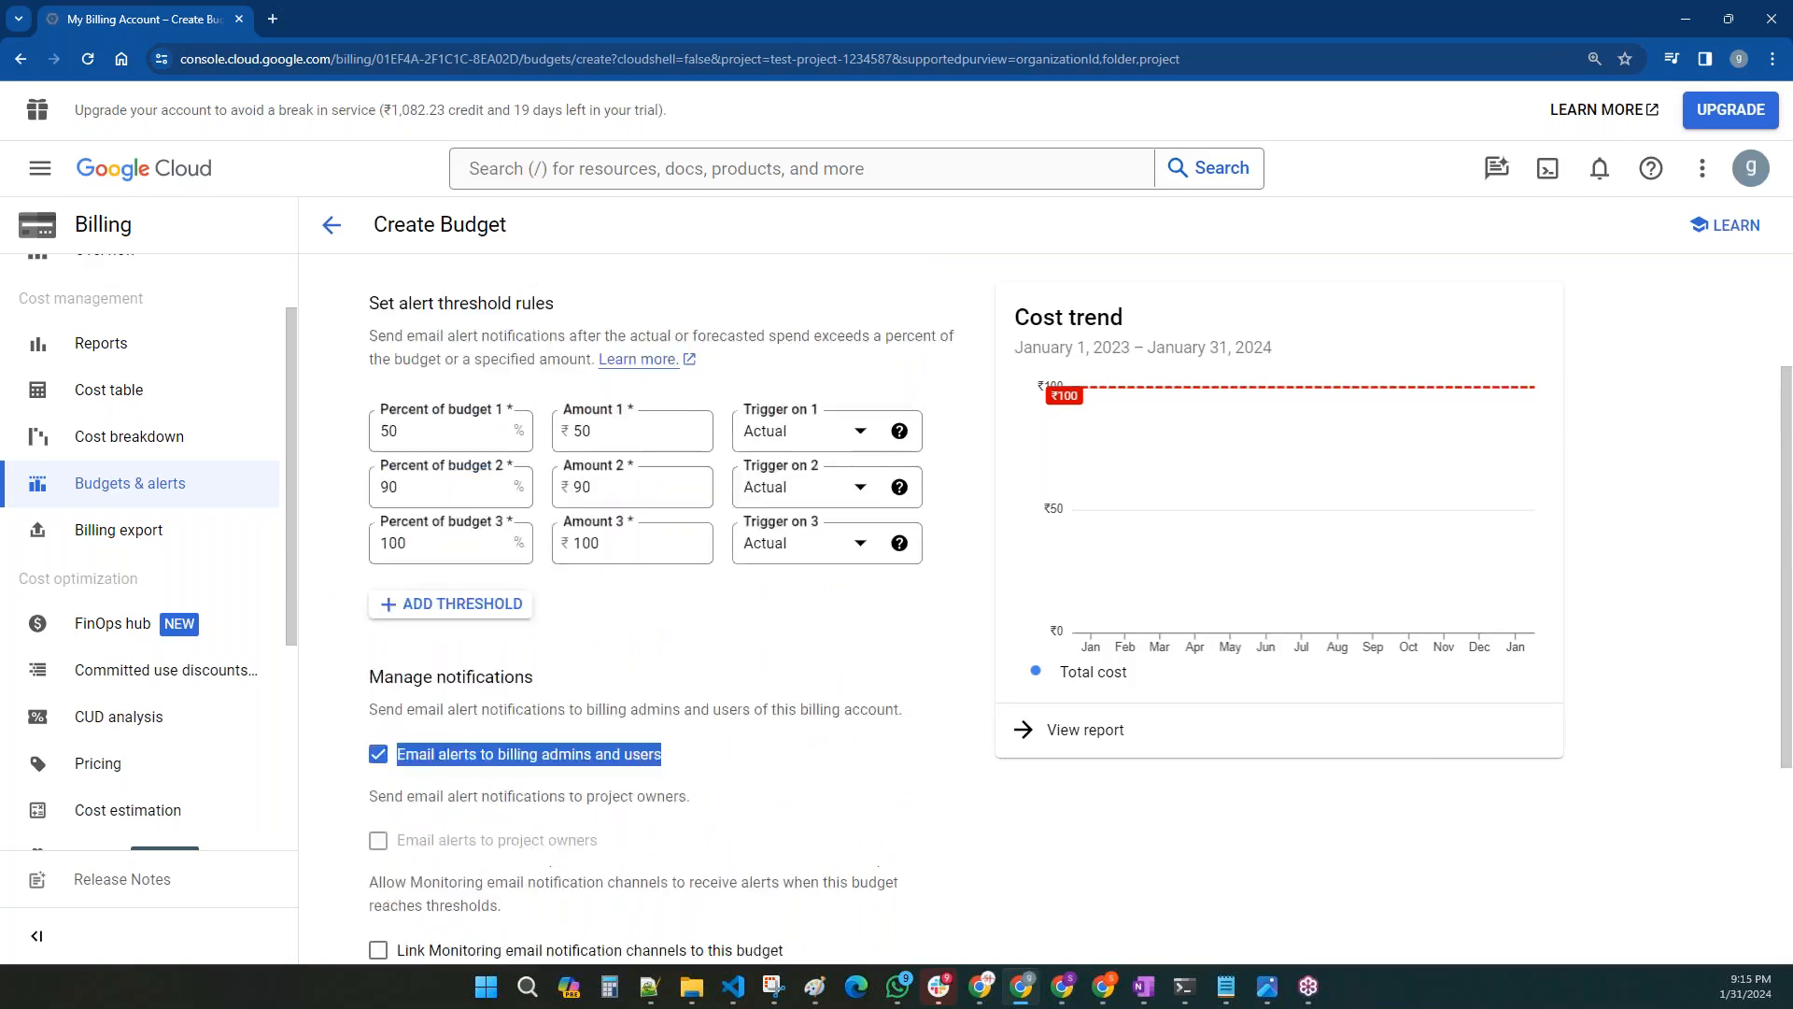
- Set the second alert threshold to 75% of the budget and finish creating the budget
{"action": "left_click_drag", "start_coordinate": [411, 612], "coordinate": [352, 640]}
{"action": "type", "text": "75"}
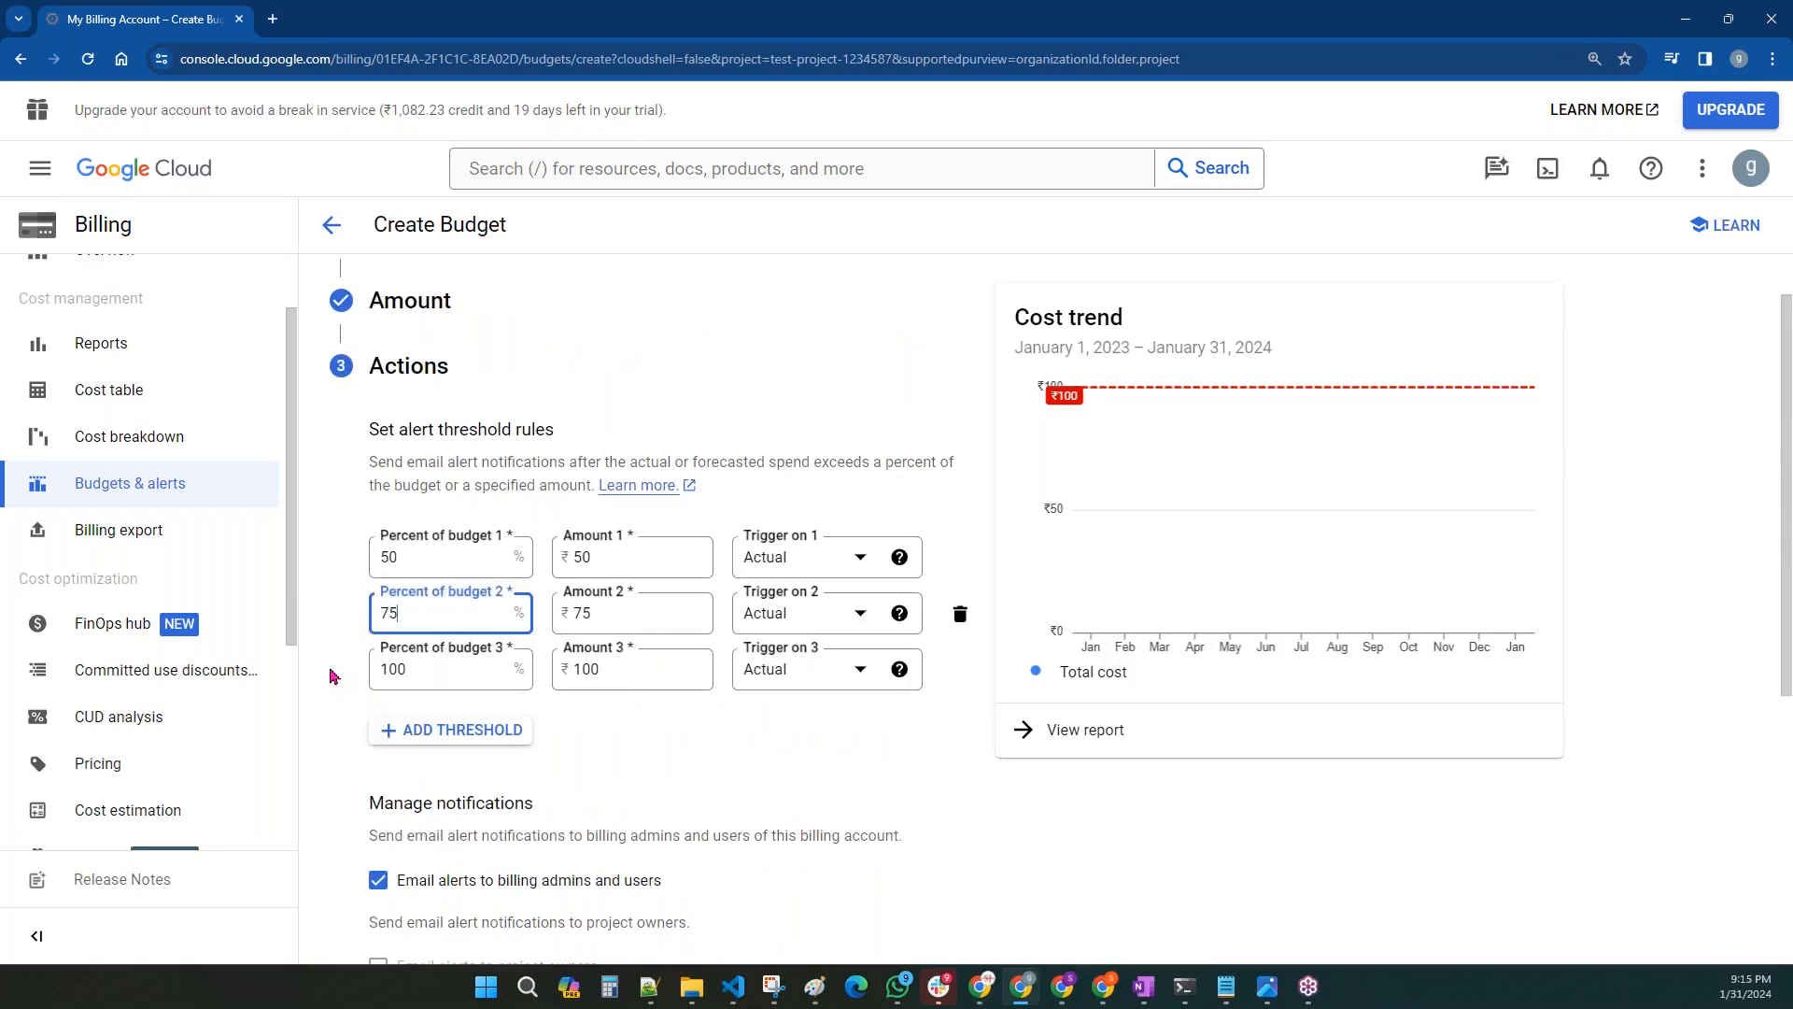
{"action": "left_click", "coordinate": [331, 675]}
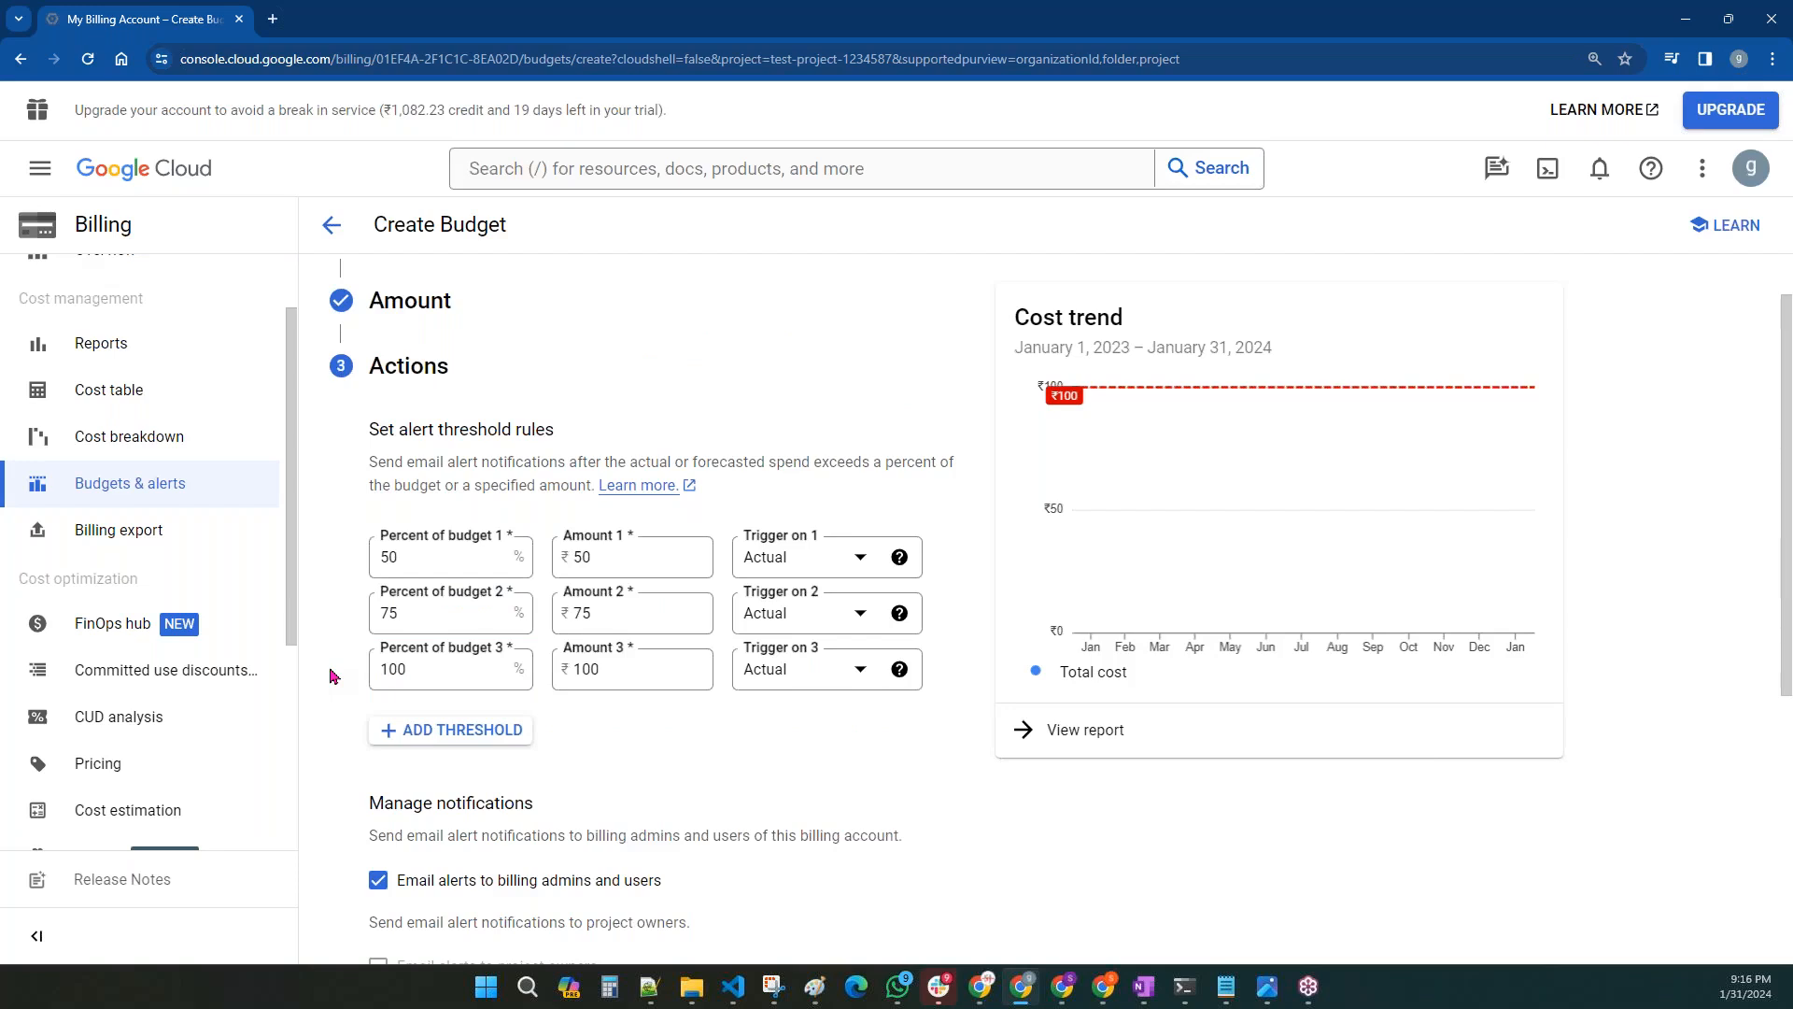
{"action": "scroll", "coordinate": [338, 673], "scroll_direction": "down", "scroll_amount": 5}
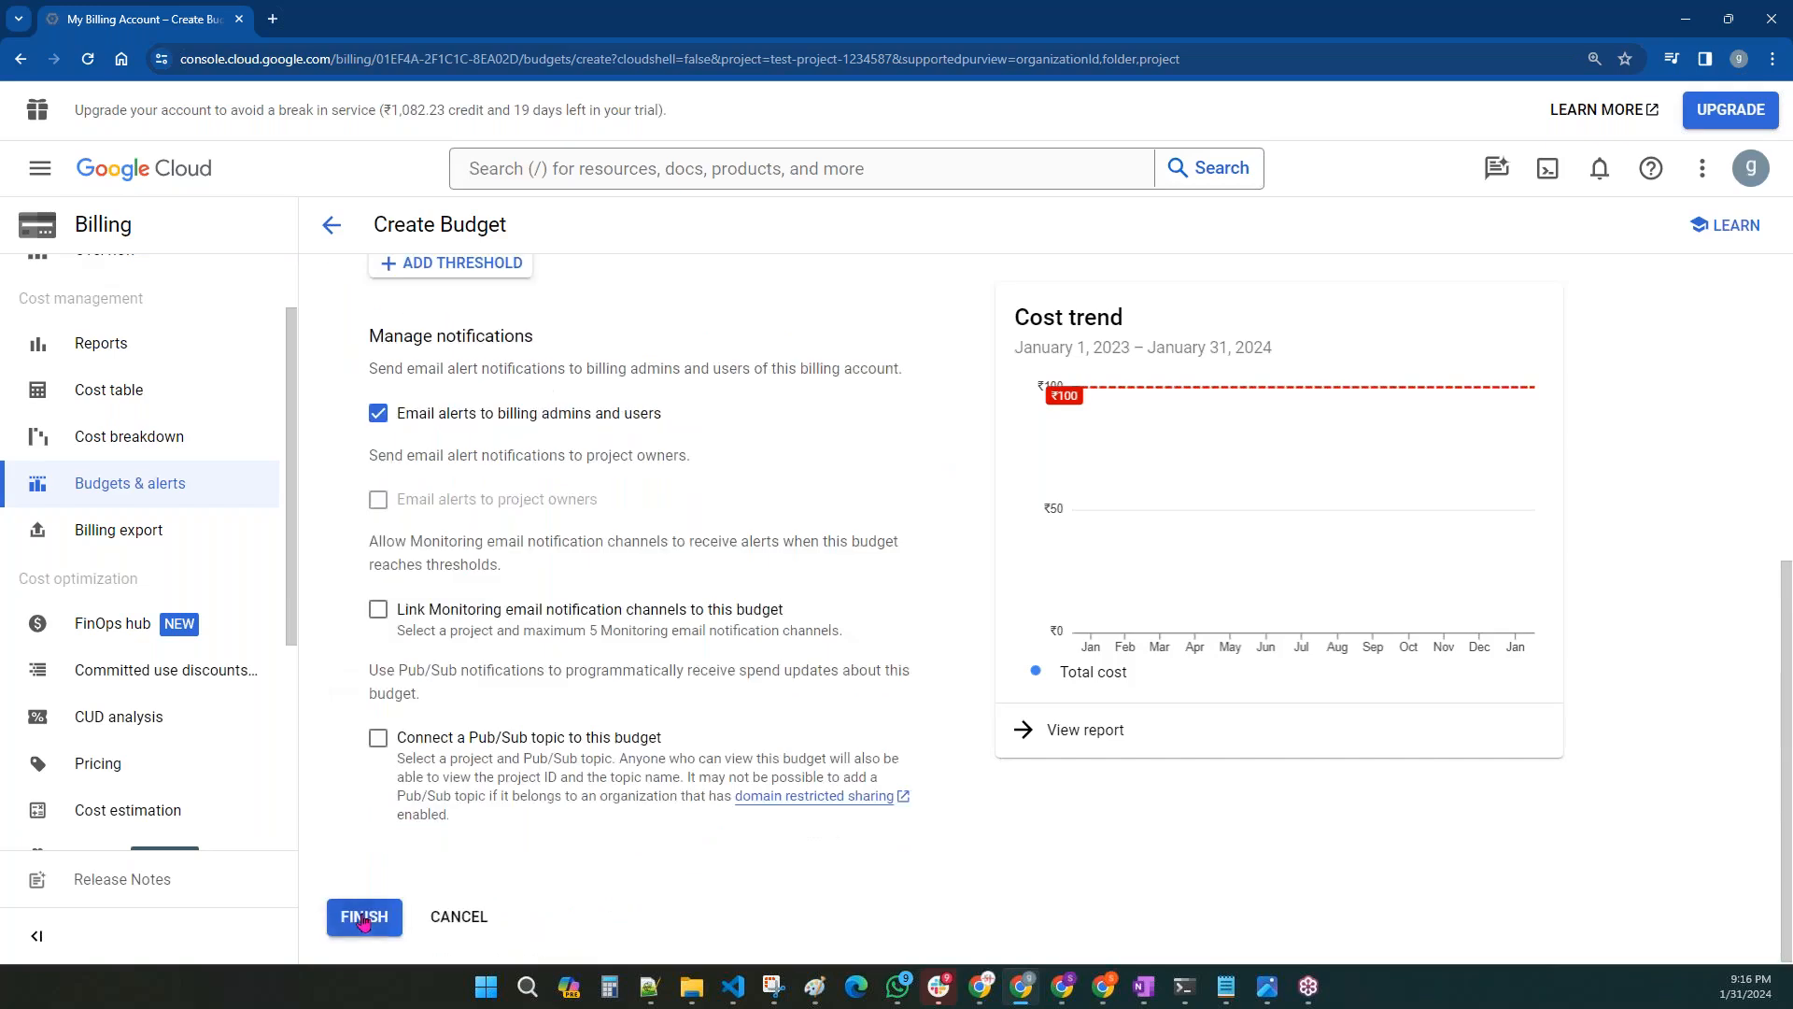
{"action": "left_click", "coordinate": [360, 913]}
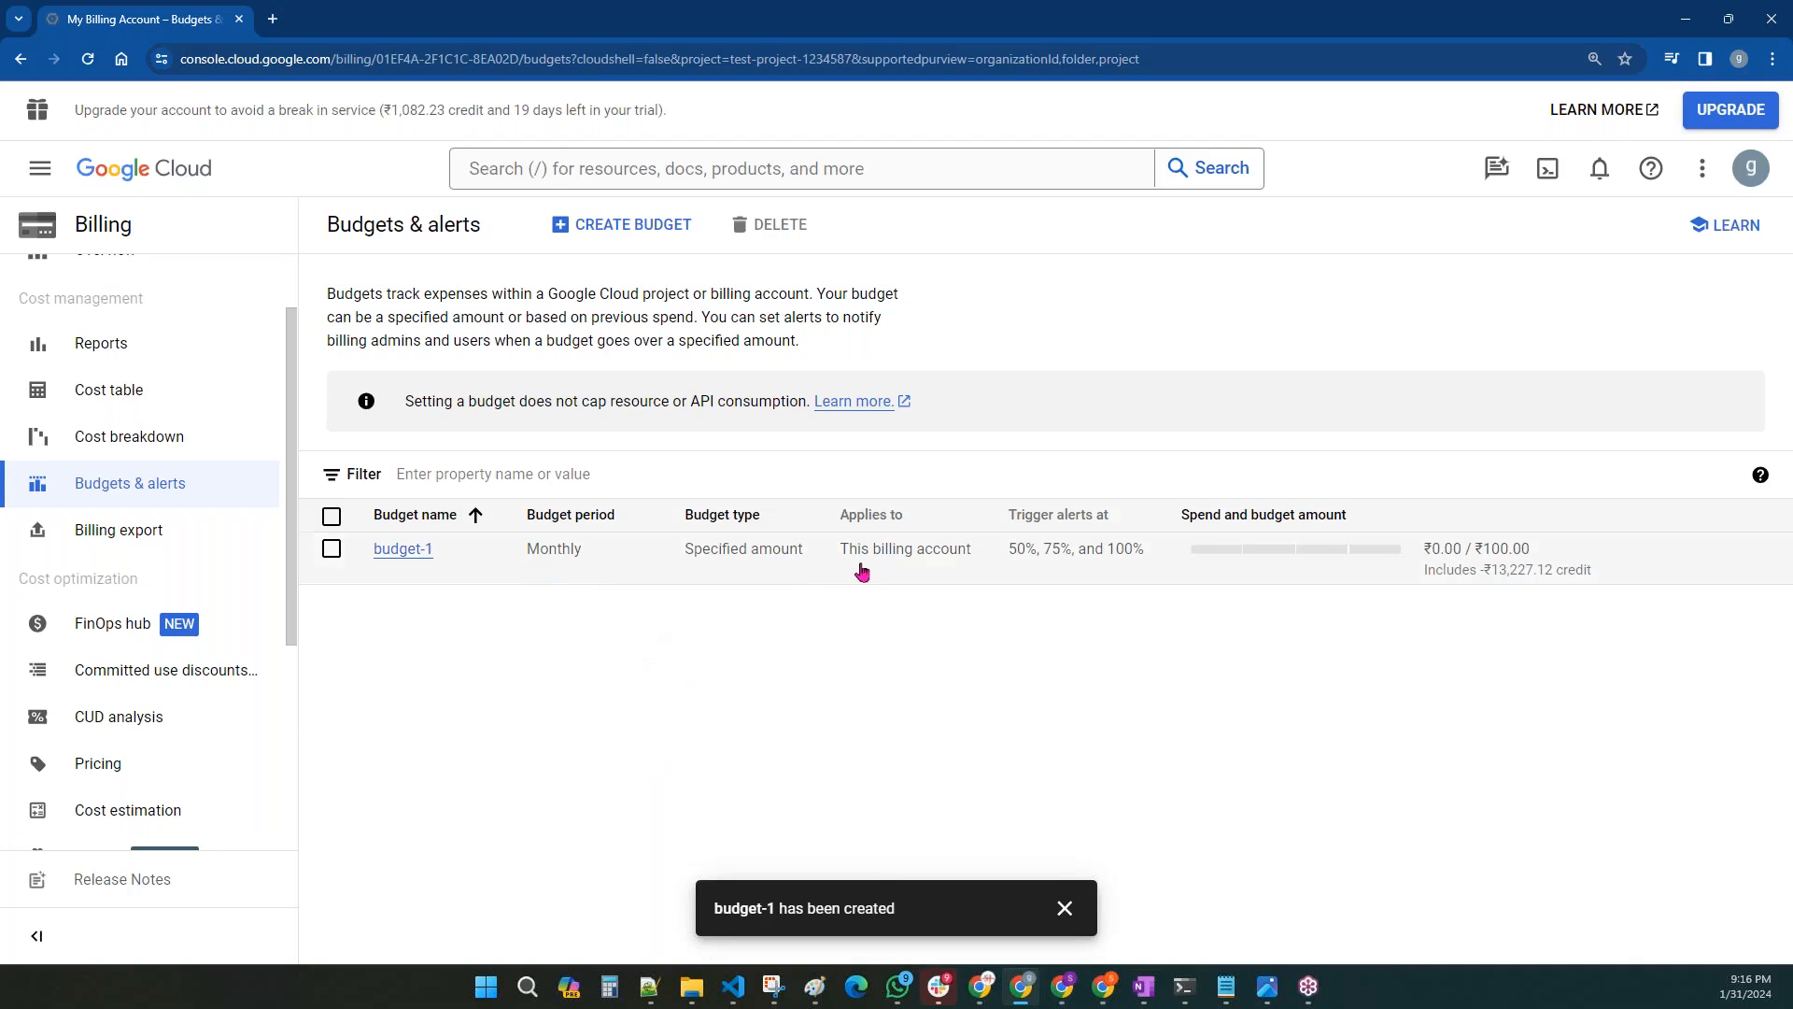
- Check the alert trigger column in the budgets list and open budget-1
{"action": "left_click_drag", "start_coordinate": [1009, 524], "coordinate": [1113, 521]}
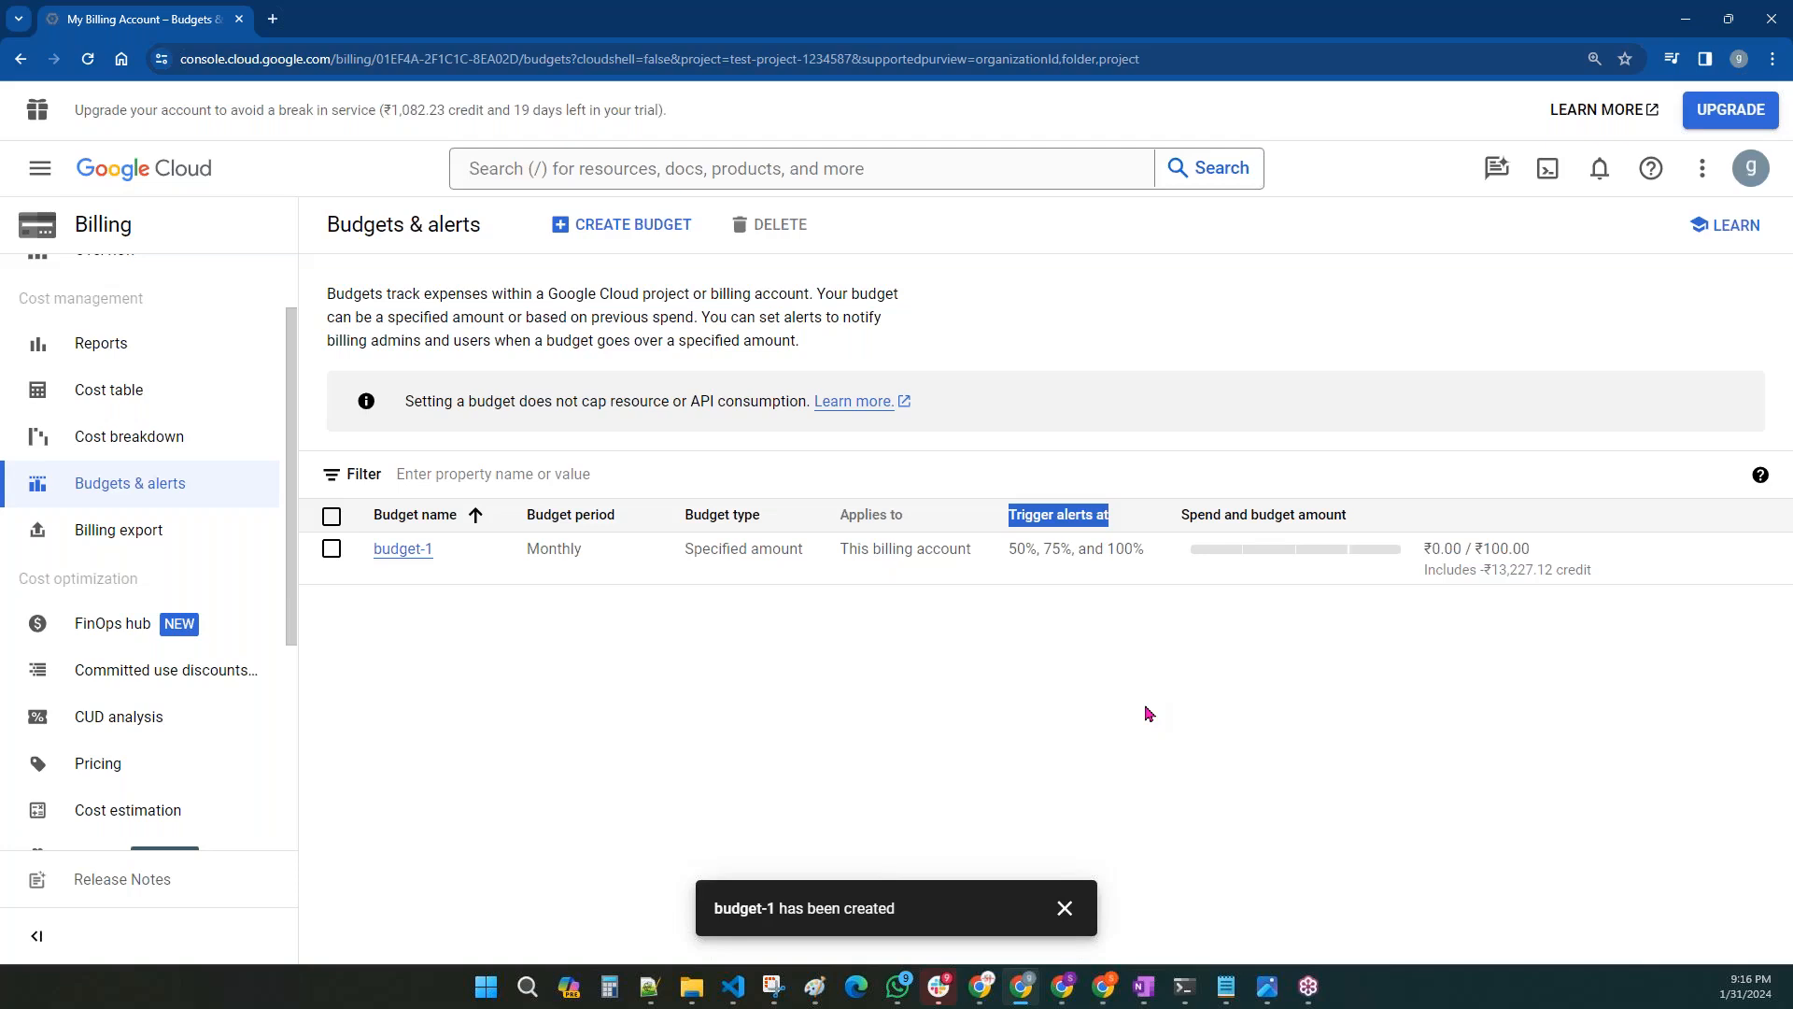
{"action": "left_click", "coordinate": [404, 550]}
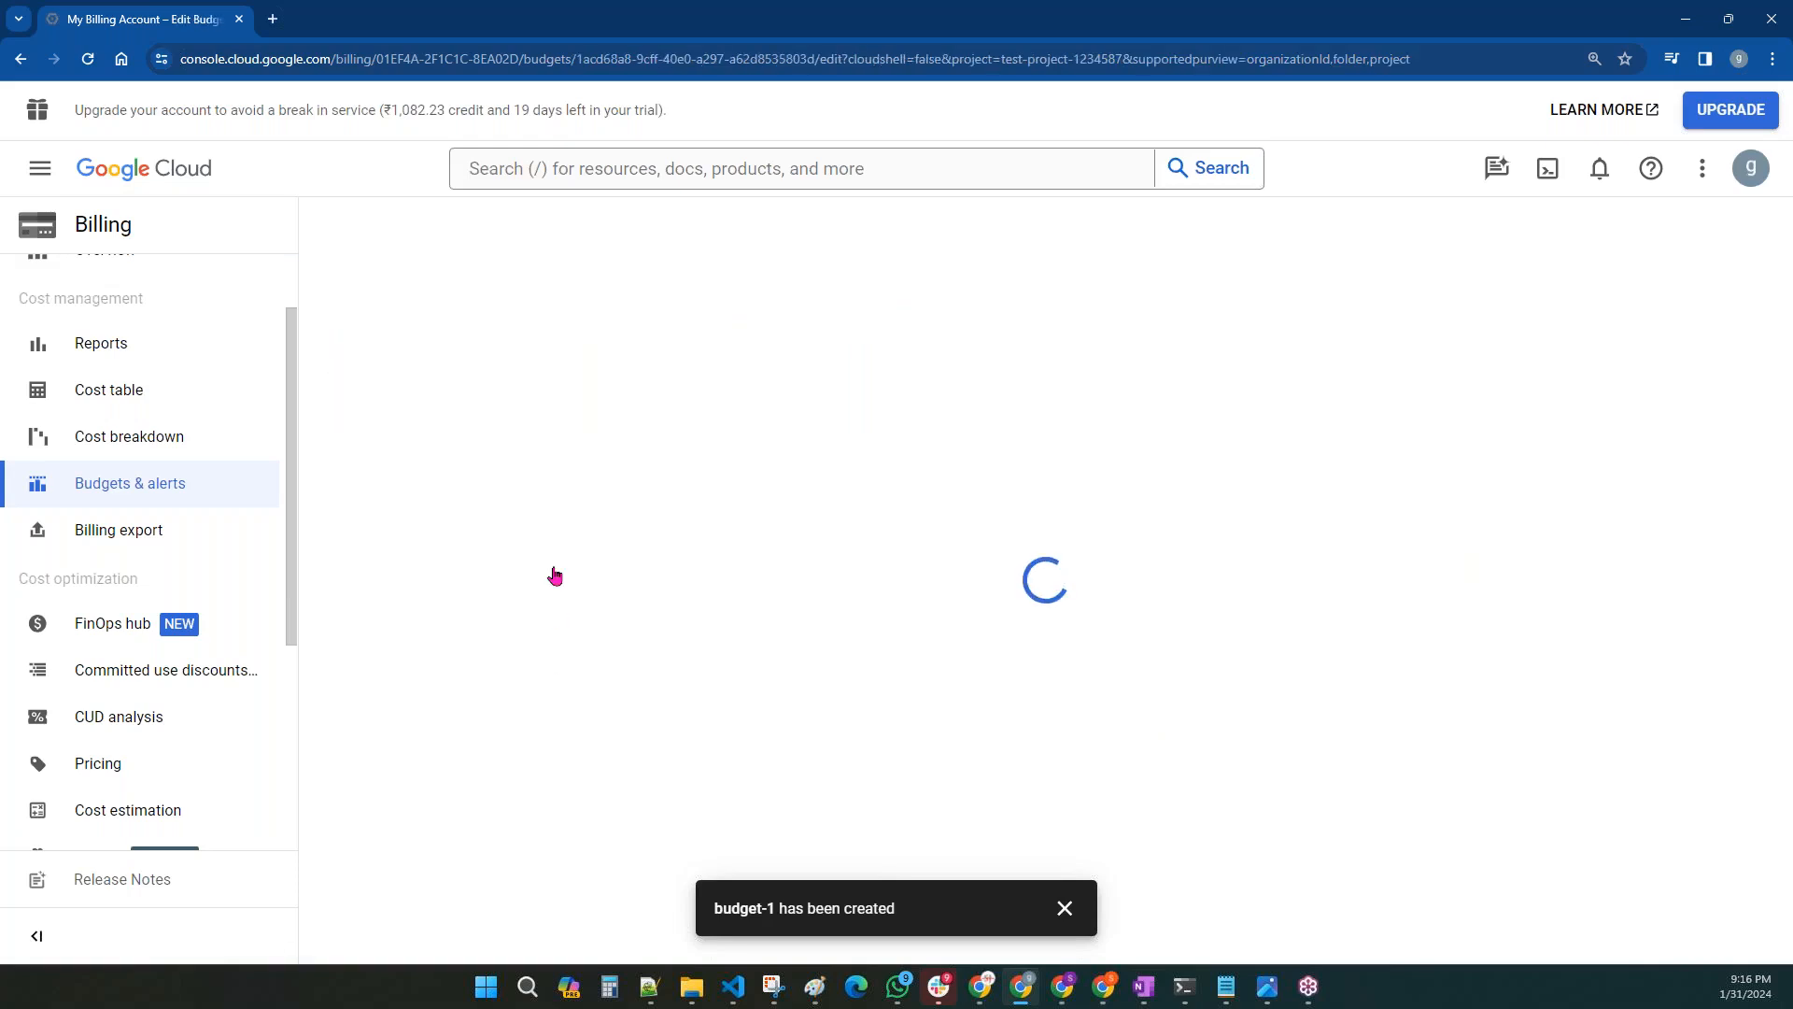
- Examine budget-1's target amount, alert threshold rules and notification options in the budget editor
{"action": "scroll", "coordinate": [565, 579], "scroll_direction": "down", "scroll_amount": 7}
{"action": "scroll", "coordinate": [558, 613], "scroll_direction": "down", "scroll_amount": 3}
{"action": "left_click", "coordinate": [393, 423]}
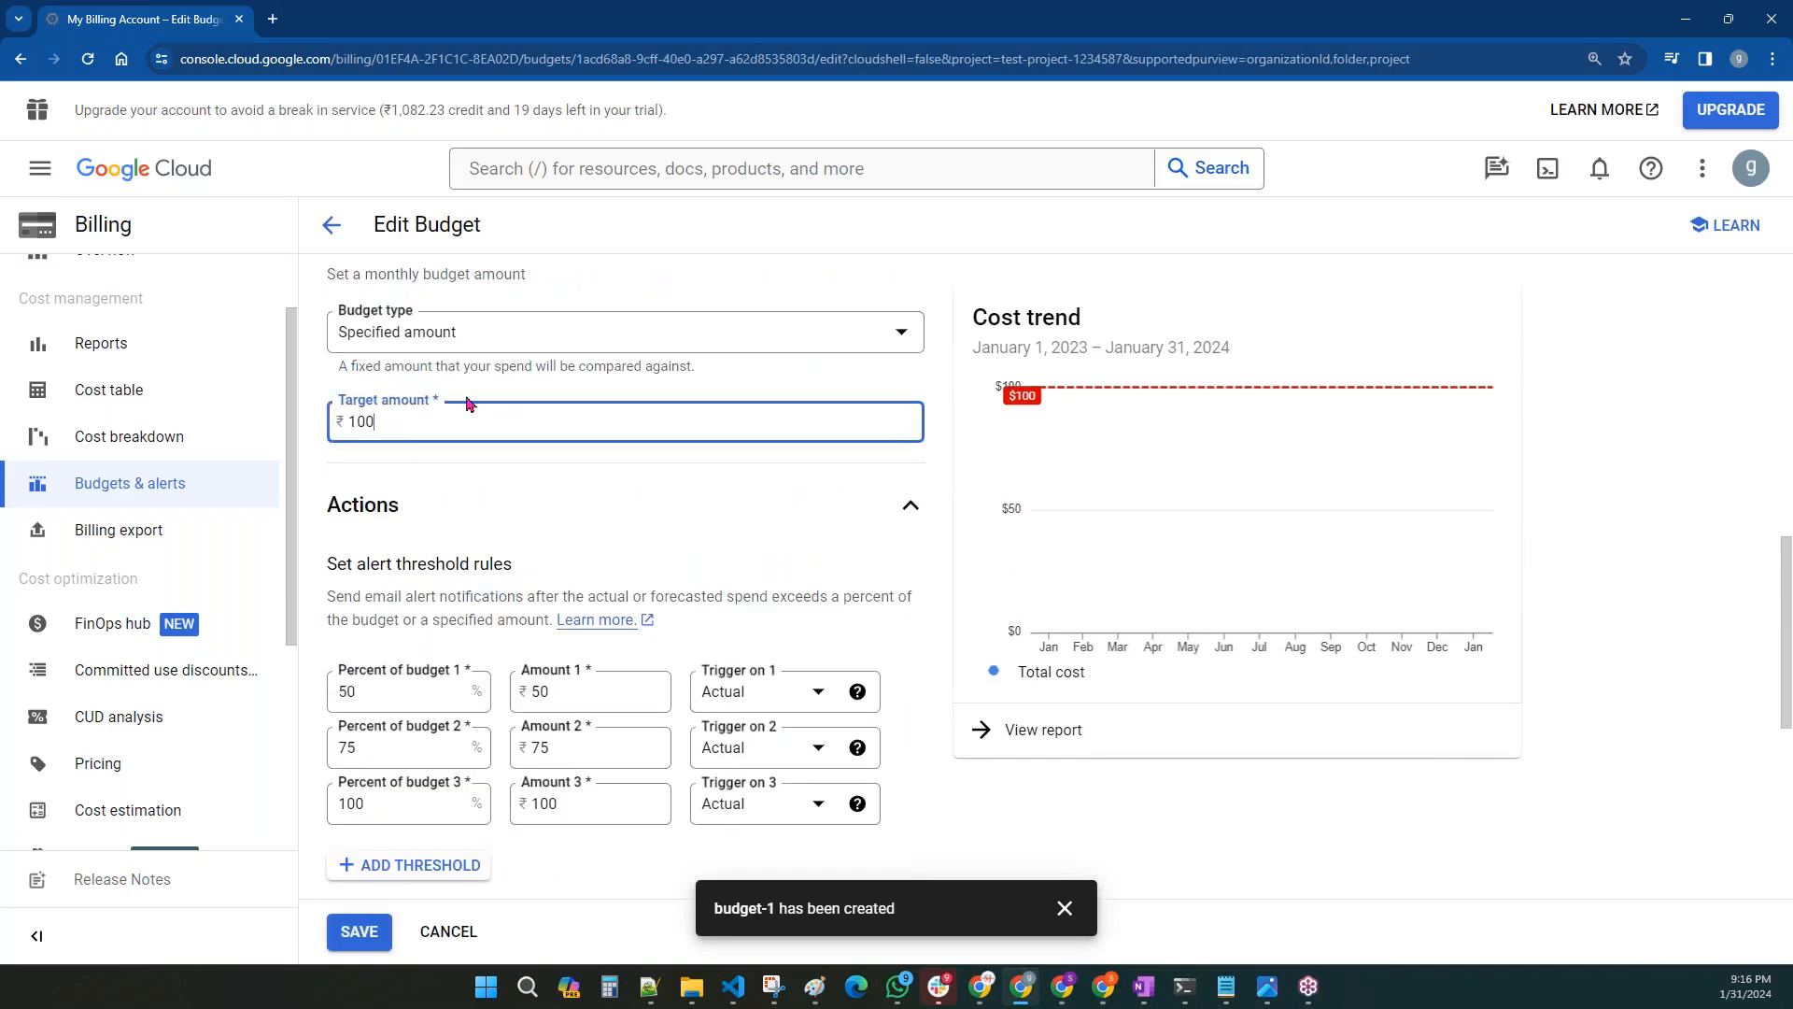
{"action": "scroll", "coordinate": [523, 551], "scroll_direction": "down", "scroll_amount": 6}
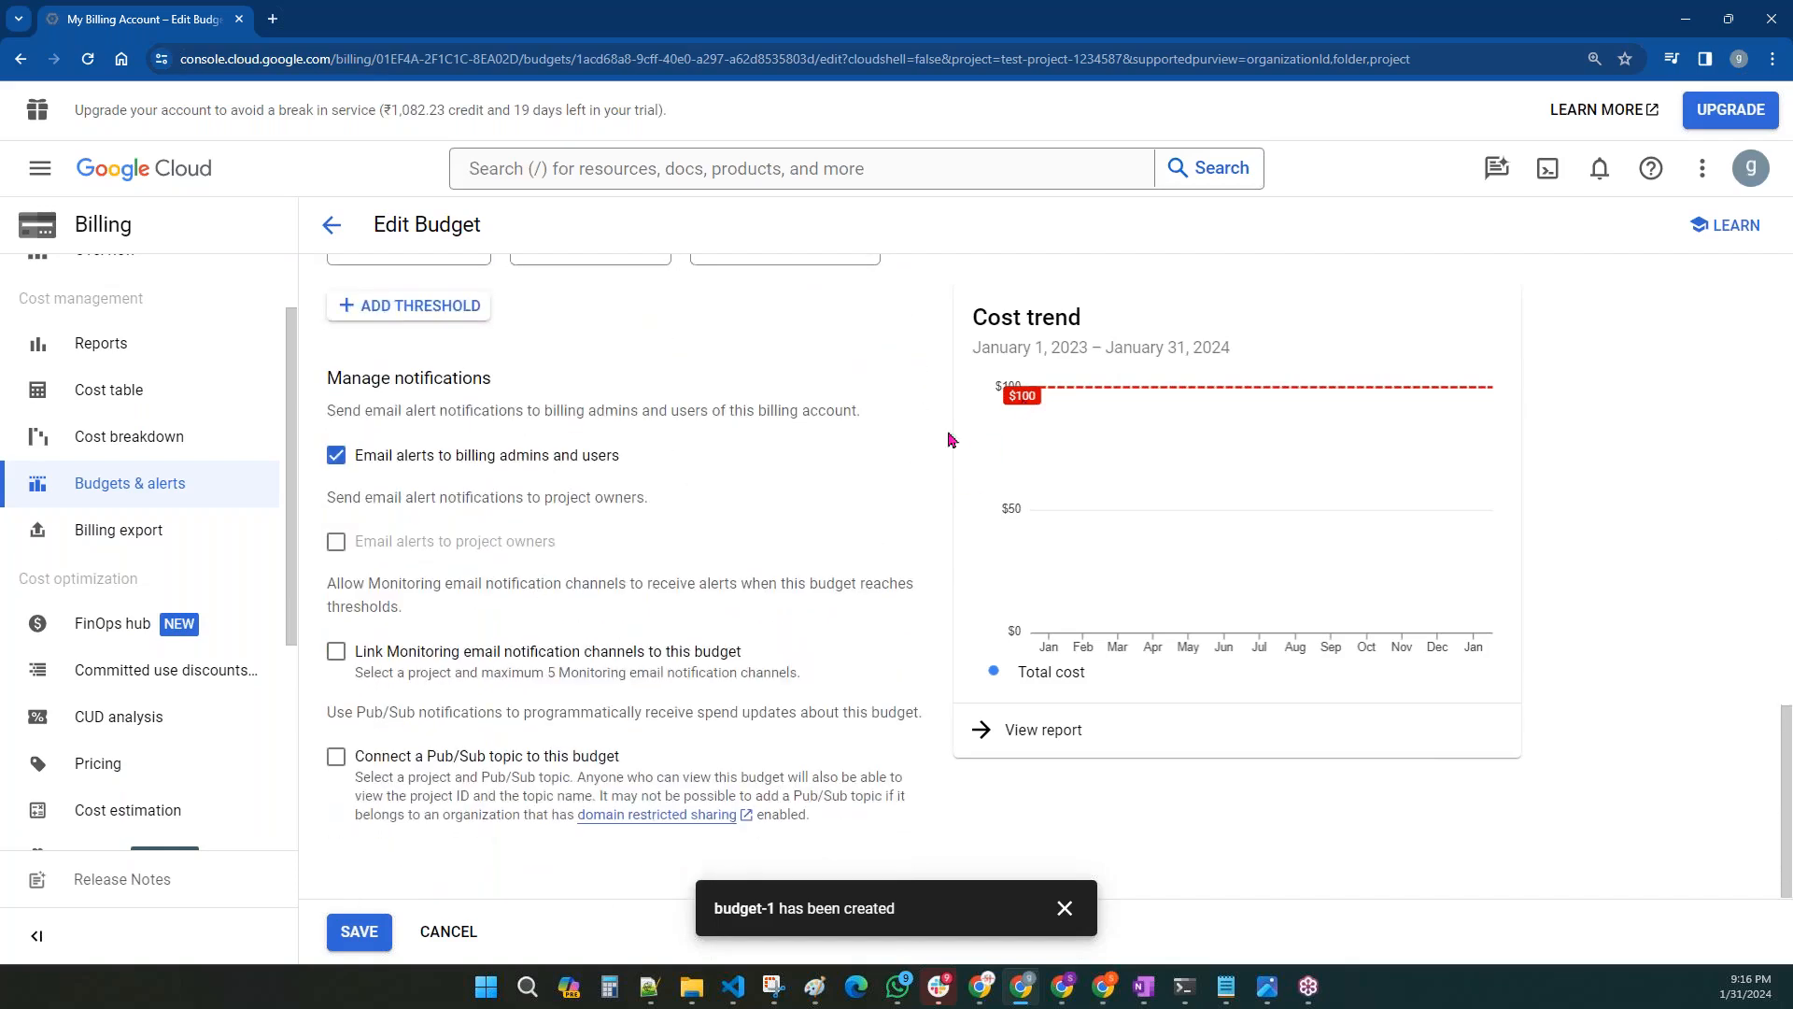
{"action": "scroll", "coordinate": [542, 436], "scroll_direction": "up", "scroll_amount": 5}
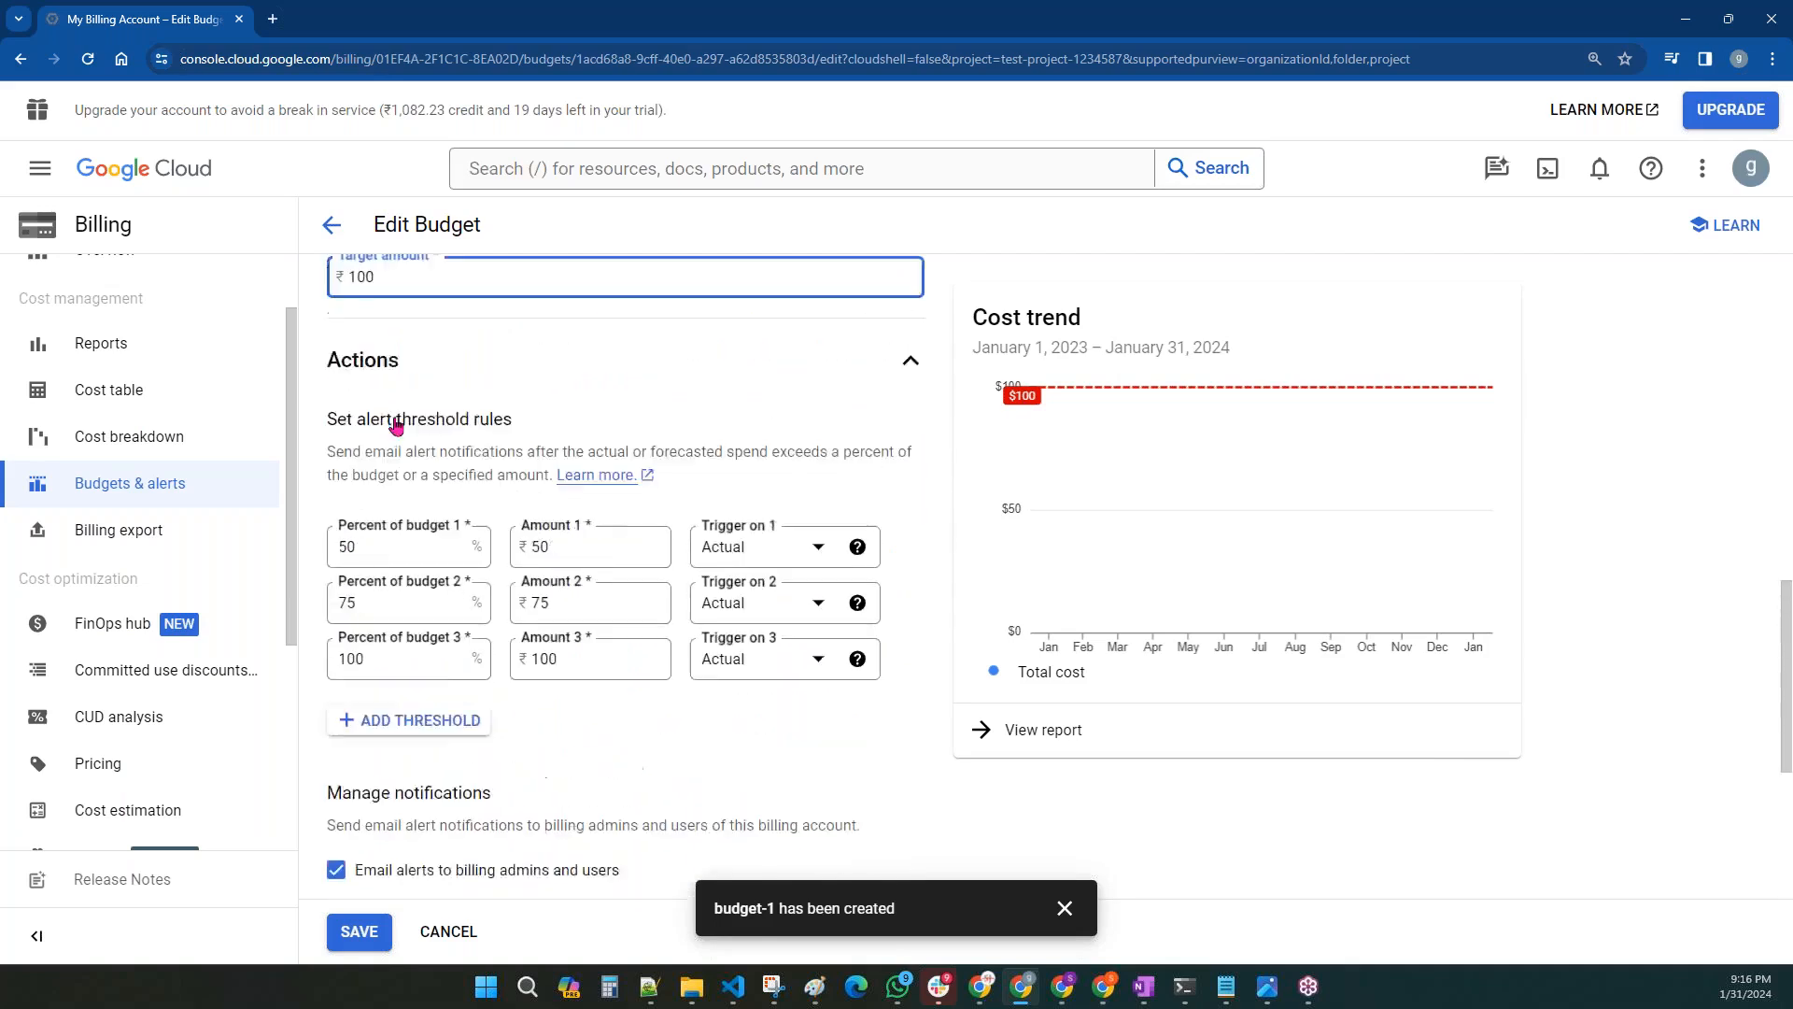
{"action": "scroll", "coordinate": [445, 452], "scroll_direction": "up", "scroll_amount": 4}
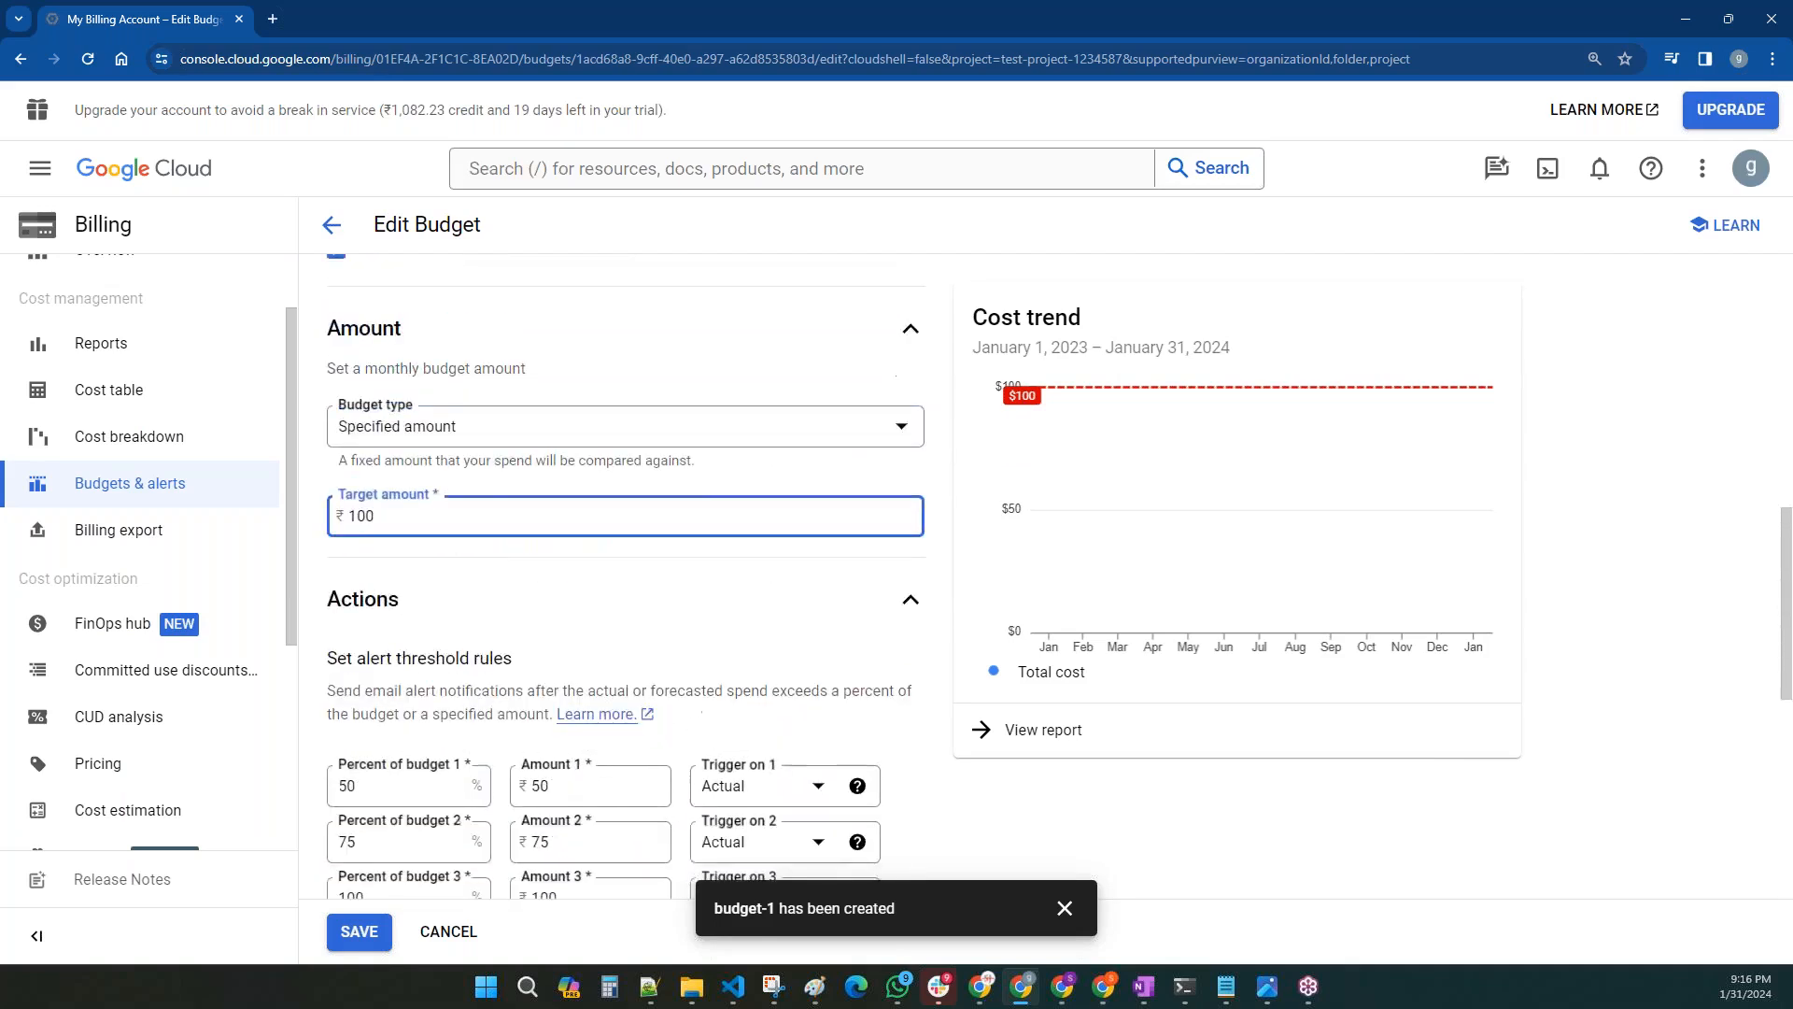
{"action": "scroll", "coordinate": [625, 574], "scroll_direction": "up", "scroll_amount": 3}
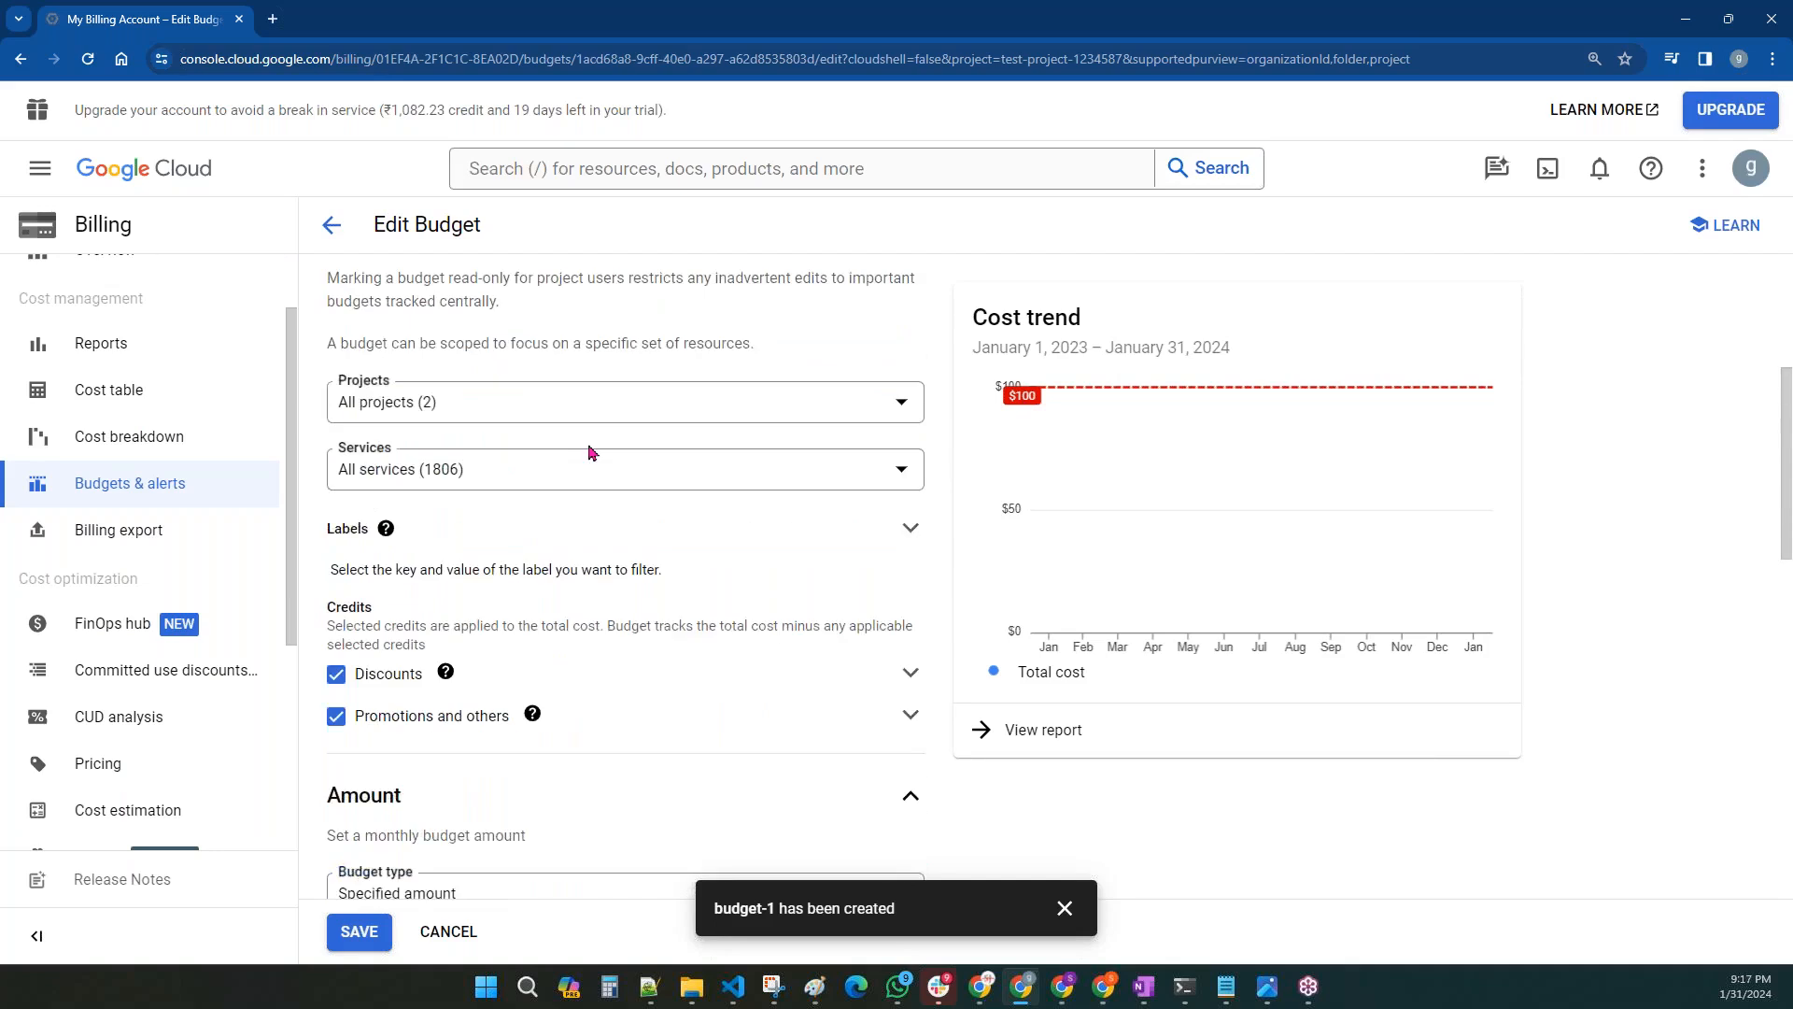
{"action": "scroll", "coordinate": [590, 452], "scroll_direction": "down", "scroll_amount": 12}
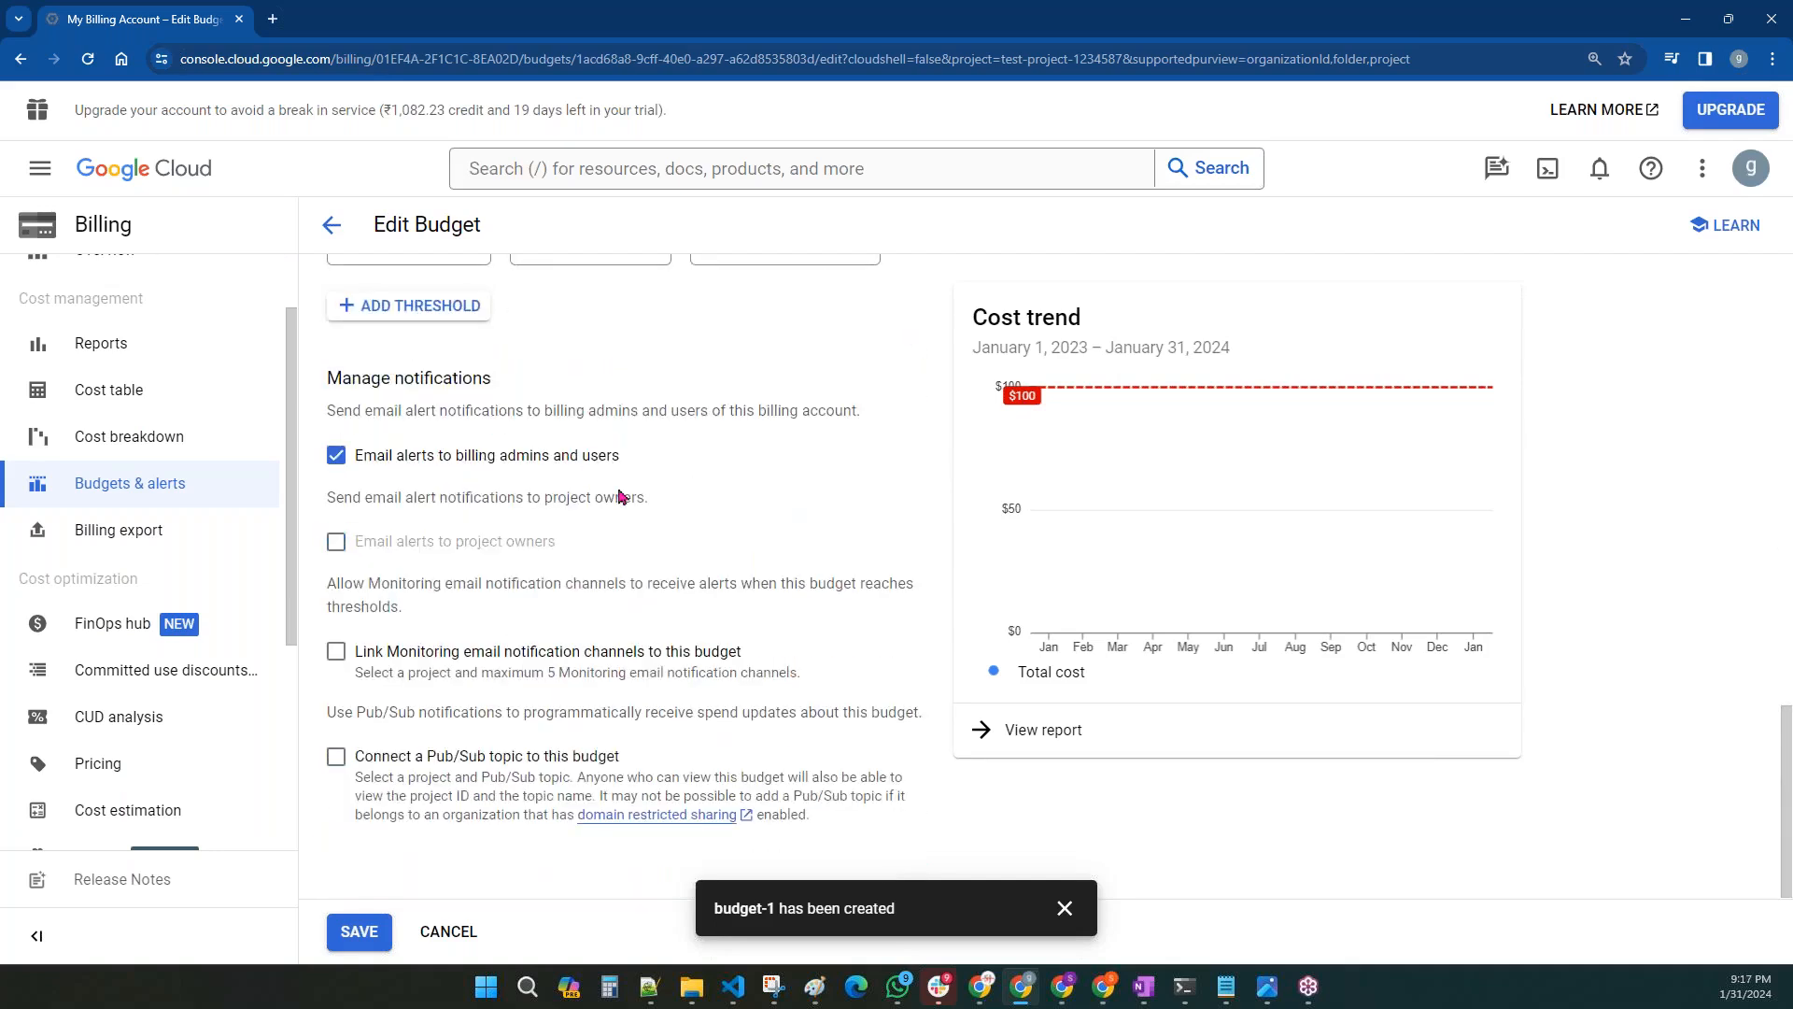
{"action": "scroll", "coordinate": [619, 496], "scroll_direction": "up", "scroll_amount": 2}
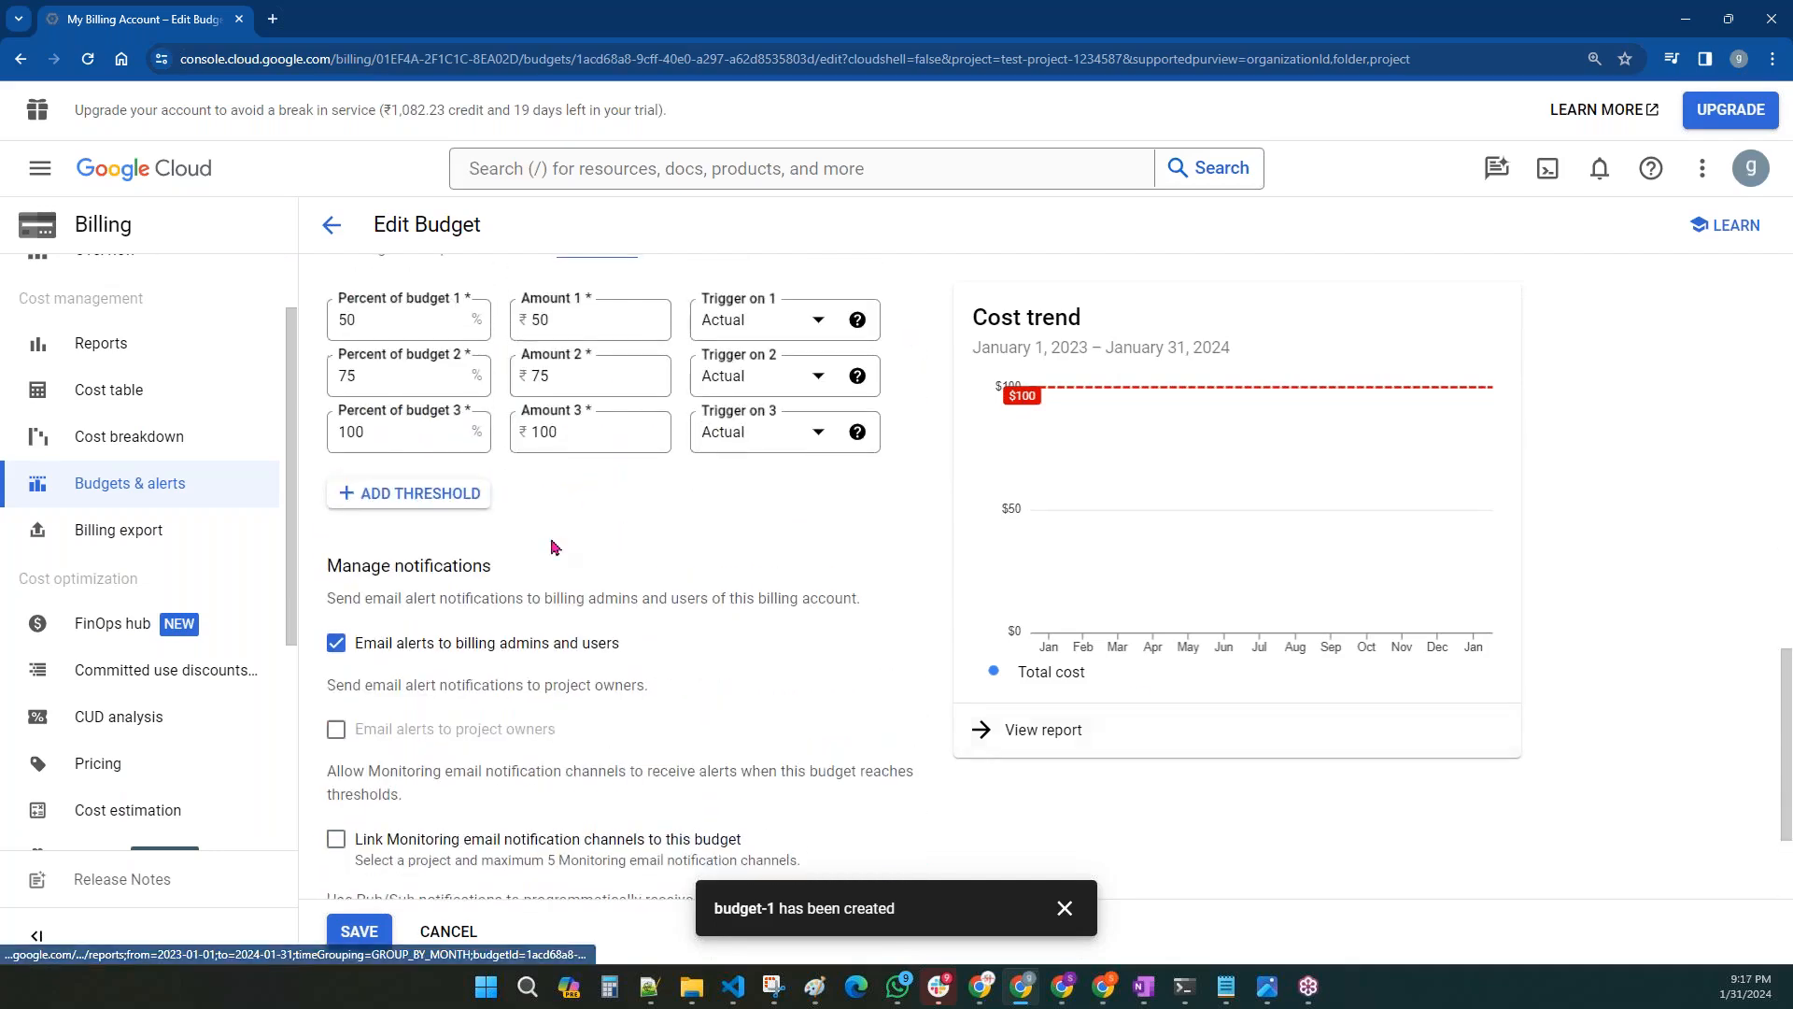
- Review budget-1's name, time range, projects, services and credits scope, and leave the editor without saving
{"action": "scroll", "coordinate": [551, 546], "scroll_direction": "up", "scroll_amount": 3}
{"action": "scroll", "coordinate": [590, 700], "scroll_direction": "up", "scroll_amount": 4}
{"action": "scroll", "coordinate": [534, 516], "scroll_direction": "up", "scroll_amount": 7}
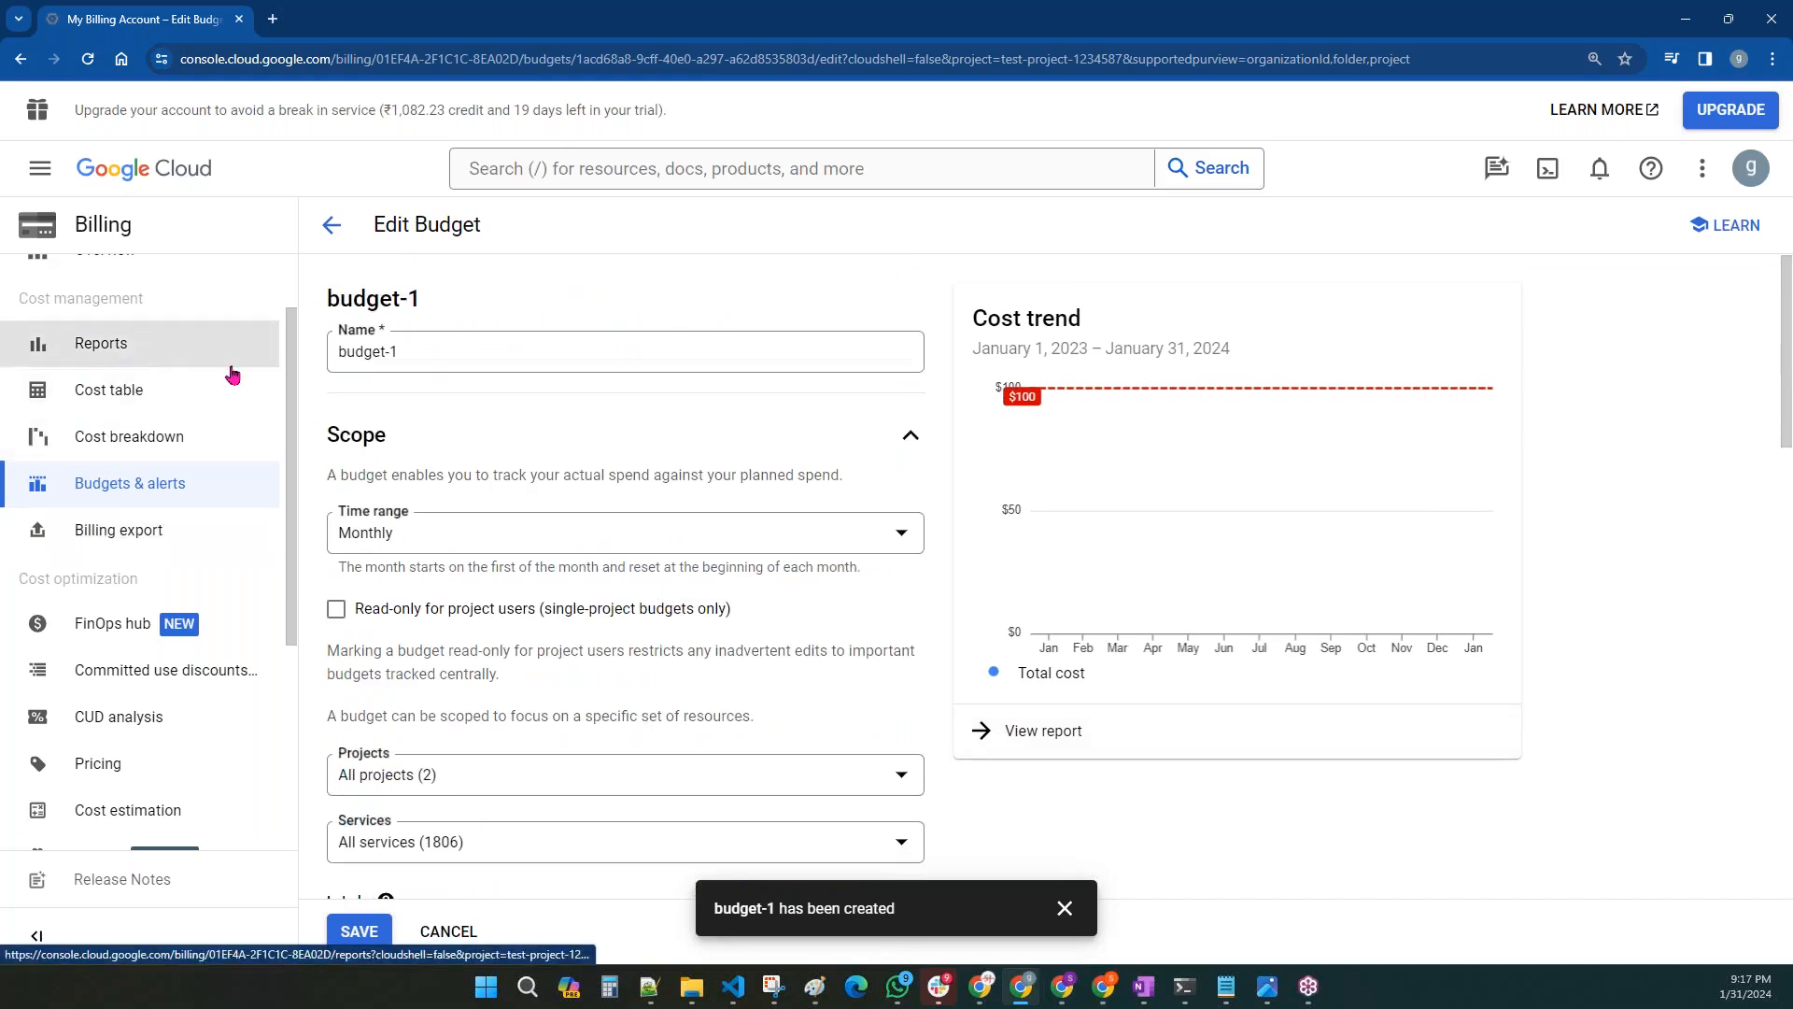
{"action": "scroll", "coordinate": [614, 674], "scroll_direction": "down", "scroll_amount": 4}
{"action": "scroll", "coordinate": [135, 768], "scroll_direction": "down", "scroll_amount": 1}
{"action": "scroll", "coordinate": [141, 747], "scroll_direction": "down", "scroll_amount": 4}
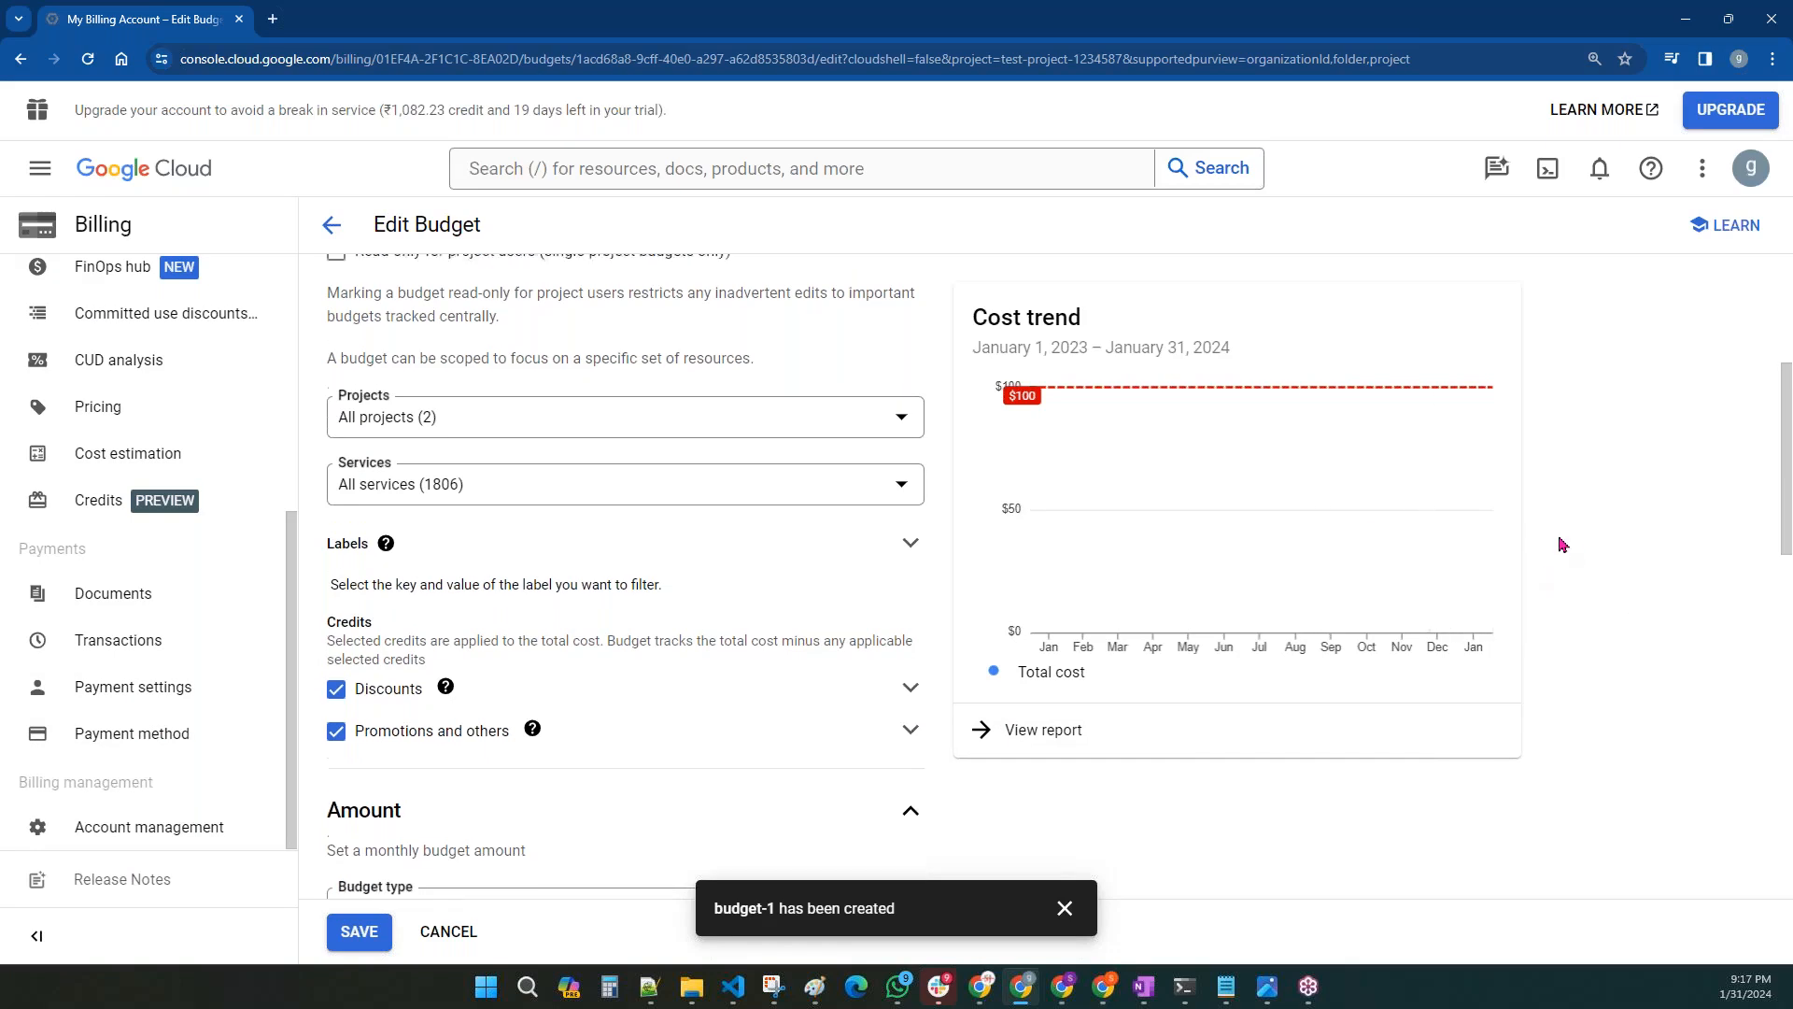
{"action": "scroll", "coordinate": [1563, 544], "scroll_direction": "up", "scroll_amount": 4}
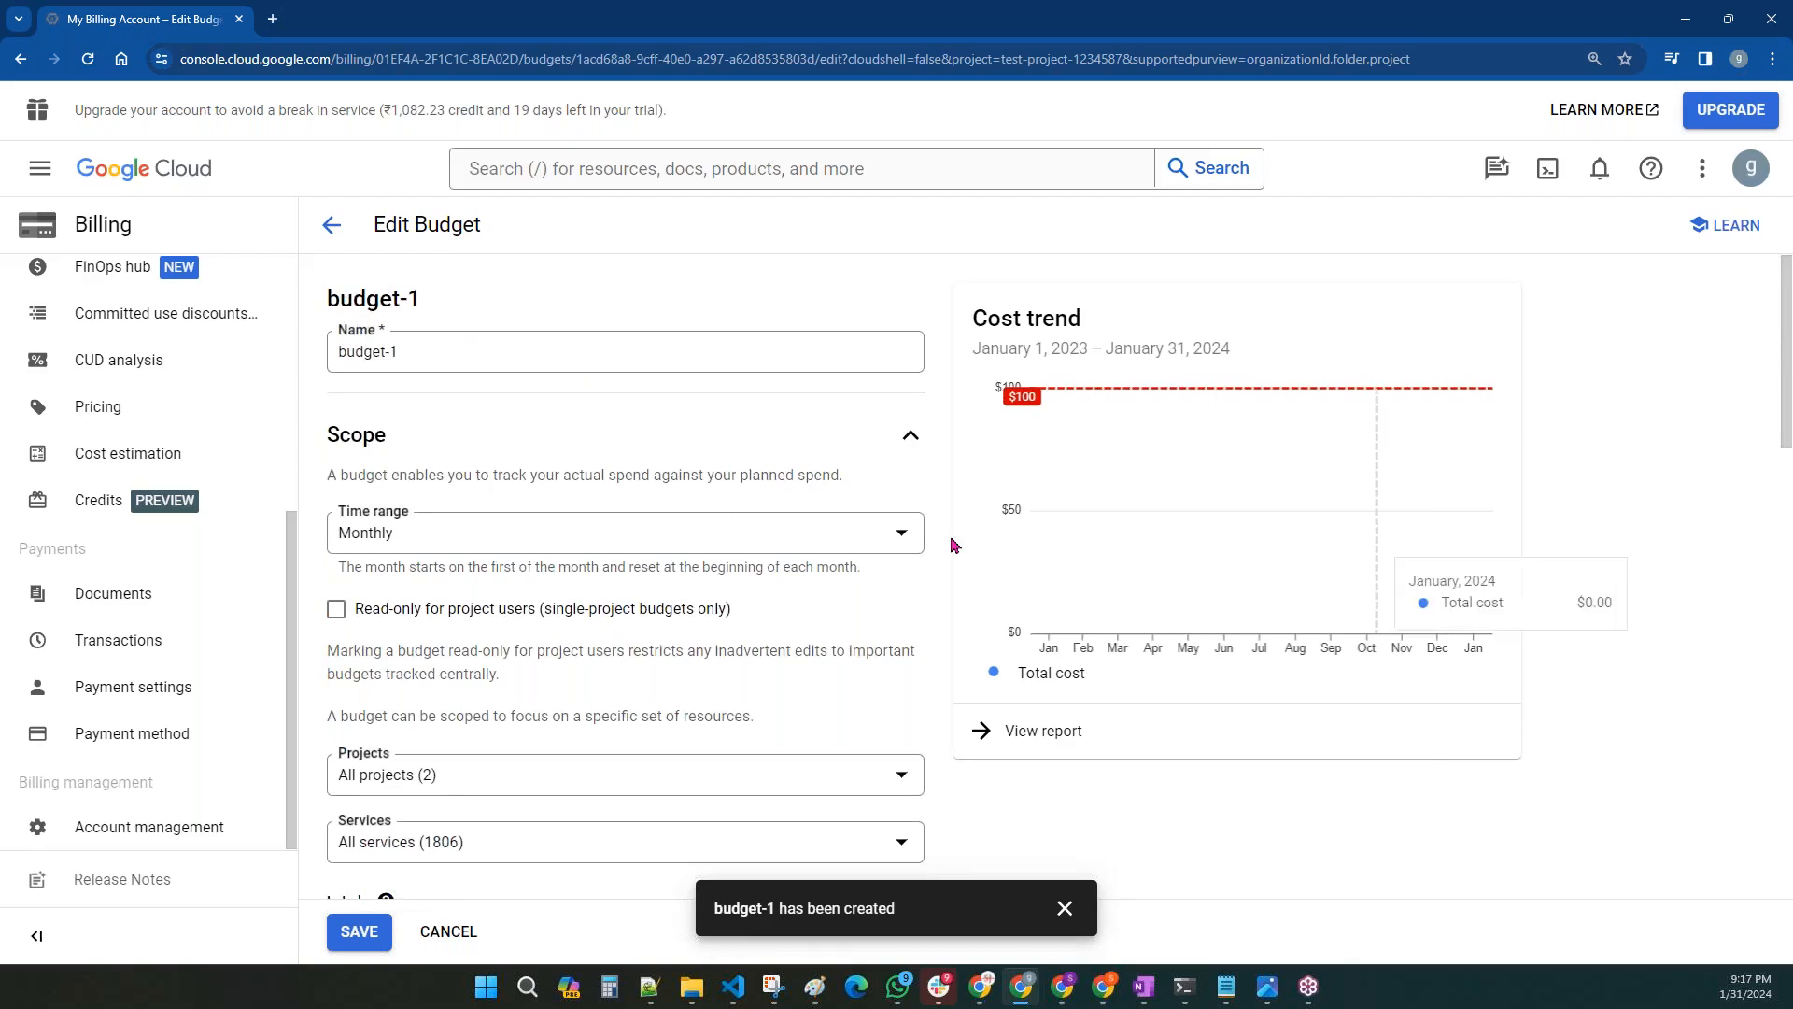
{"action": "left_click", "coordinate": [450, 931]}
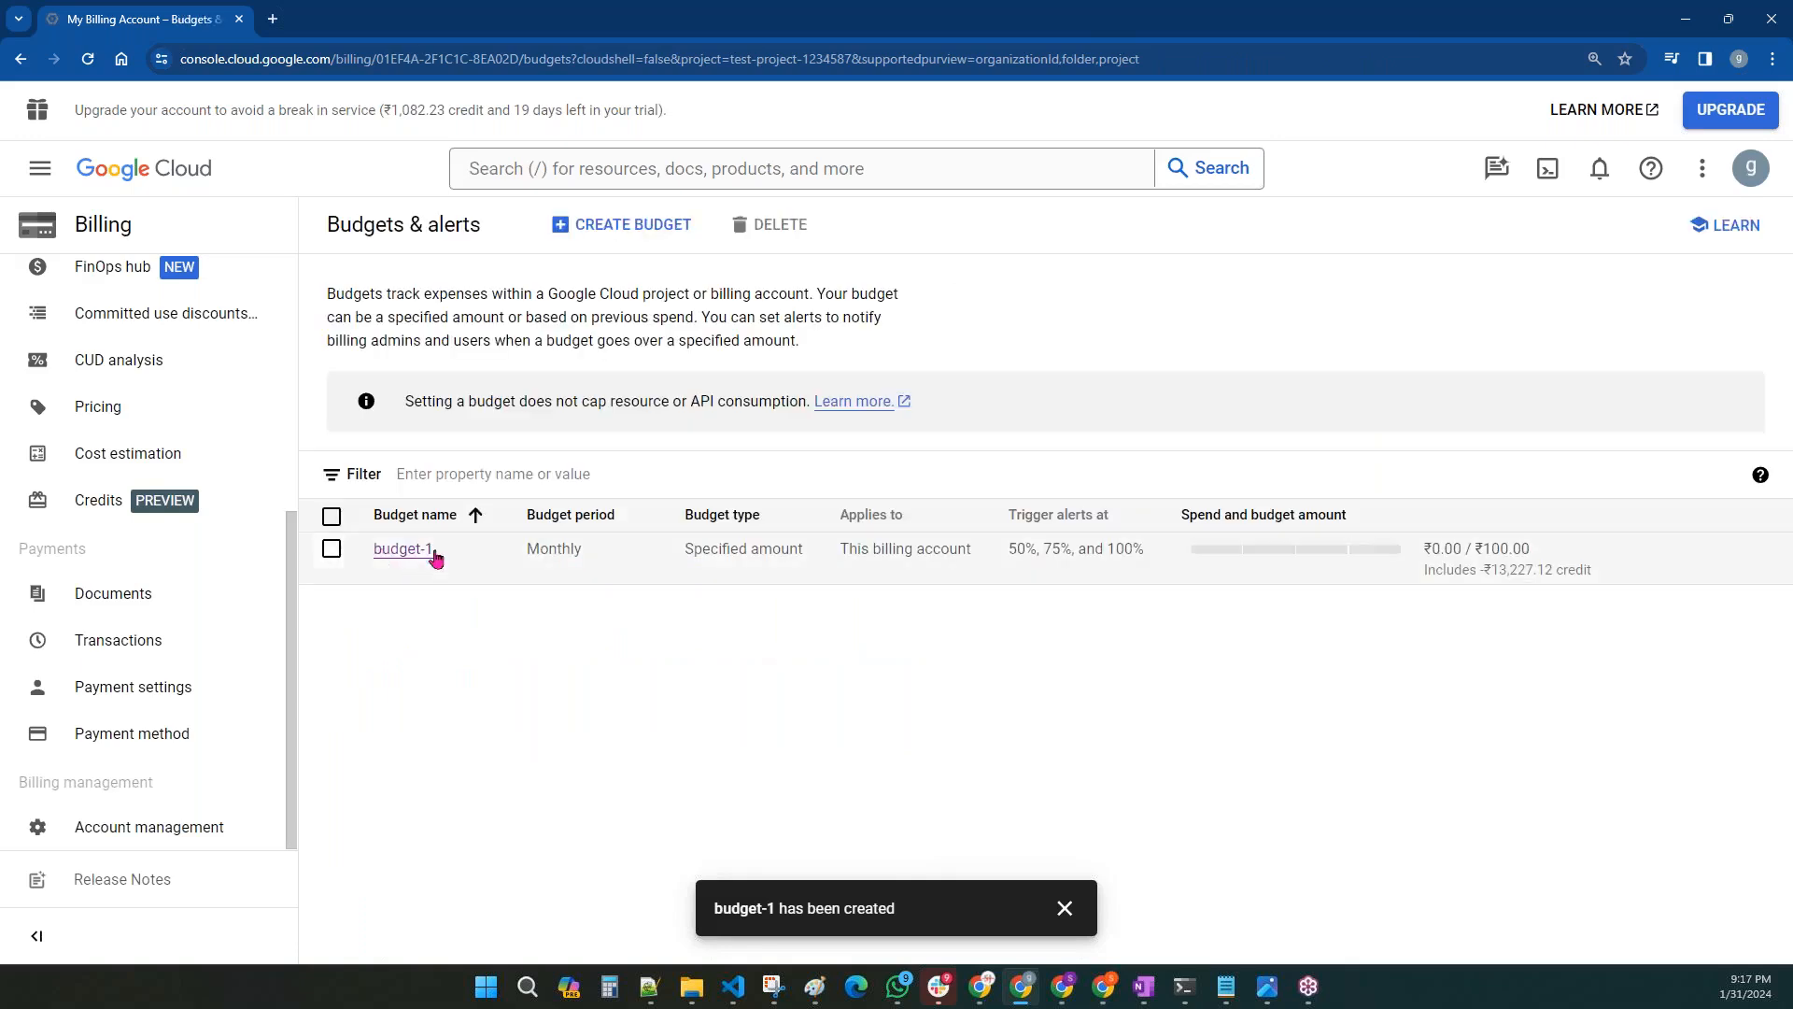
- Open the billing account's cost table and expand the gcp-evening-de-18 project to examine its costs per service
{"action": "scroll", "coordinate": [152, 621], "scroll_direction": "up", "scroll_amount": 5}
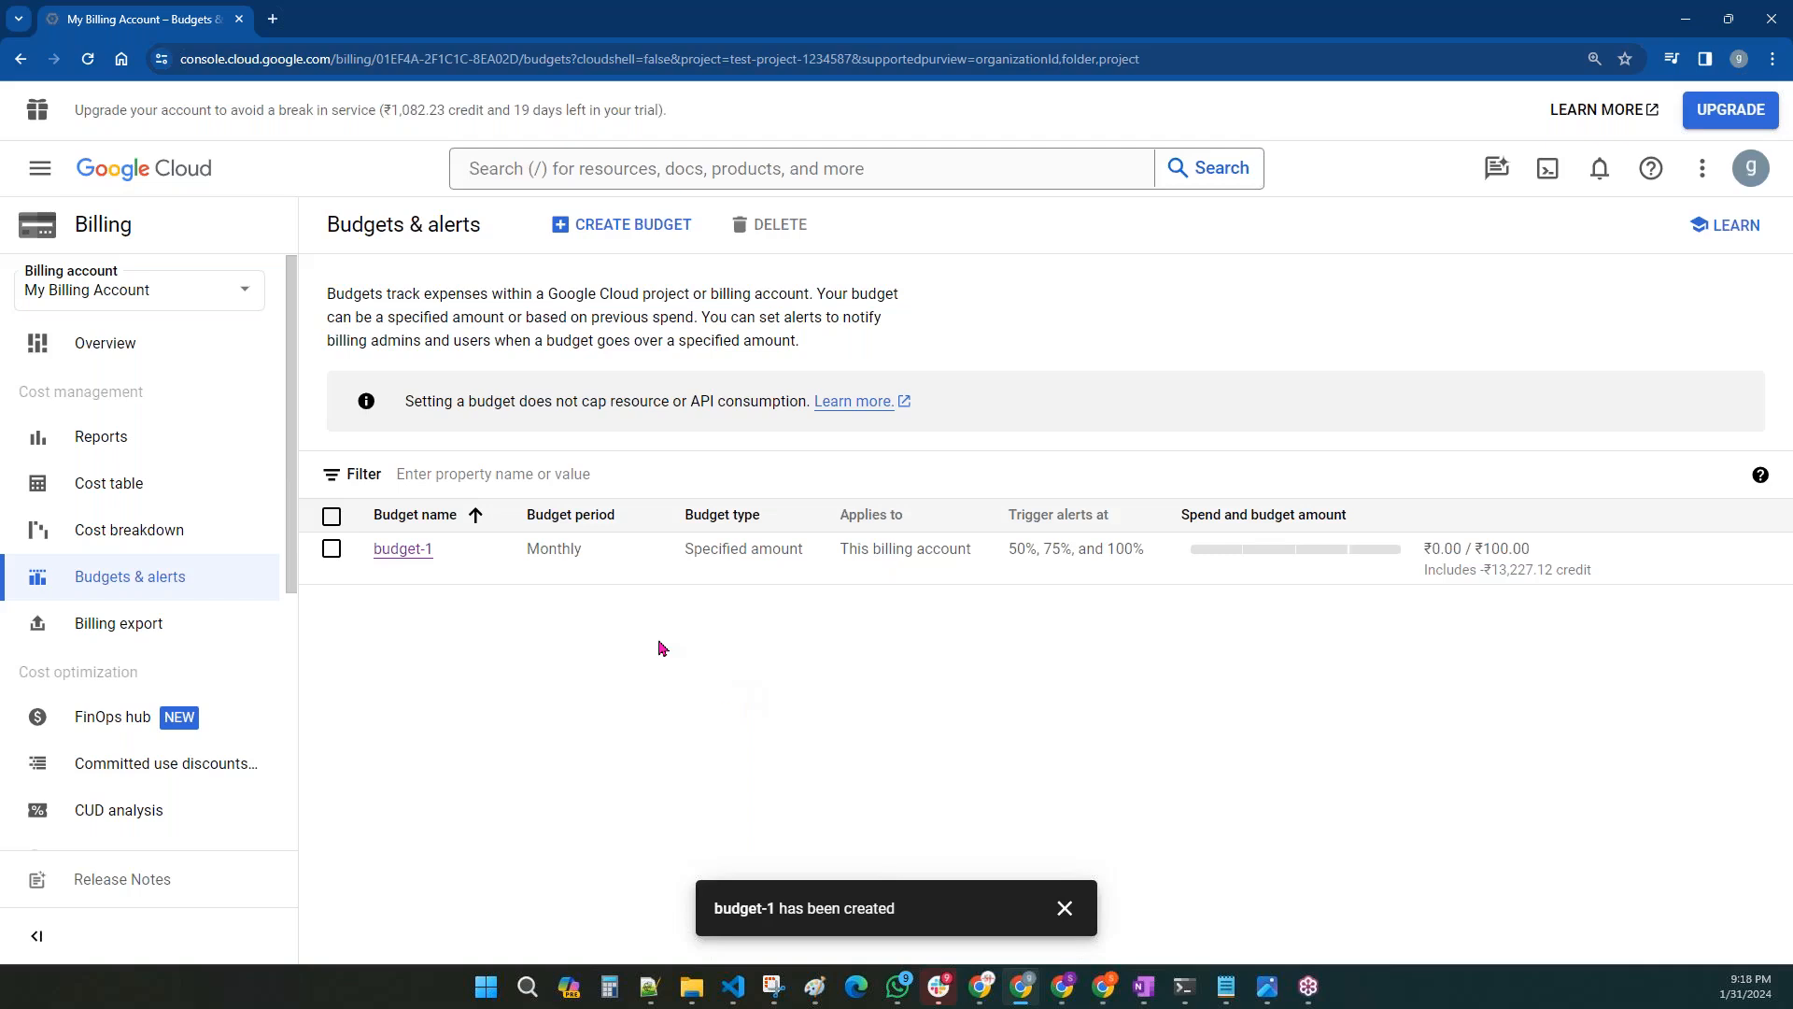
{"action": "left_click", "coordinate": [101, 487]}
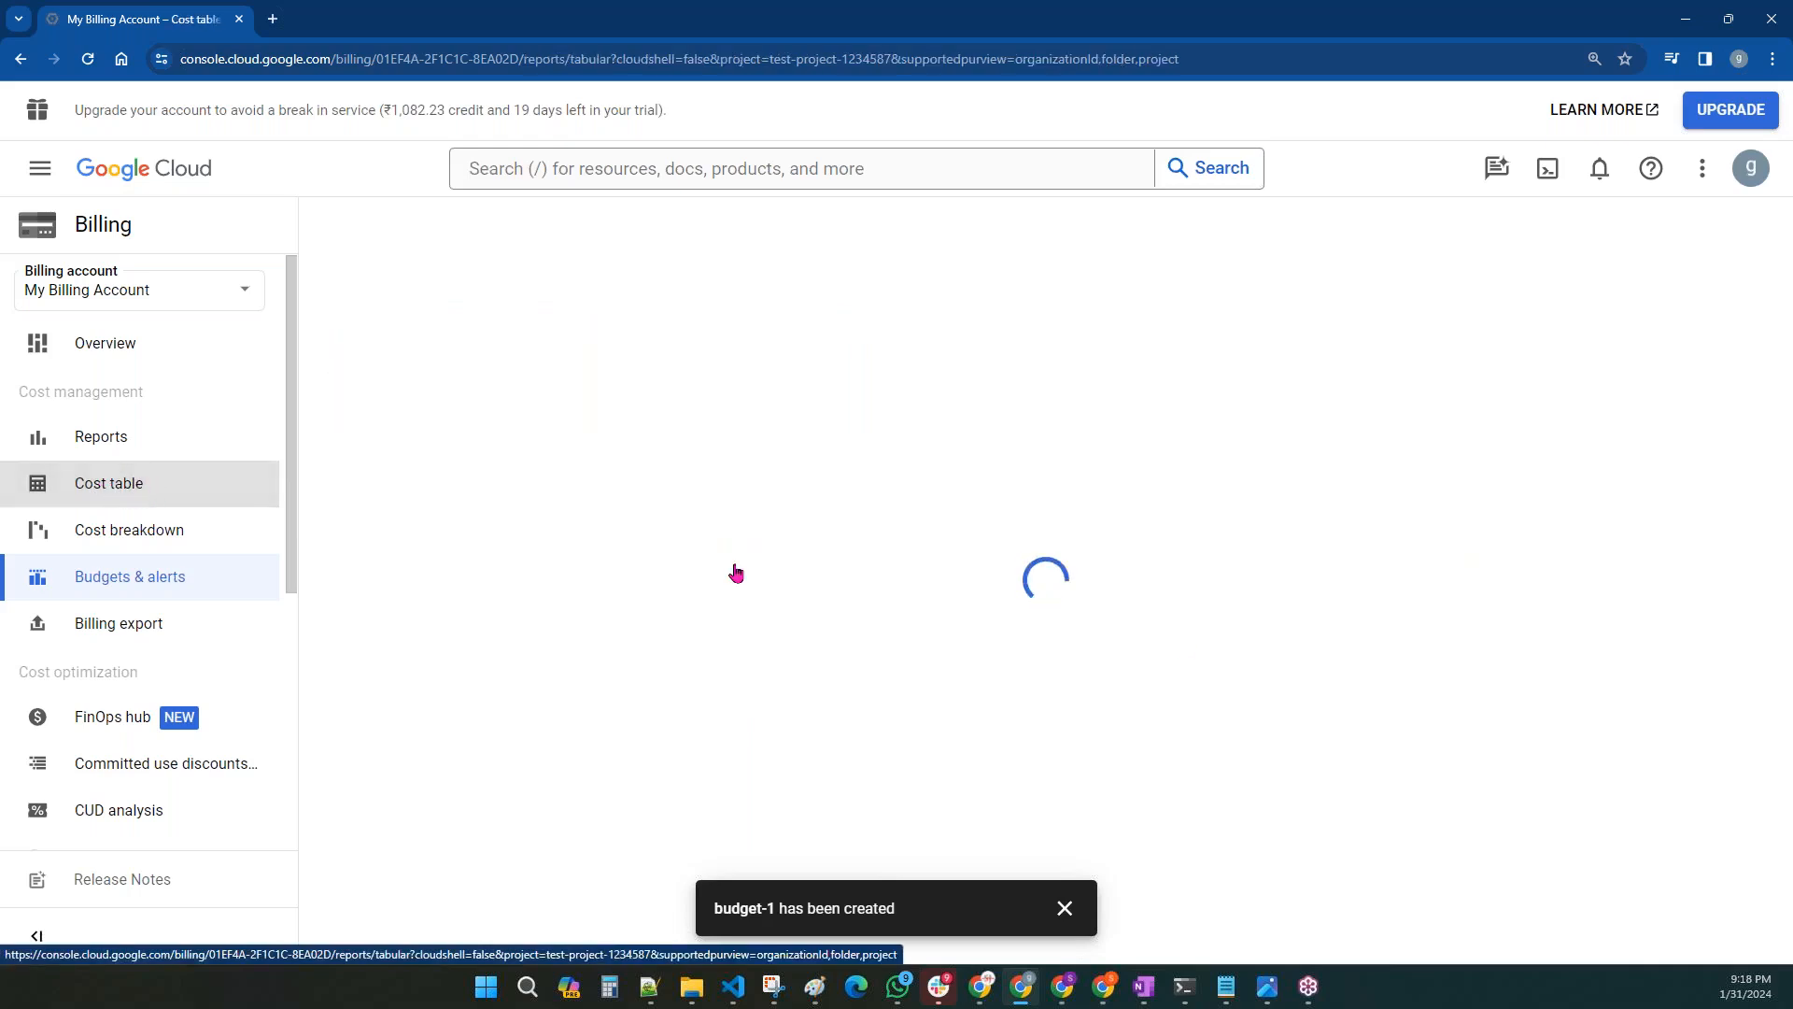
{"action": "left_click", "coordinate": [1063, 925]}
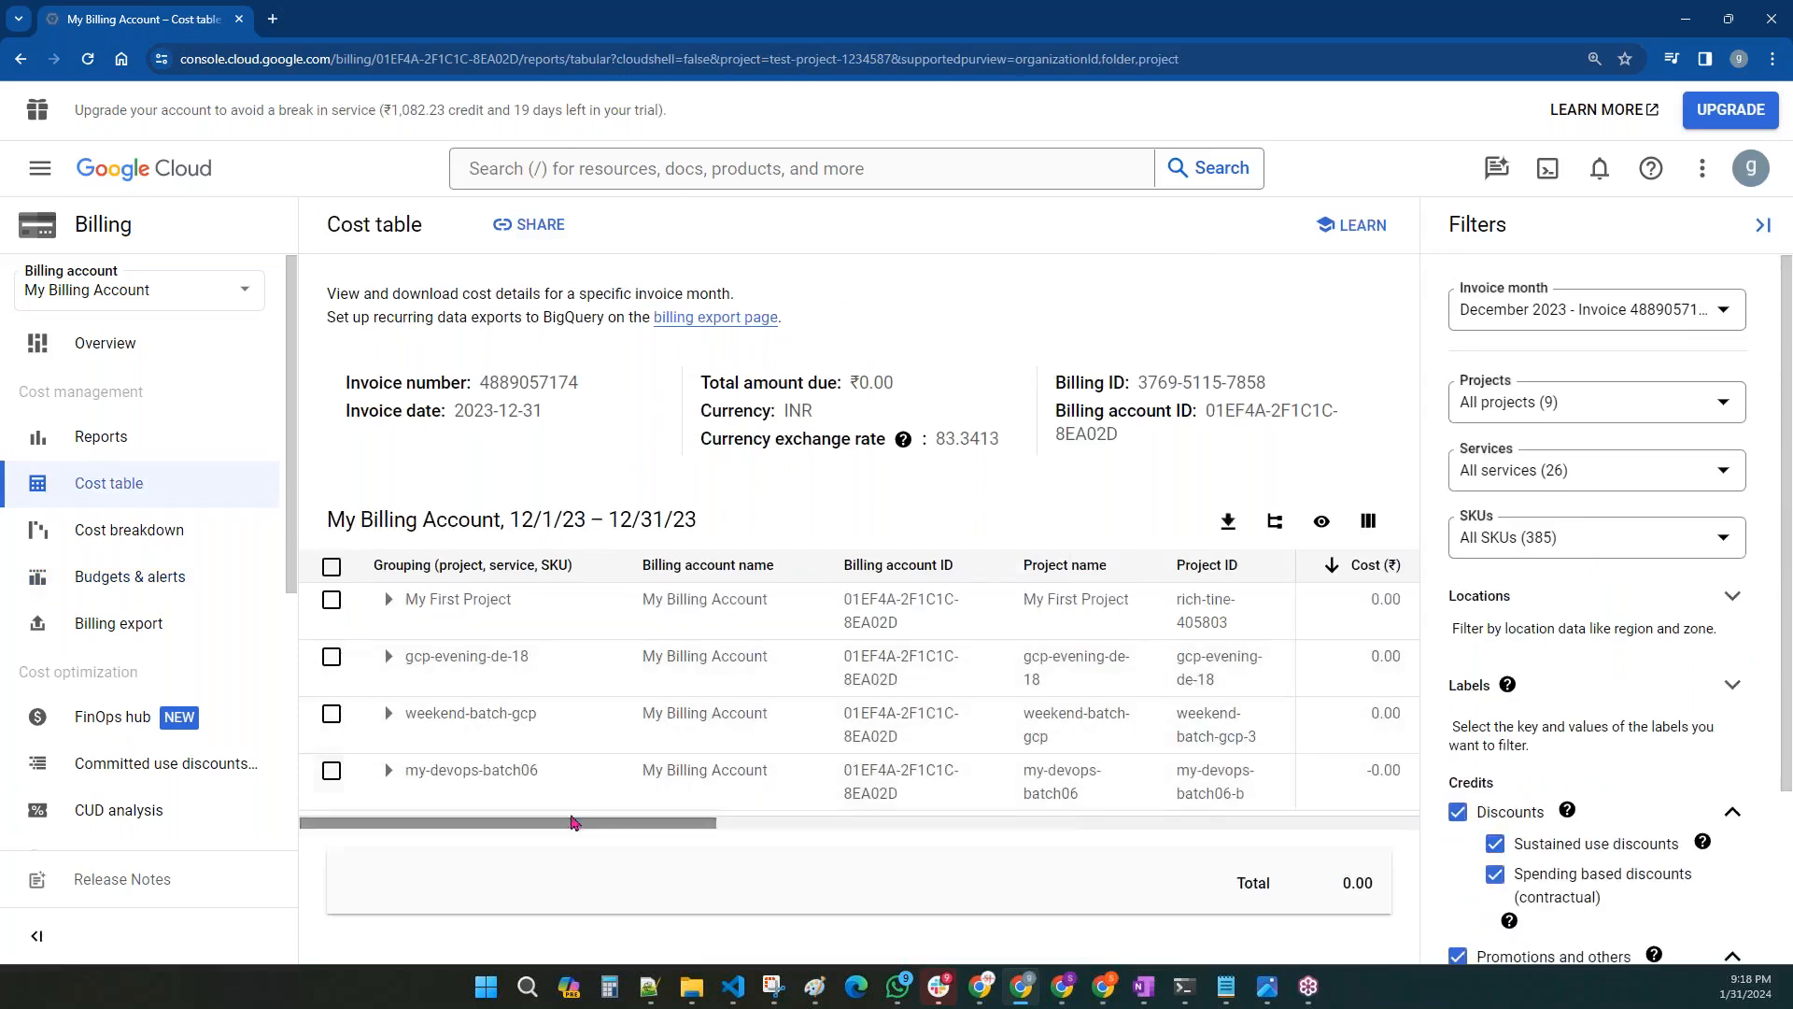
{"action": "left_click", "coordinate": [387, 655]}
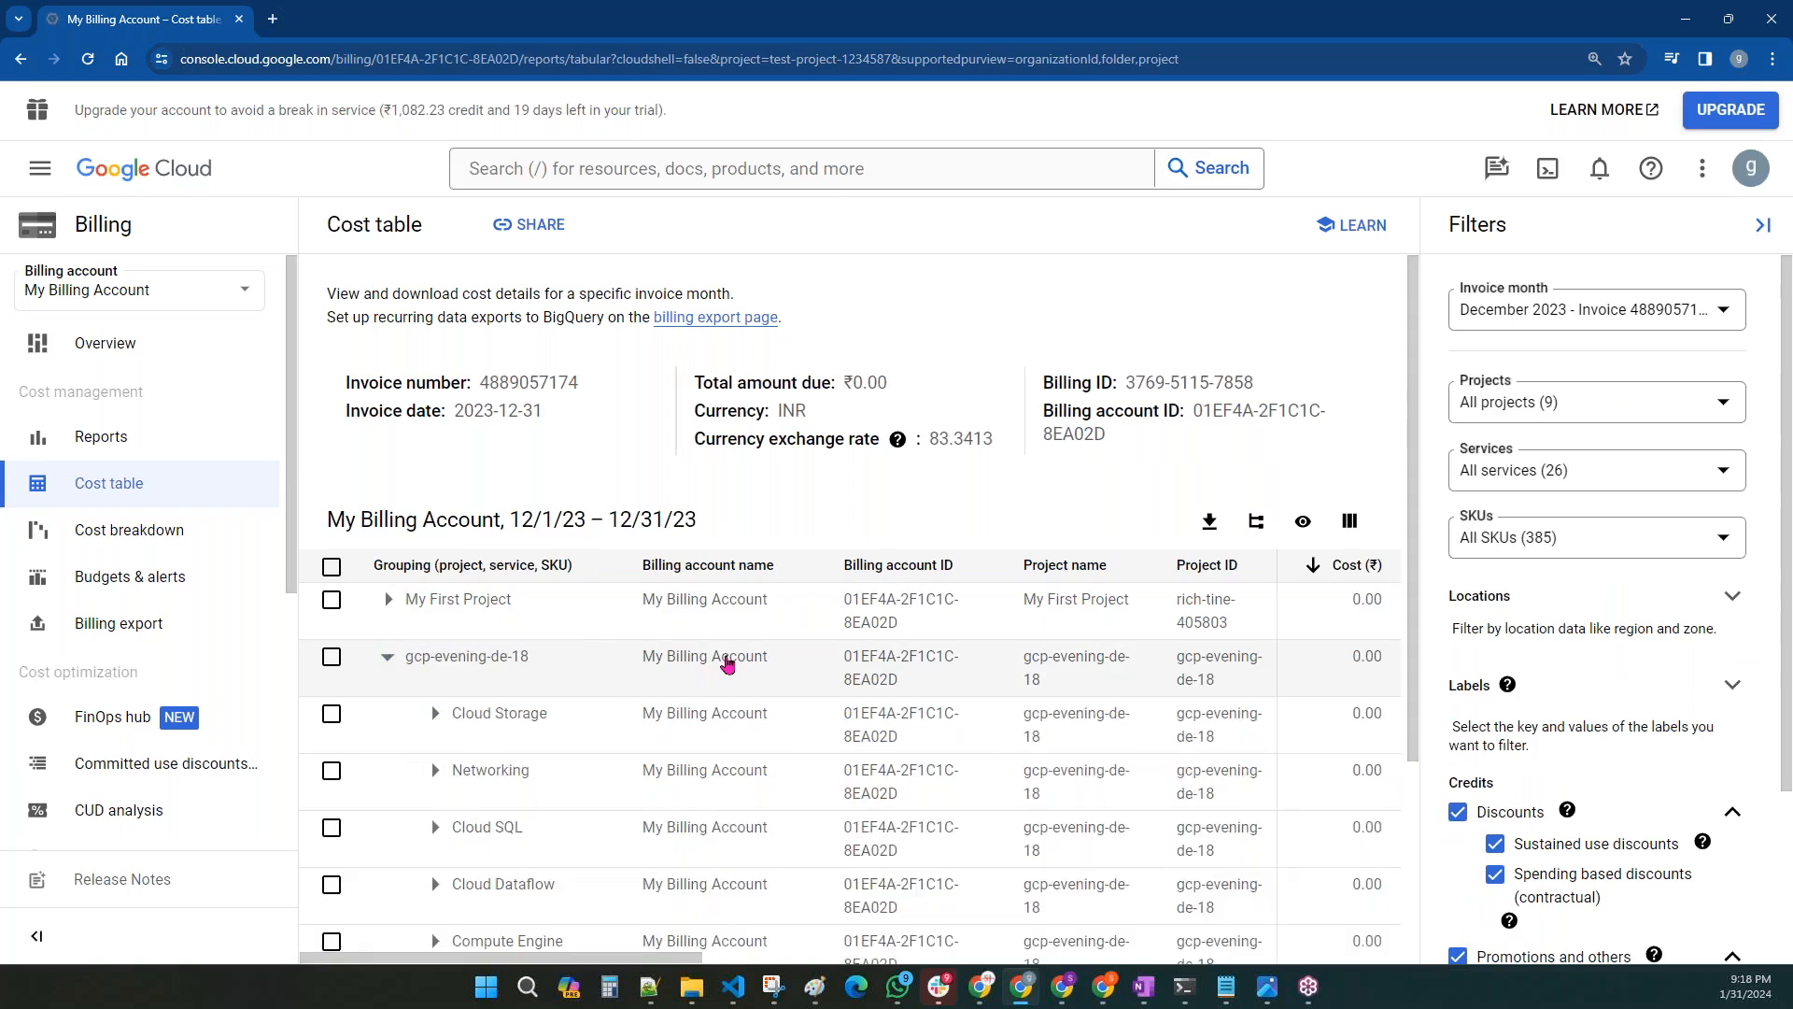
{"action": "scroll", "coordinate": [725, 664], "scroll_direction": "down", "scroll_amount": 3}
{"action": "left_click_drag", "start_coordinate": [696, 822], "coordinate": [567, 820]}
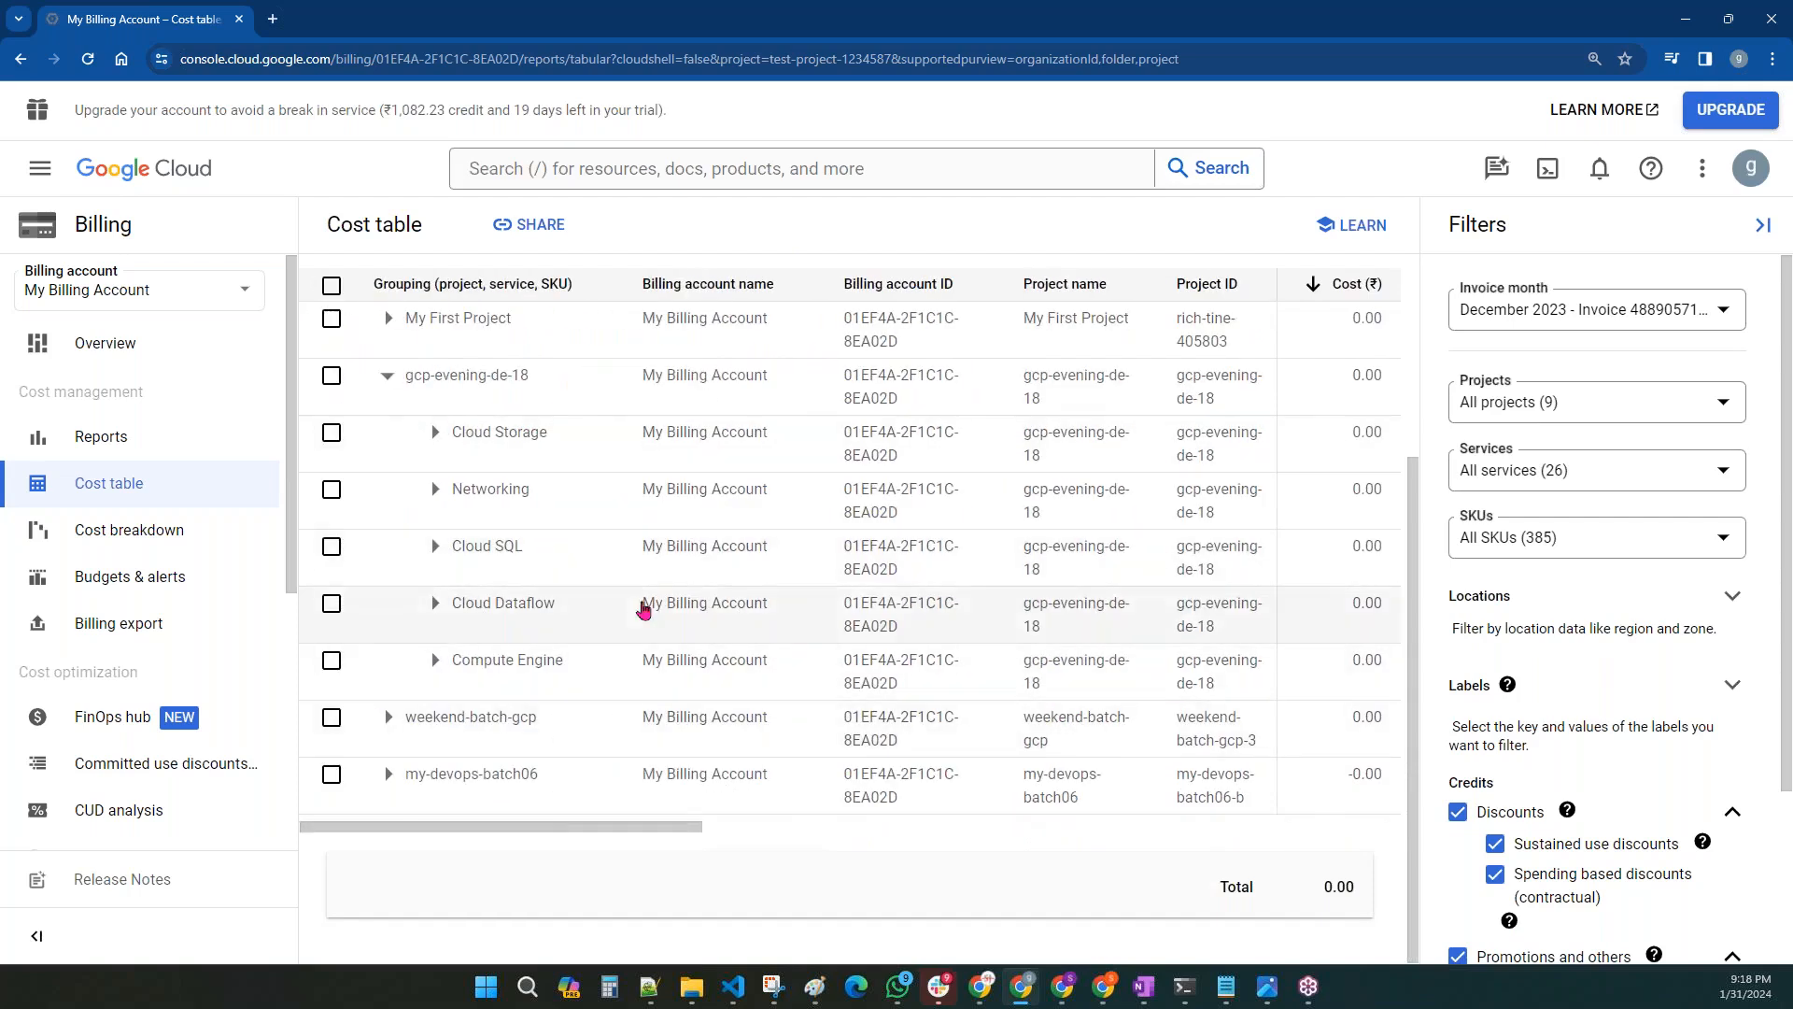
- Open the cost breakdown report, dismiss its guided tour, and examine the chart and itemized usage costs and credits
{"action": "left_click", "coordinate": [128, 535]}
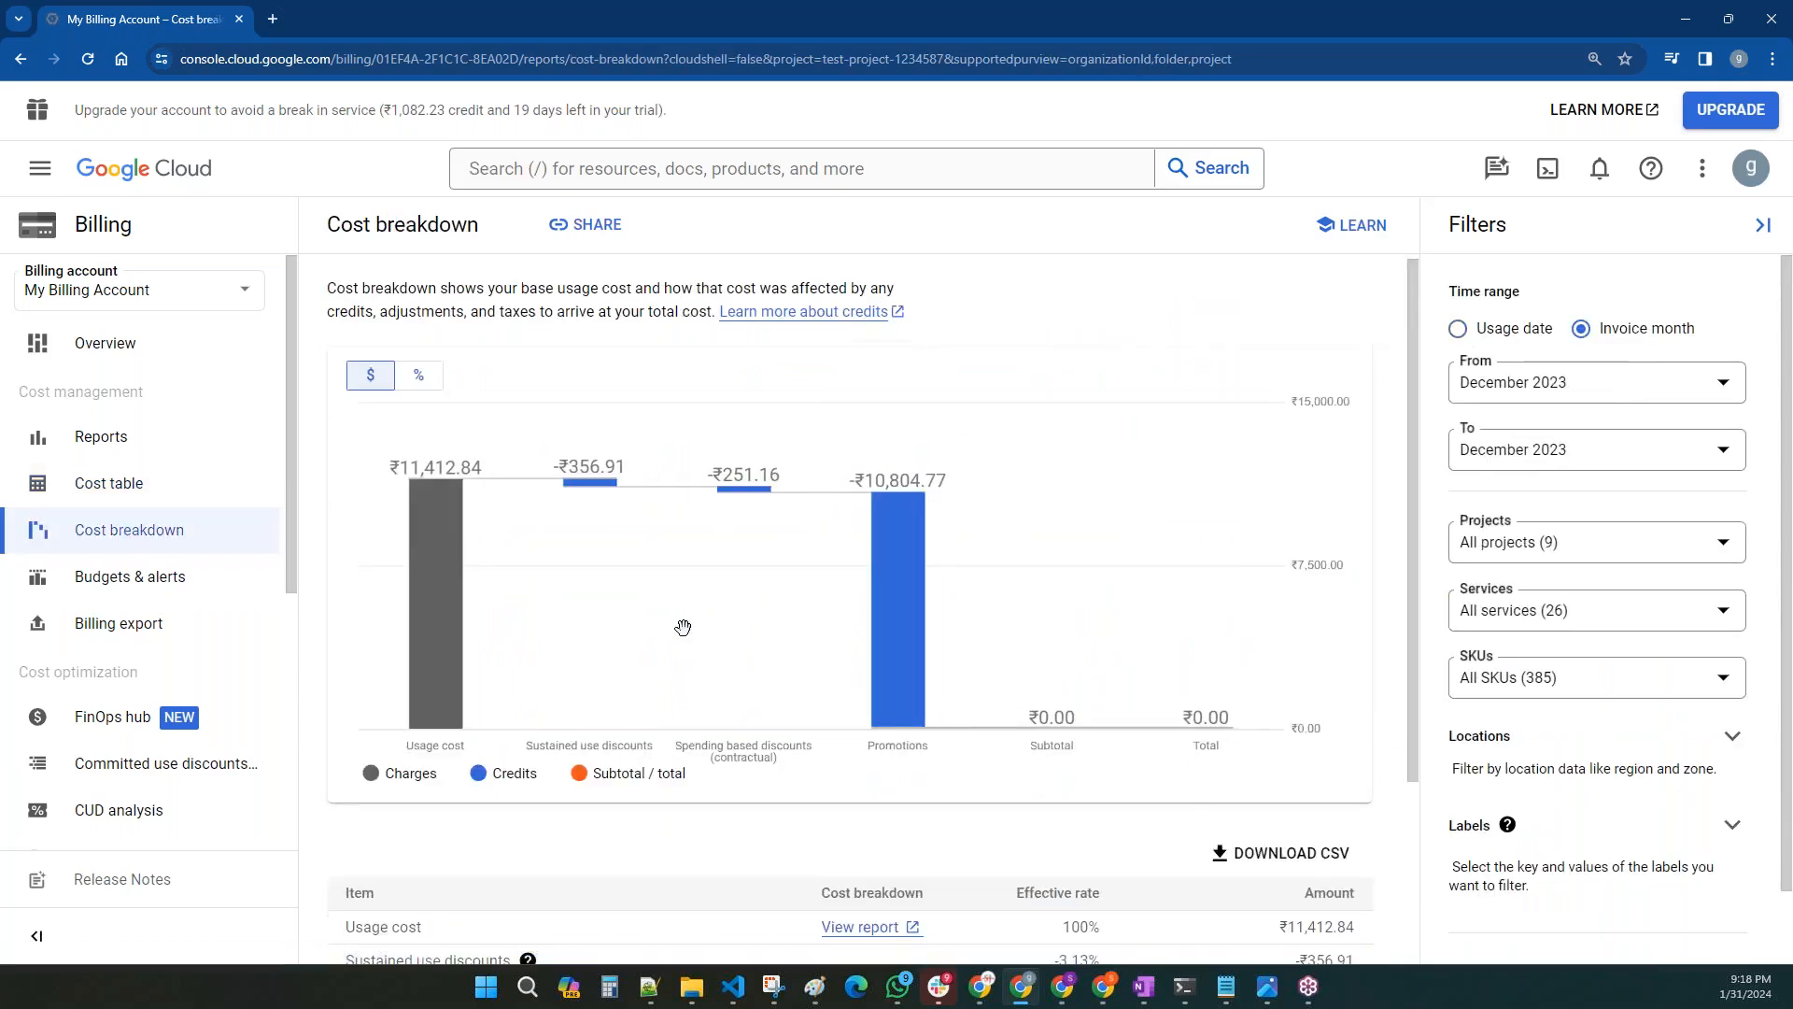
{"action": "scroll", "coordinate": [654, 643], "scroll_direction": "down", "scroll_amount": 2}
{"action": "left_click", "coordinate": [527, 779]}
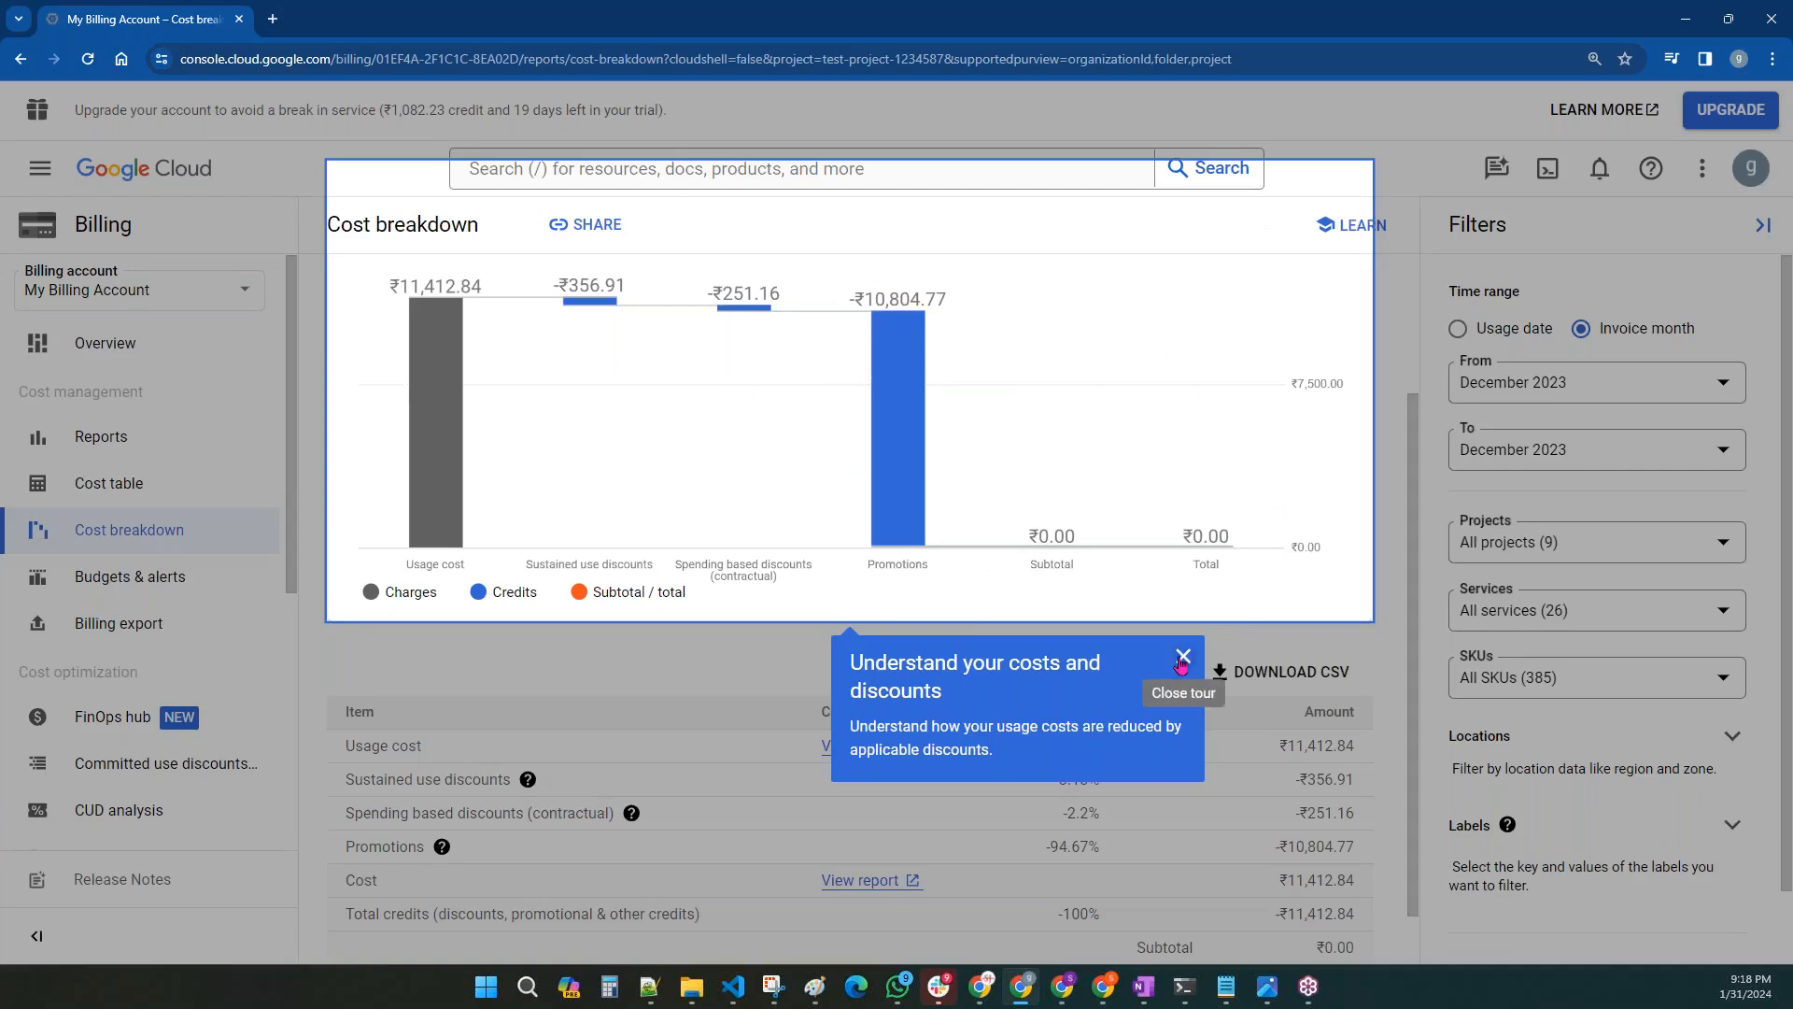
{"action": "left_click", "coordinate": [1183, 656]}
{"action": "scroll", "coordinate": [1042, 658], "scroll_direction": "down", "scroll_amount": 1}
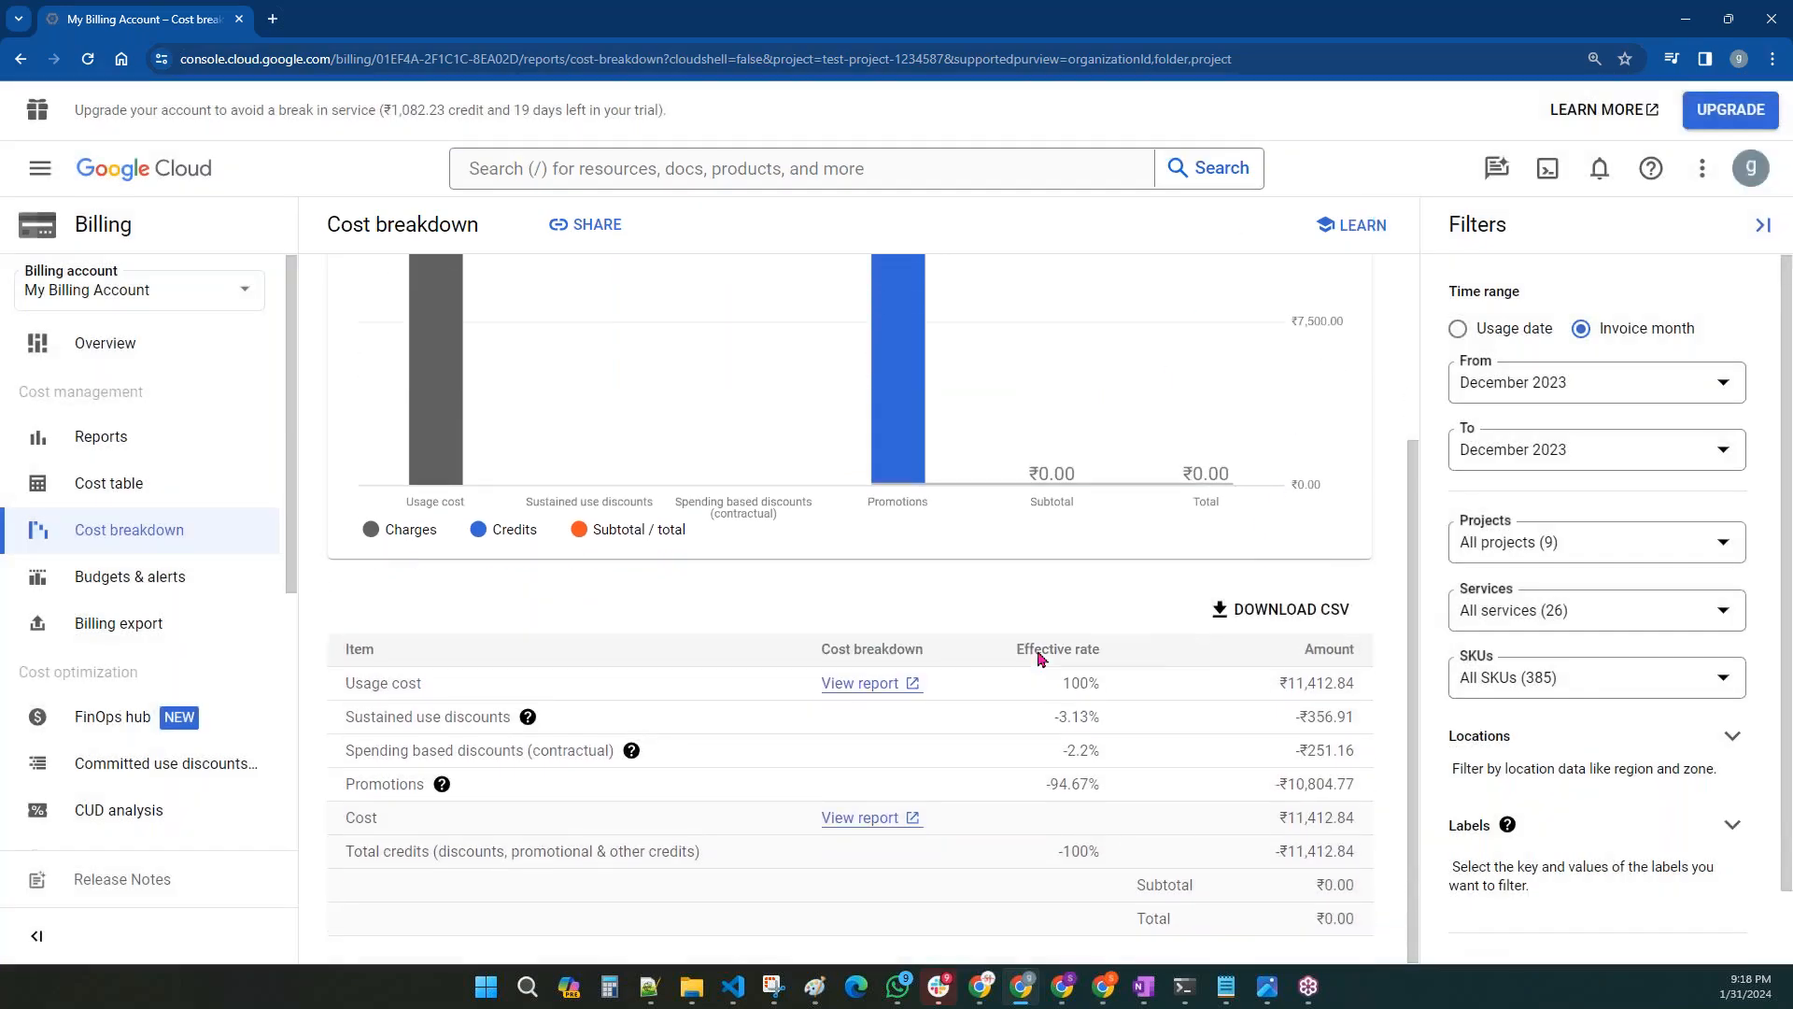
- Filter the cost breakdown to the gcp-evening-de-18 project and review its chart and itemized costs
{"action": "left_click", "coordinate": [1570, 555]}
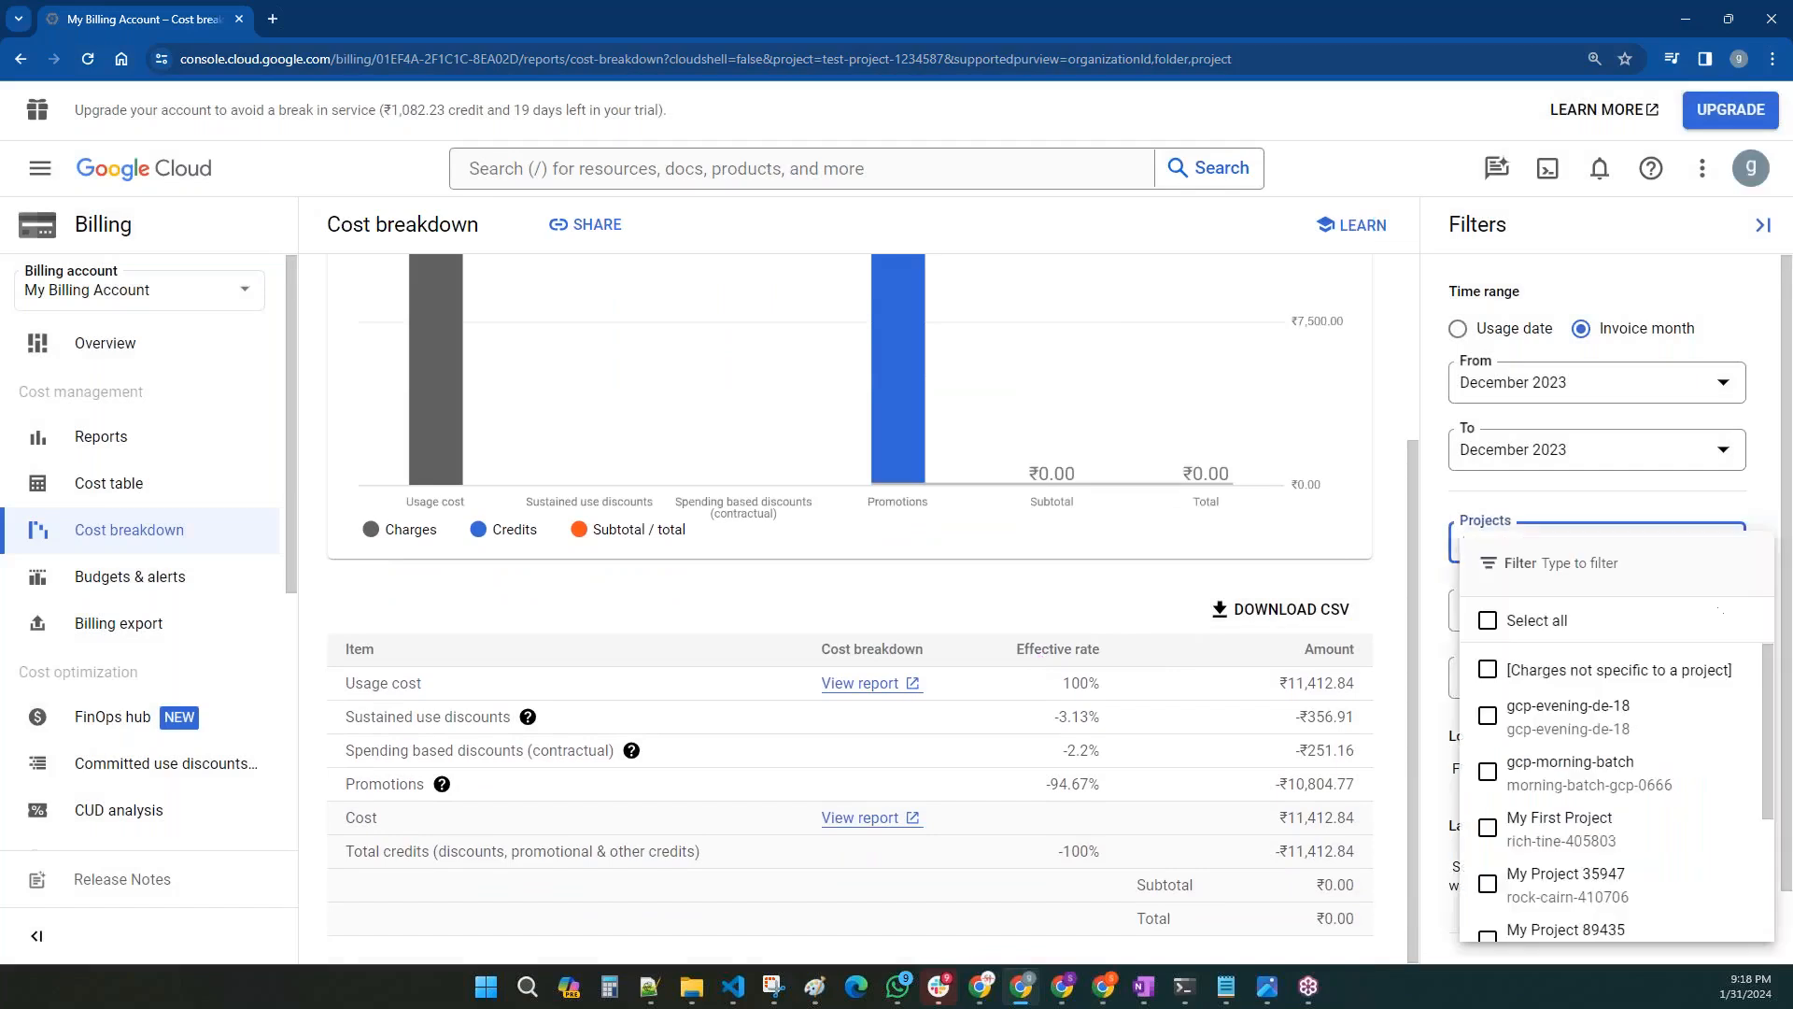
{"action": "scroll", "coordinate": [1553, 748], "scroll_direction": "down", "scroll_amount": 3}
{"action": "scroll", "coordinate": [1566, 821], "scroll_direction": "up", "scroll_amount": 3}
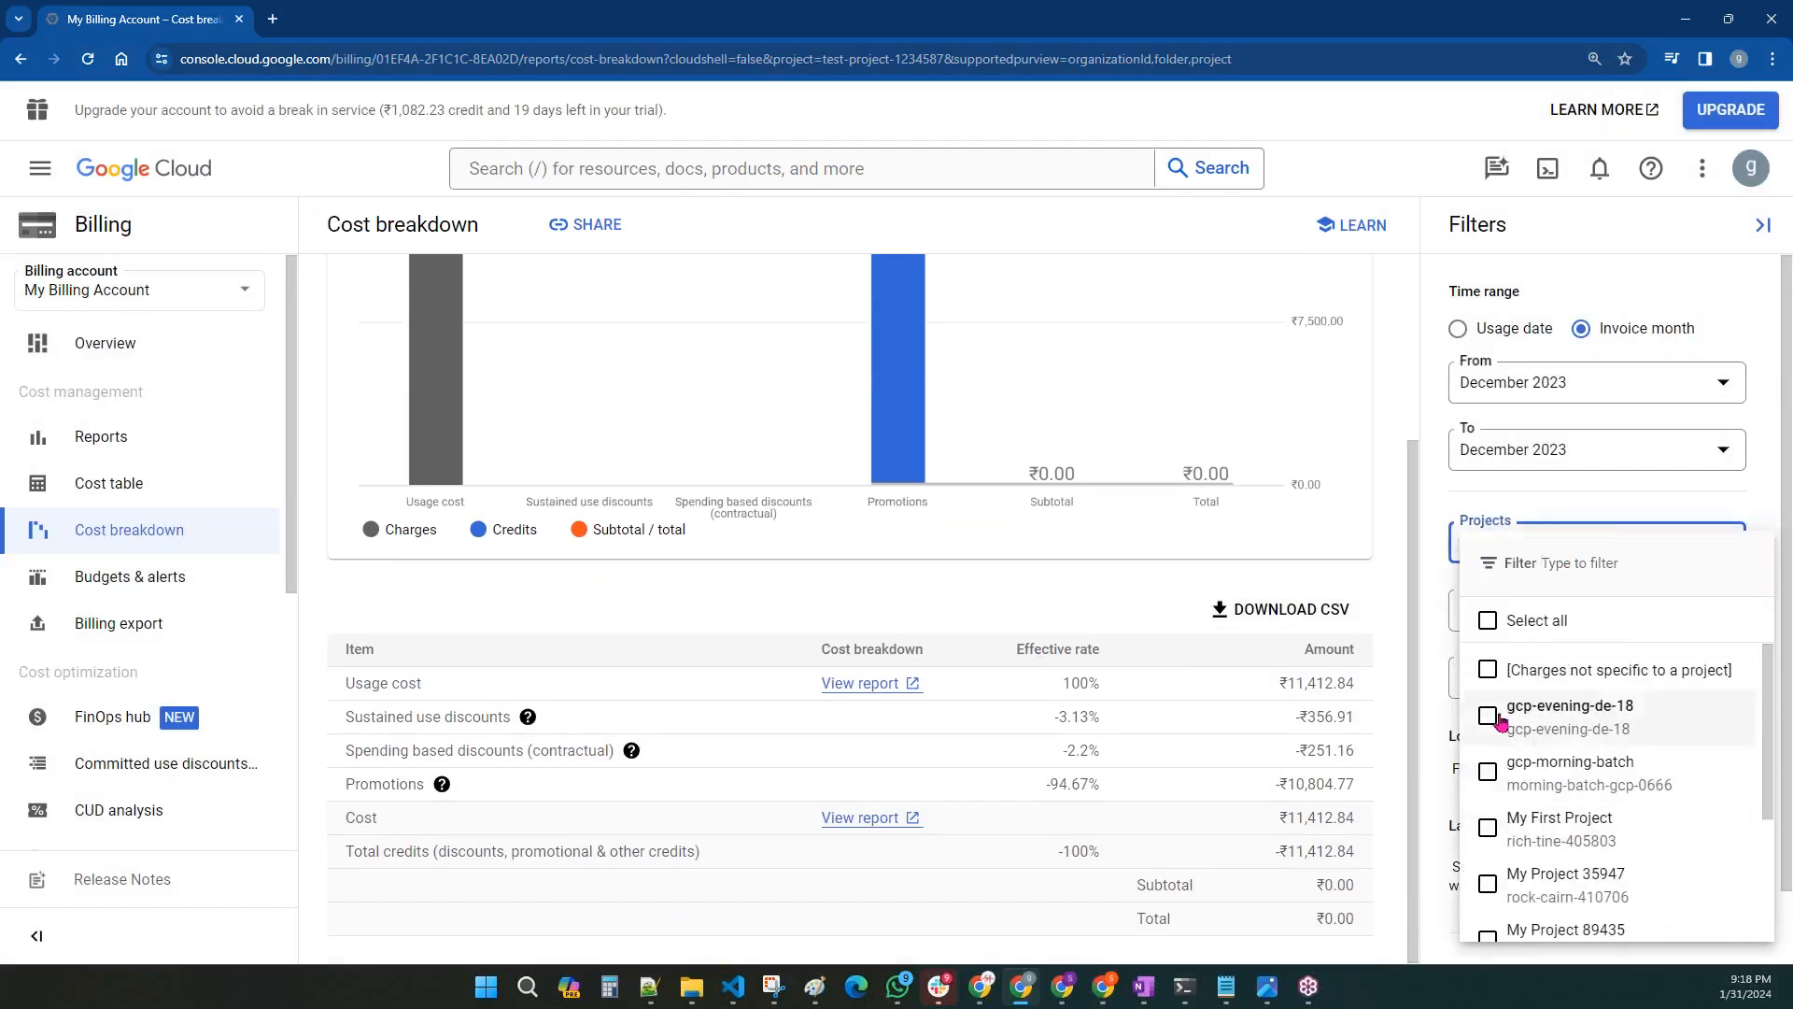
{"action": "left_click", "coordinate": [1488, 716]}
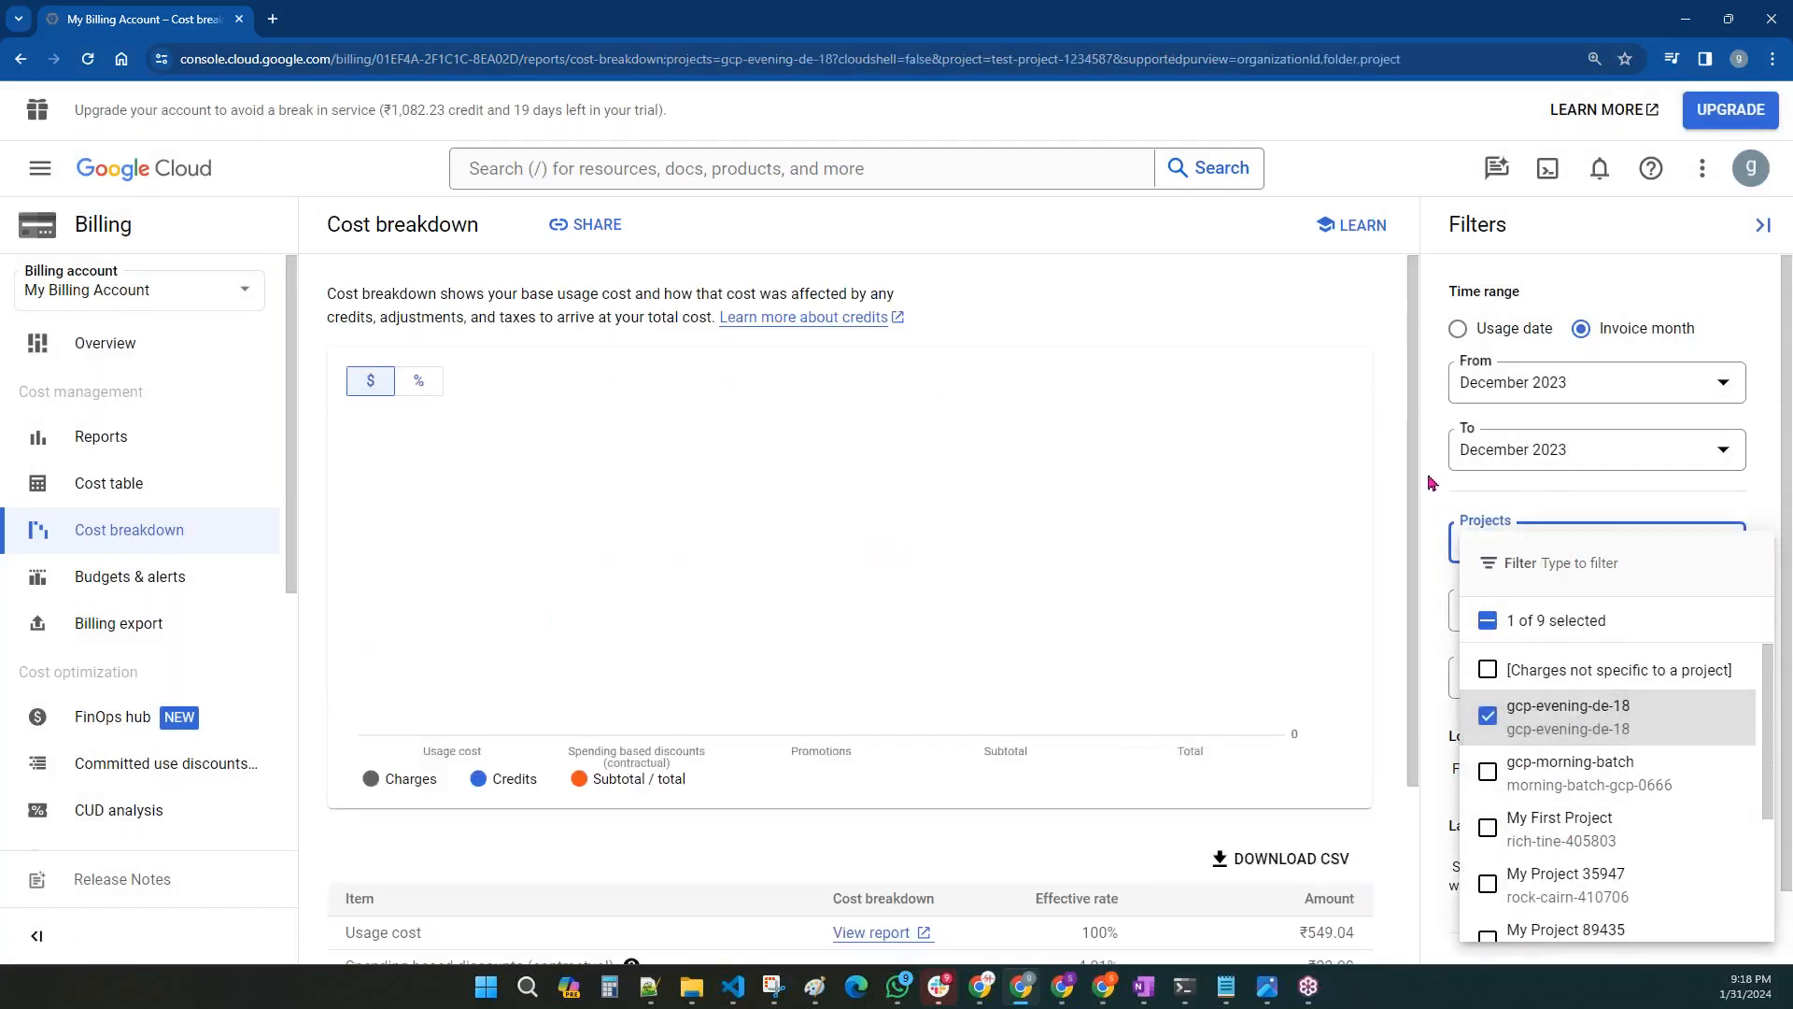
{"action": "left_click", "coordinate": [996, 661]}
{"action": "scroll", "coordinate": [996, 664], "scroll_direction": "down", "scroll_amount": 3}
{"action": "scroll", "coordinate": [991, 723], "scroll_direction": "up", "scroll_amount": 2}
{"action": "scroll", "coordinate": [991, 722], "scroll_direction": "up", "scroll_amount": 1}
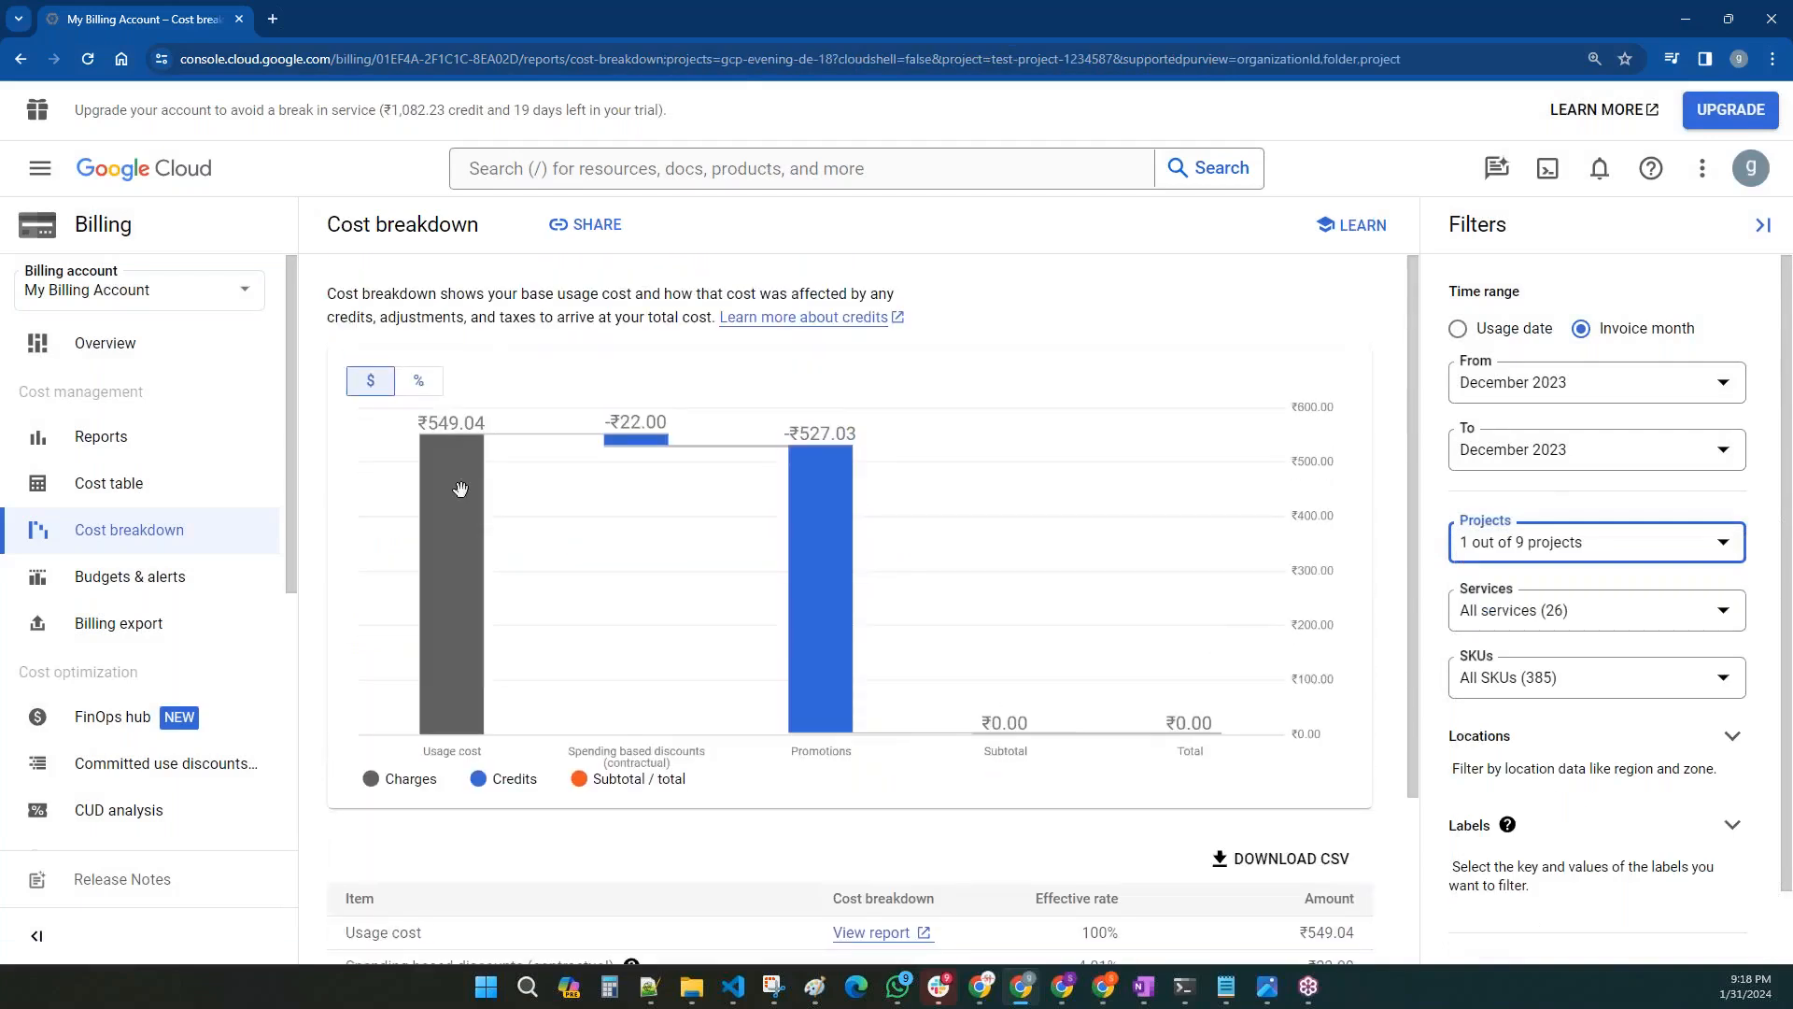
{"action": "scroll", "coordinate": [730, 696], "scroll_direction": "down", "scroll_amount": 2}
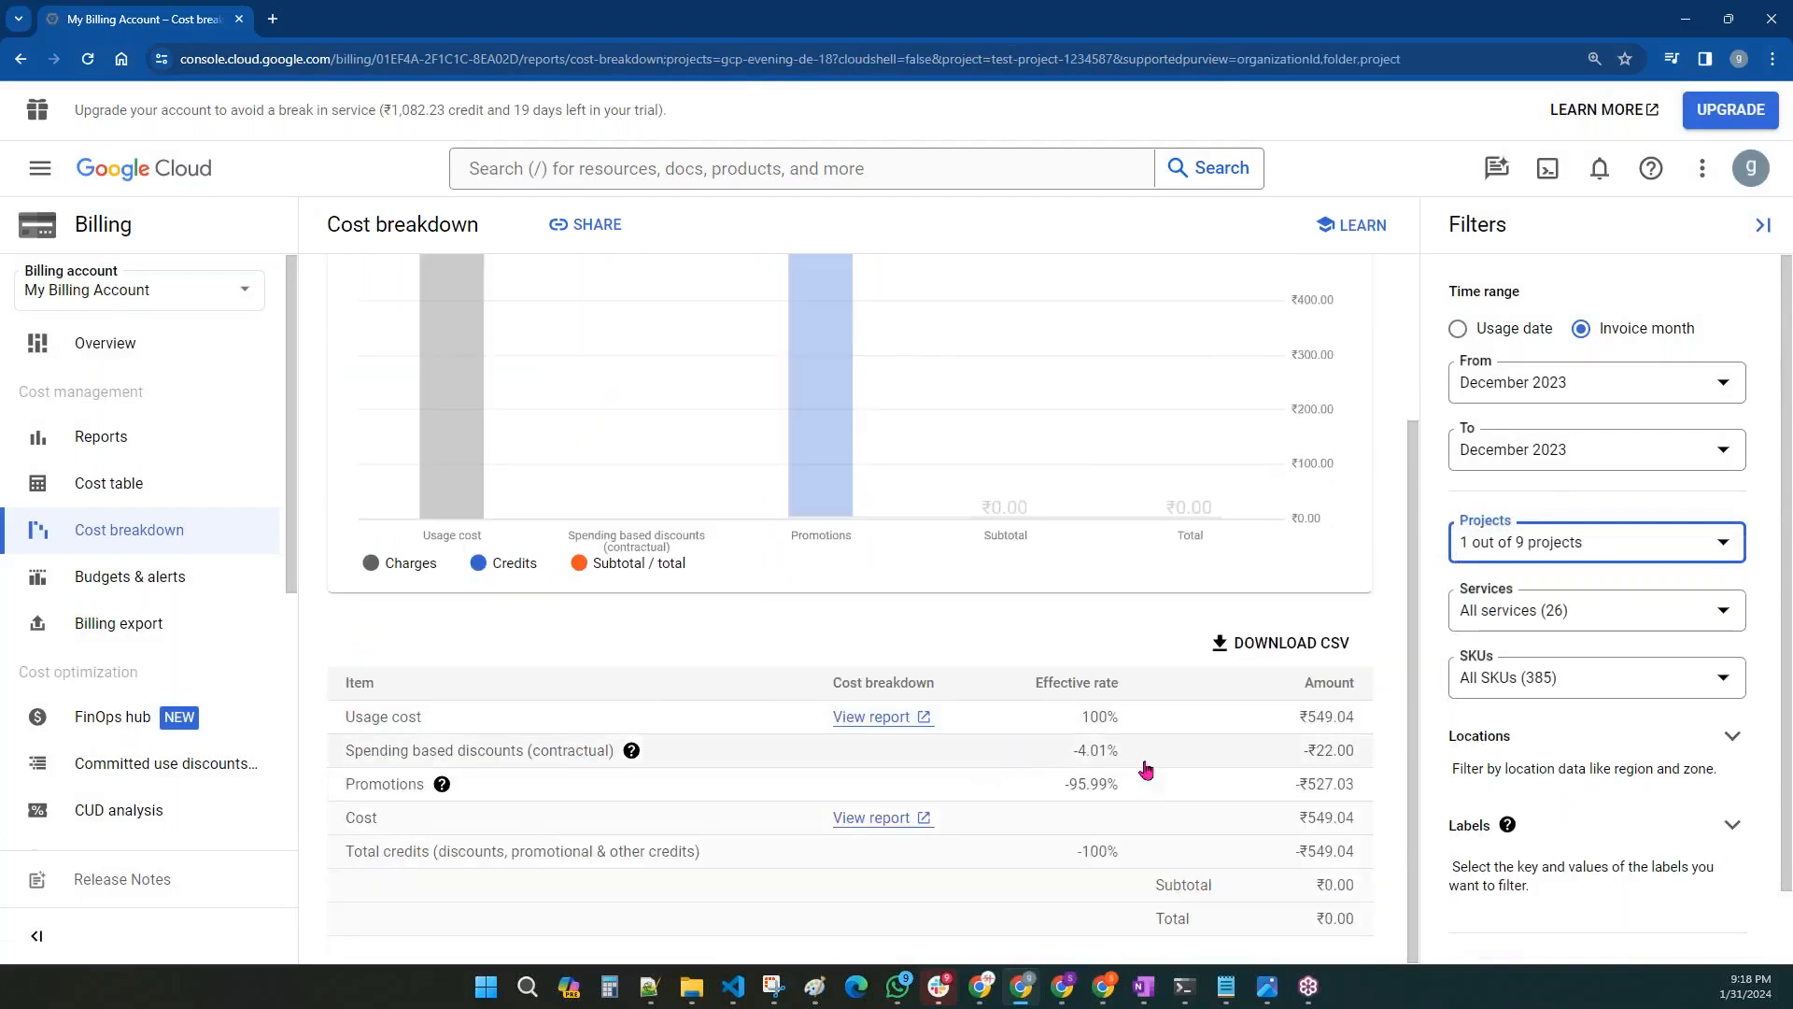
- Restrict the cost breakdown to the BigQuery service and check the resulting cost items
{"action": "left_click", "coordinate": [1505, 616]}
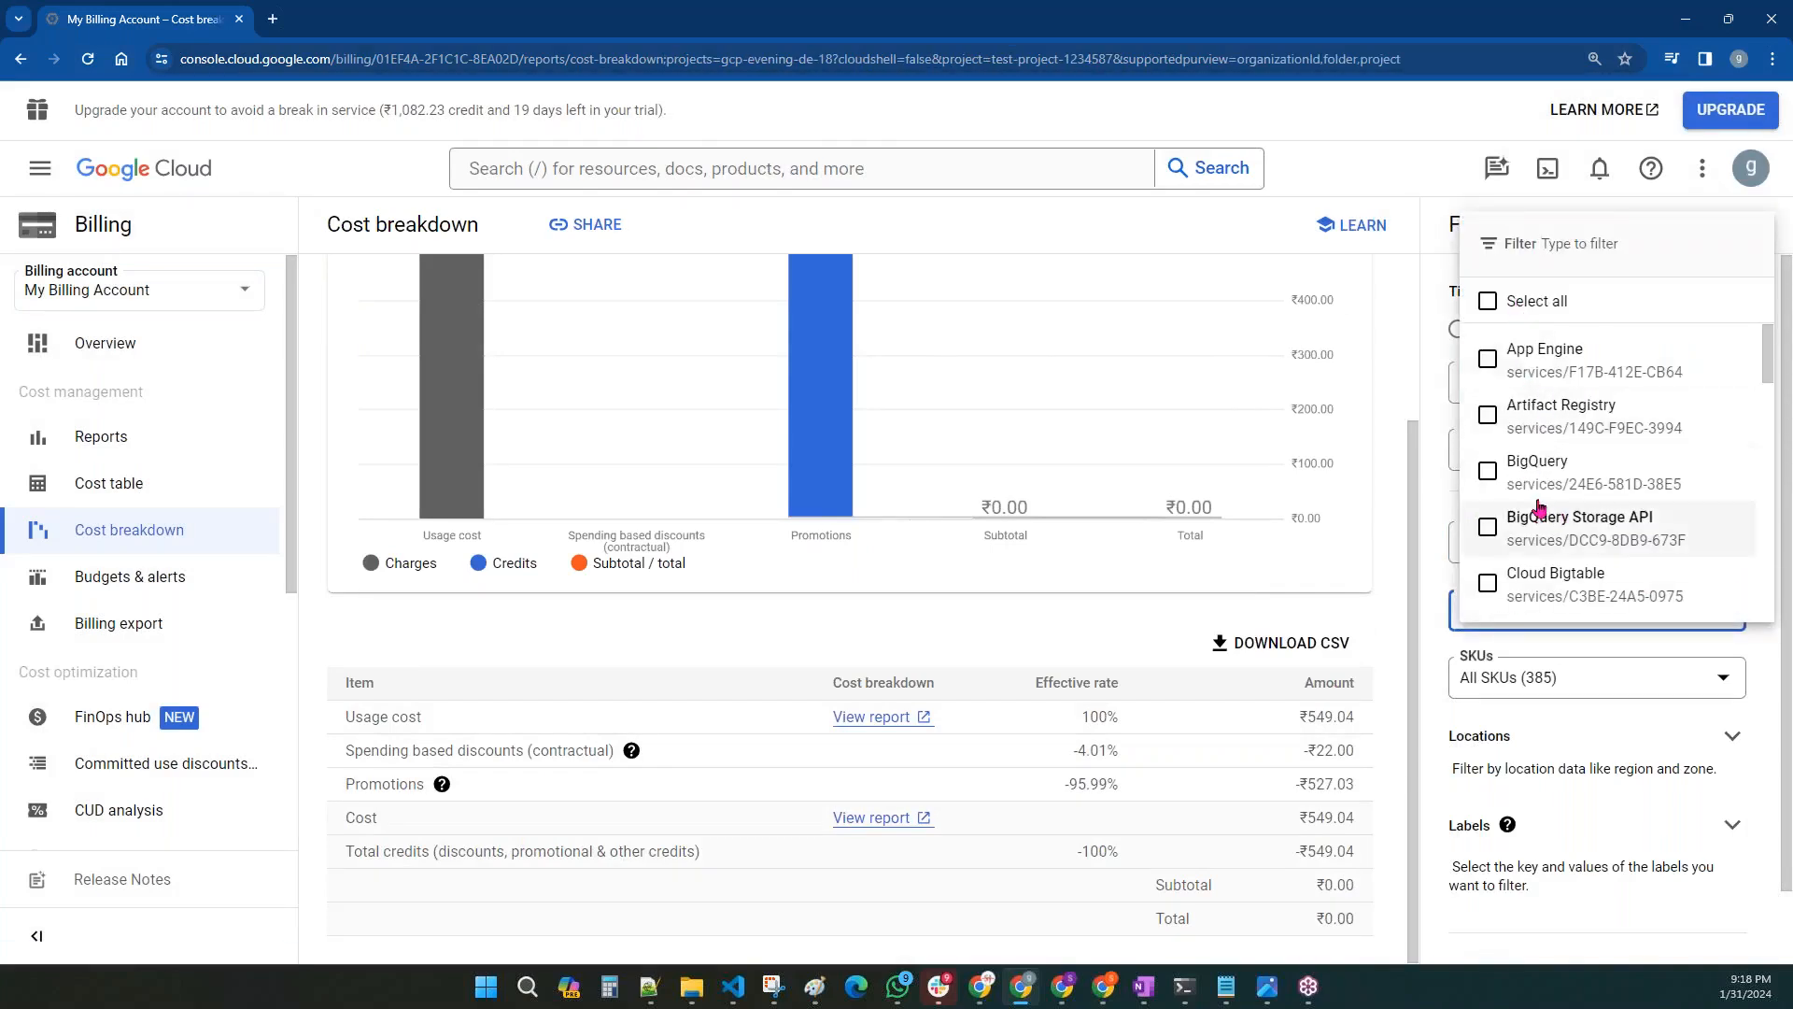
{"action": "left_click", "coordinate": [1489, 473]}
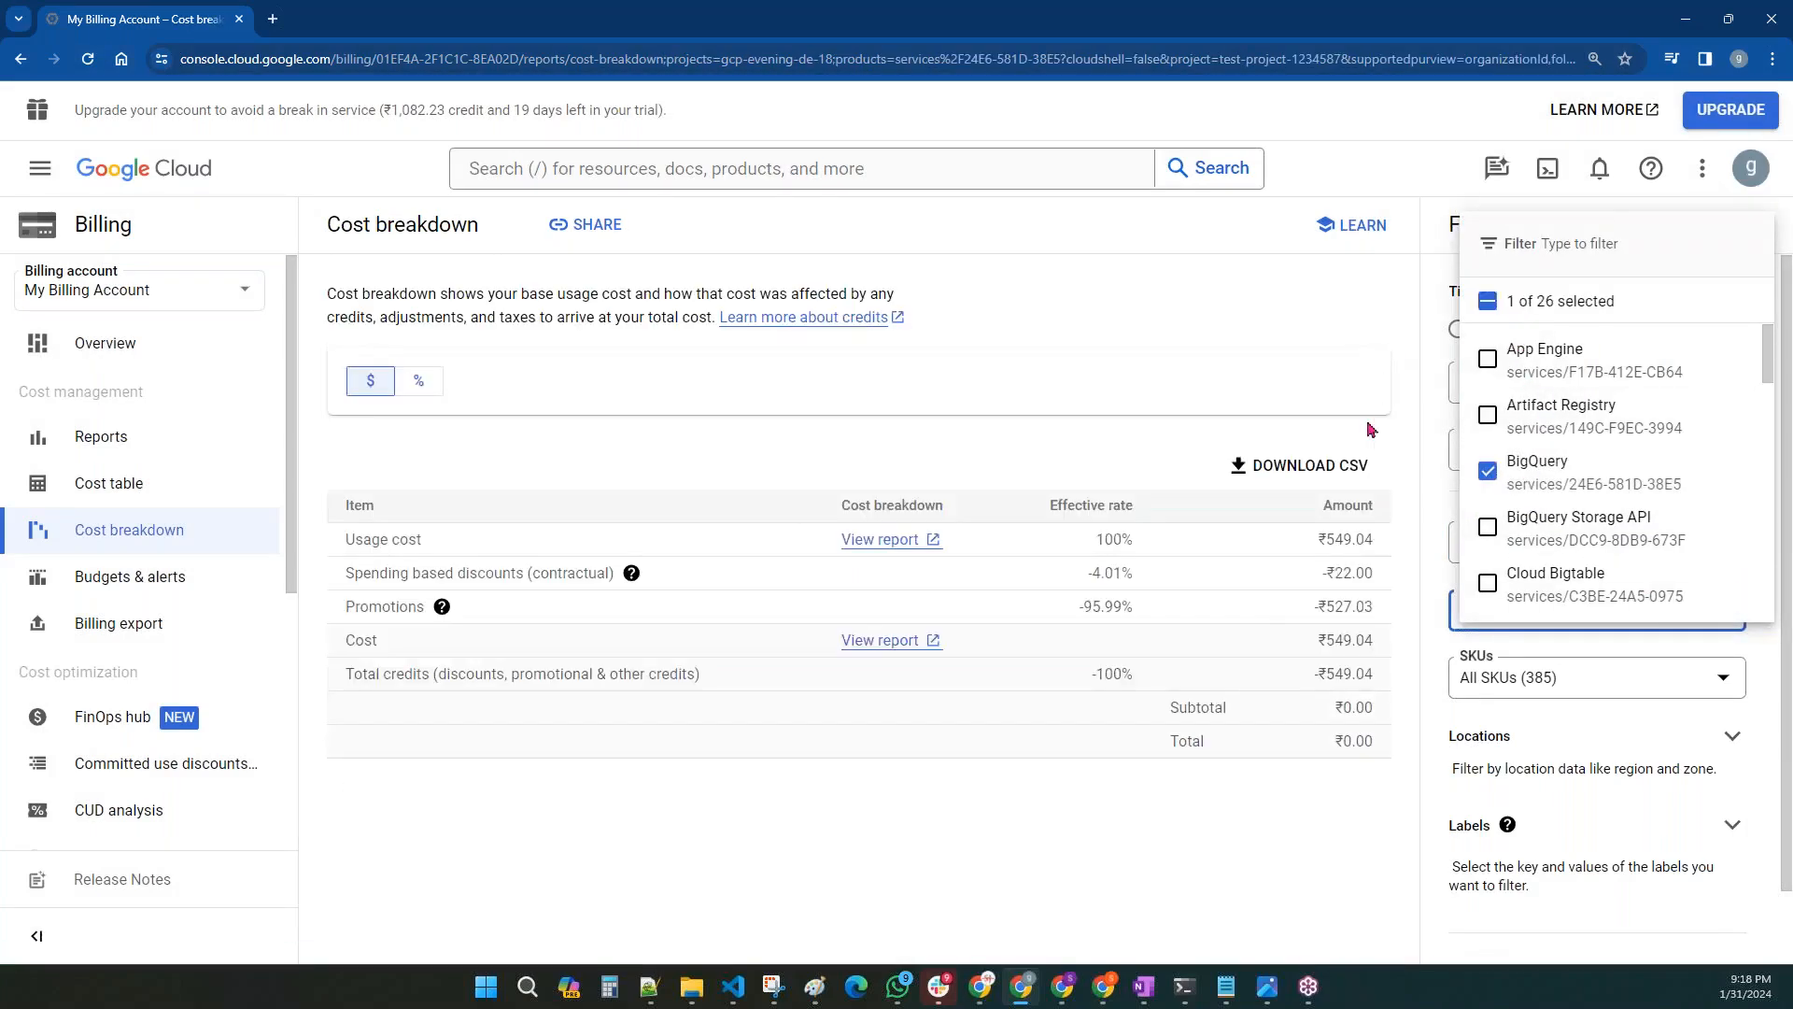
{"action": "left_click", "coordinate": [1369, 425]}
{"action": "scroll", "coordinate": [1000, 834], "scroll_direction": "down", "scroll_amount": 2}
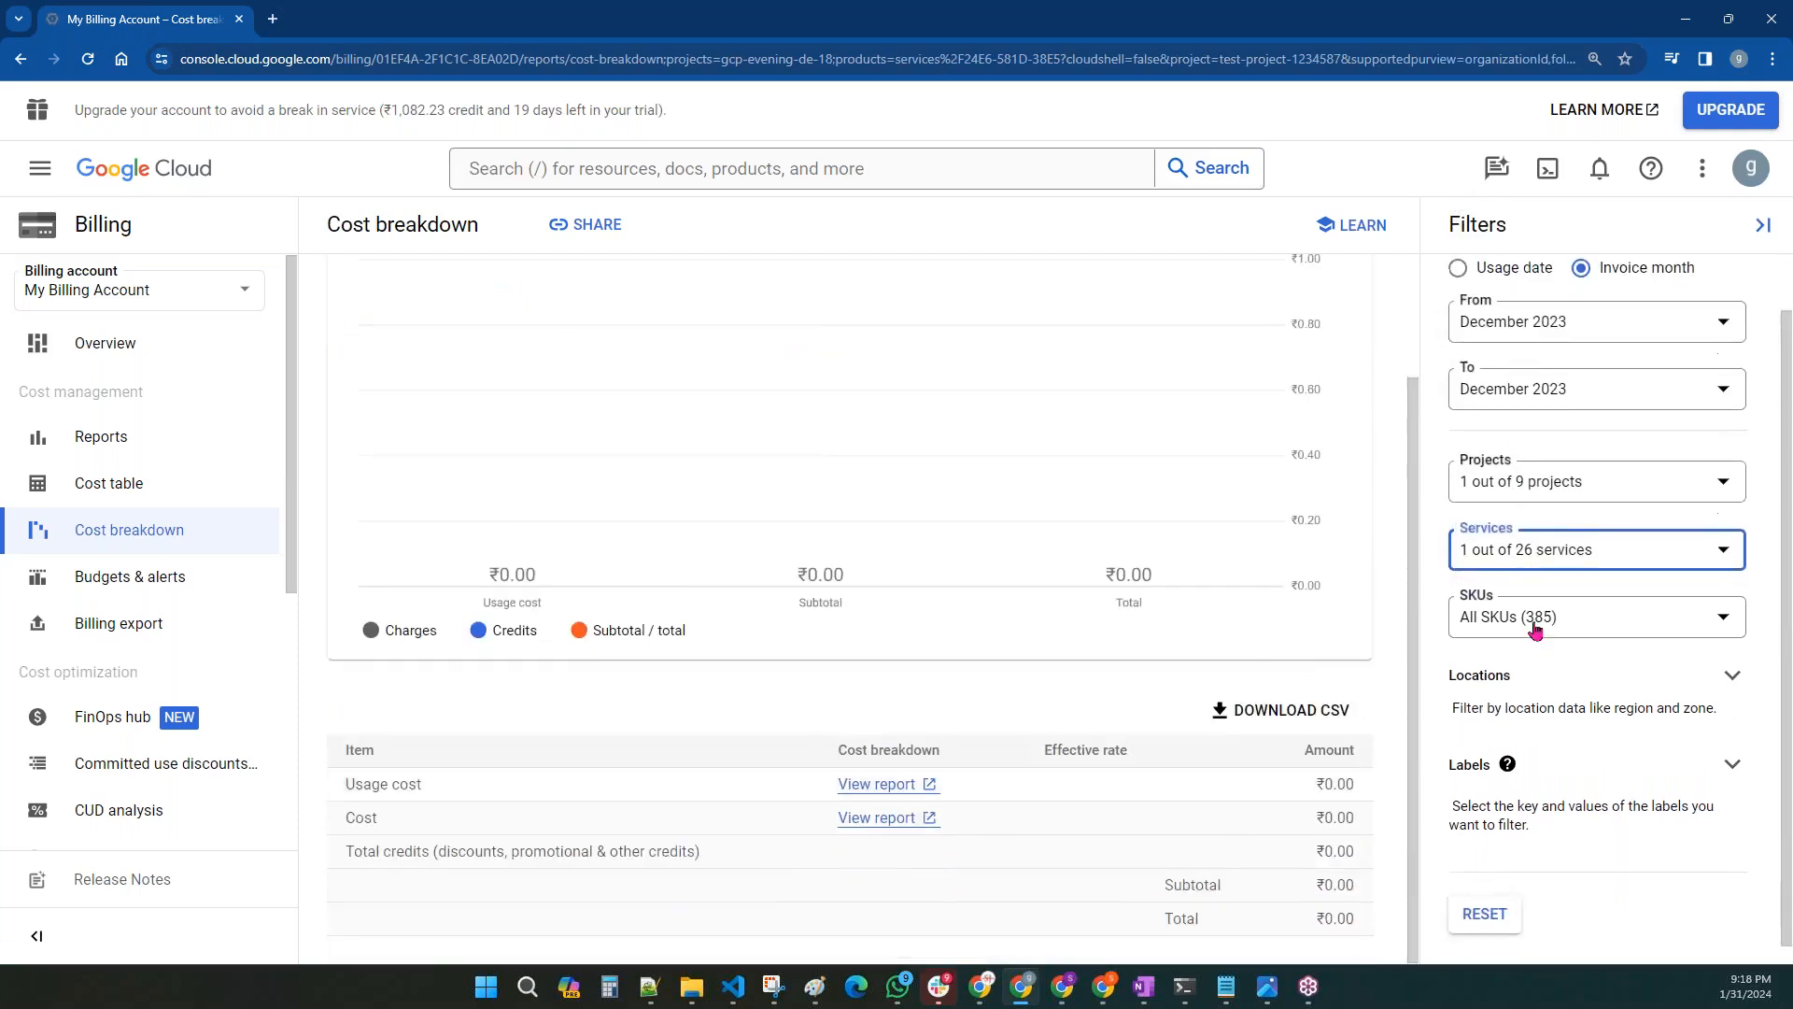
- Examine the cost breakdown filters for time range, projects, services, SKUs, locations and labels
{"action": "scroll", "coordinate": [1605, 661], "scroll_direction": "down", "scroll_amount": 1}
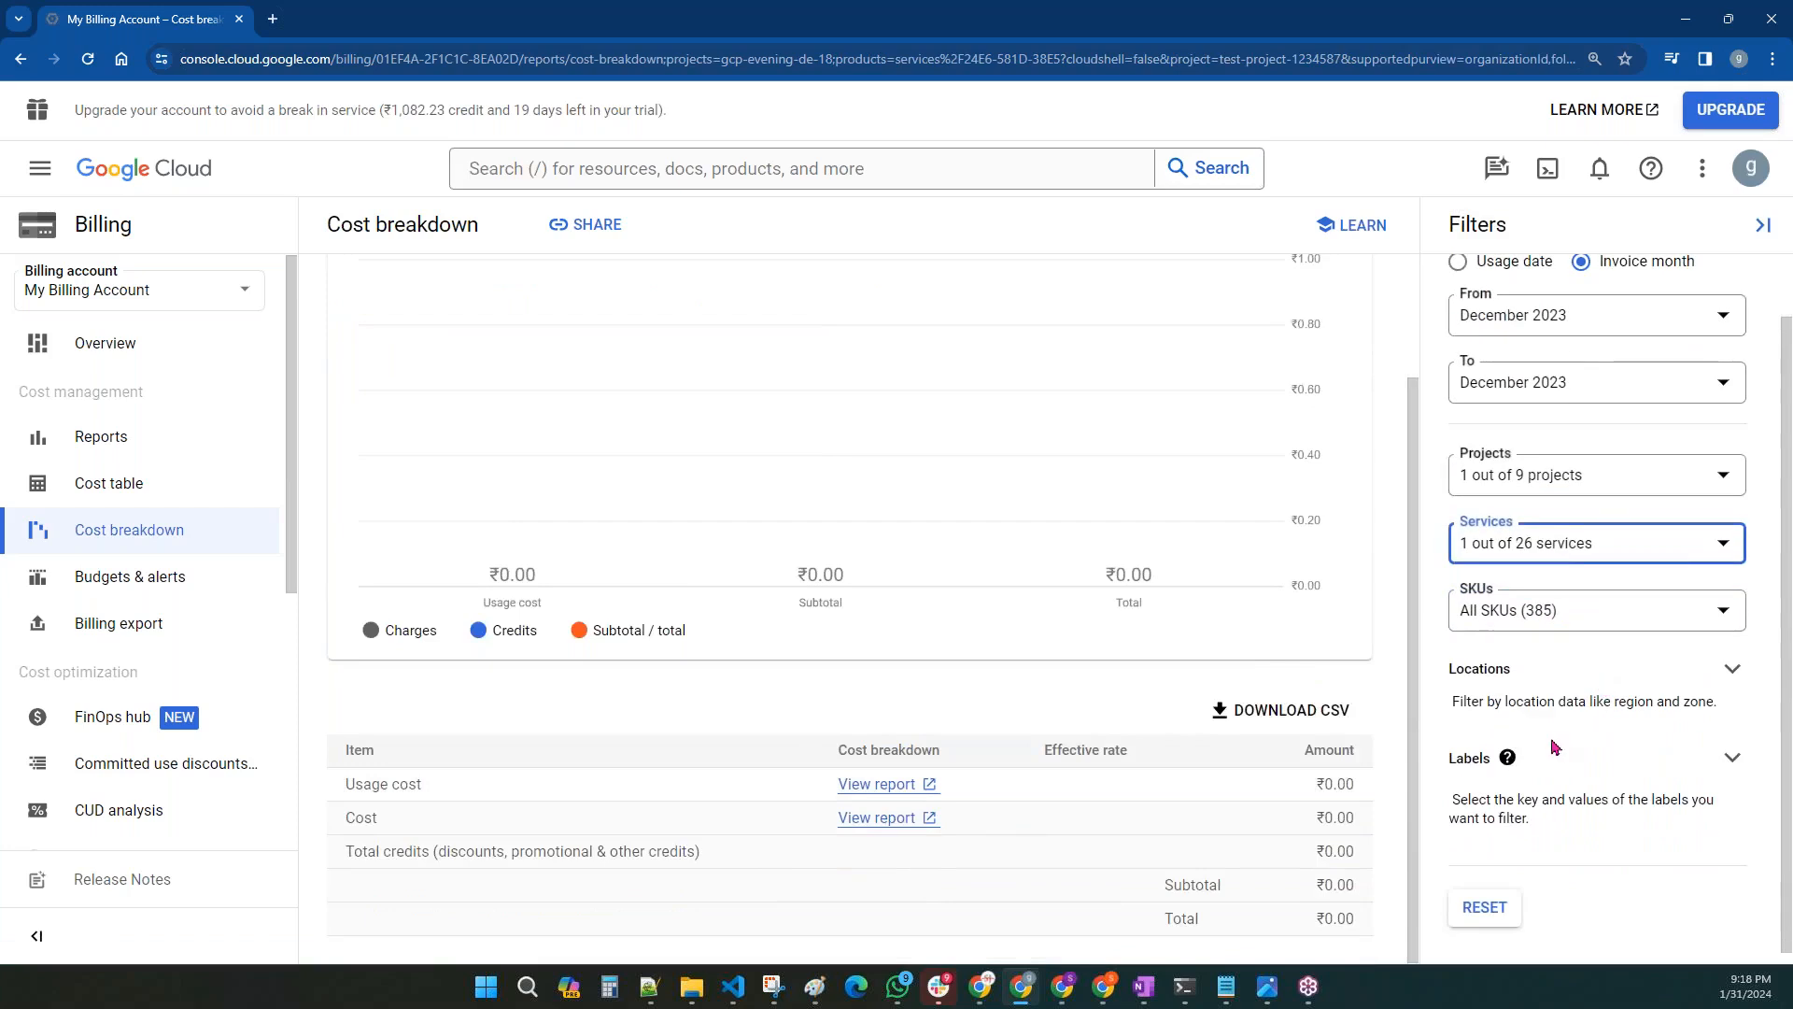
{"action": "scroll", "coordinate": [821, 732], "scroll_direction": "up", "scroll_amount": 2}
{"action": "scroll", "coordinate": [1465, 681], "scroll_direction": "up", "scroll_amount": 1}
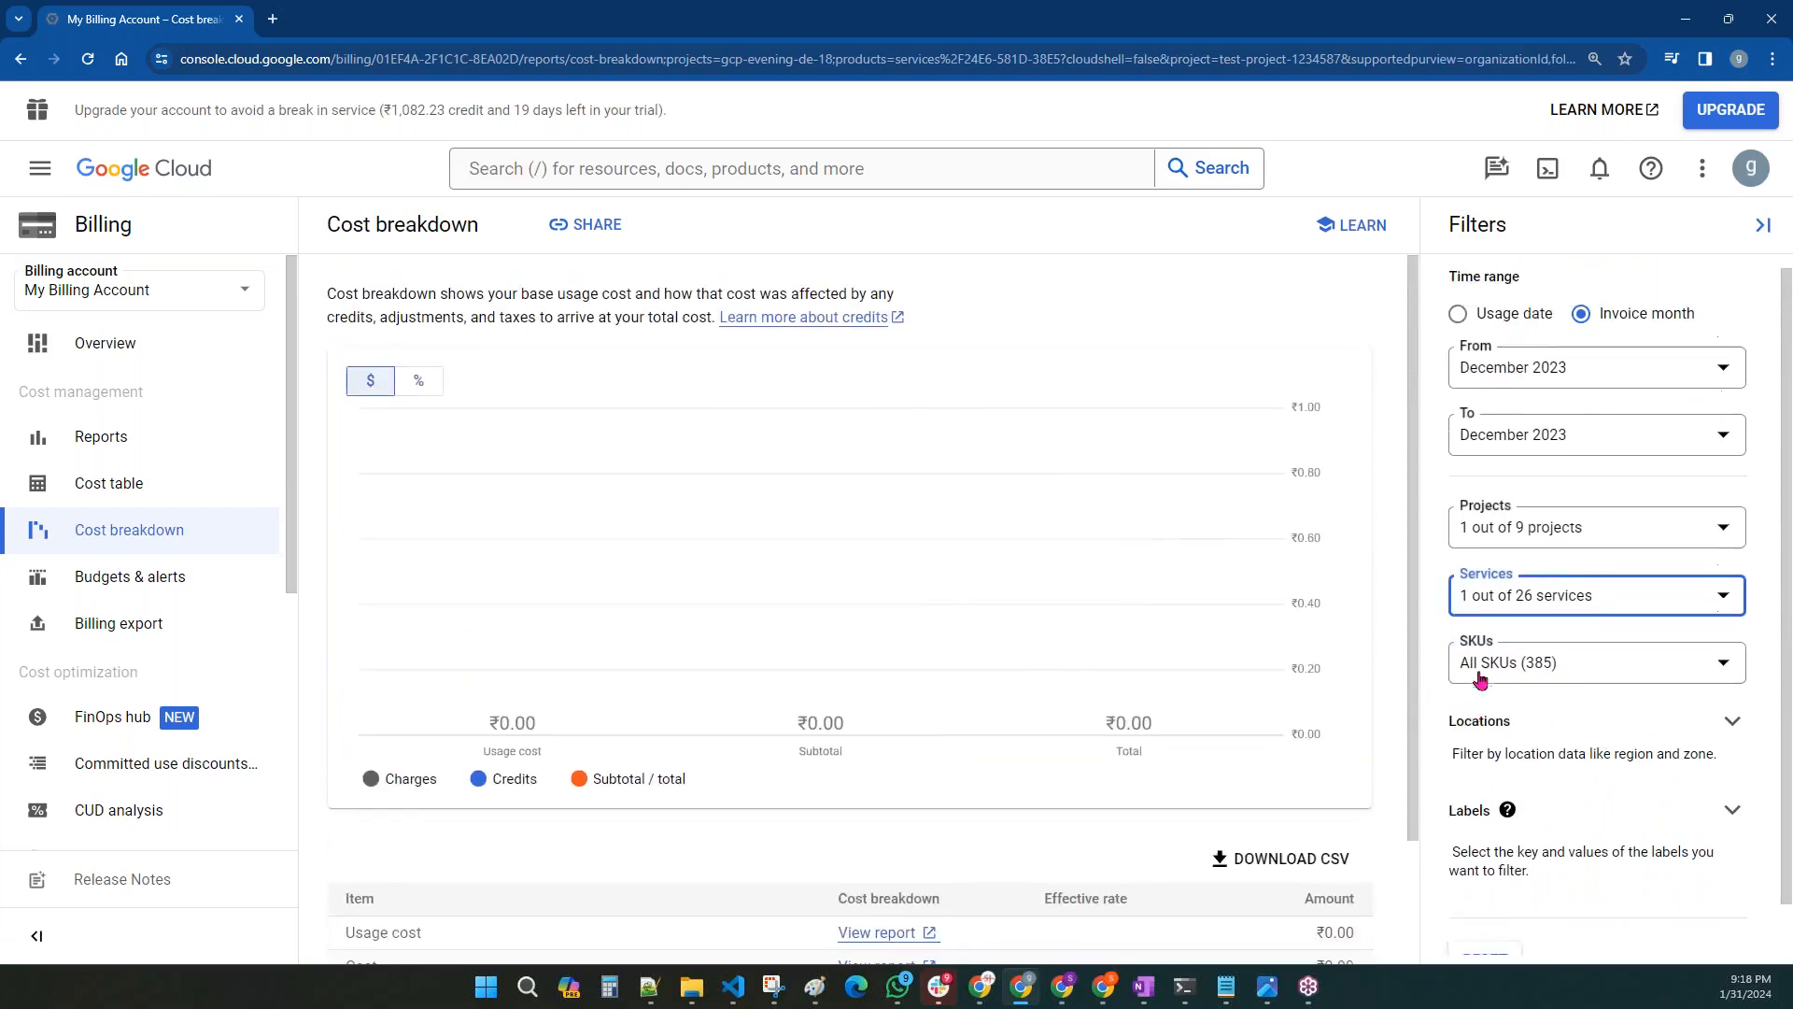
{"action": "scroll", "coordinate": [1561, 706], "scroll_direction": "down", "scroll_amount": 1}
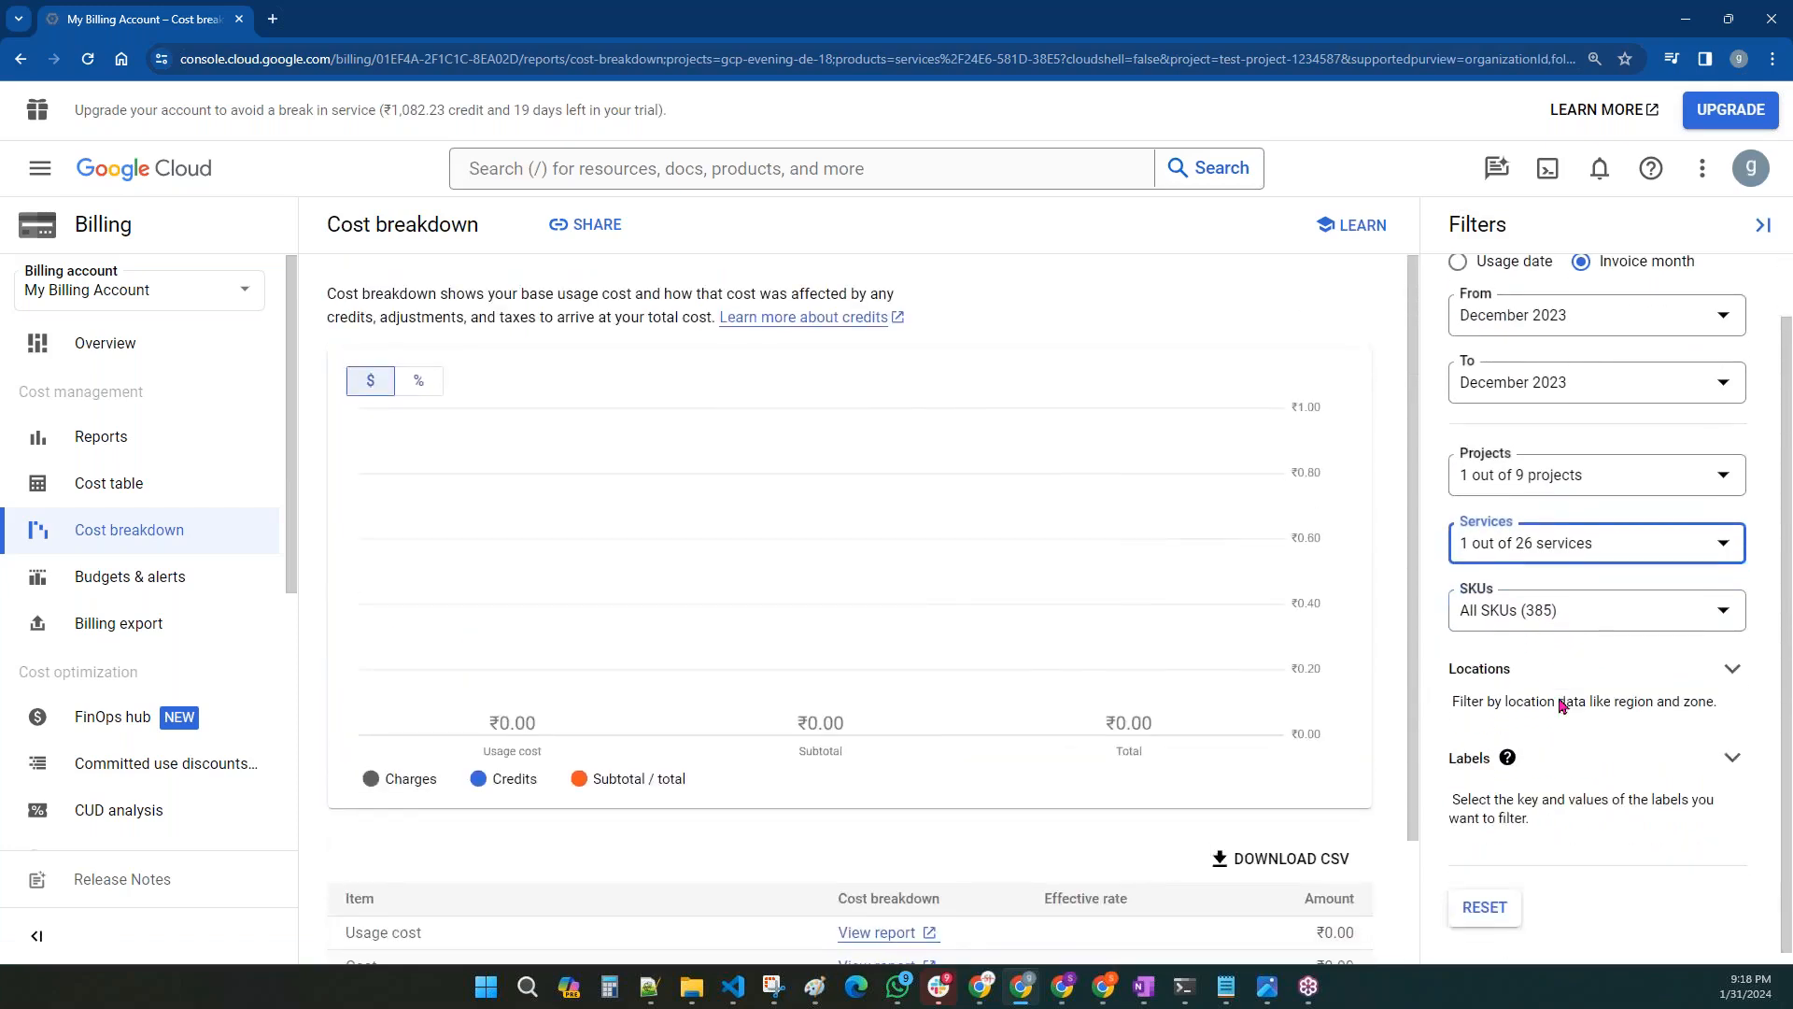
{"action": "scroll", "coordinate": [1561, 705], "scroll_direction": "up", "scroll_amount": 1}
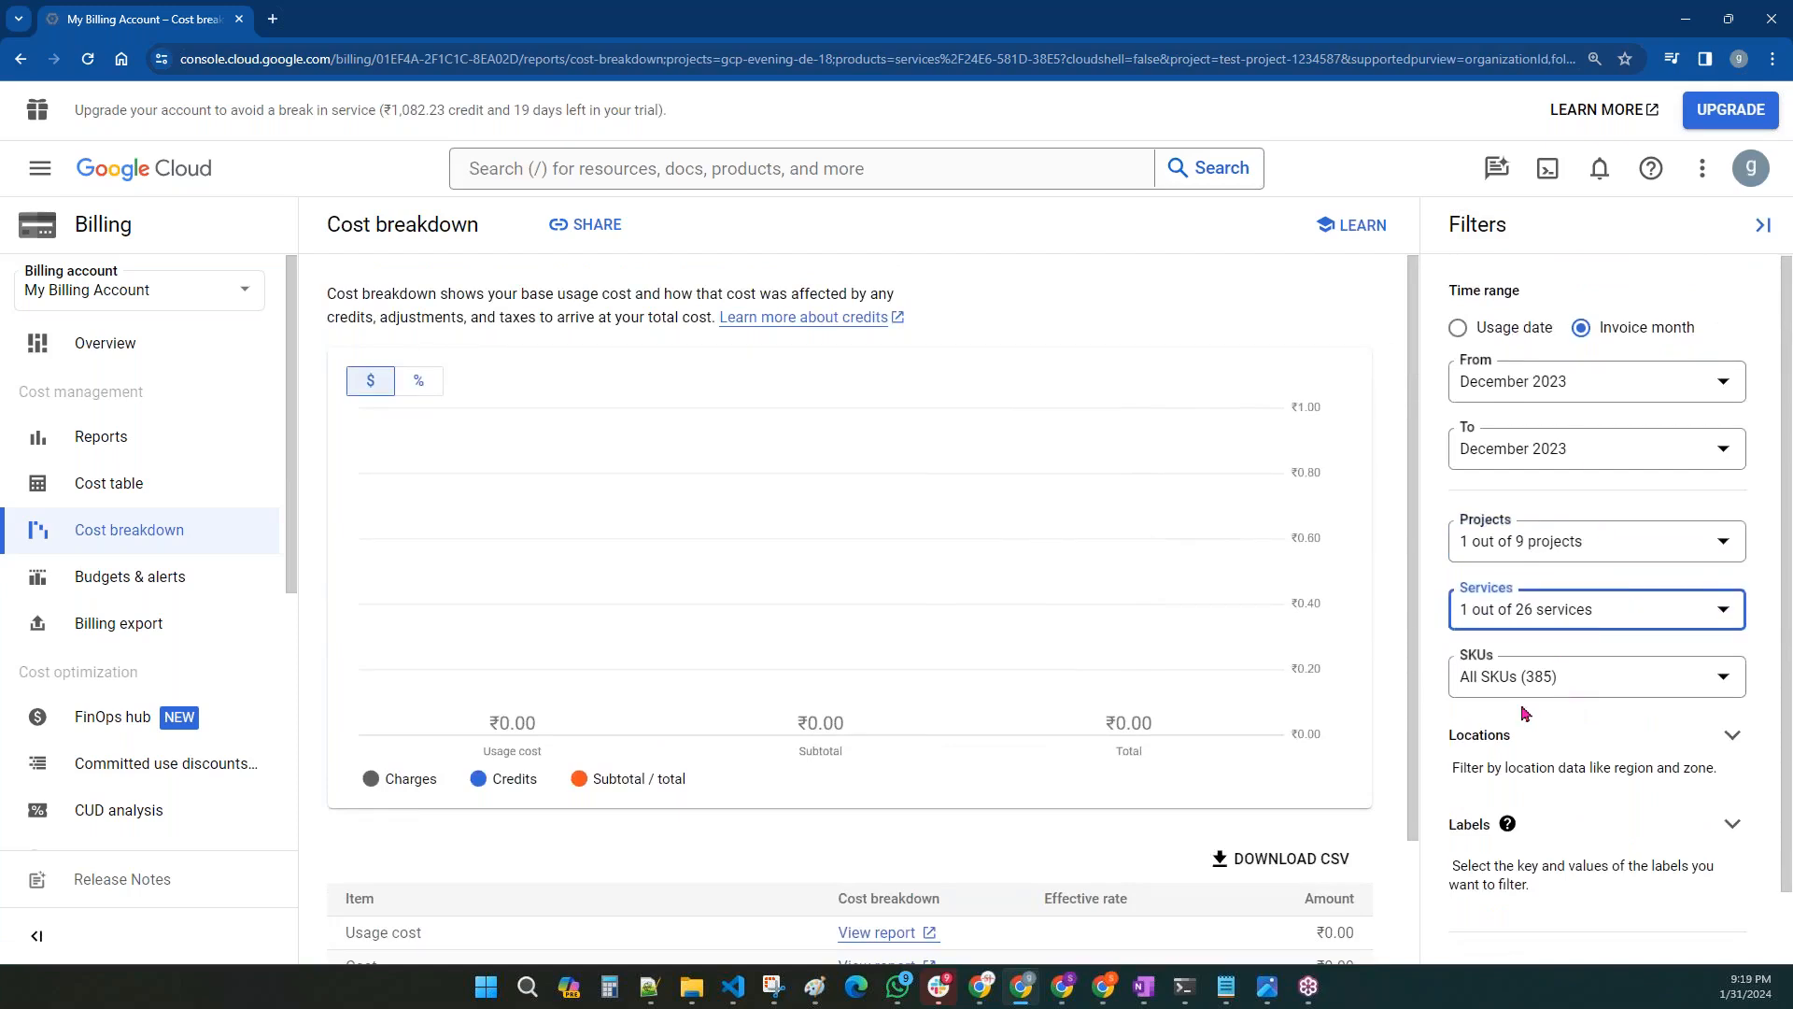
{"action": "scroll", "coordinate": [1526, 702], "scroll_direction": "down", "scroll_amount": 1}
{"action": "left_click", "coordinate": [1528, 480]}
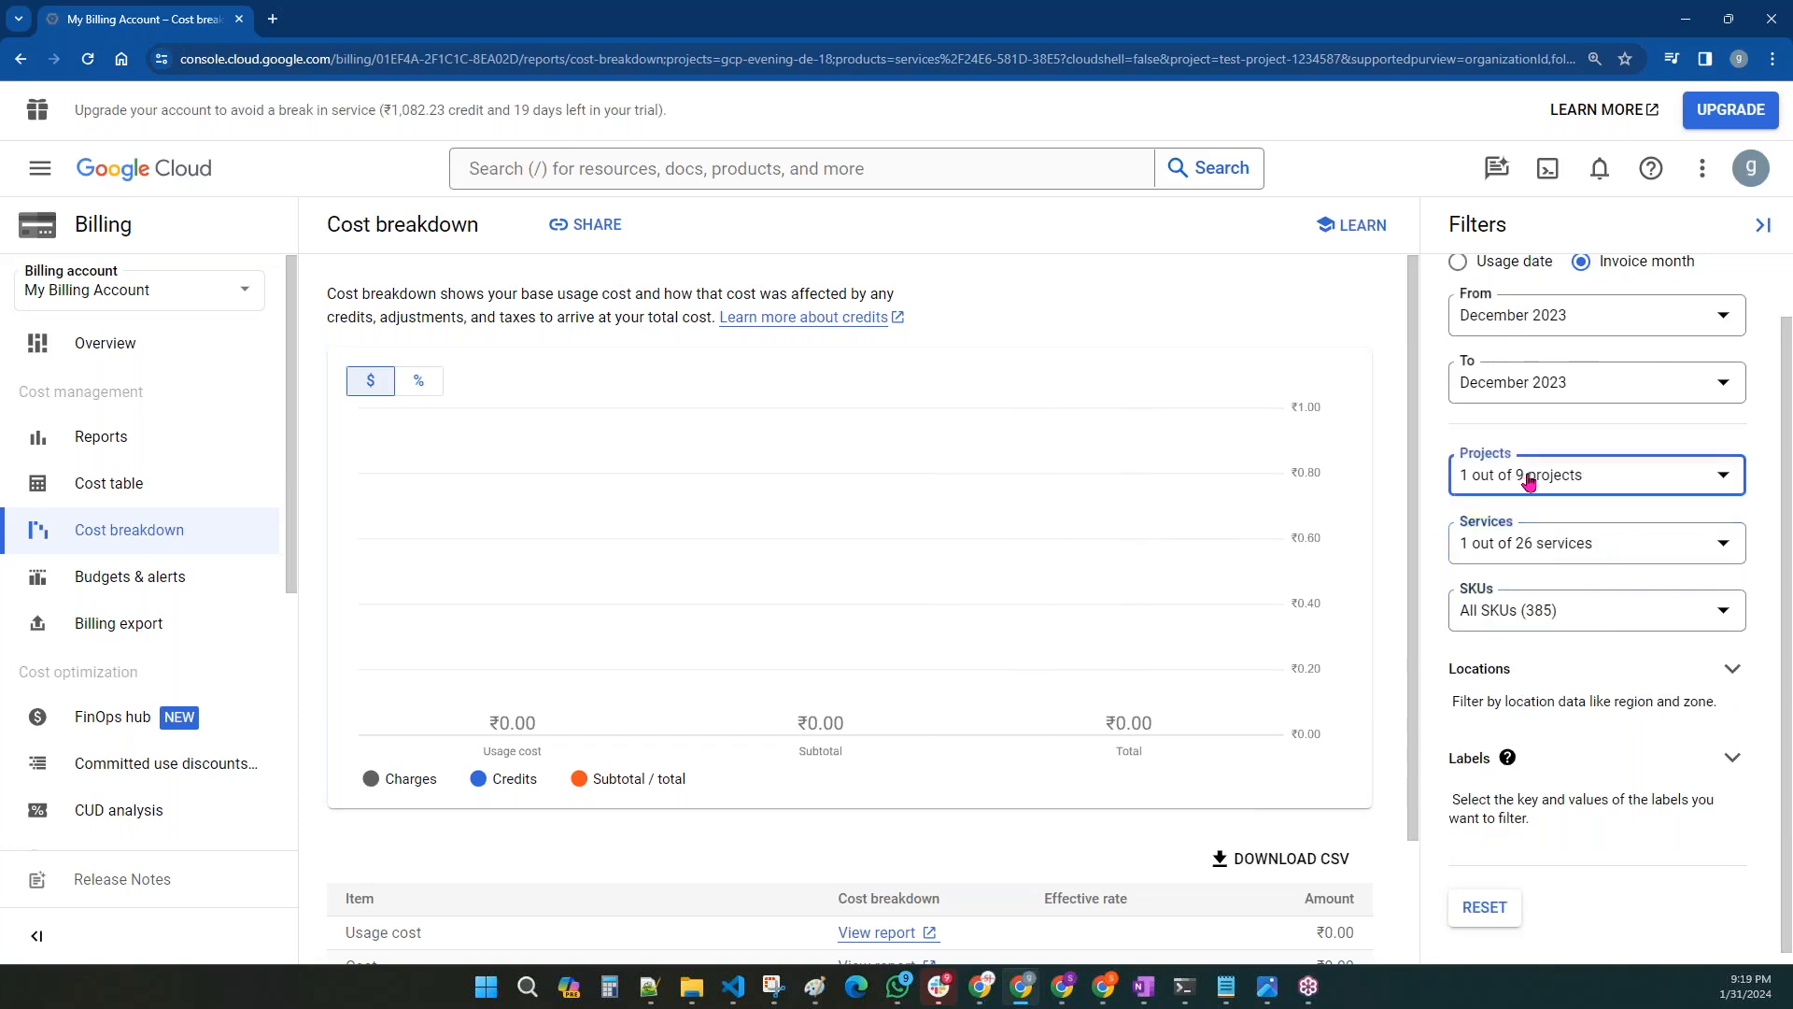
{"action": "left_click", "coordinate": [1622, 467]}
{"action": "left_click", "coordinate": [1546, 551]}
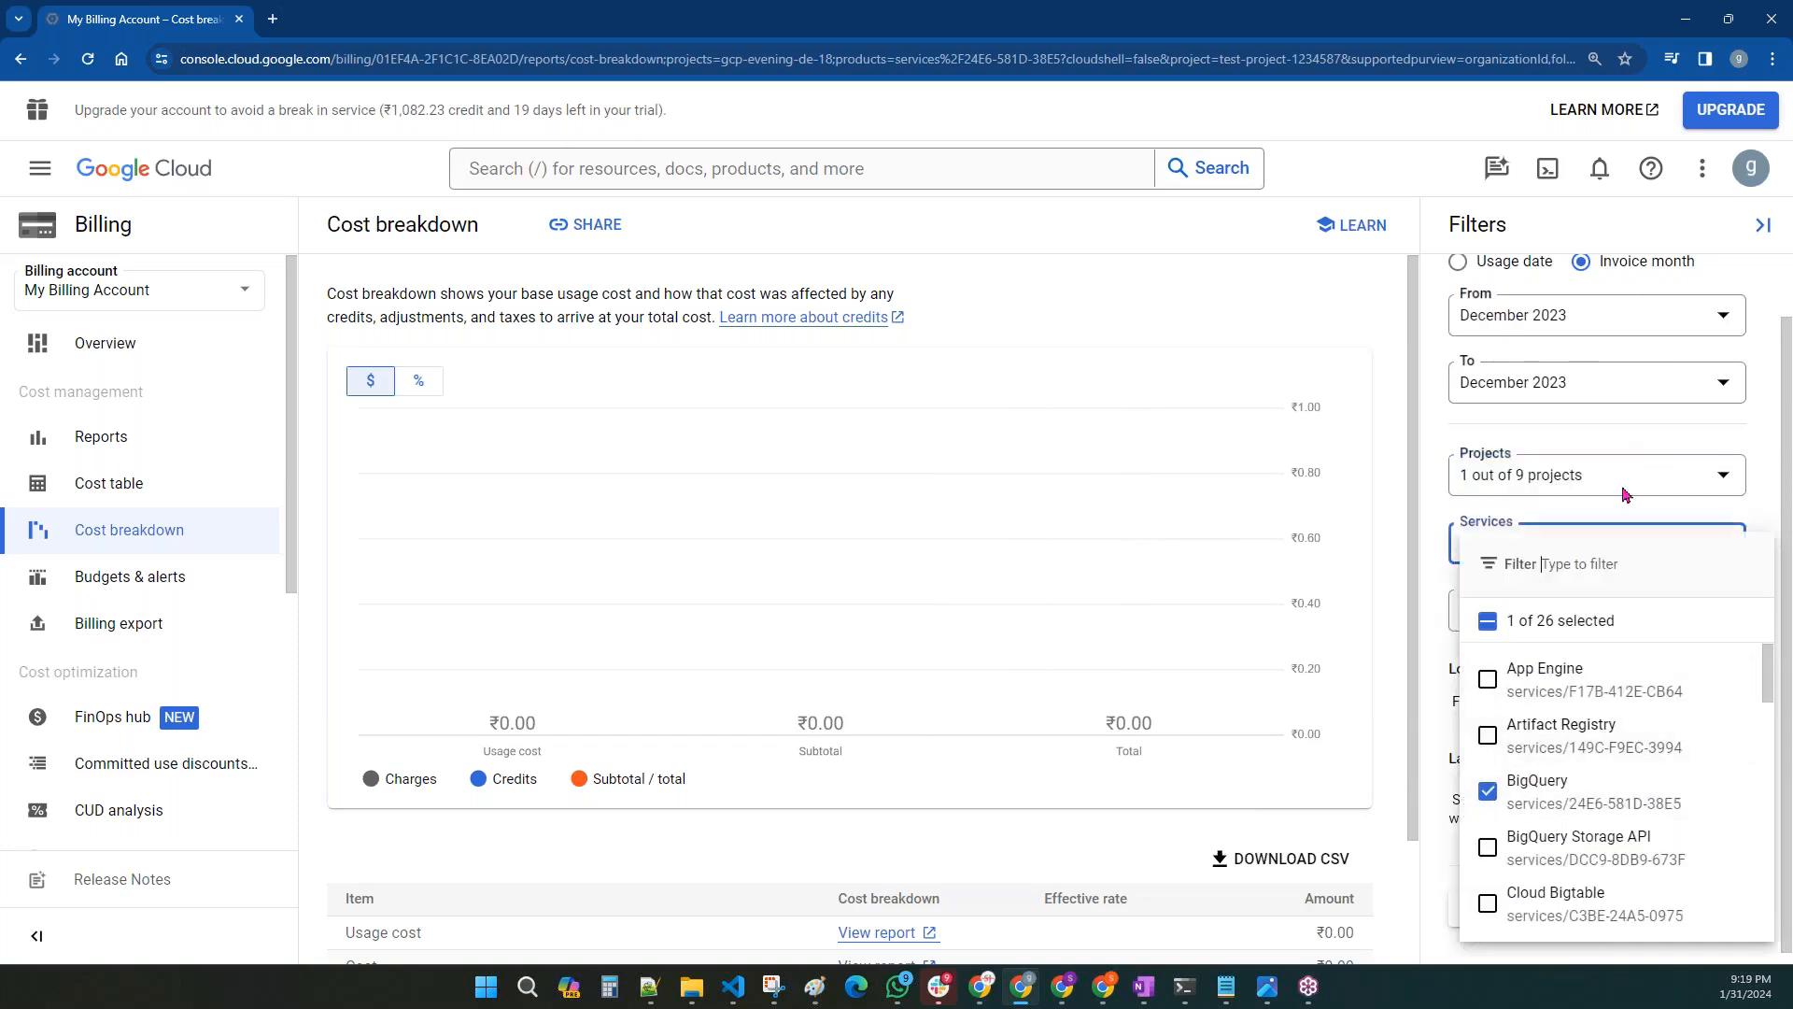
{"action": "left_click", "coordinate": [1606, 517]}
{"action": "scroll", "coordinate": [1545, 383], "scroll_direction": "up", "scroll_amount": 2}
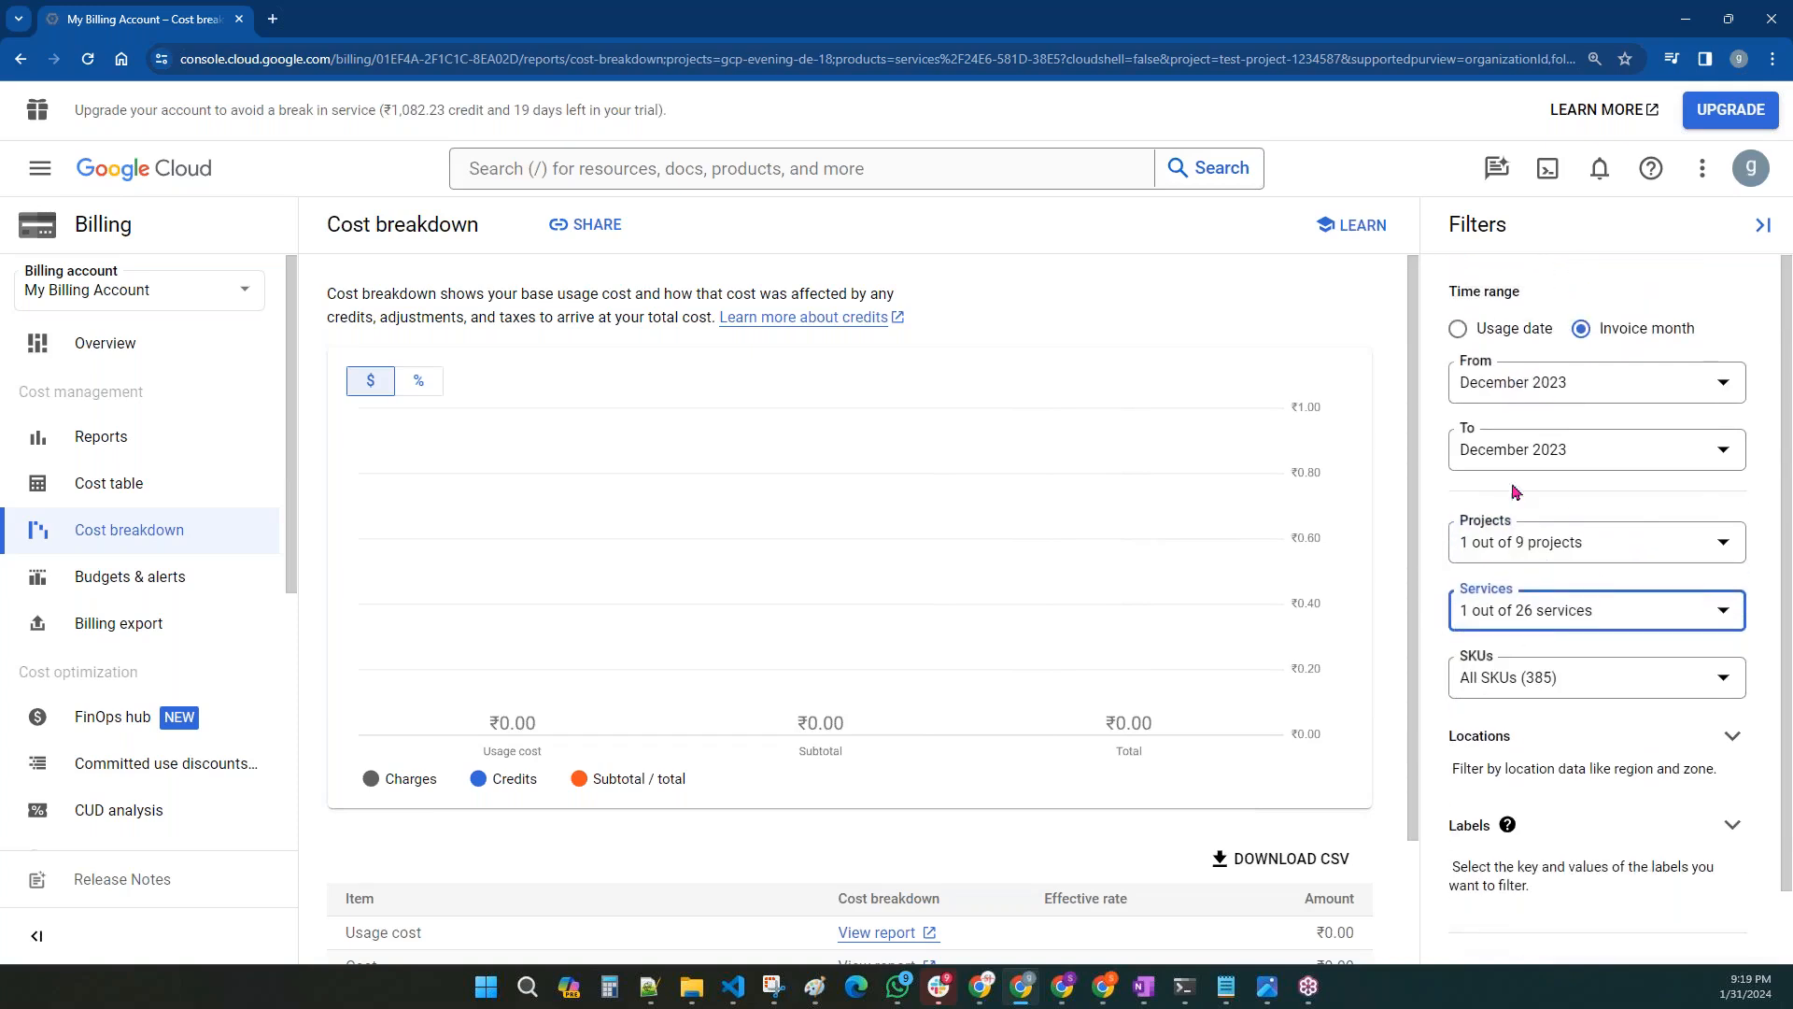
{"action": "scroll", "coordinate": [1543, 418], "scroll_direction": "down", "scroll_amount": 1}
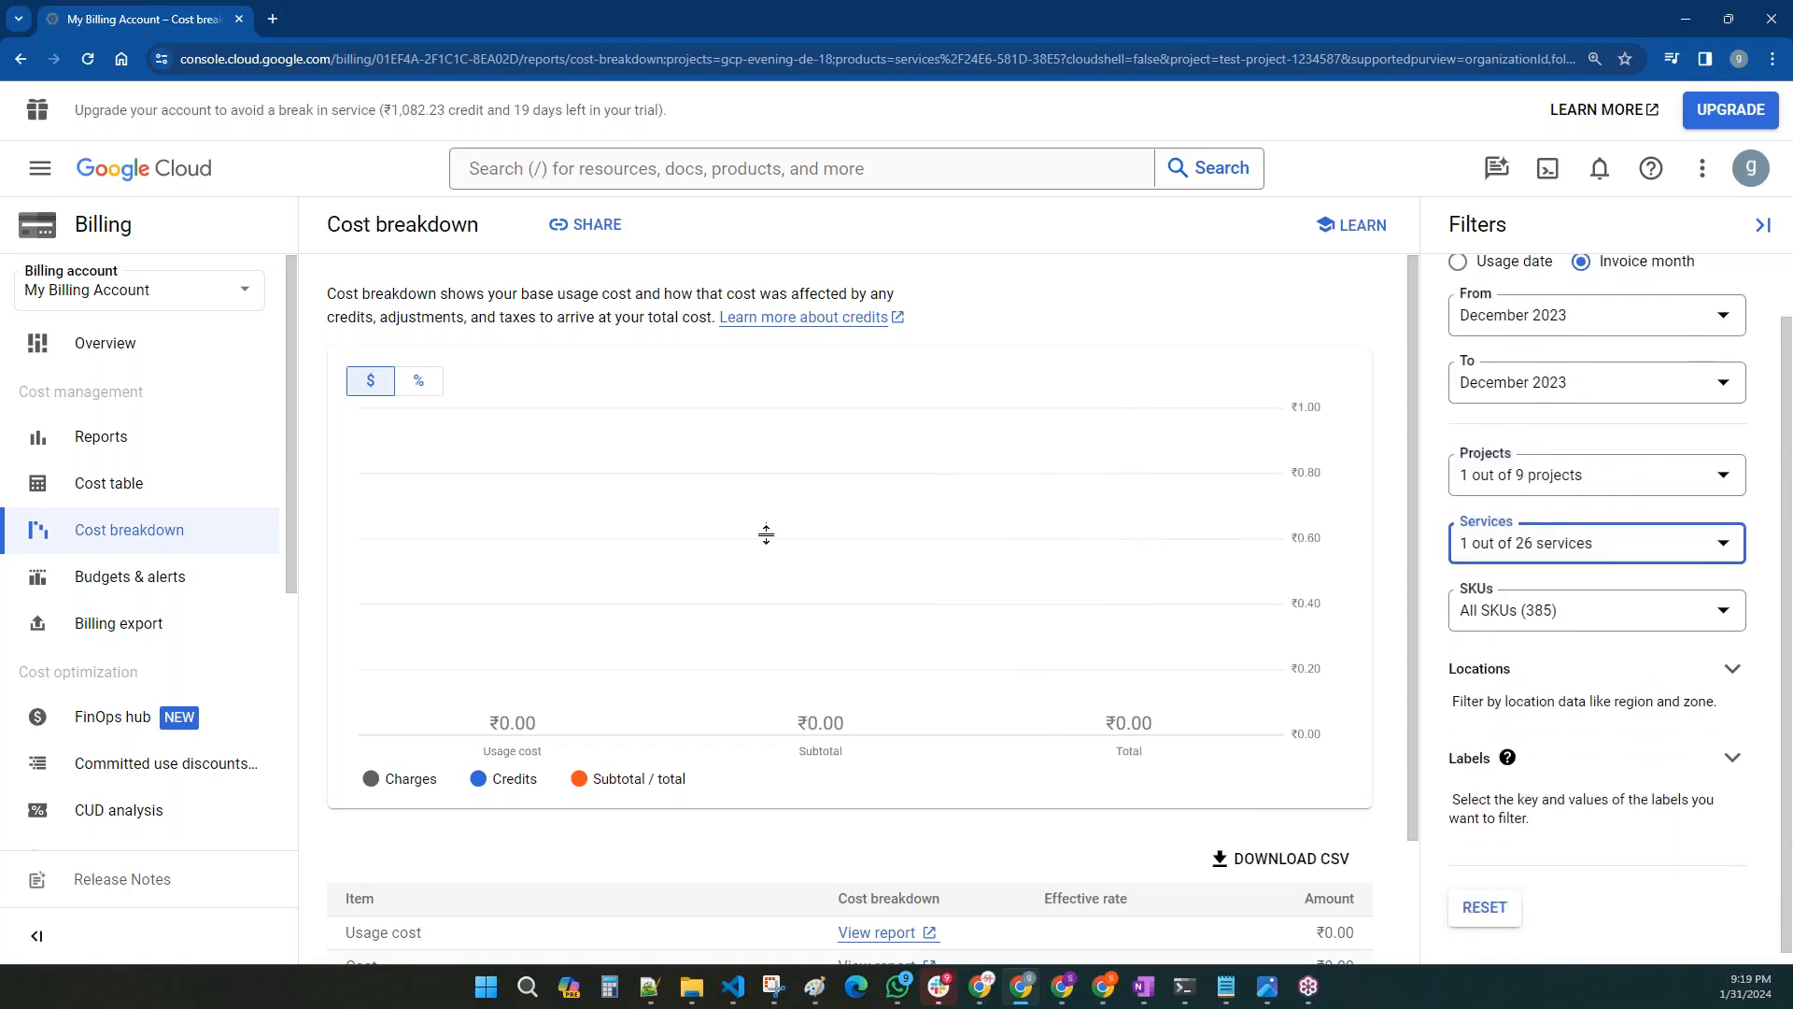
- Review the BigQuery usage cost for gcp-evening-de-18, and widen the cost breakdown's project filter to all projects
{"action": "scroll", "coordinate": [766, 532], "scroll_direction": "down", "scroll_amount": 2}
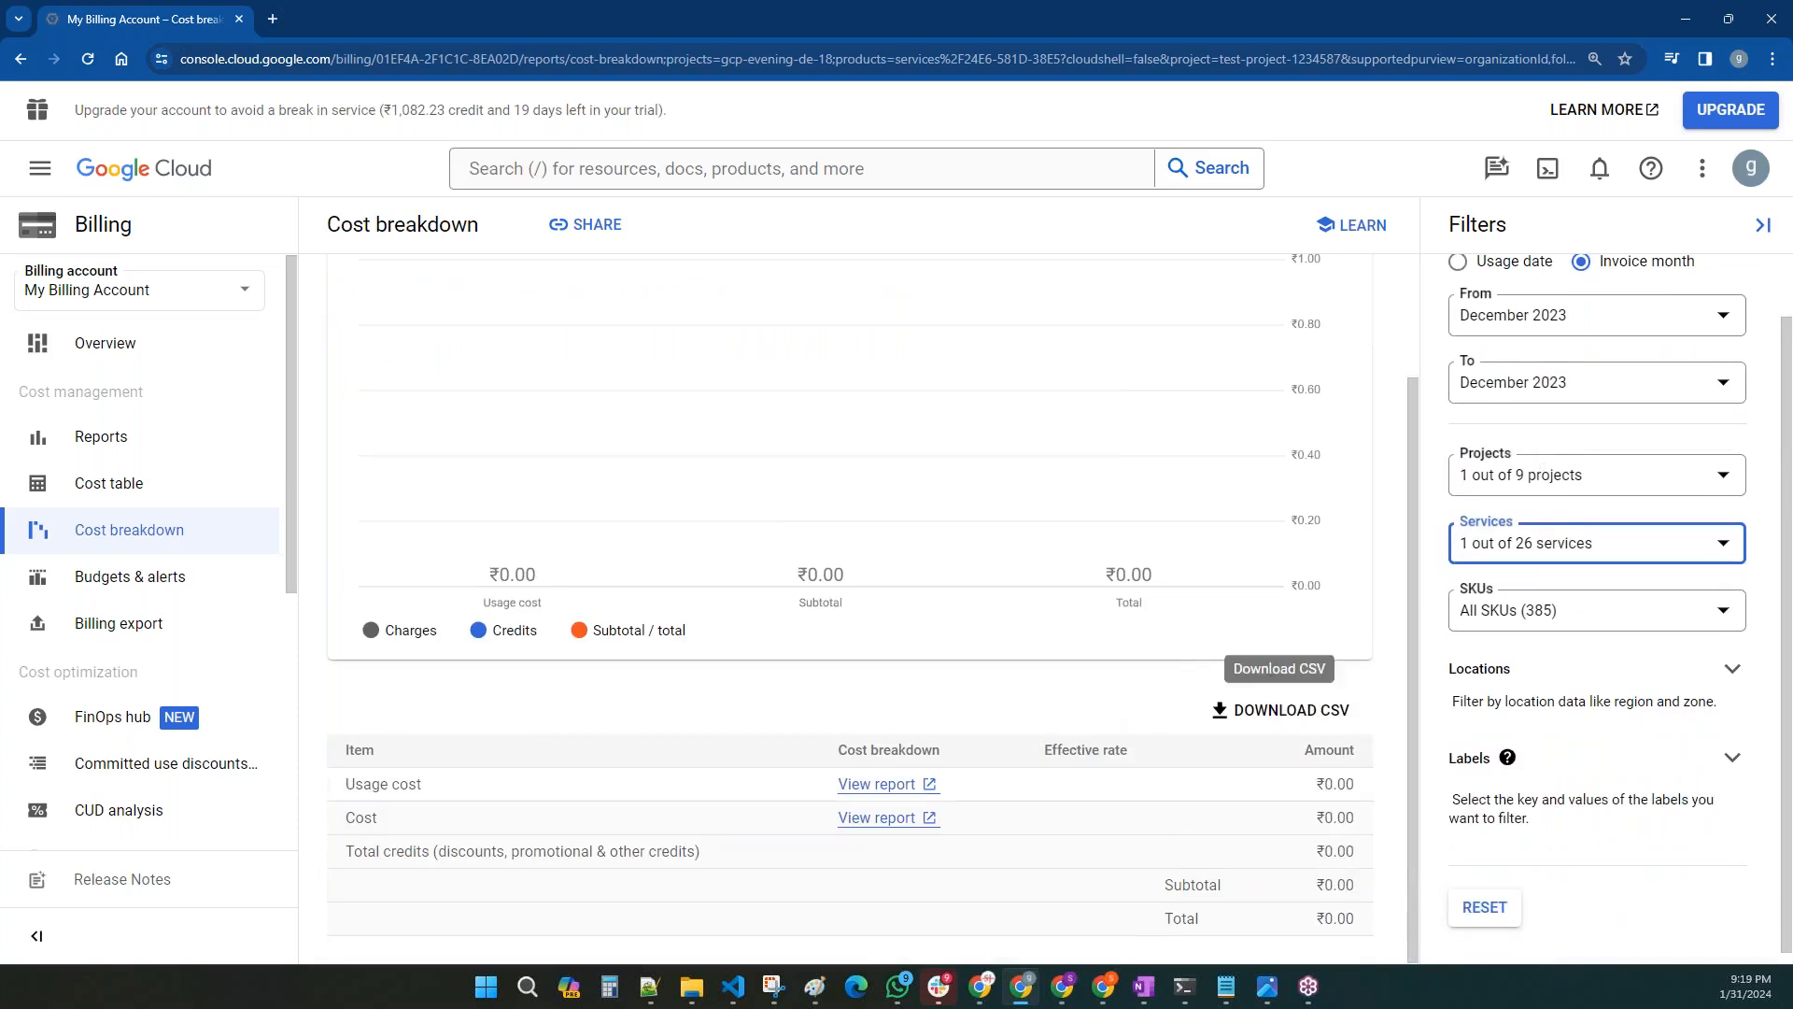
{"action": "left_click_drag", "start_coordinate": [1312, 789], "coordinate": [1354, 786]}
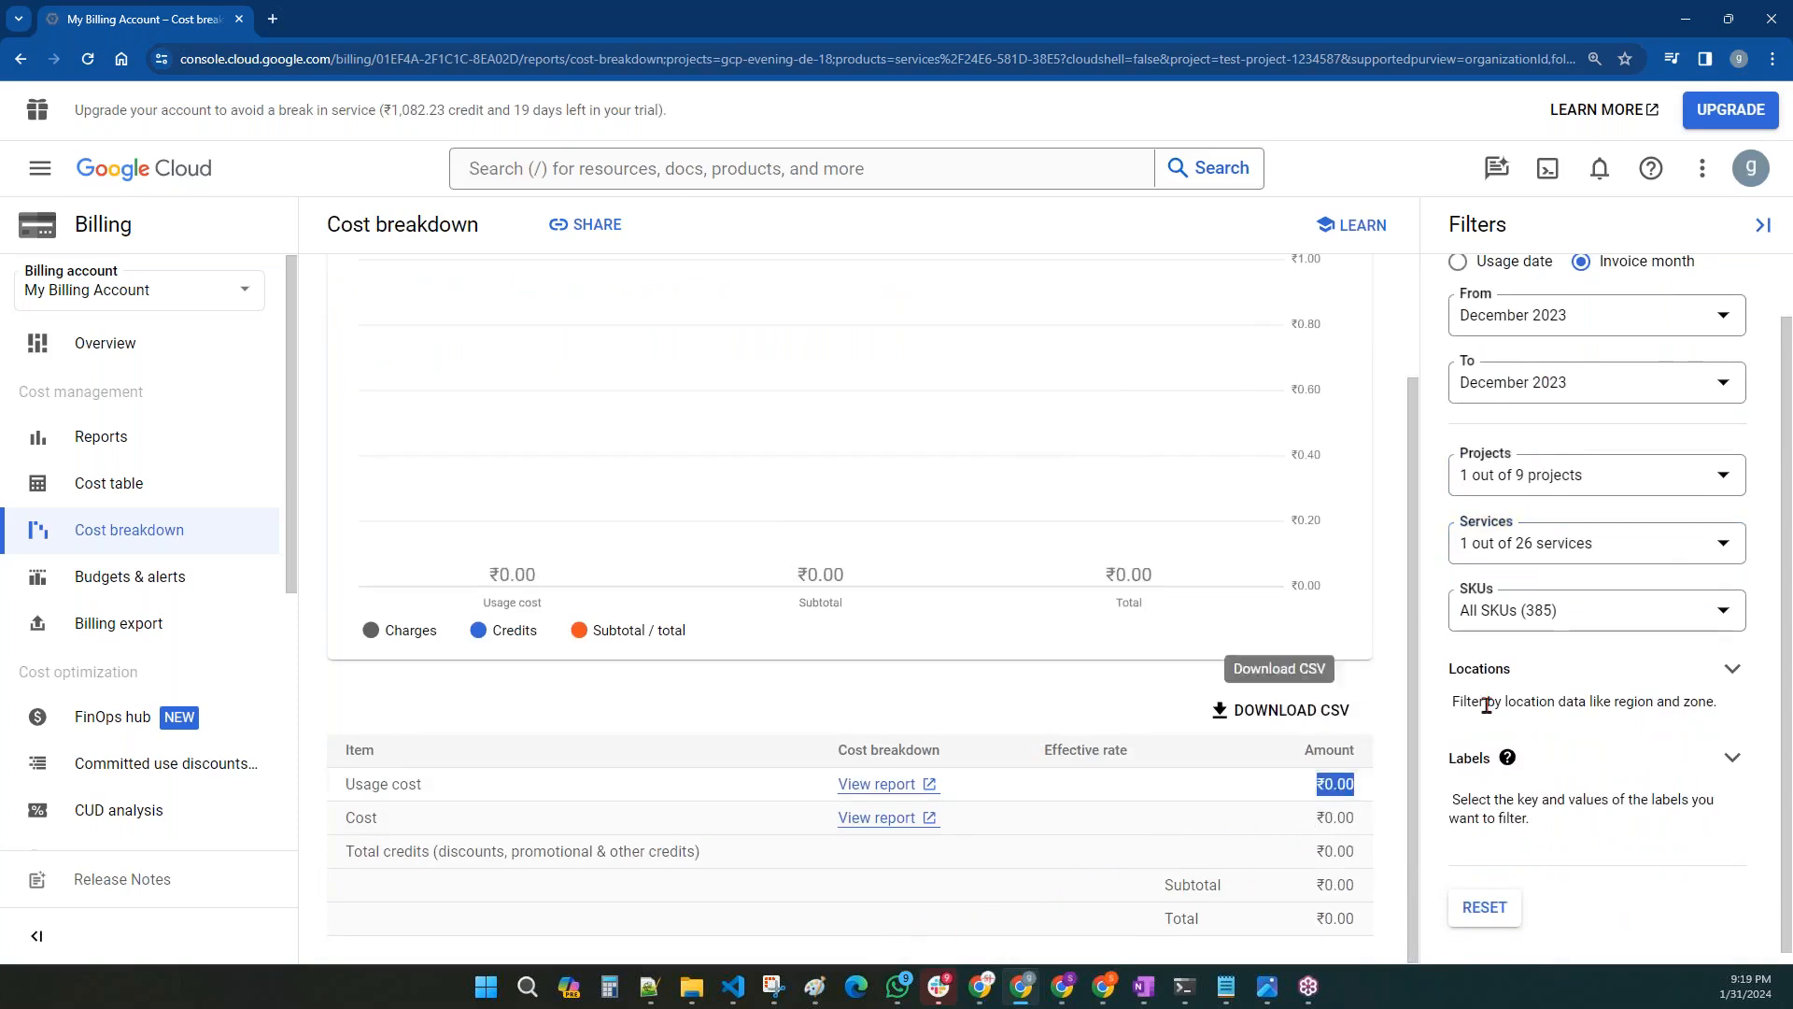
{"action": "left_click", "coordinate": [1432, 556]}
{"action": "left_click", "coordinate": [1532, 494]}
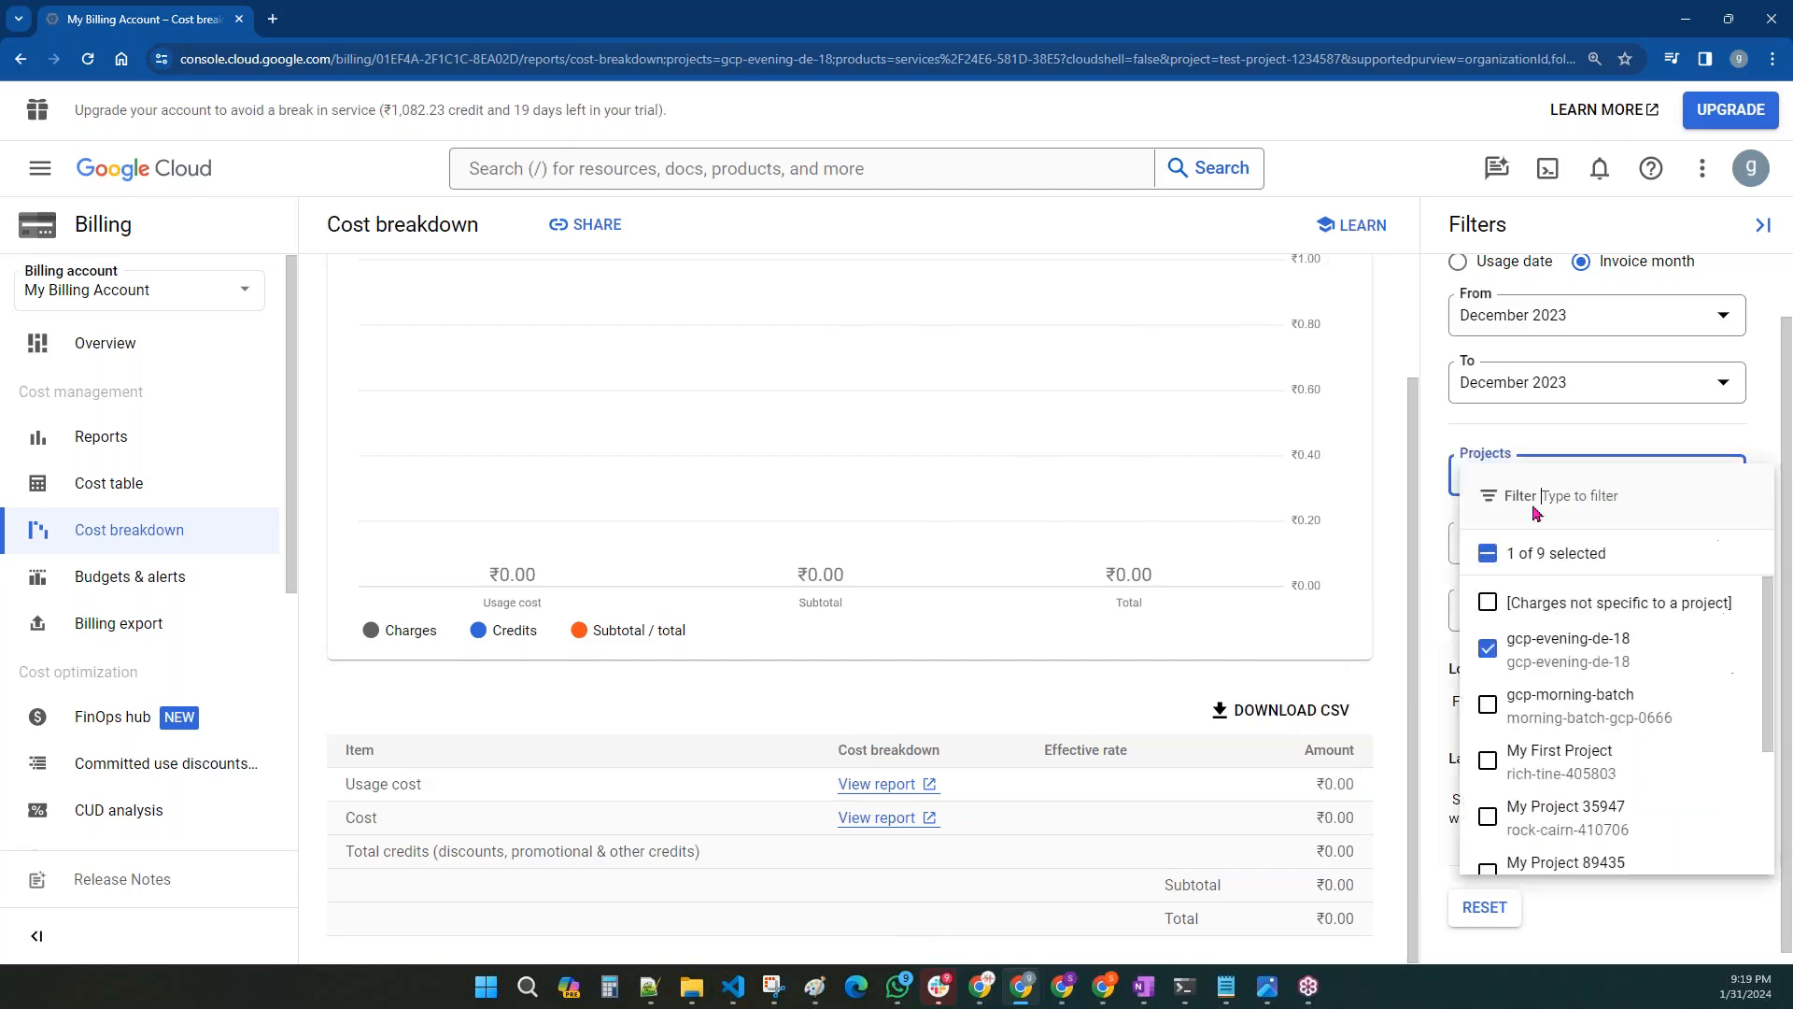
{"action": "left_click", "coordinate": [1553, 722]}
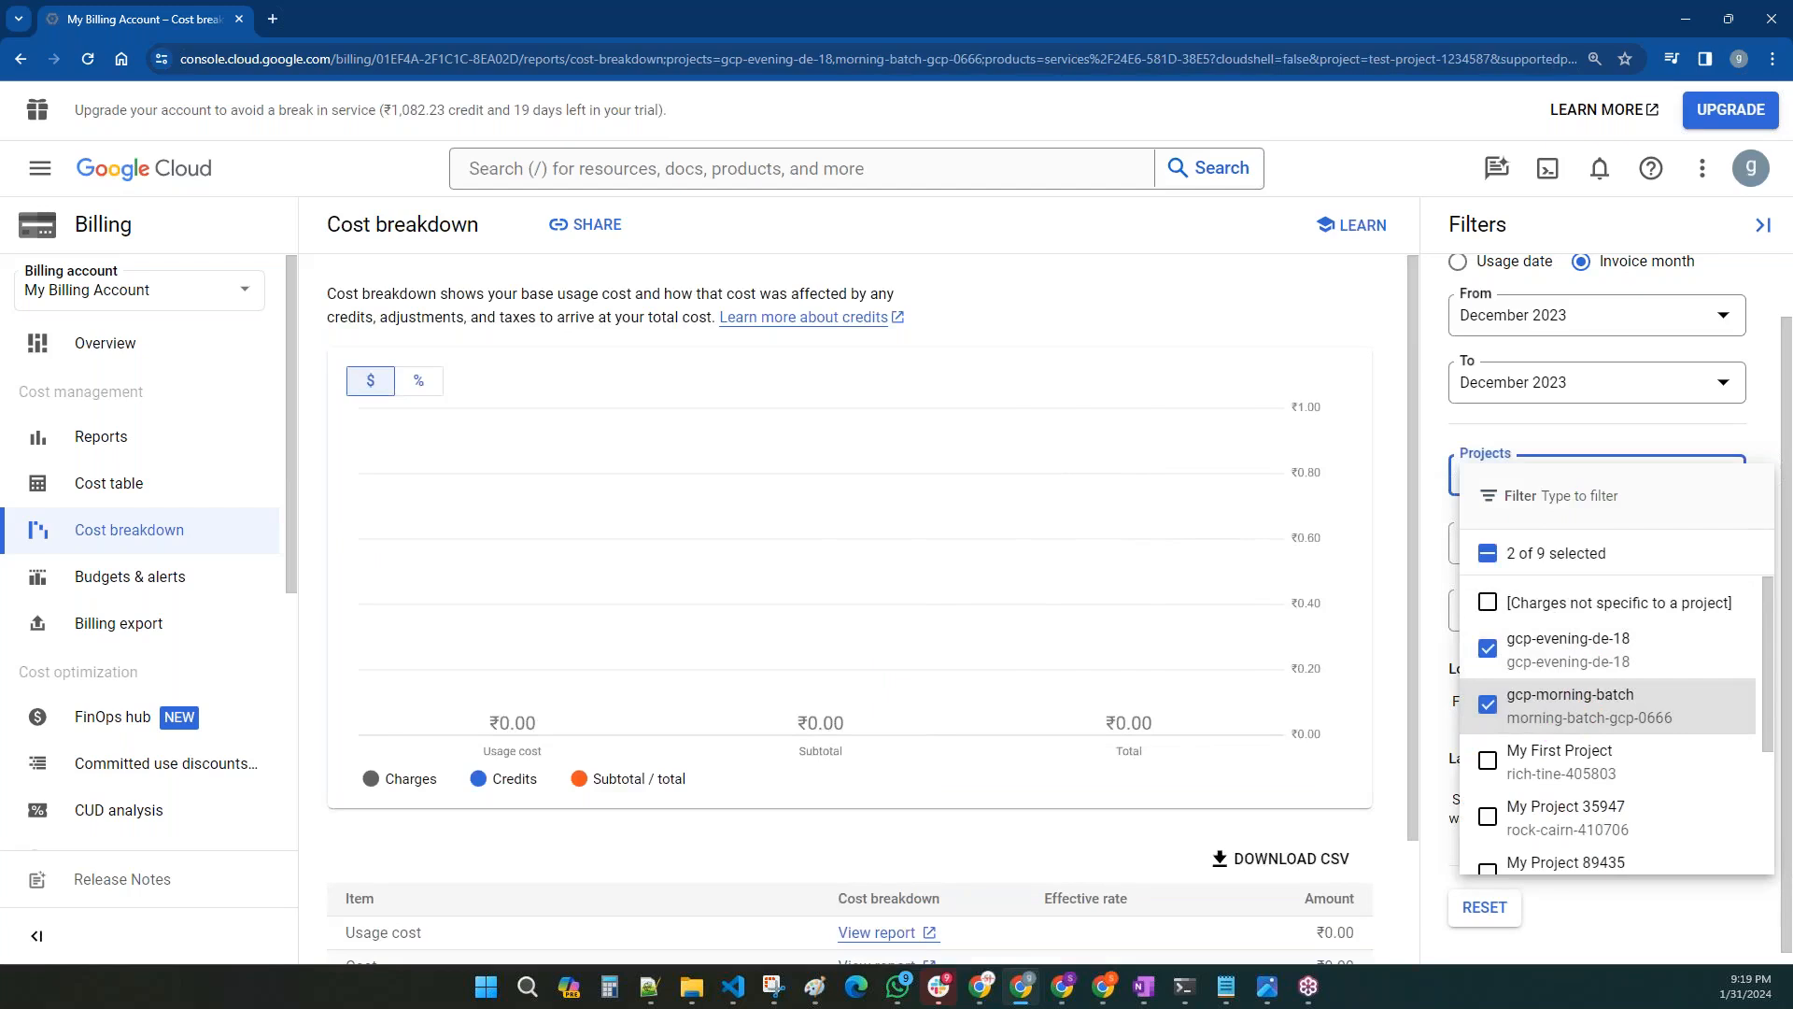
{"action": "left_click", "coordinate": [1560, 707]}
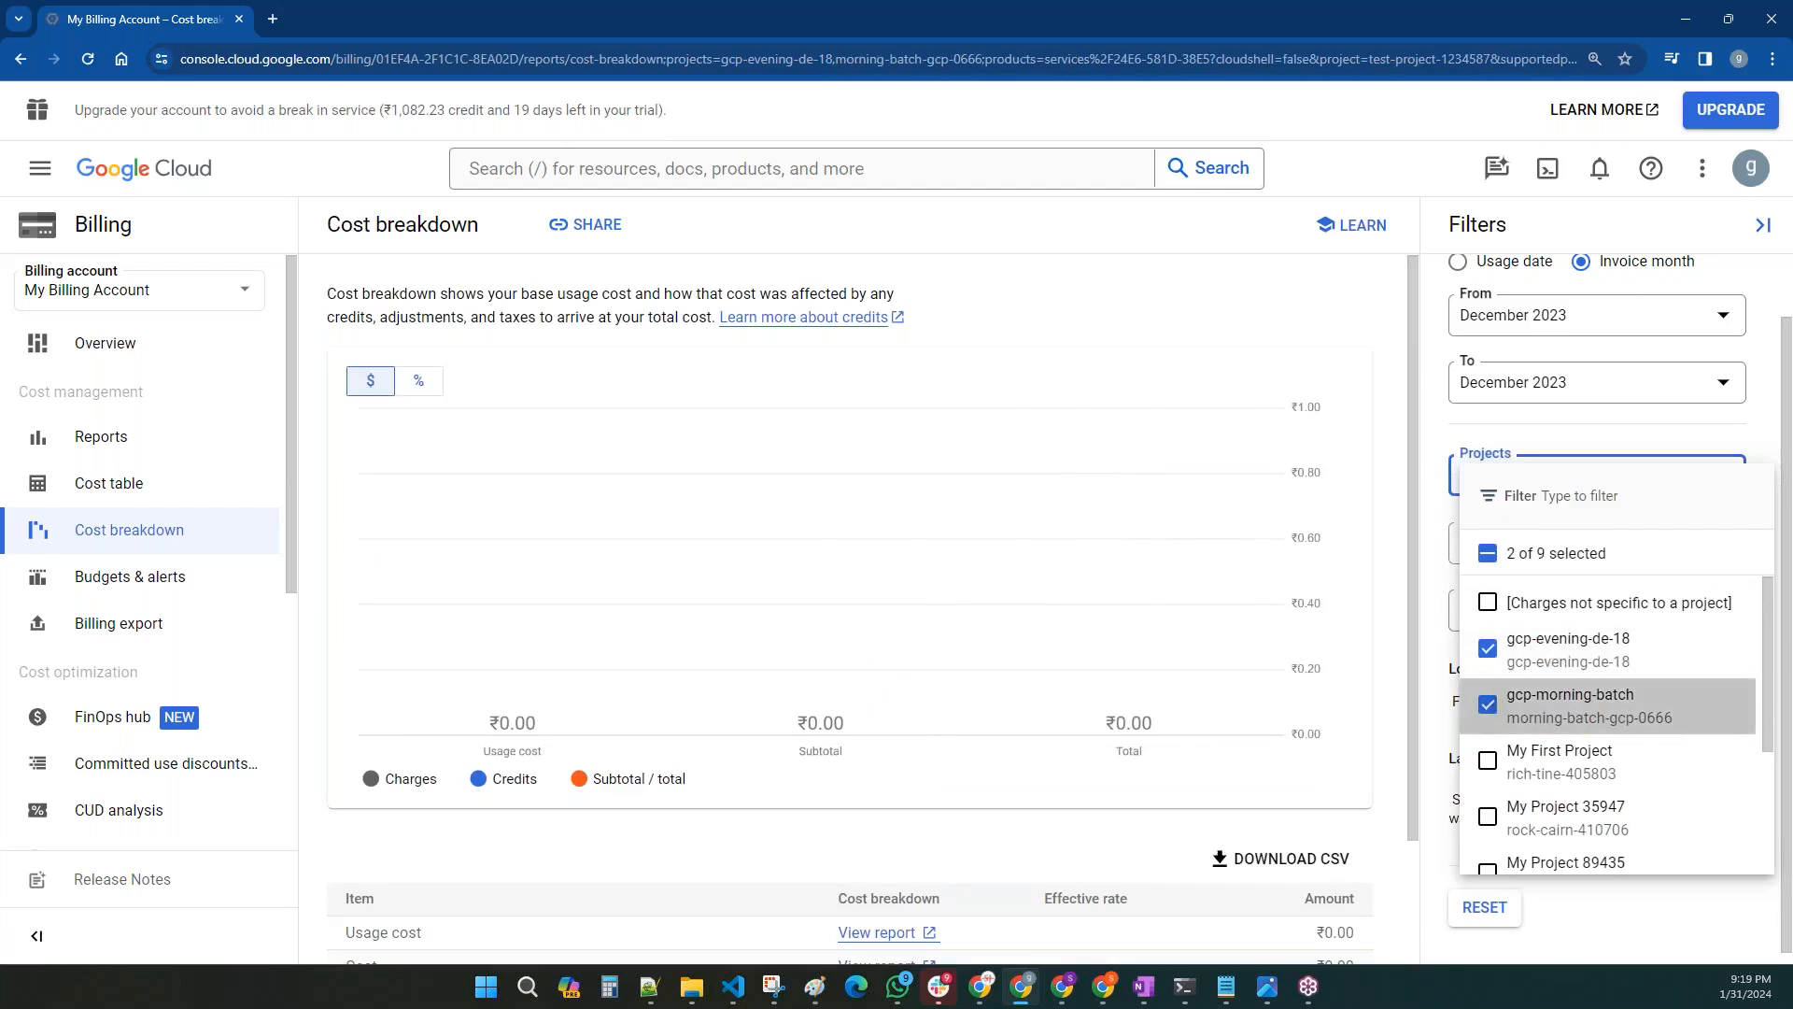
{"action": "left_click", "coordinate": [1193, 803]}
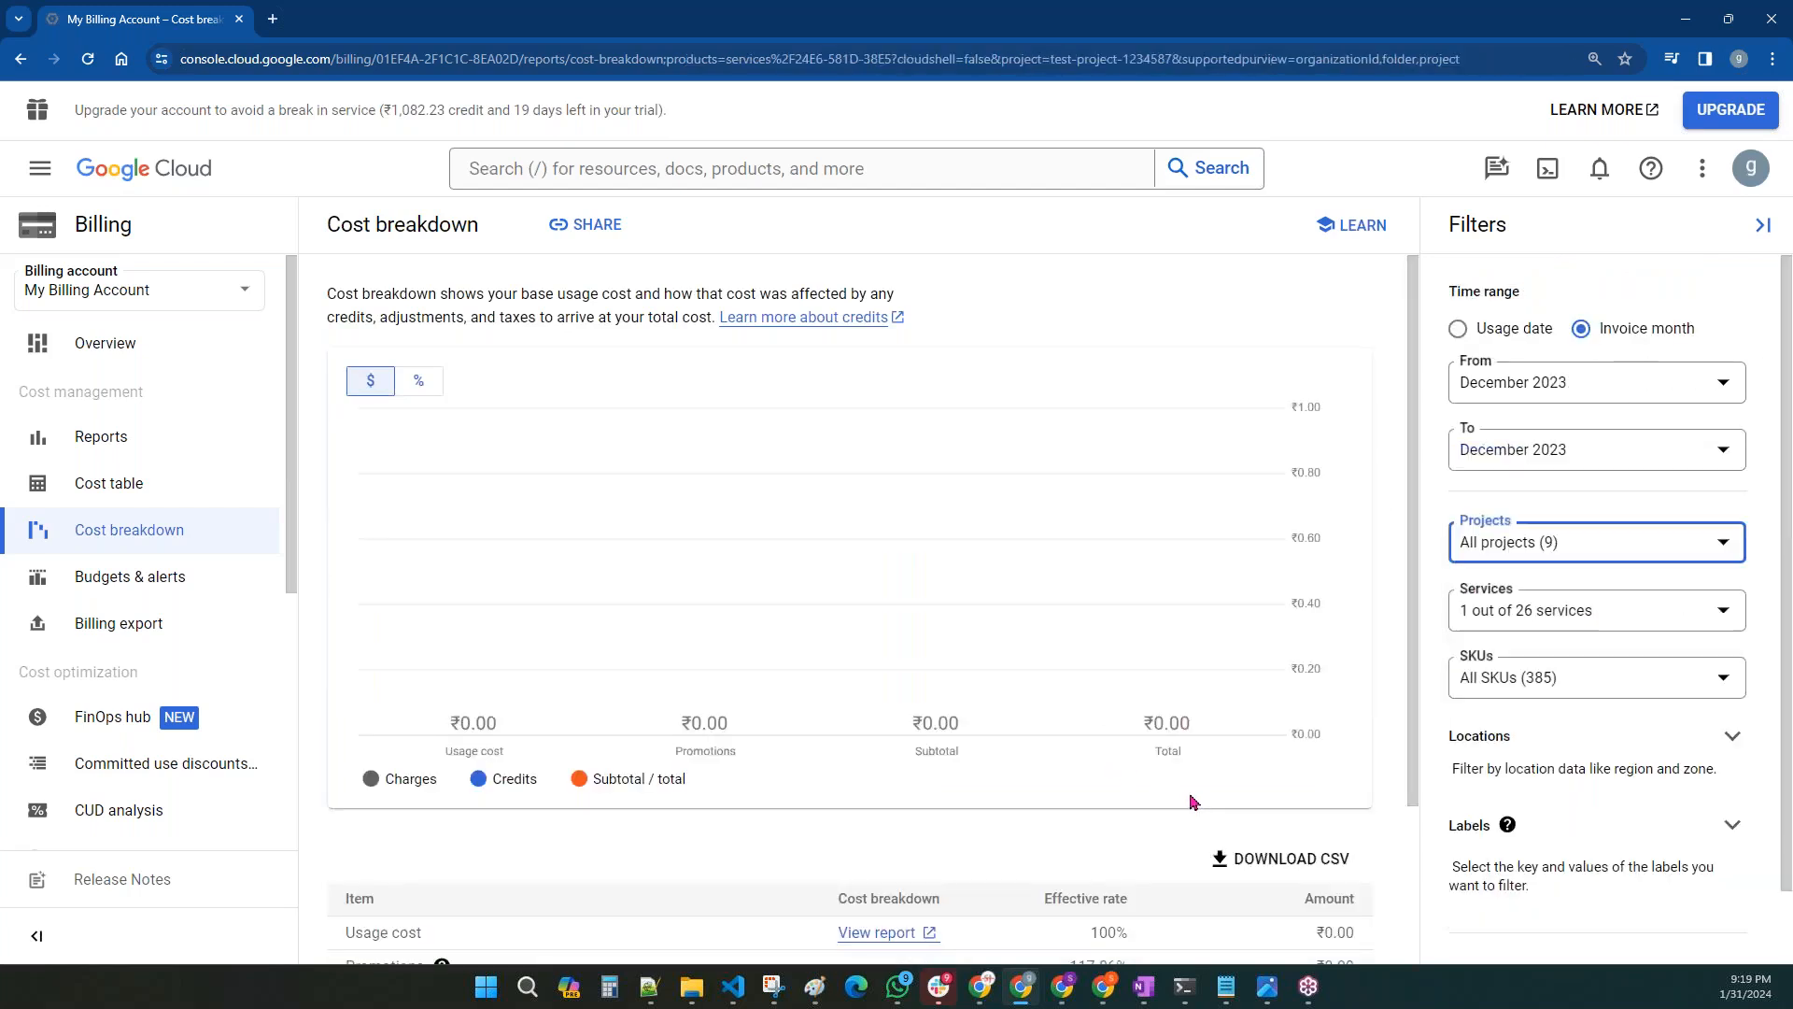
- Review the itemized BigQuery costs across all projects and compare the chart's percentage and currency views
{"action": "scroll", "coordinate": [1093, 589], "scroll_direction": "down", "scroll_amount": 2}
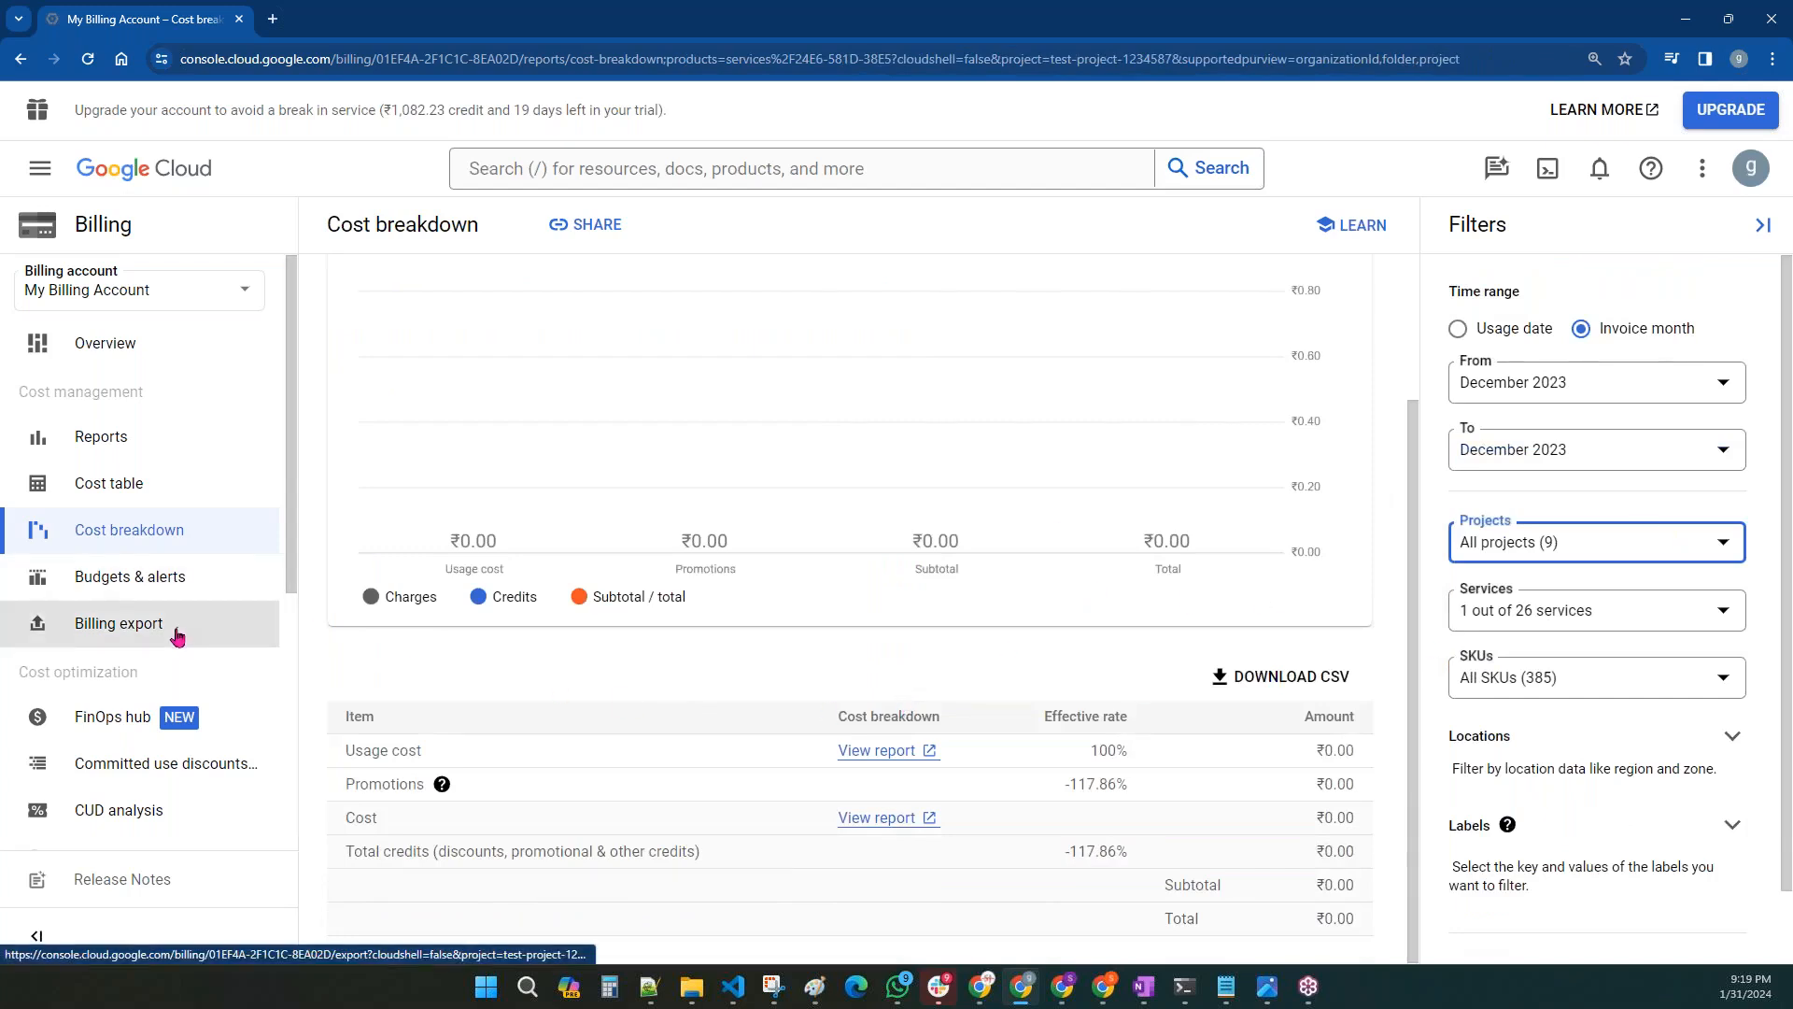
{"action": "scroll", "coordinate": [923, 680], "scroll_direction": "up", "scroll_amount": 2}
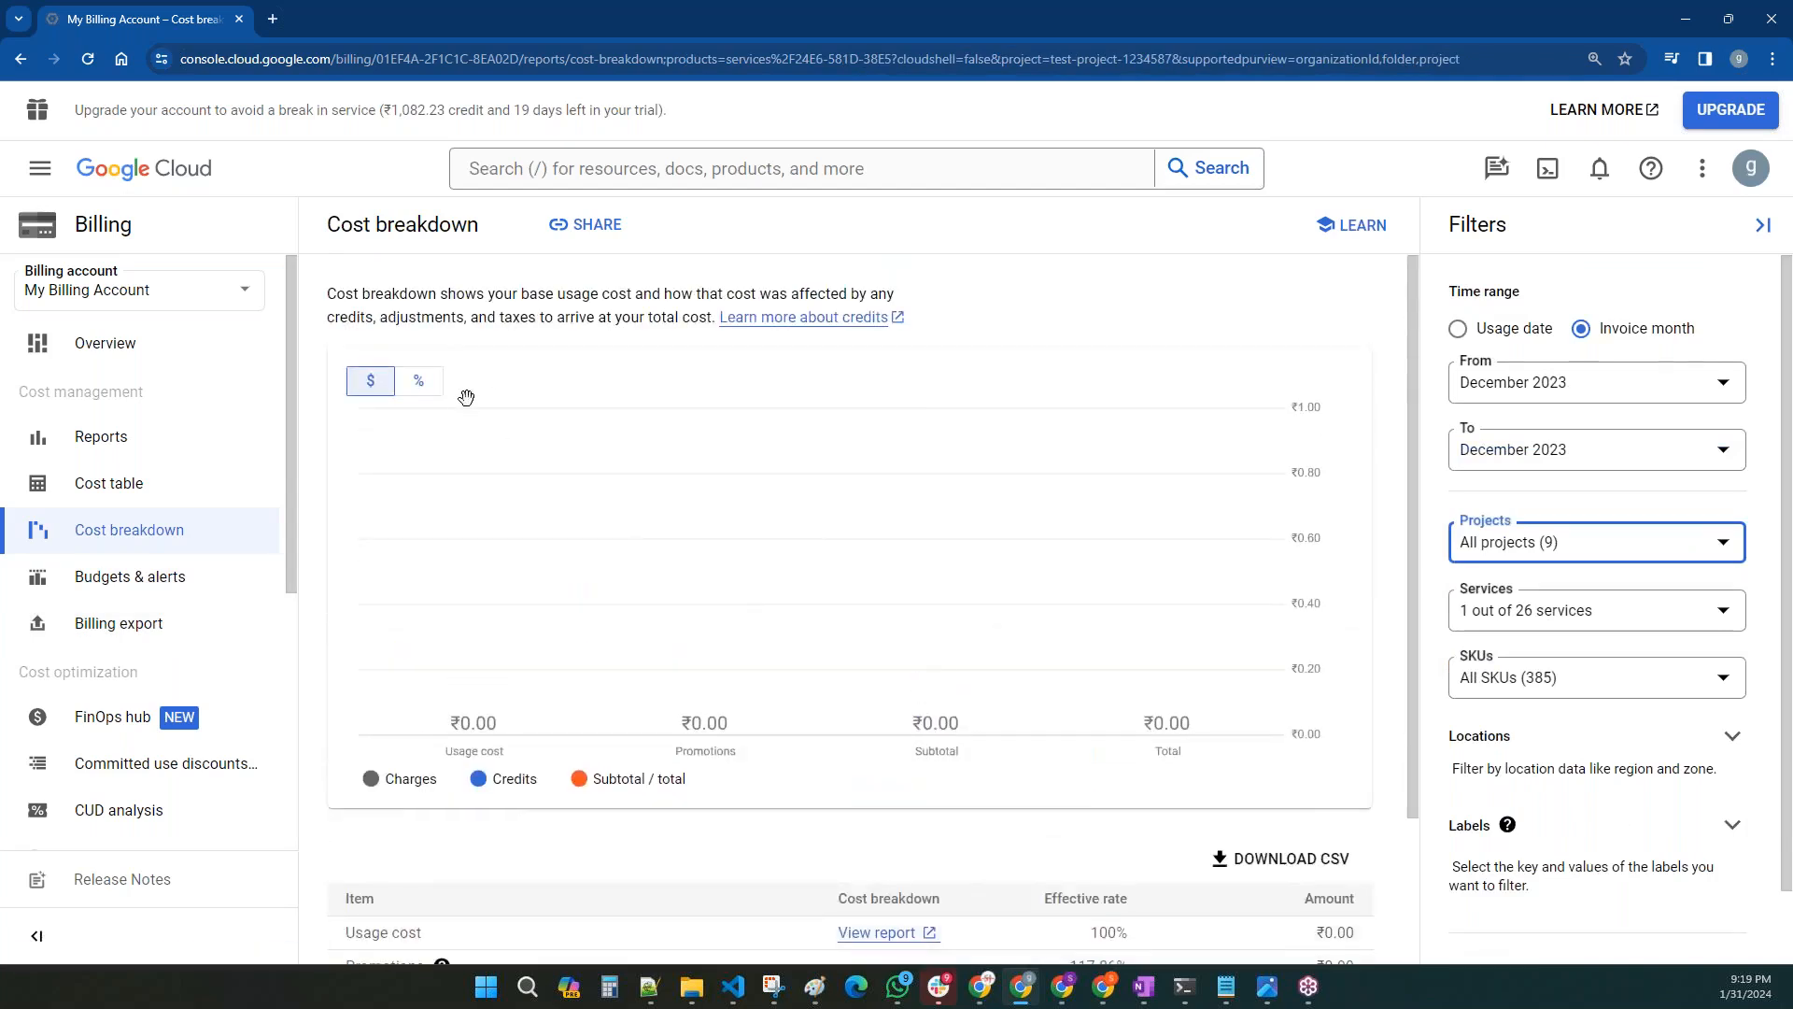
{"action": "left_click", "coordinate": [418, 383]}
{"action": "left_click", "coordinate": [376, 382]}
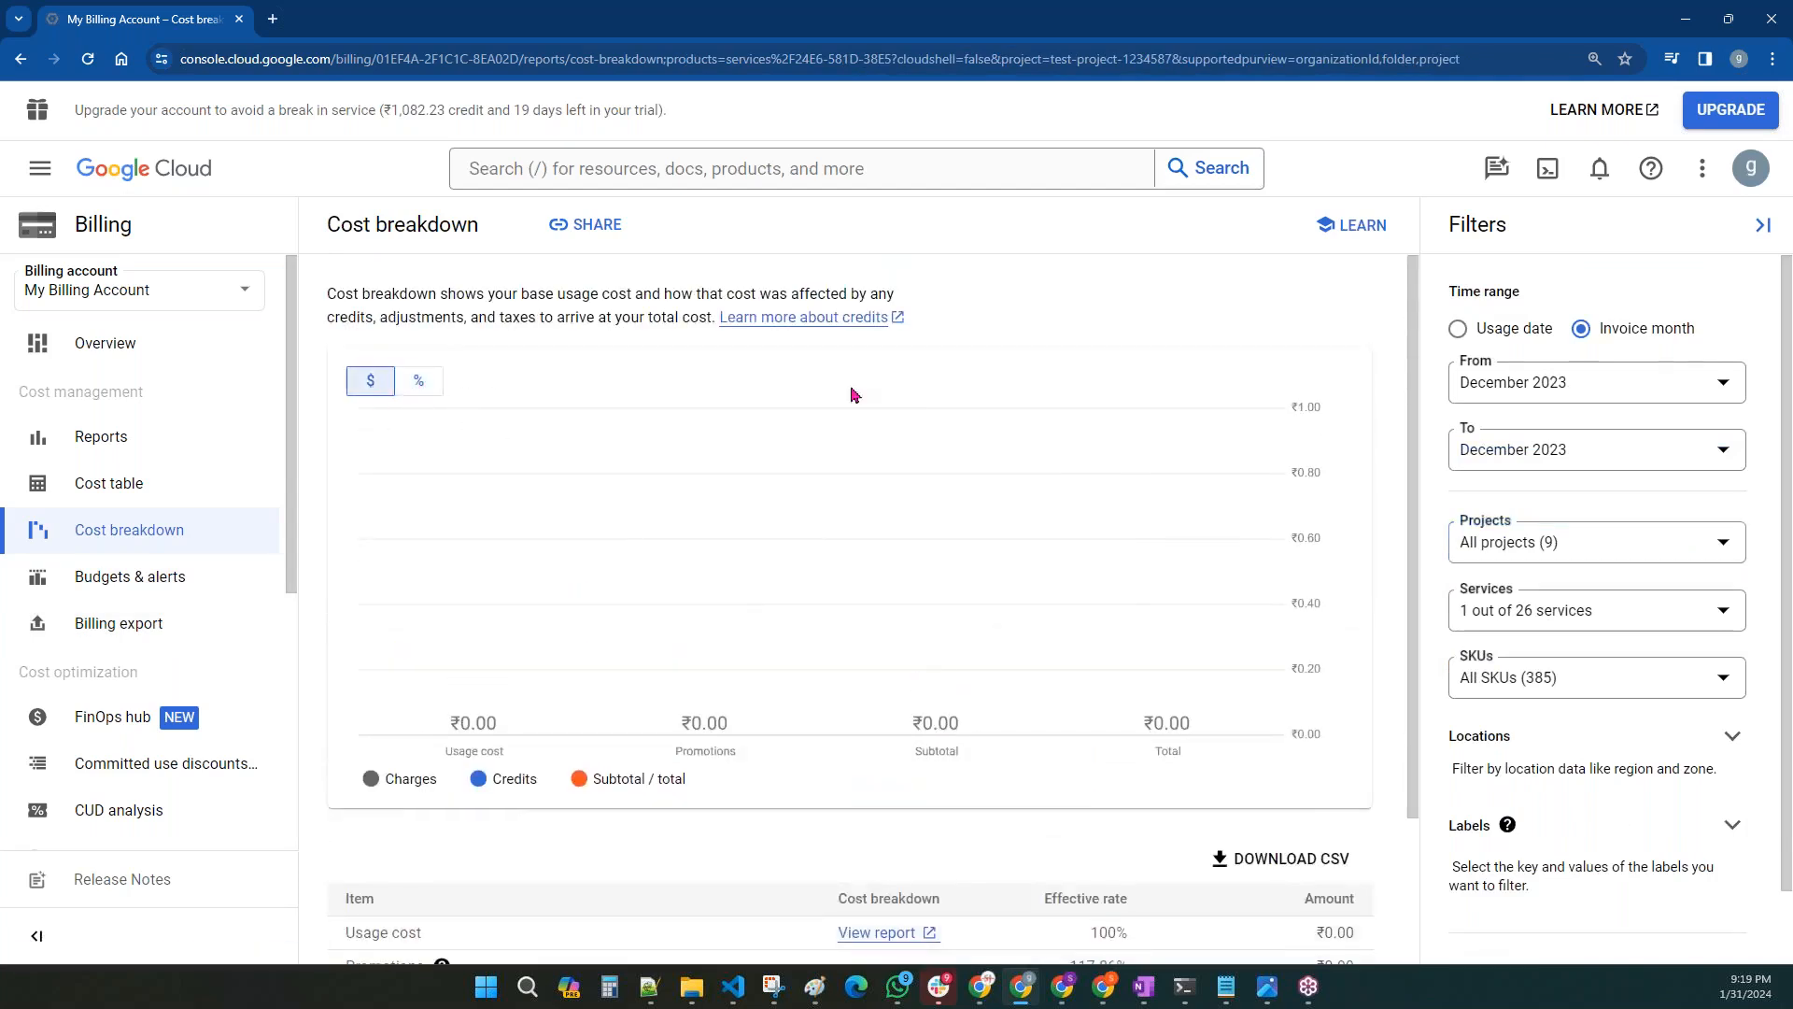
- Open the billing Reports page, dismiss its guided tour, and inspect the service-level costs for January 30, 2024
{"action": "left_click", "coordinate": [152, 487]}
{"action": "left_click", "coordinate": [128, 452]}
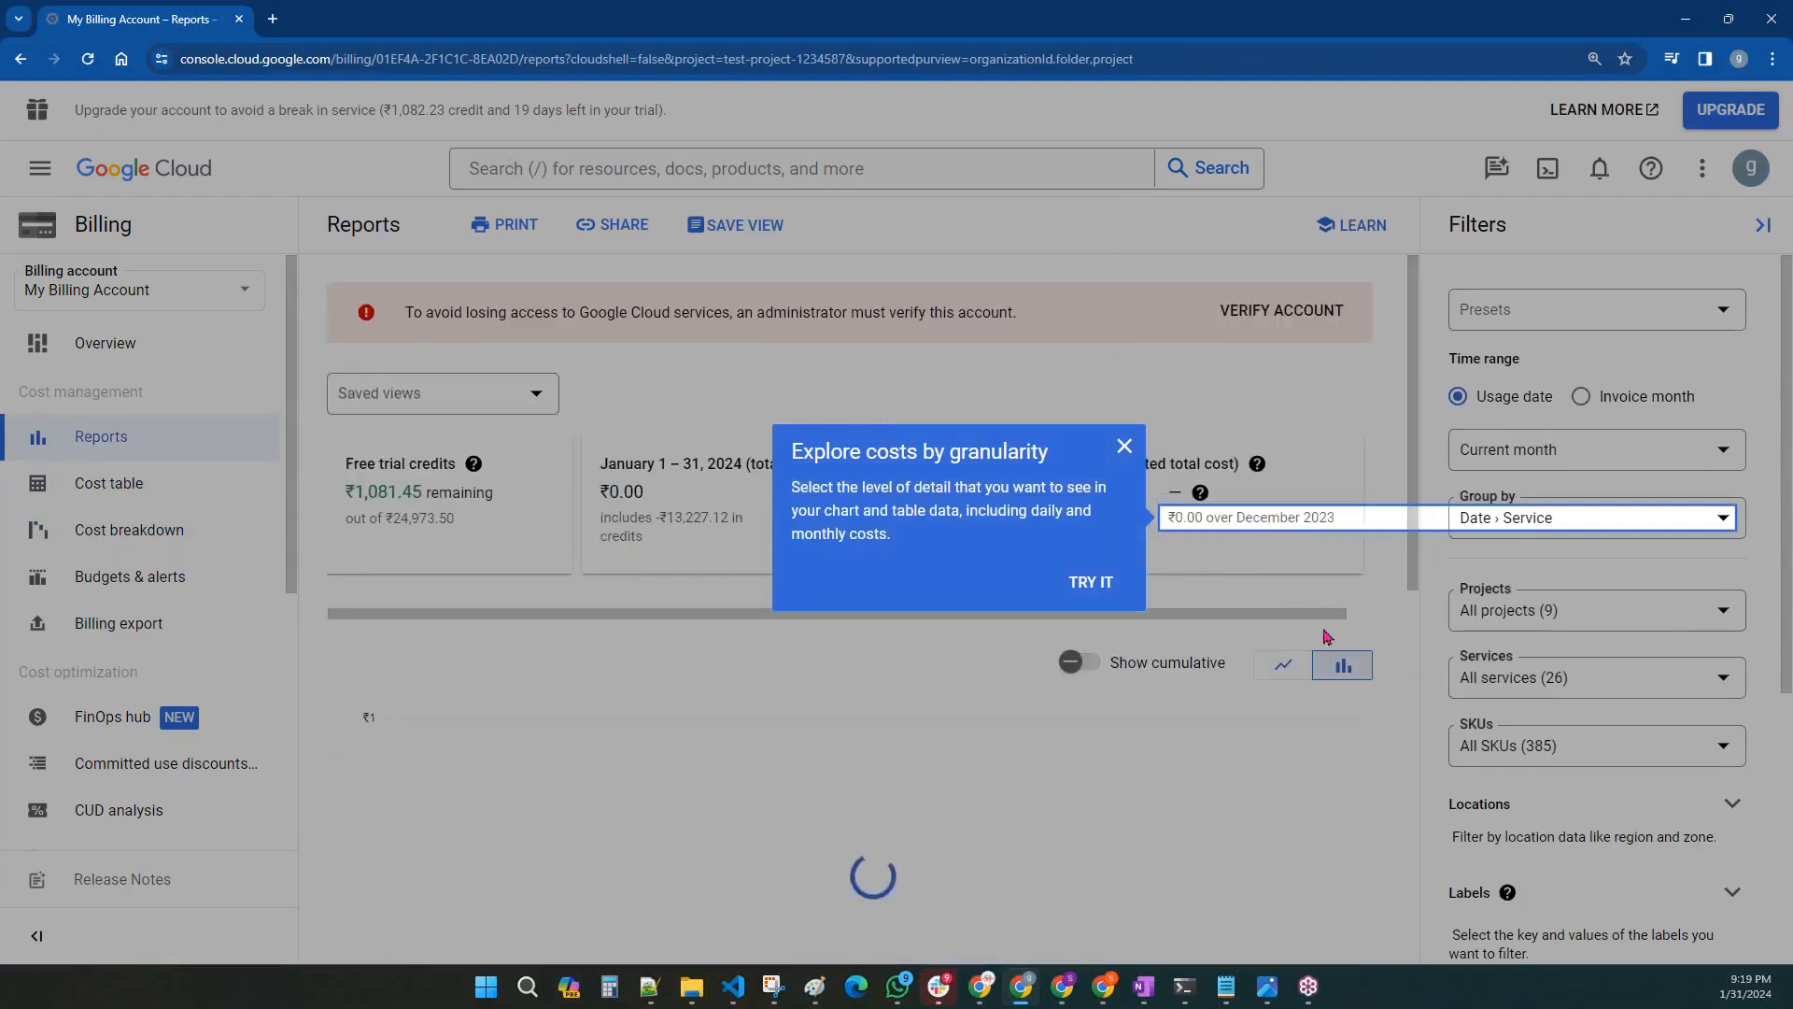
{"action": "left_click", "coordinate": [1130, 444]}
{"action": "scroll", "coordinate": [1104, 720], "scroll_direction": "down", "scroll_amount": 10}
{"action": "scroll", "coordinate": [1104, 720], "scroll_direction": "up", "scroll_amount": 2}
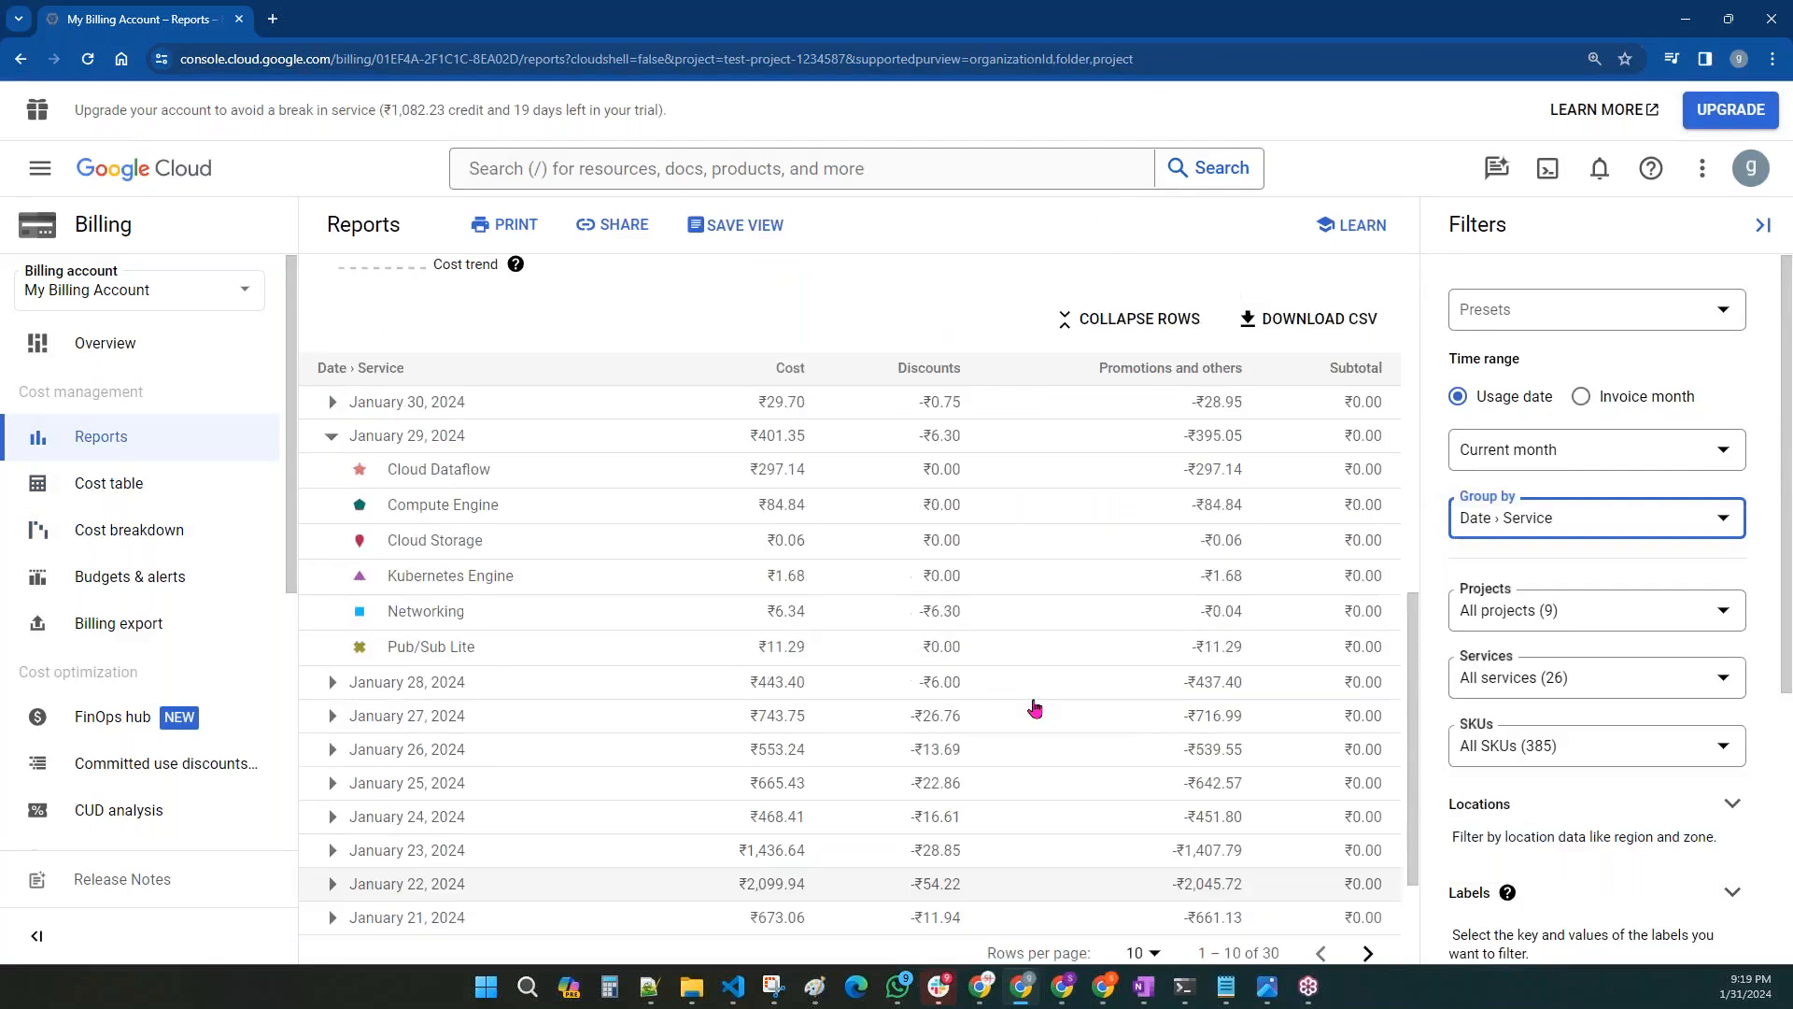
{"action": "left_click", "coordinate": [333, 439]}
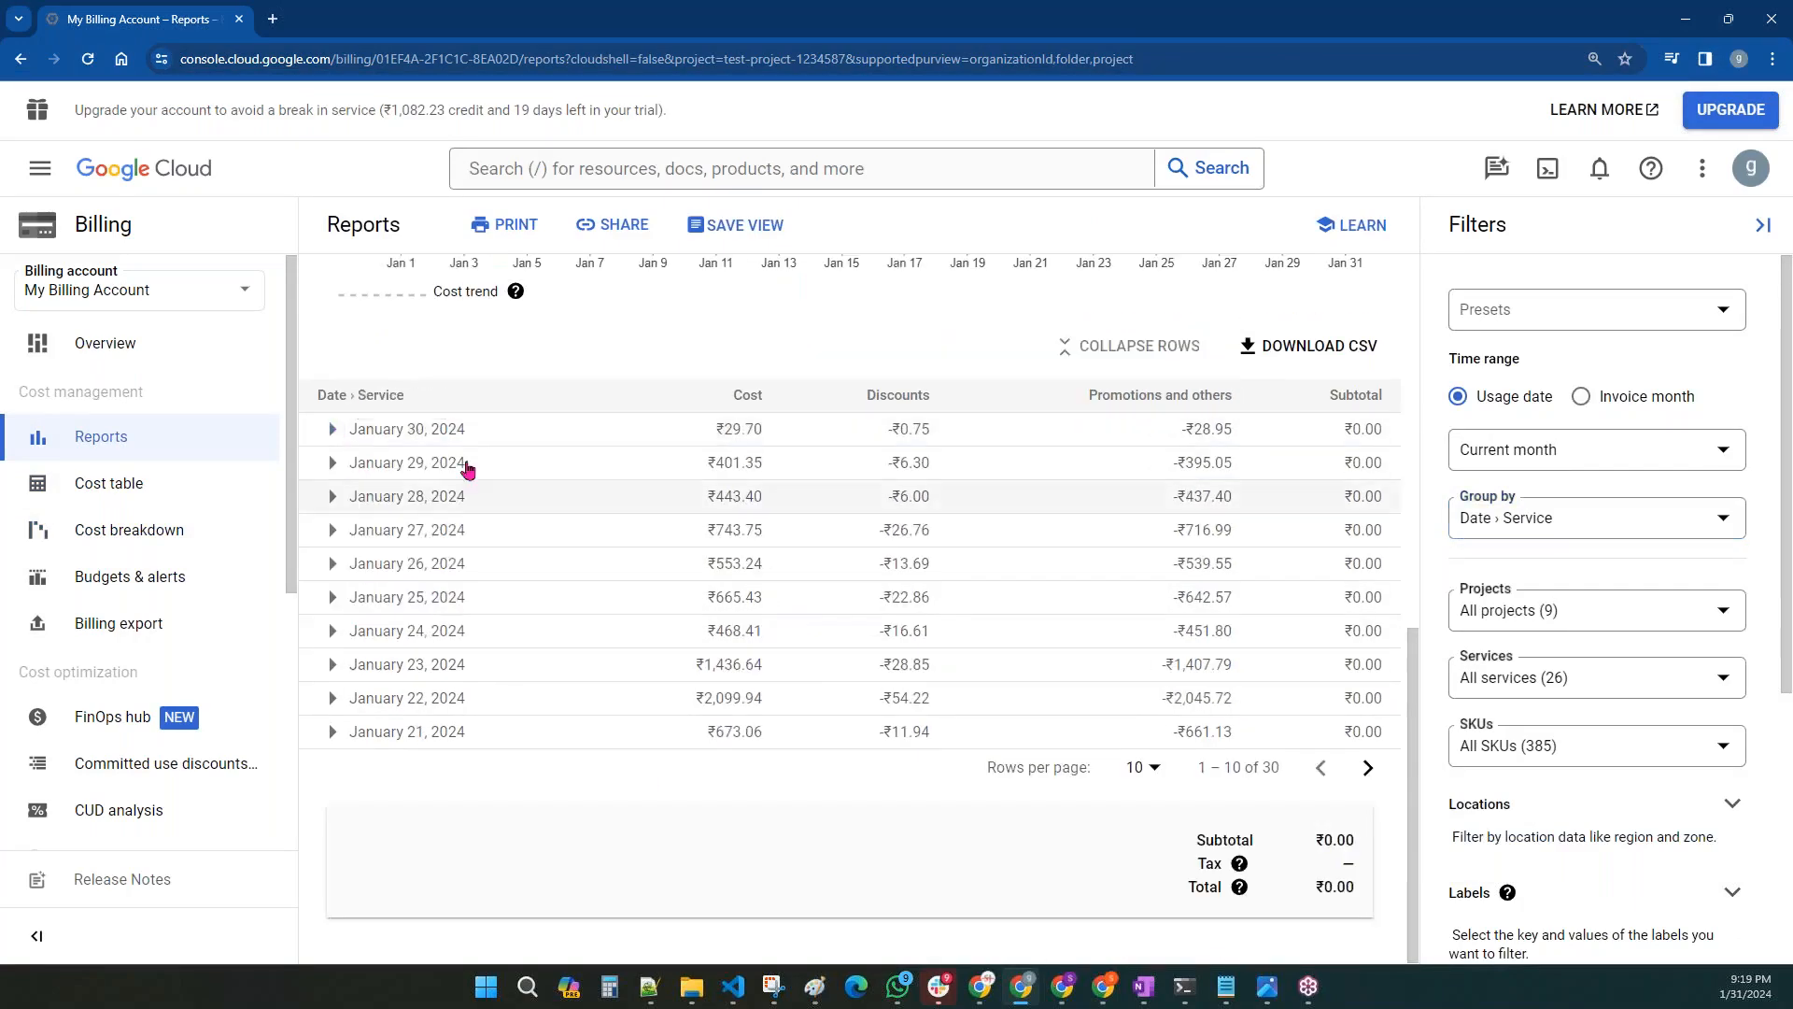
{"action": "left_click", "coordinate": [334, 431]}
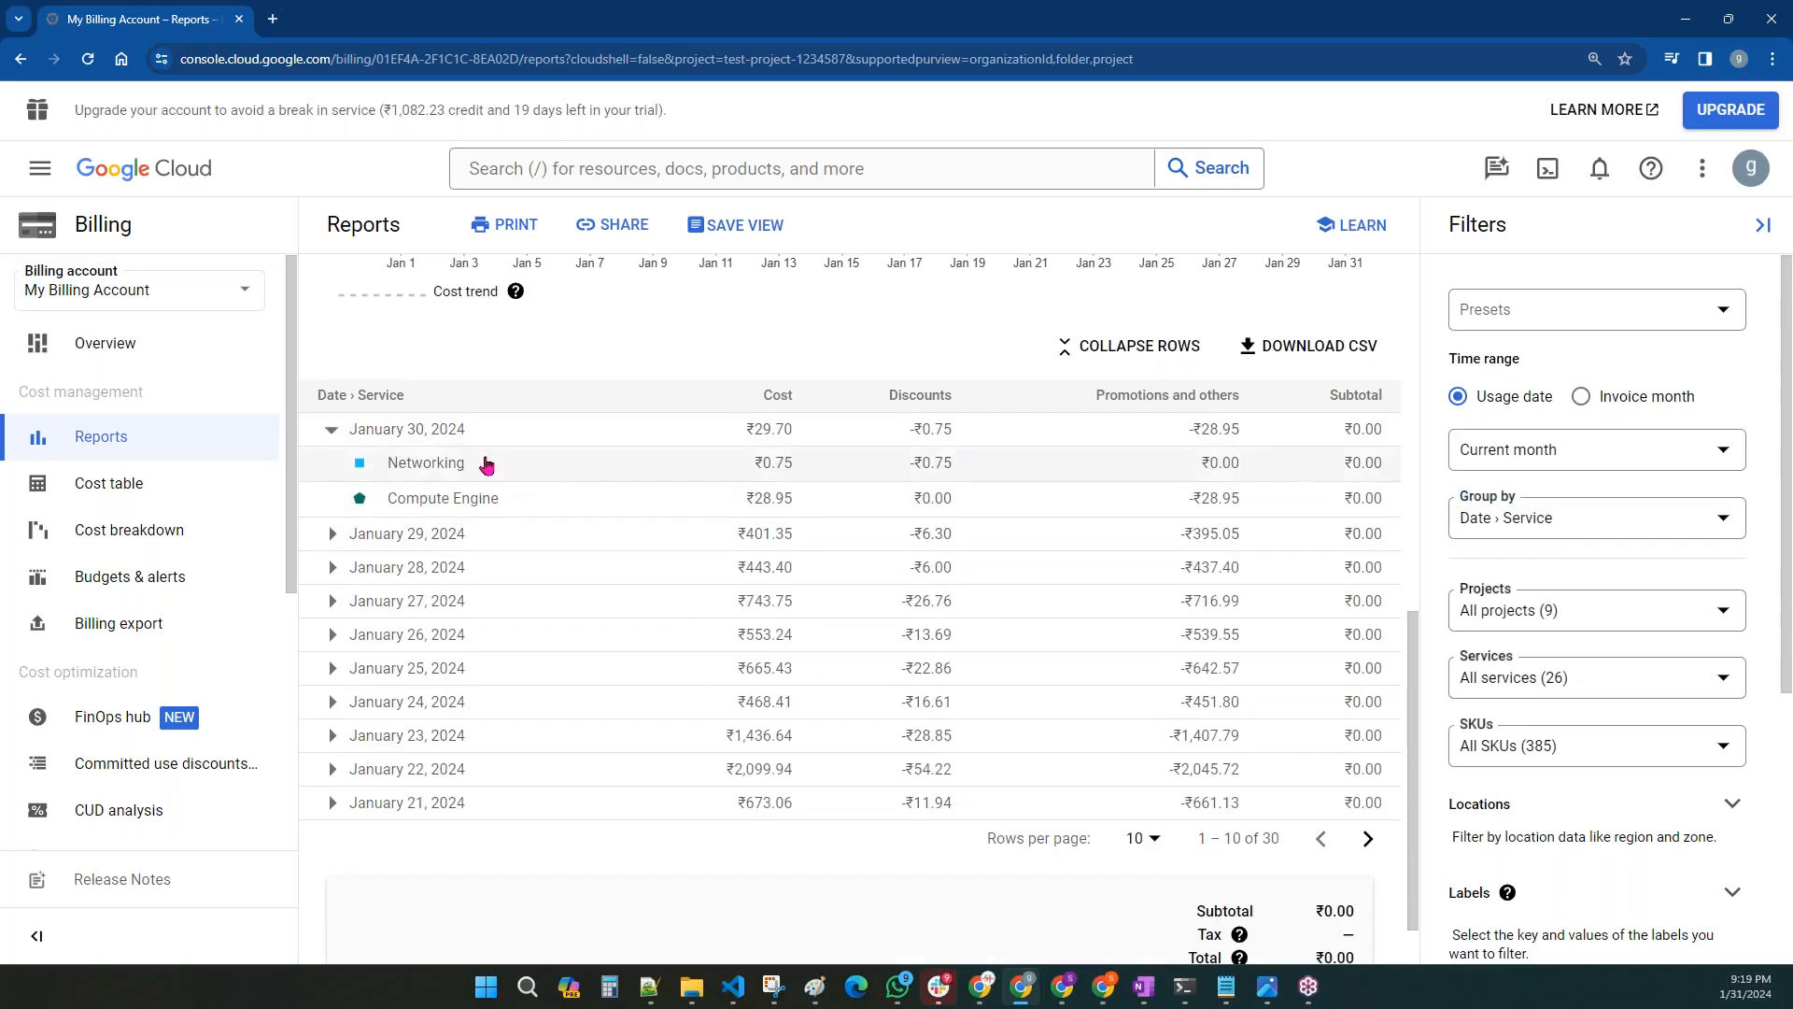
- Set the report's time range to the last 30 days and examine the daily costs down to January 21, 2024
{"action": "left_click", "coordinate": [1543, 465]}
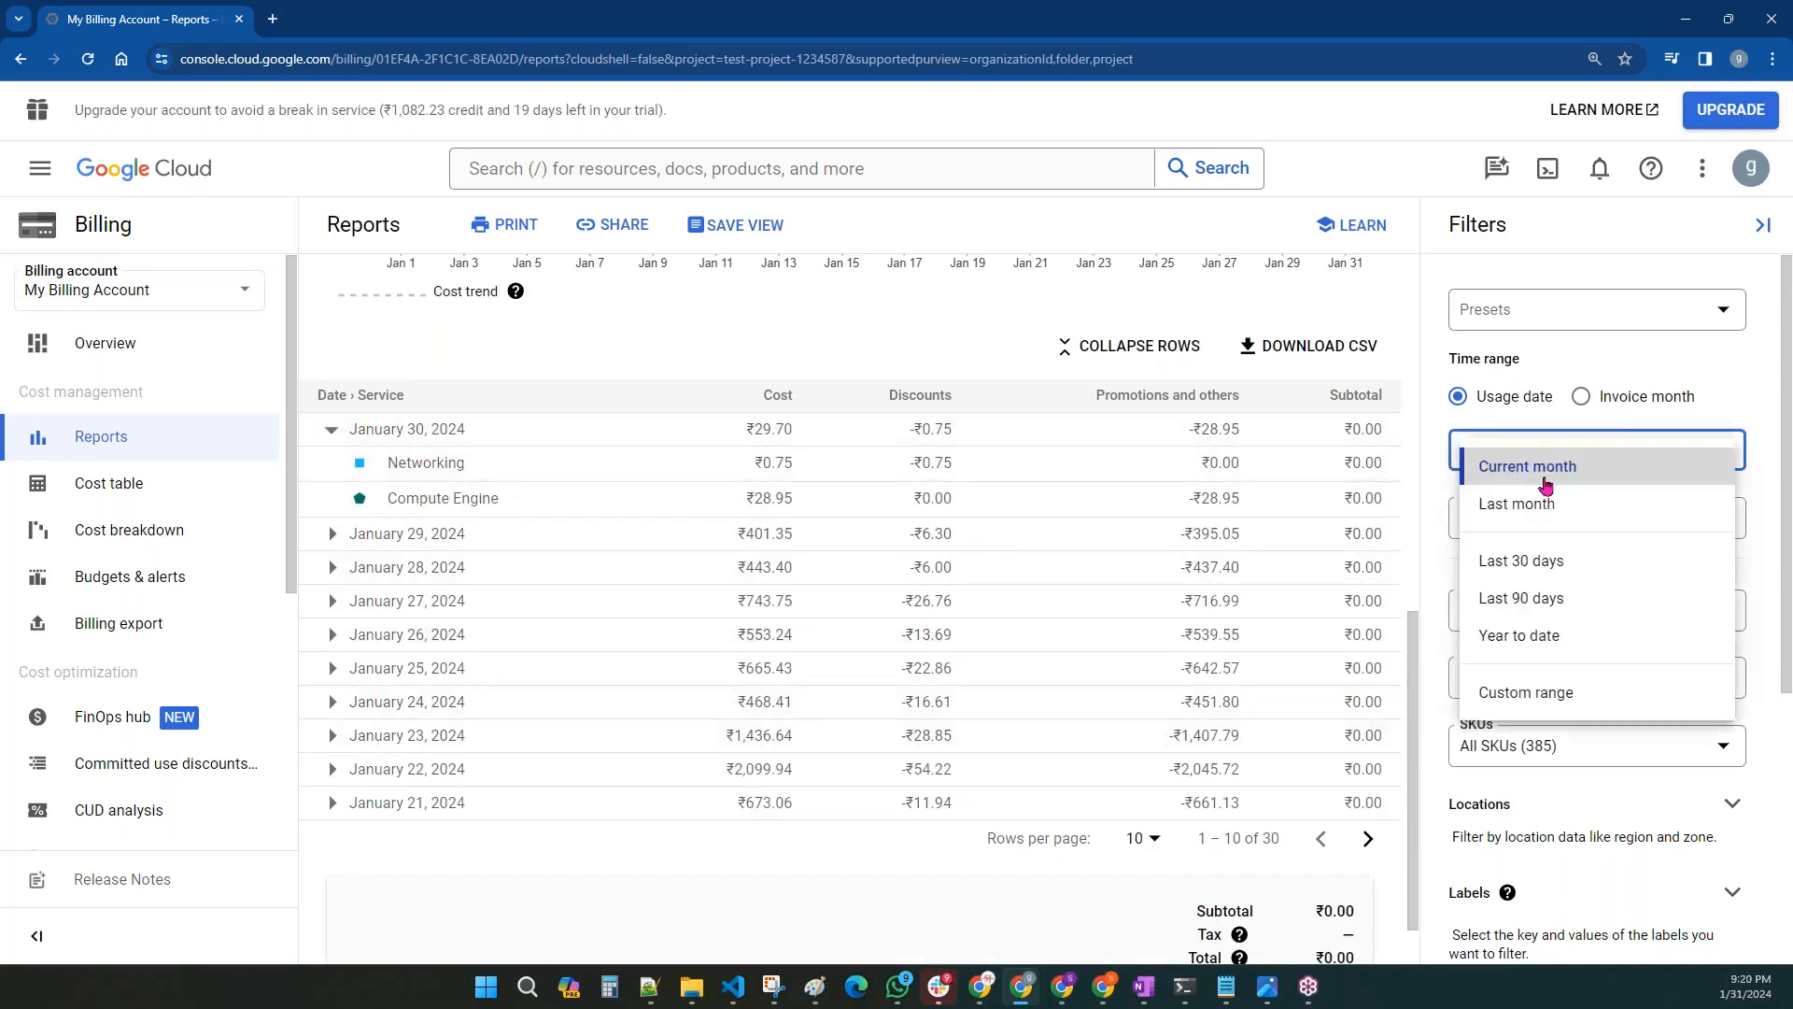
{"action": "left_click", "coordinate": [1518, 563]}
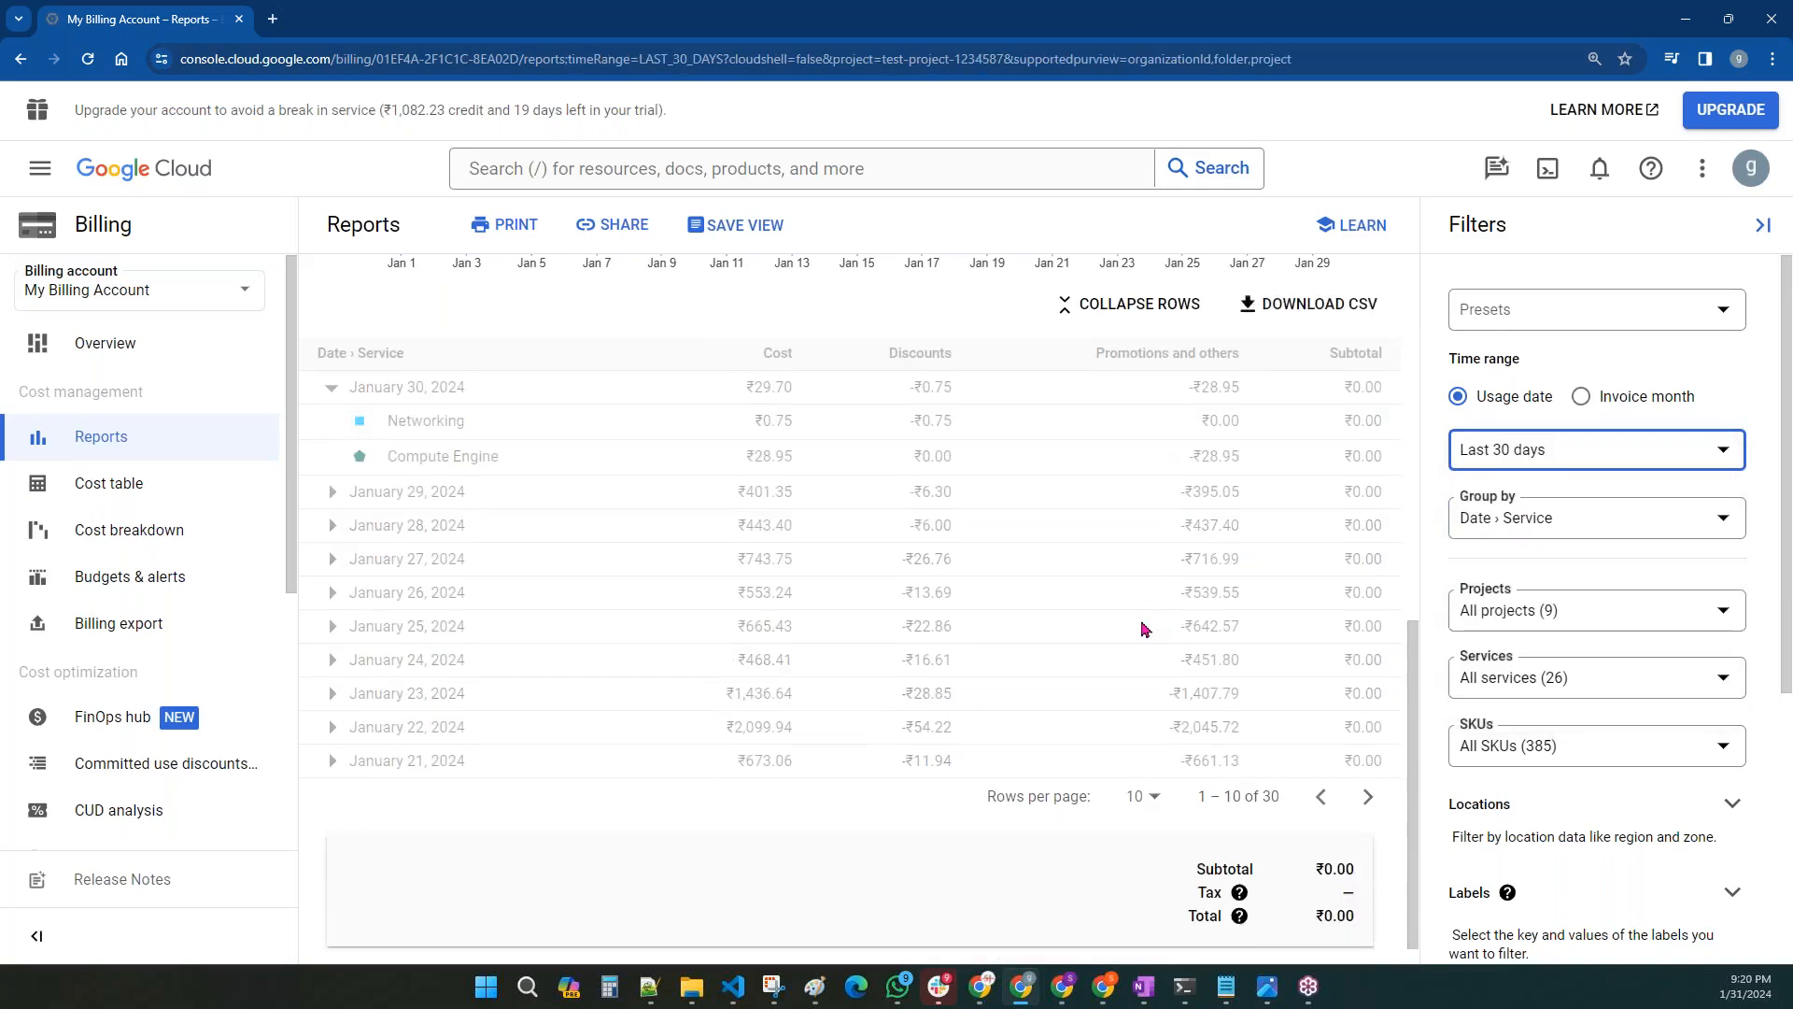
{"action": "scroll", "coordinate": [1002, 728], "scroll_direction": "up", "scroll_amount": 4}
{"action": "scroll", "coordinate": [1321, 548], "scroll_direction": "down", "scroll_amount": 4}
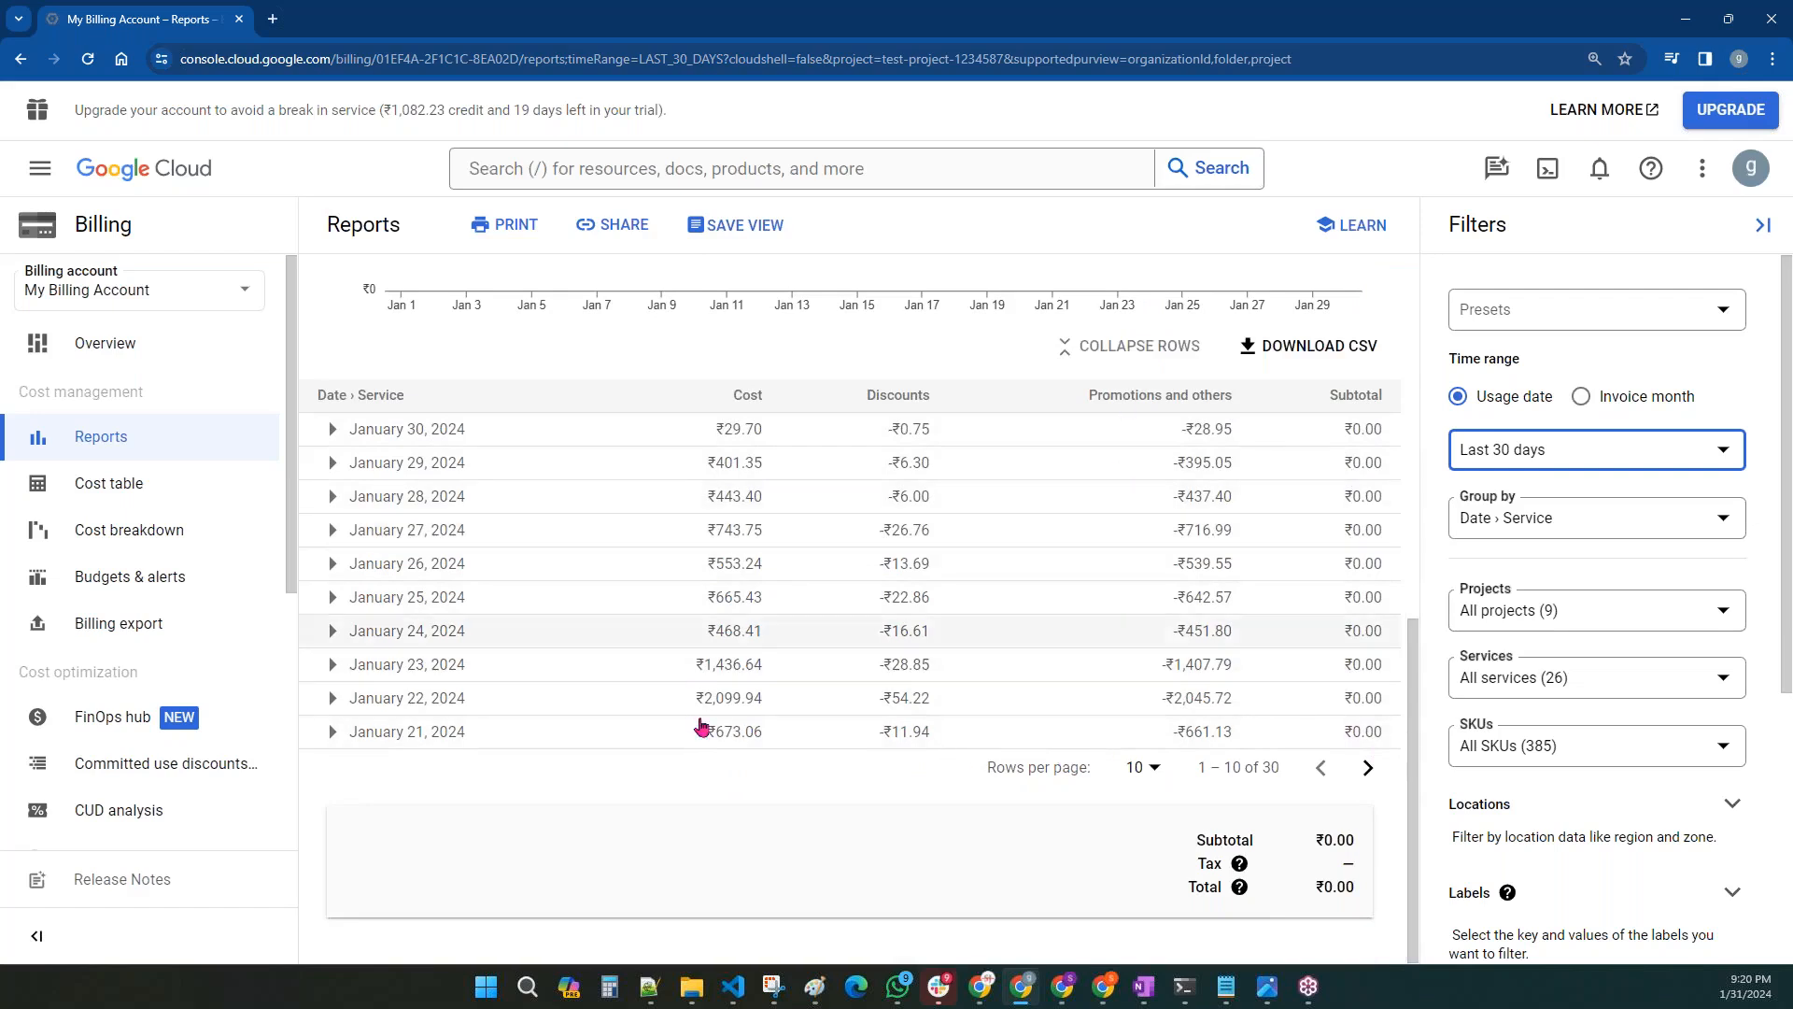
{"action": "left_click_drag", "start_coordinate": [703, 732], "coordinate": [765, 737]}
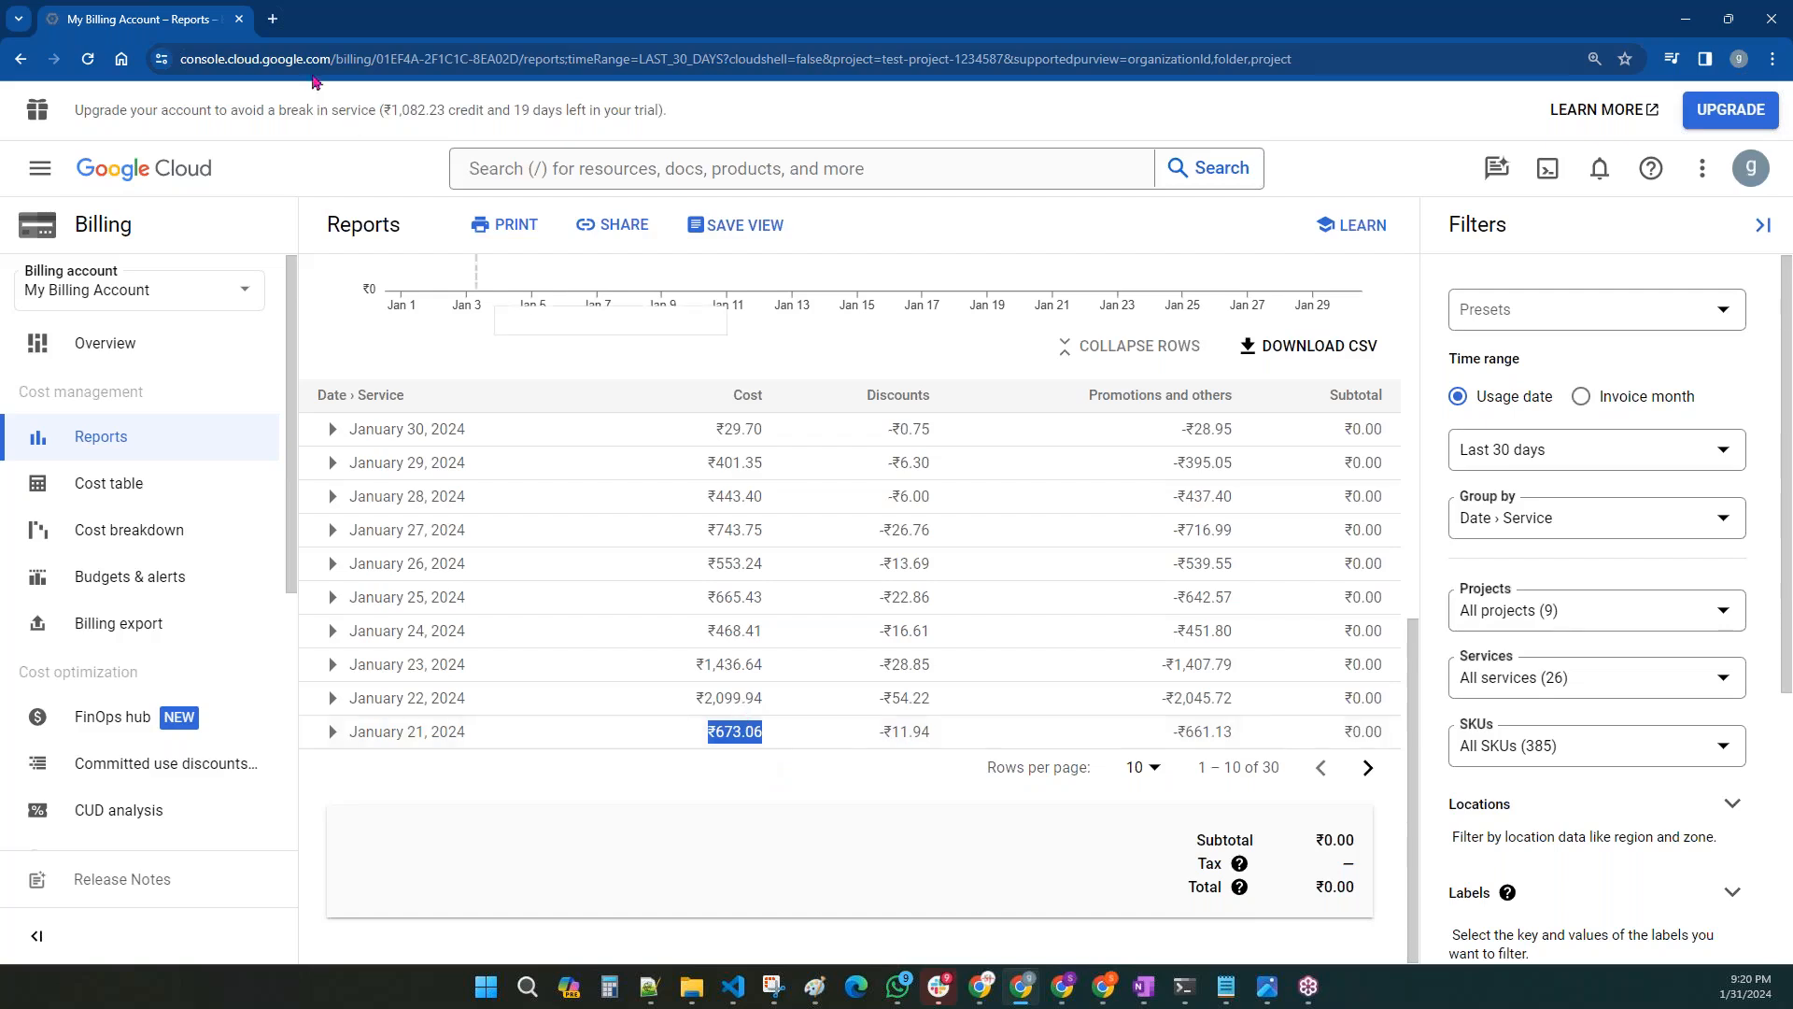
- Search the web for "gcs pricing" in a new browser tab and open Google's Cloud Storage pricing page
{"action": "key", "text": "ctrl+t"}
{"action": "type", "text": "rp"}
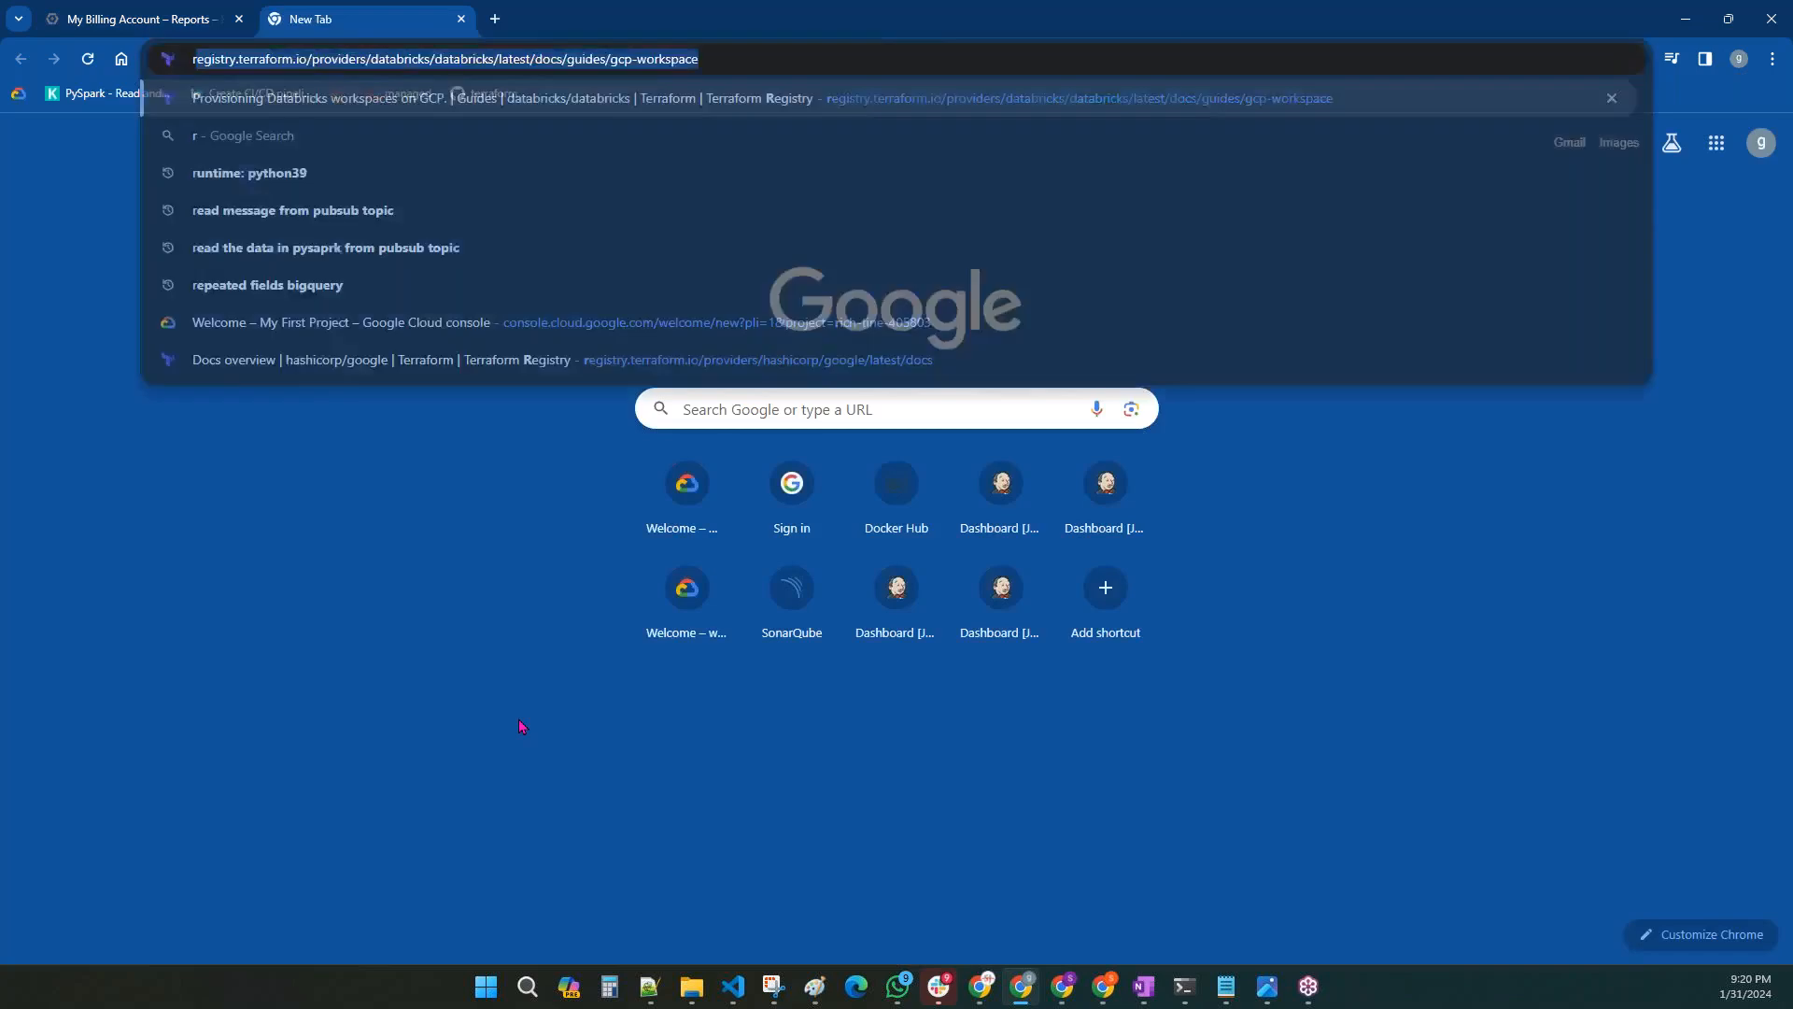
{"action": "key", "text": "BackSpace"}
{"action": "key", "text": "BackSpace"}
{"action": "type", "text": "prici"}
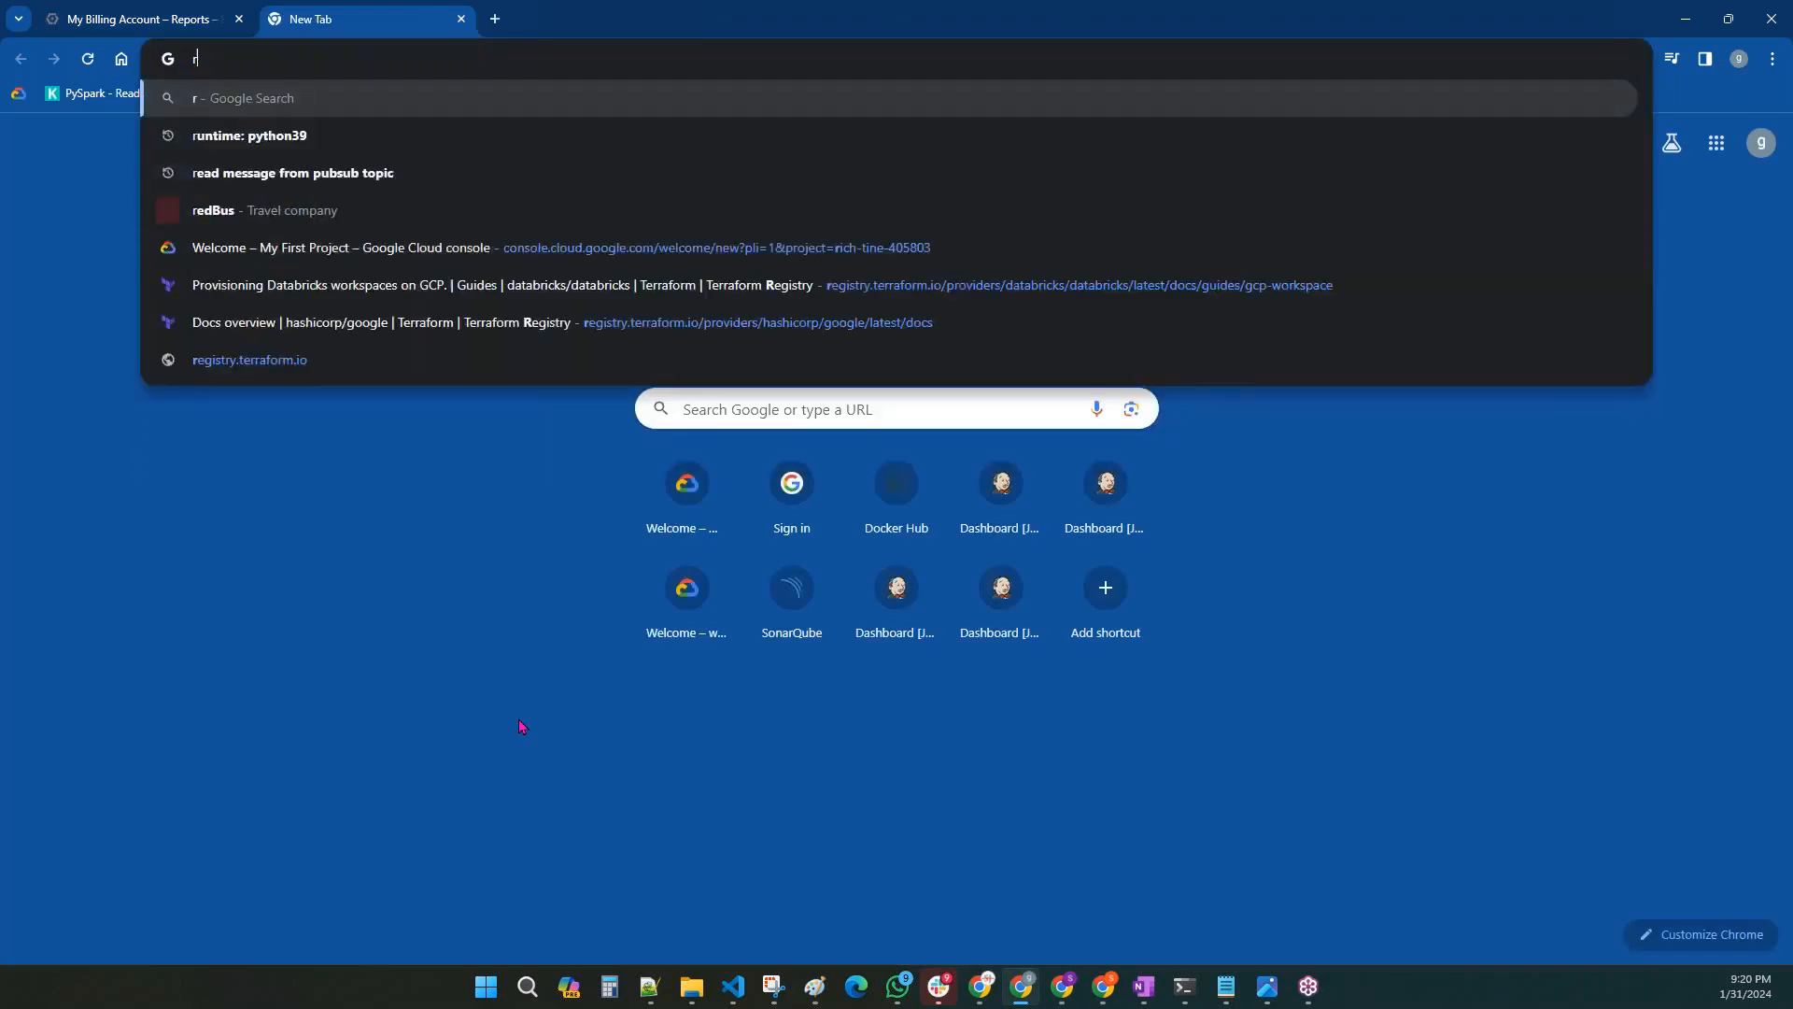
{"action": "type", "text": "ng"}
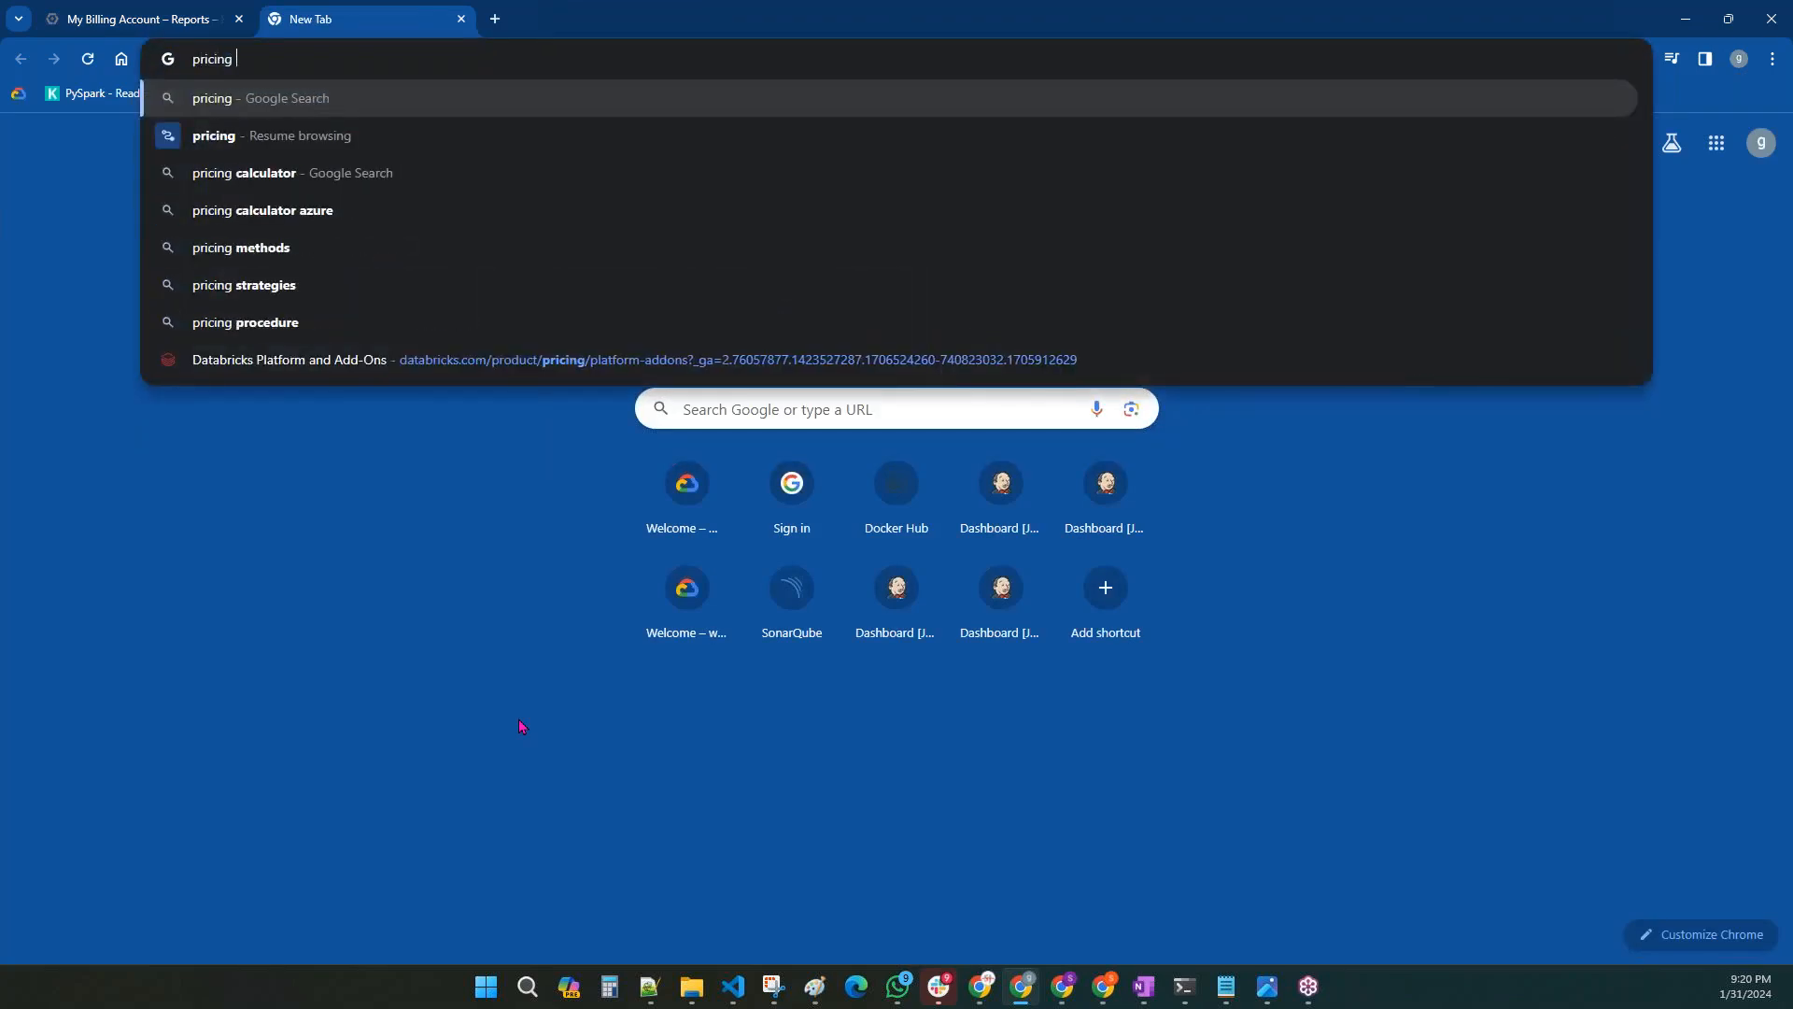
{"action": "key", "text": "BackSpace"}
{"action": "type", "text": "gcs"}
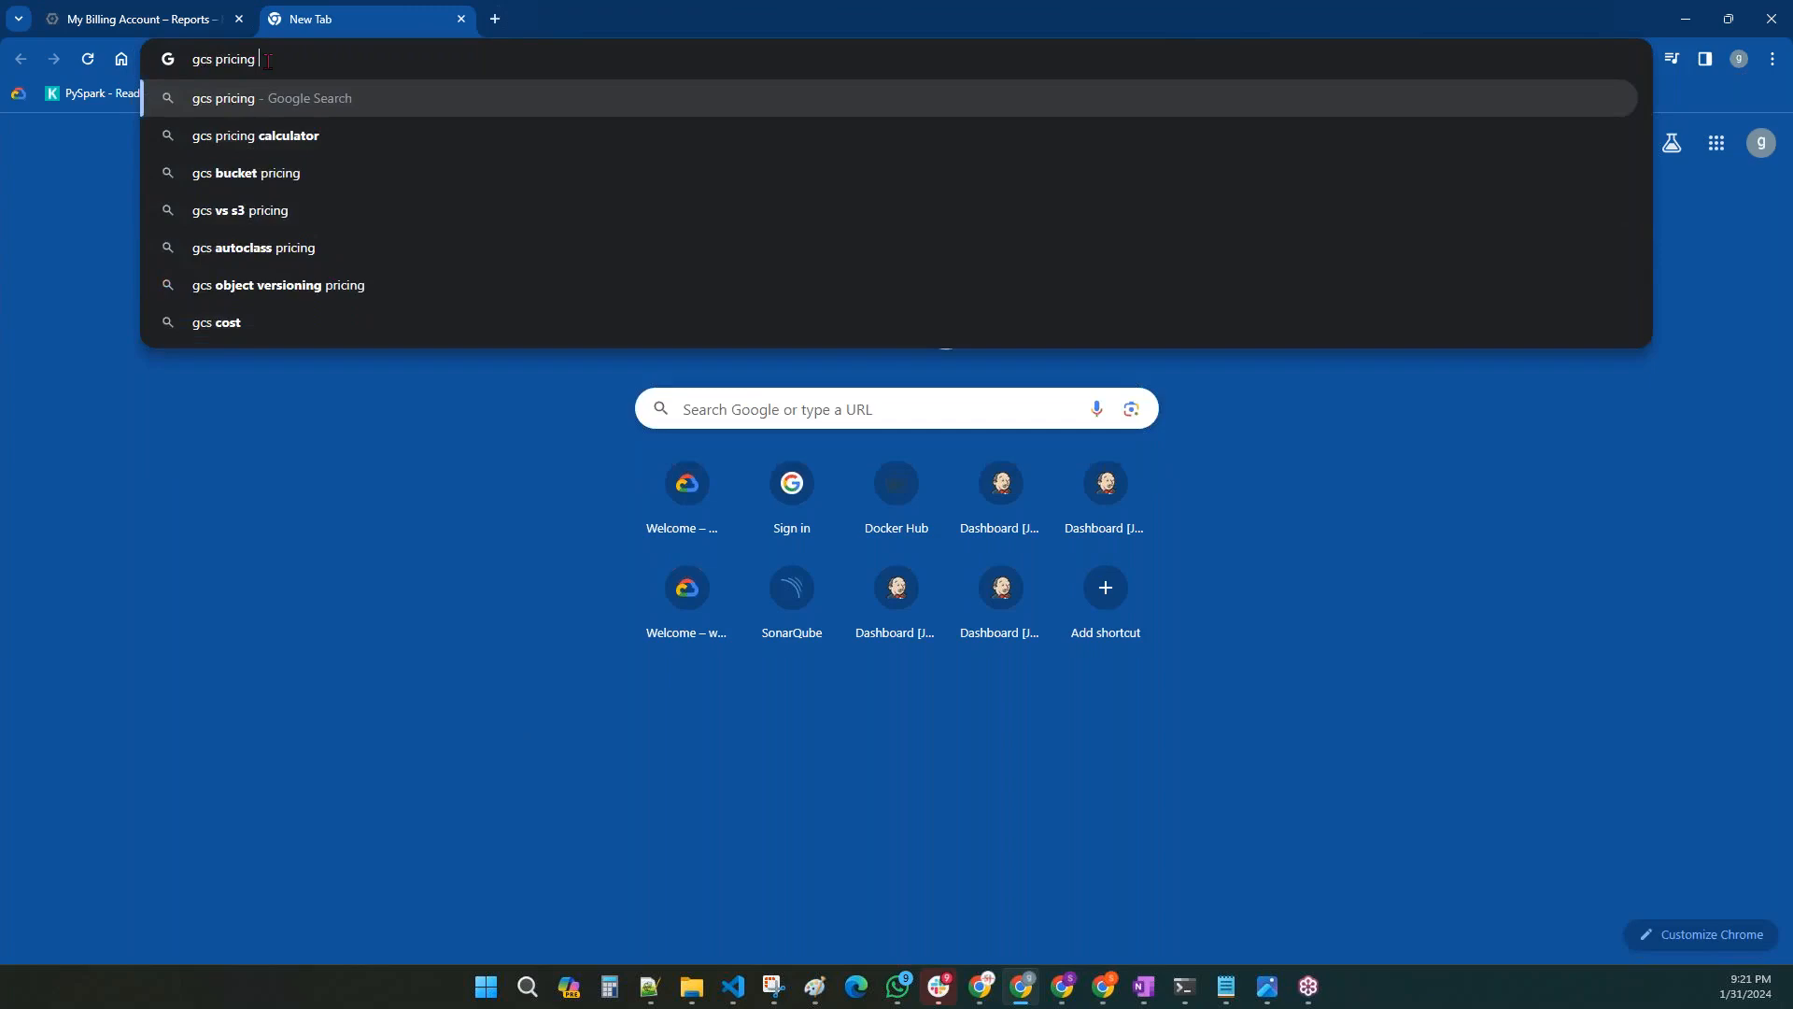
{"action": "key", "text": "Return"}
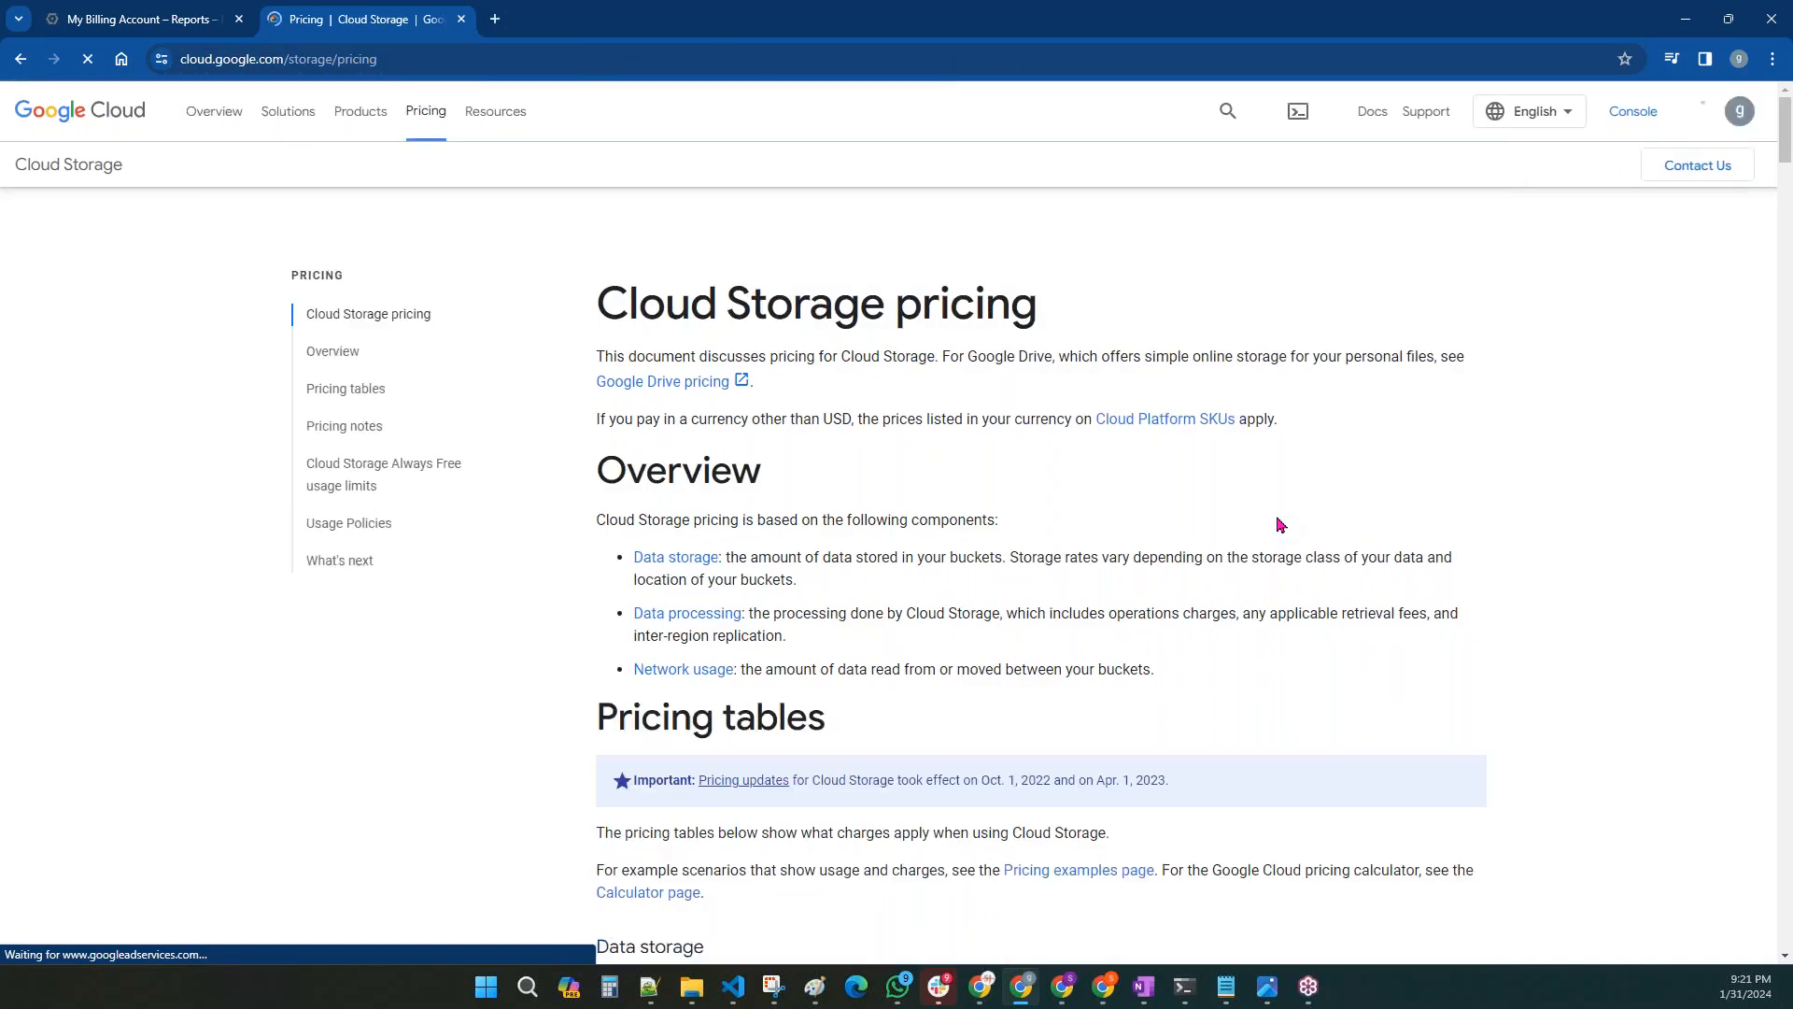
- Examine the Cloud Storage pricing components and the per-region storage class rates for North America, and close the page
{"action": "scroll", "coordinate": [1205, 535], "scroll_direction": "down", "scroll_amount": 8}
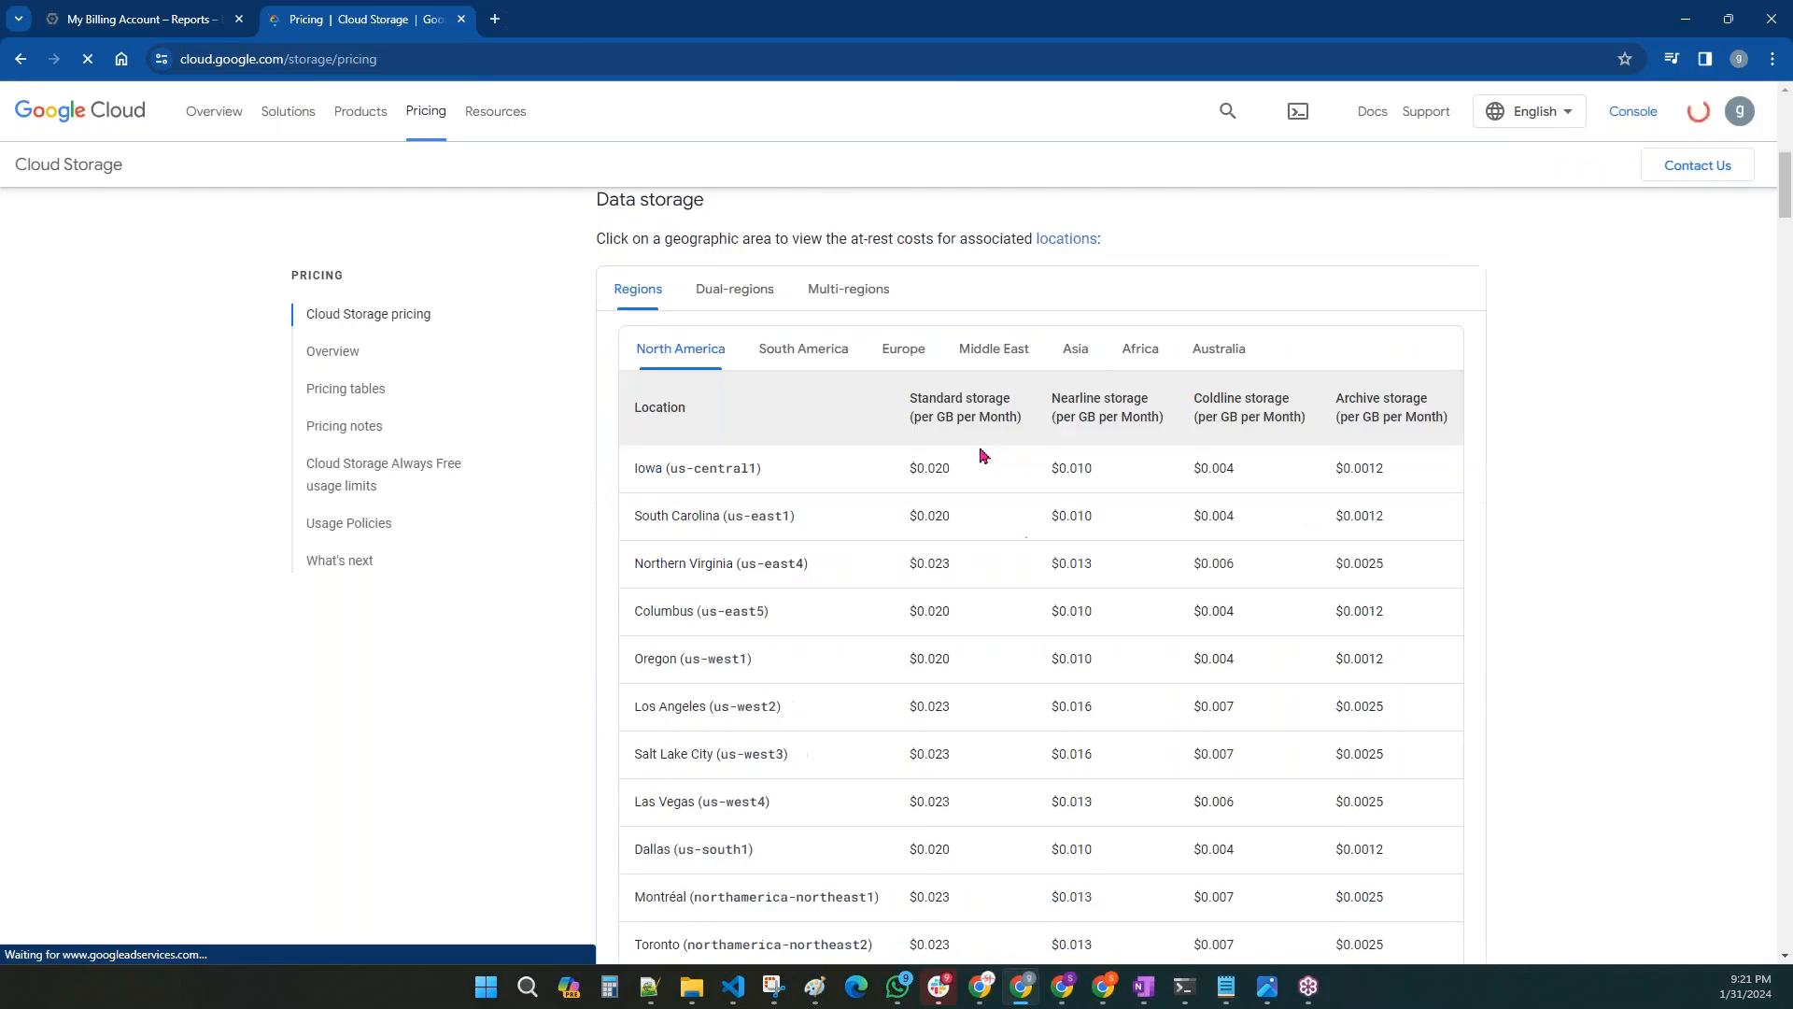
{"action": "scroll", "coordinate": [978, 620], "scroll_direction": "down", "scroll_amount": 1}
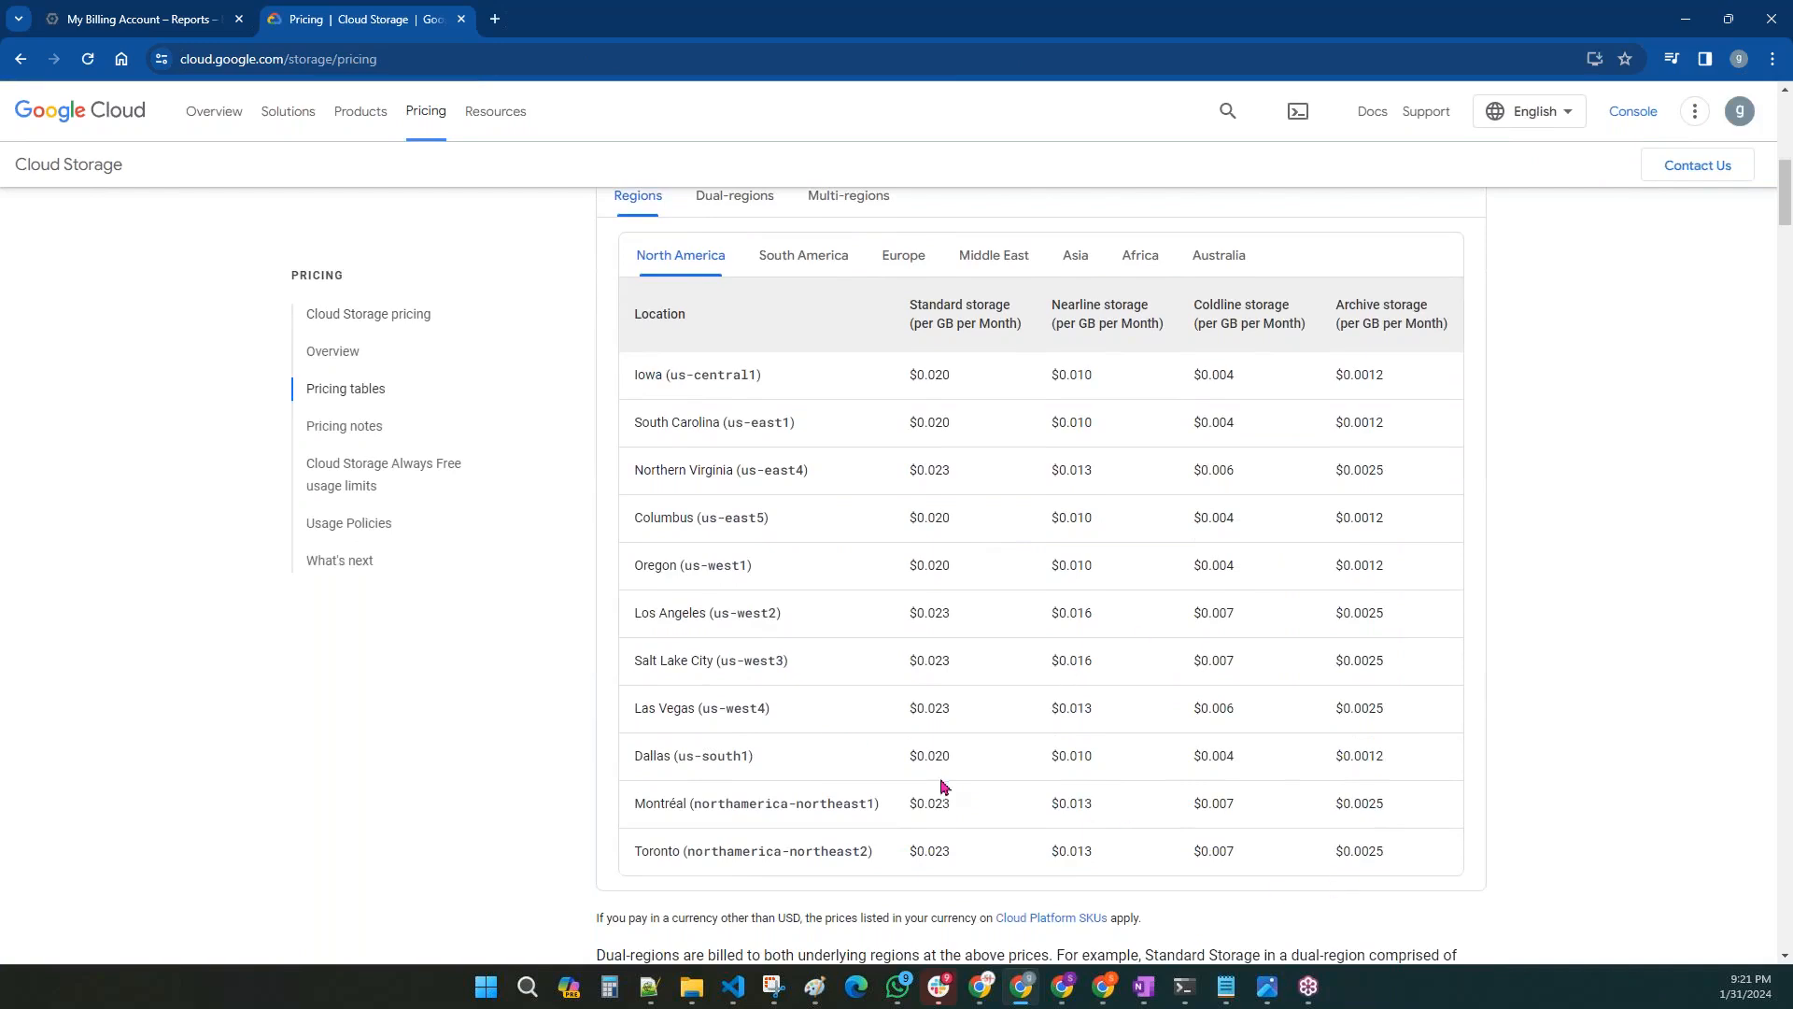
{"action": "scroll", "coordinate": [943, 788], "scroll_direction": "up", "scroll_amount": 10}
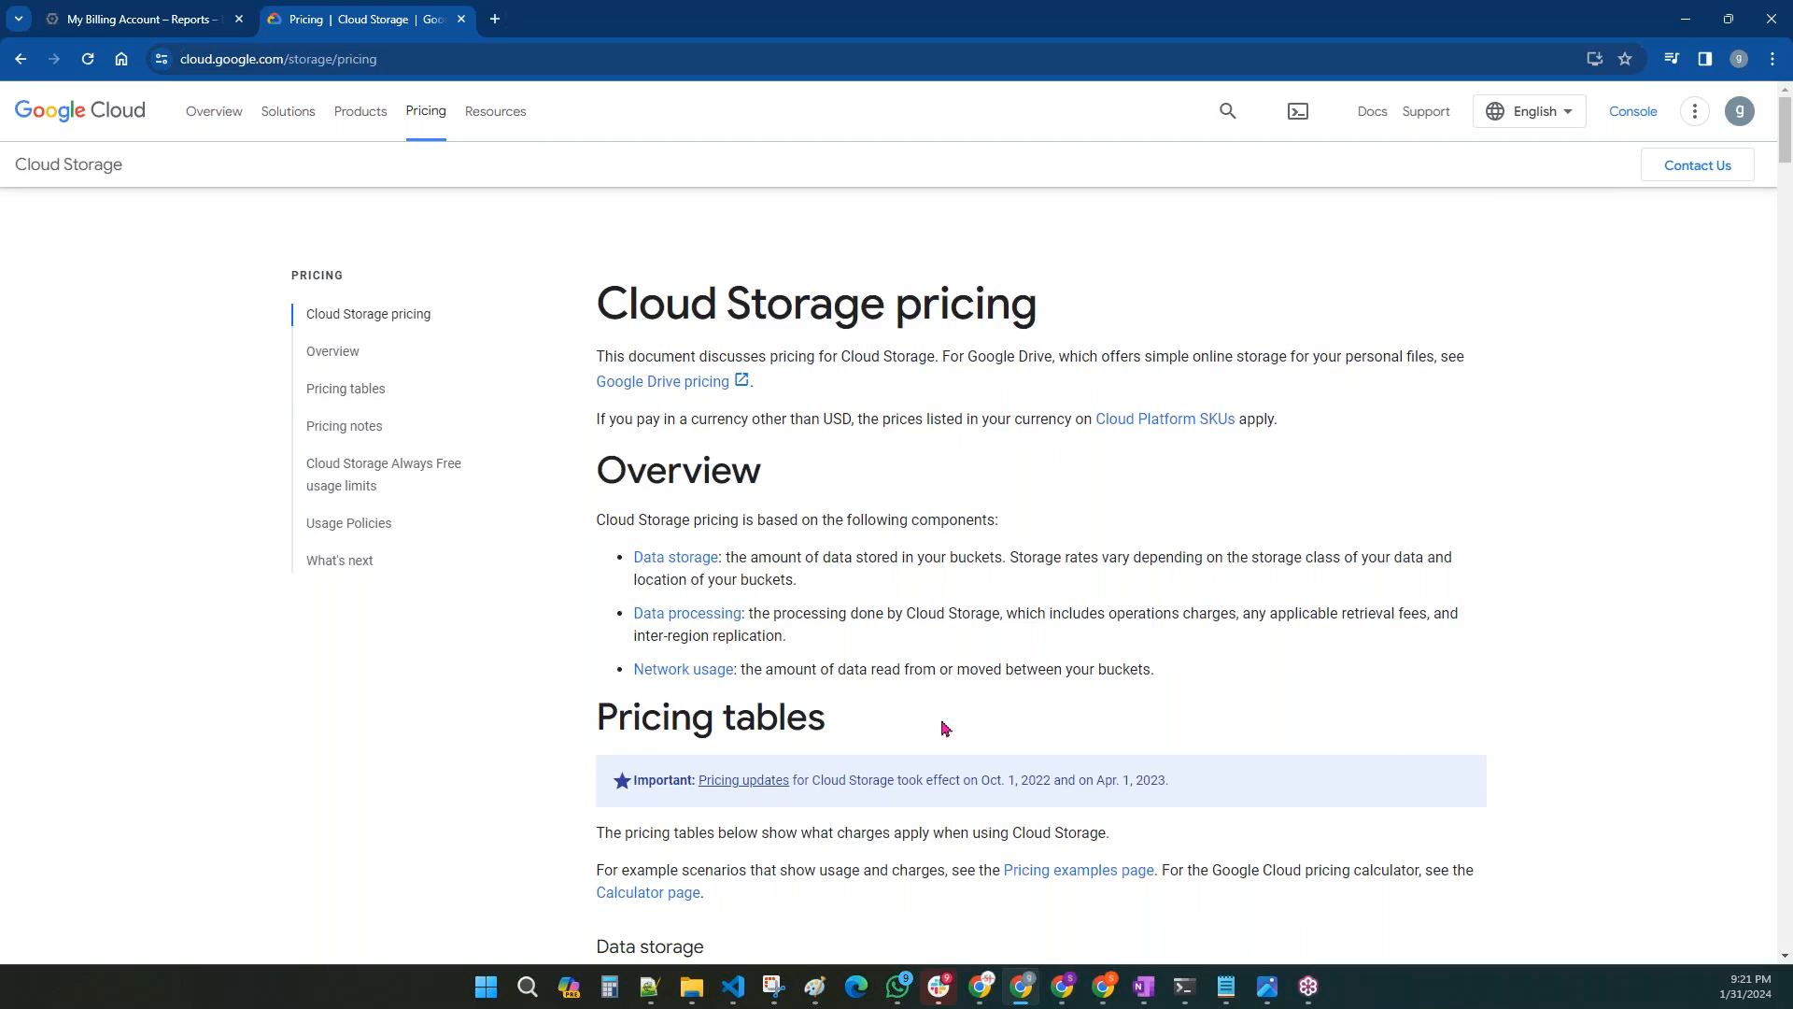
{"action": "scroll", "coordinate": [943, 720], "scroll_direction": "down", "scroll_amount": 2}
{"action": "scroll", "coordinate": [943, 720], "scroll_direction": "down", "scroll_amount": 1}
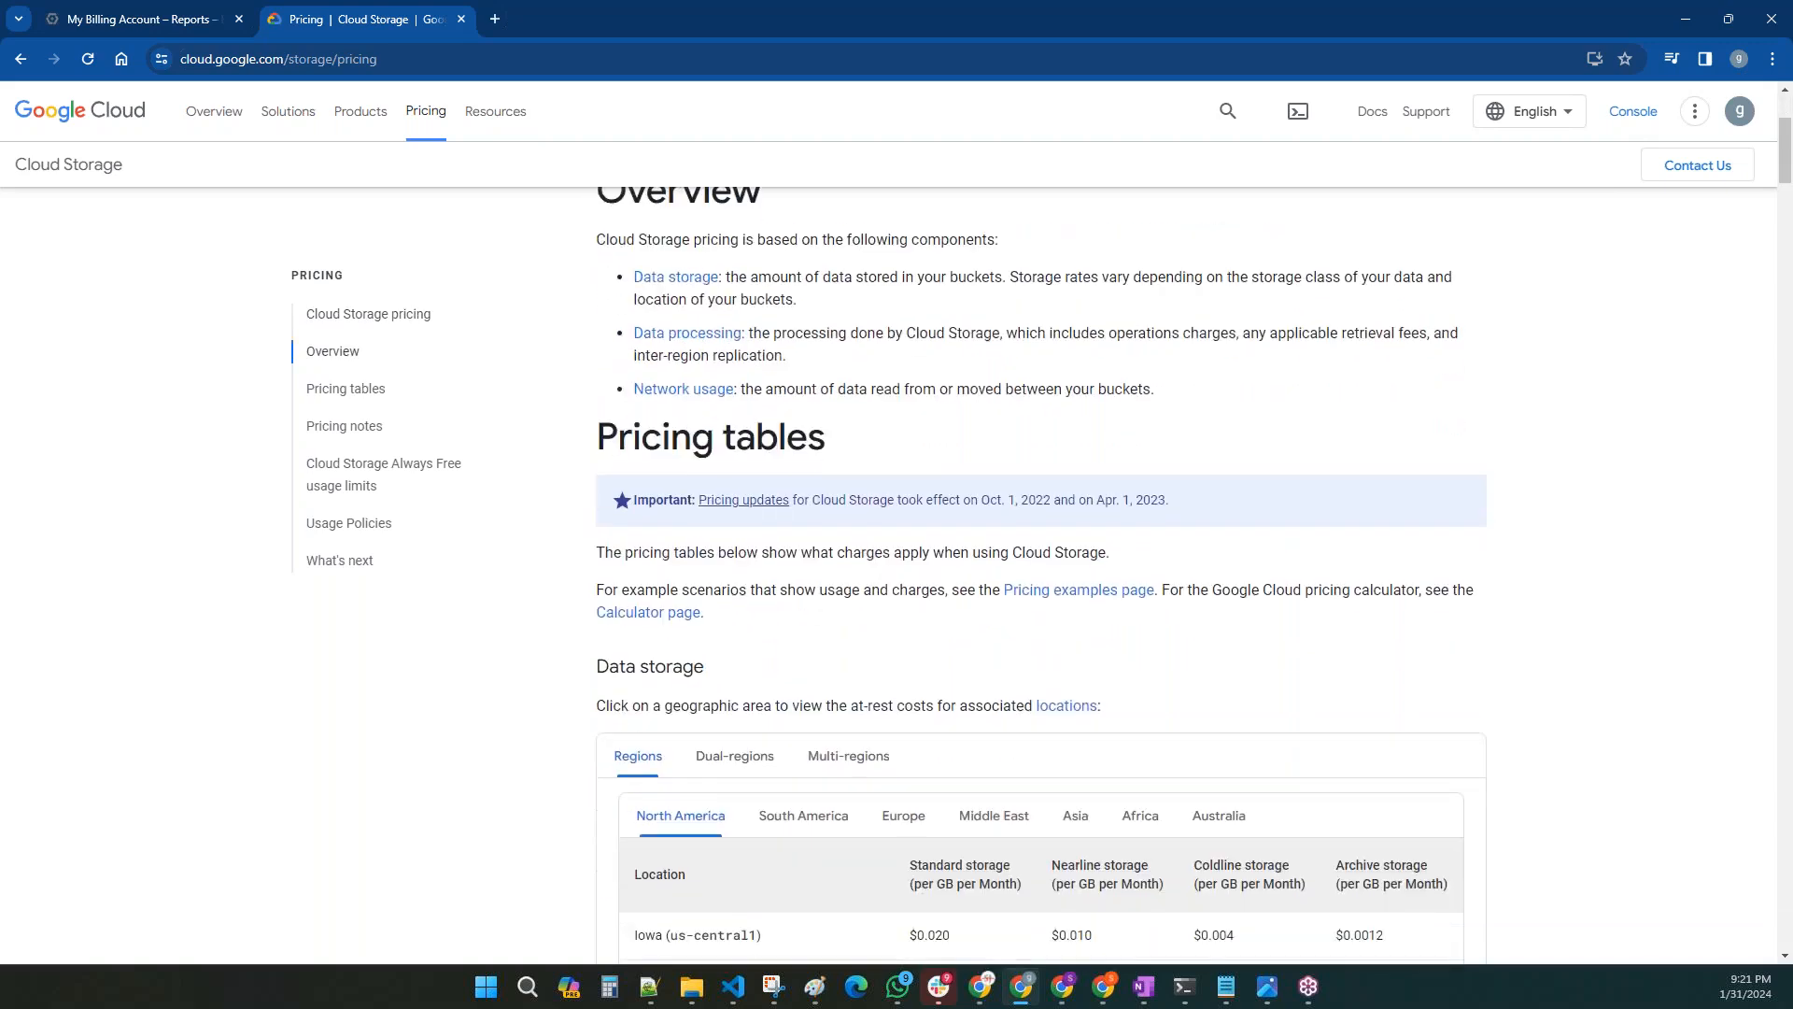
{"action": "scroll", "coordinate": [1041, 574], "scroll_direction": "down", "scroll_amount": 5}
{"action": "scroll", "coordinate": [1042, 574], "scroll_direction": "up", "scroll_amount": 8}
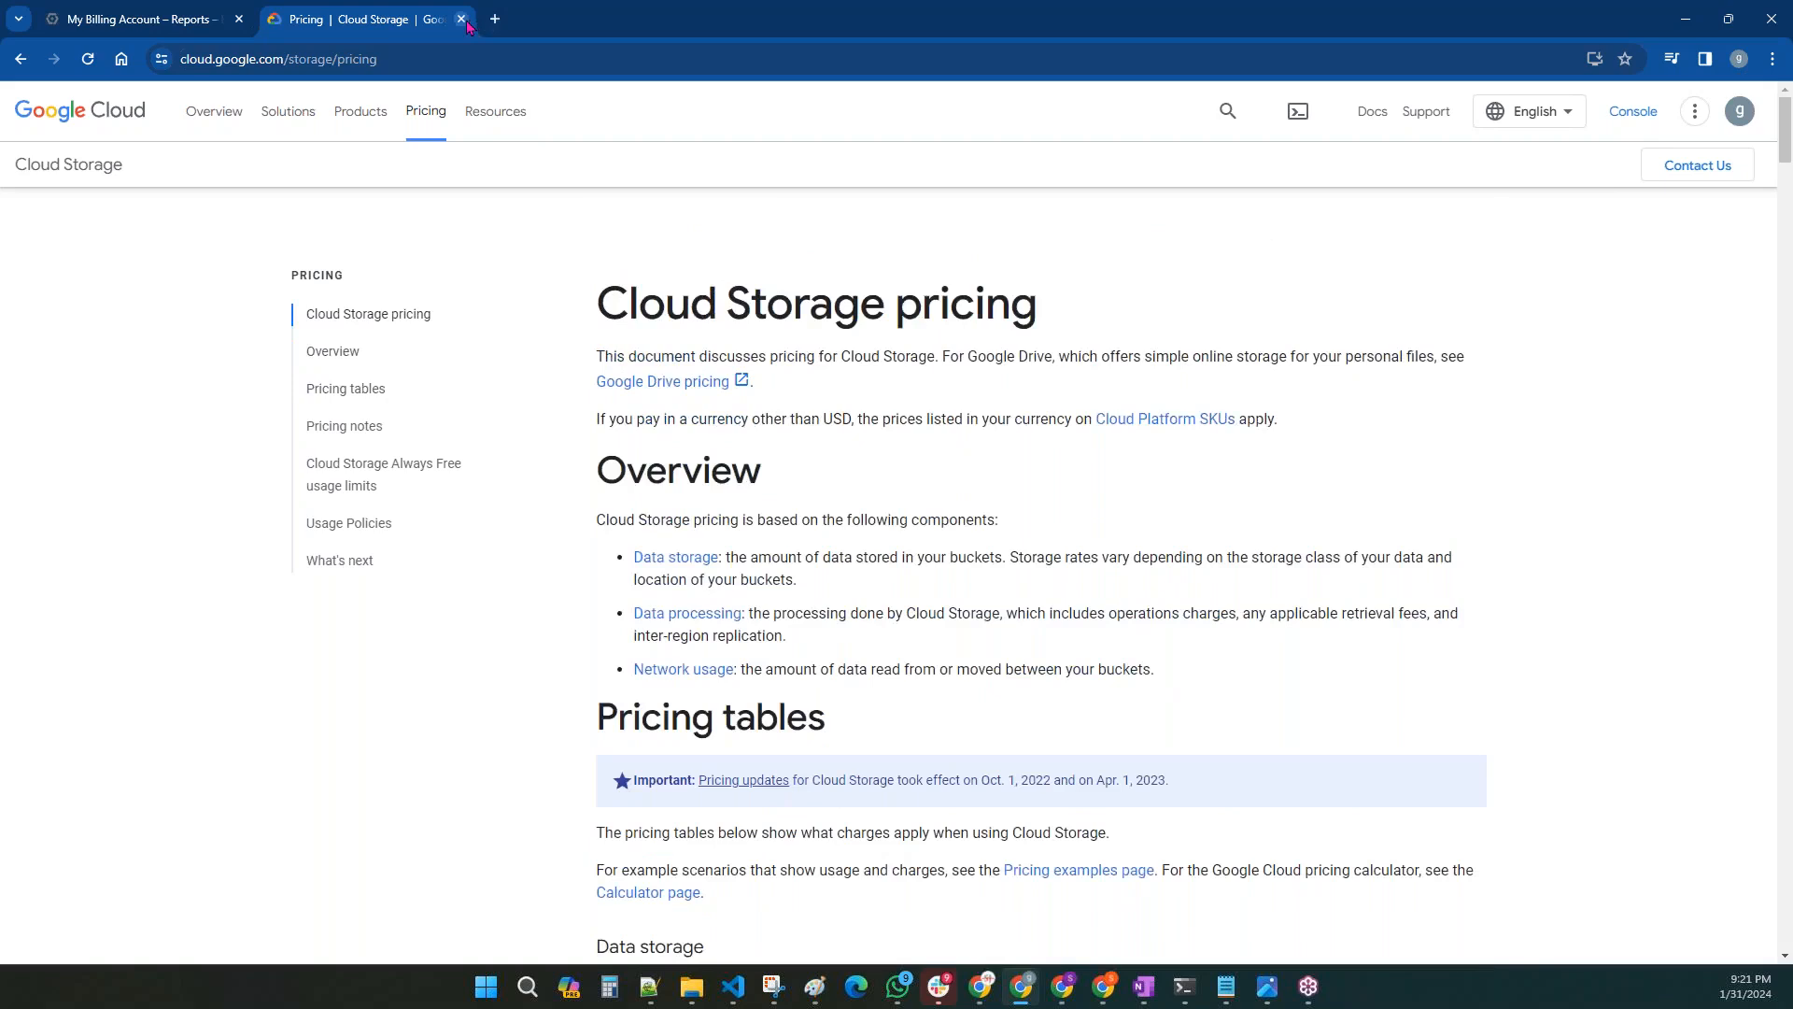
{"action": "key", "text": "ctrl+w"}
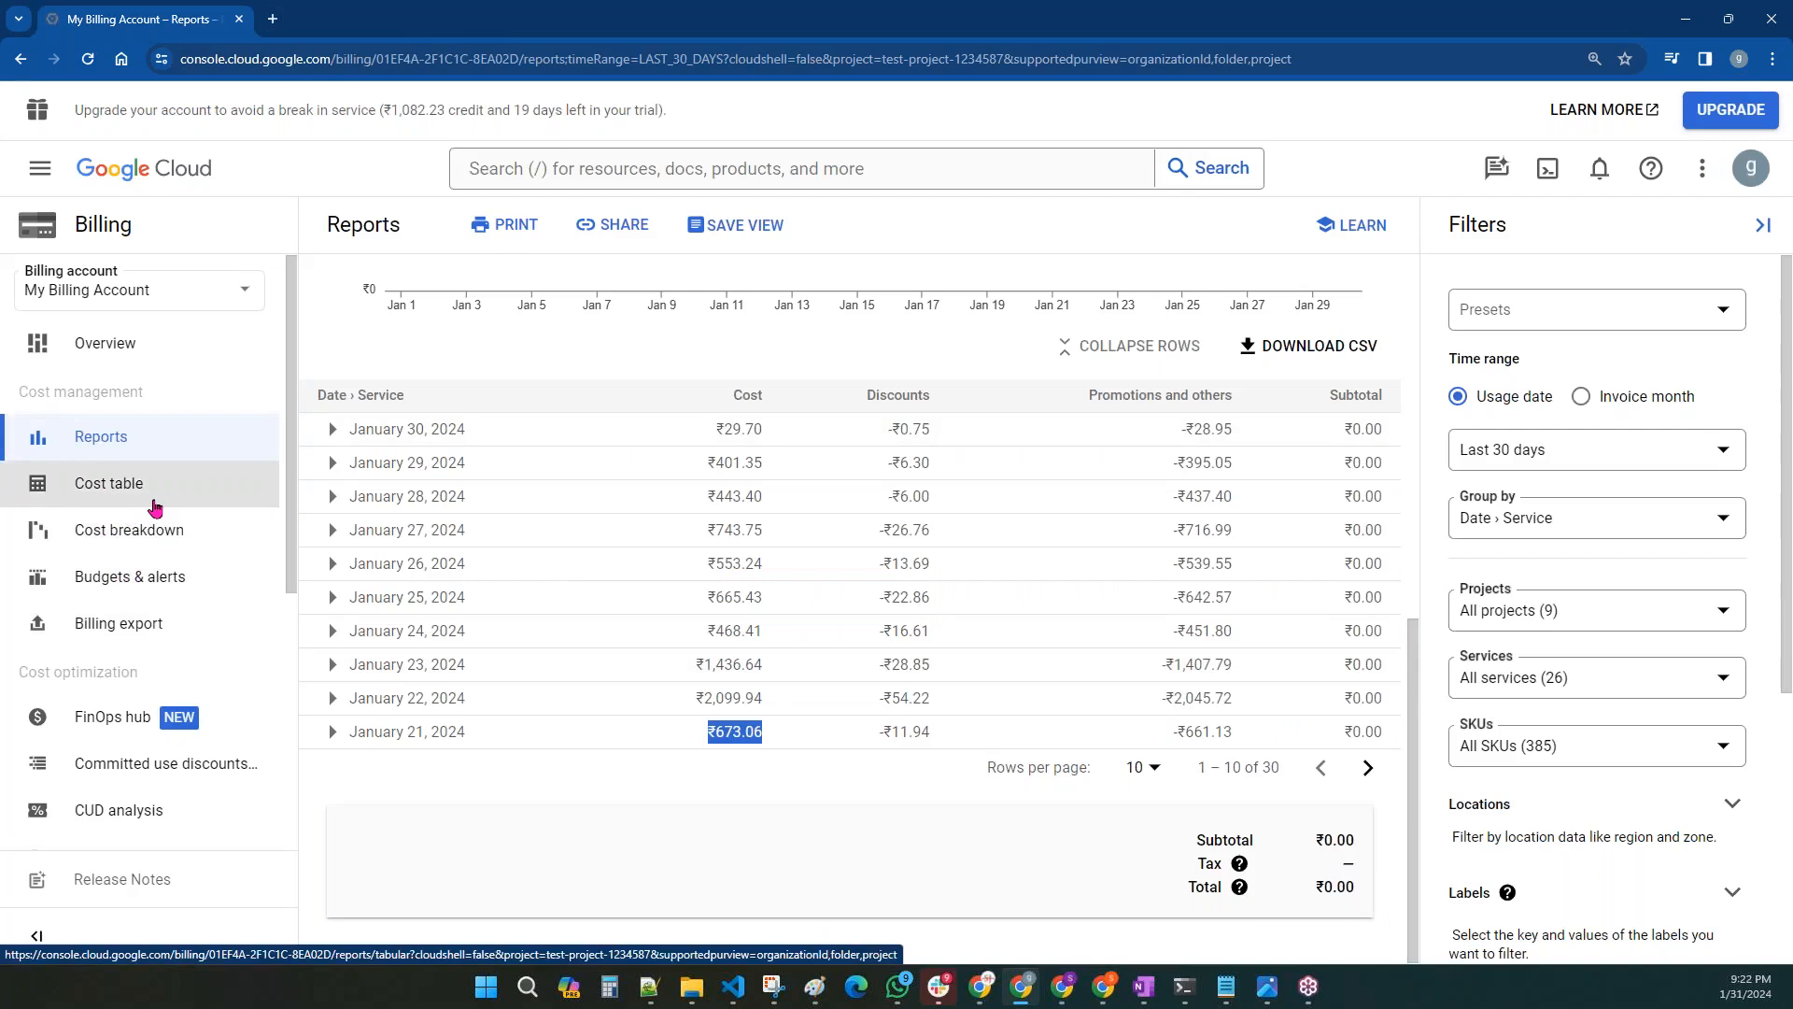
- Open the billing account's Pricing page and examine the SKU table, including unit descriptions, list prices and contract prices
{"action": "scroll", "coordinate": [653, 608], "scroll_direction": "up", "scroll_amount": 6}
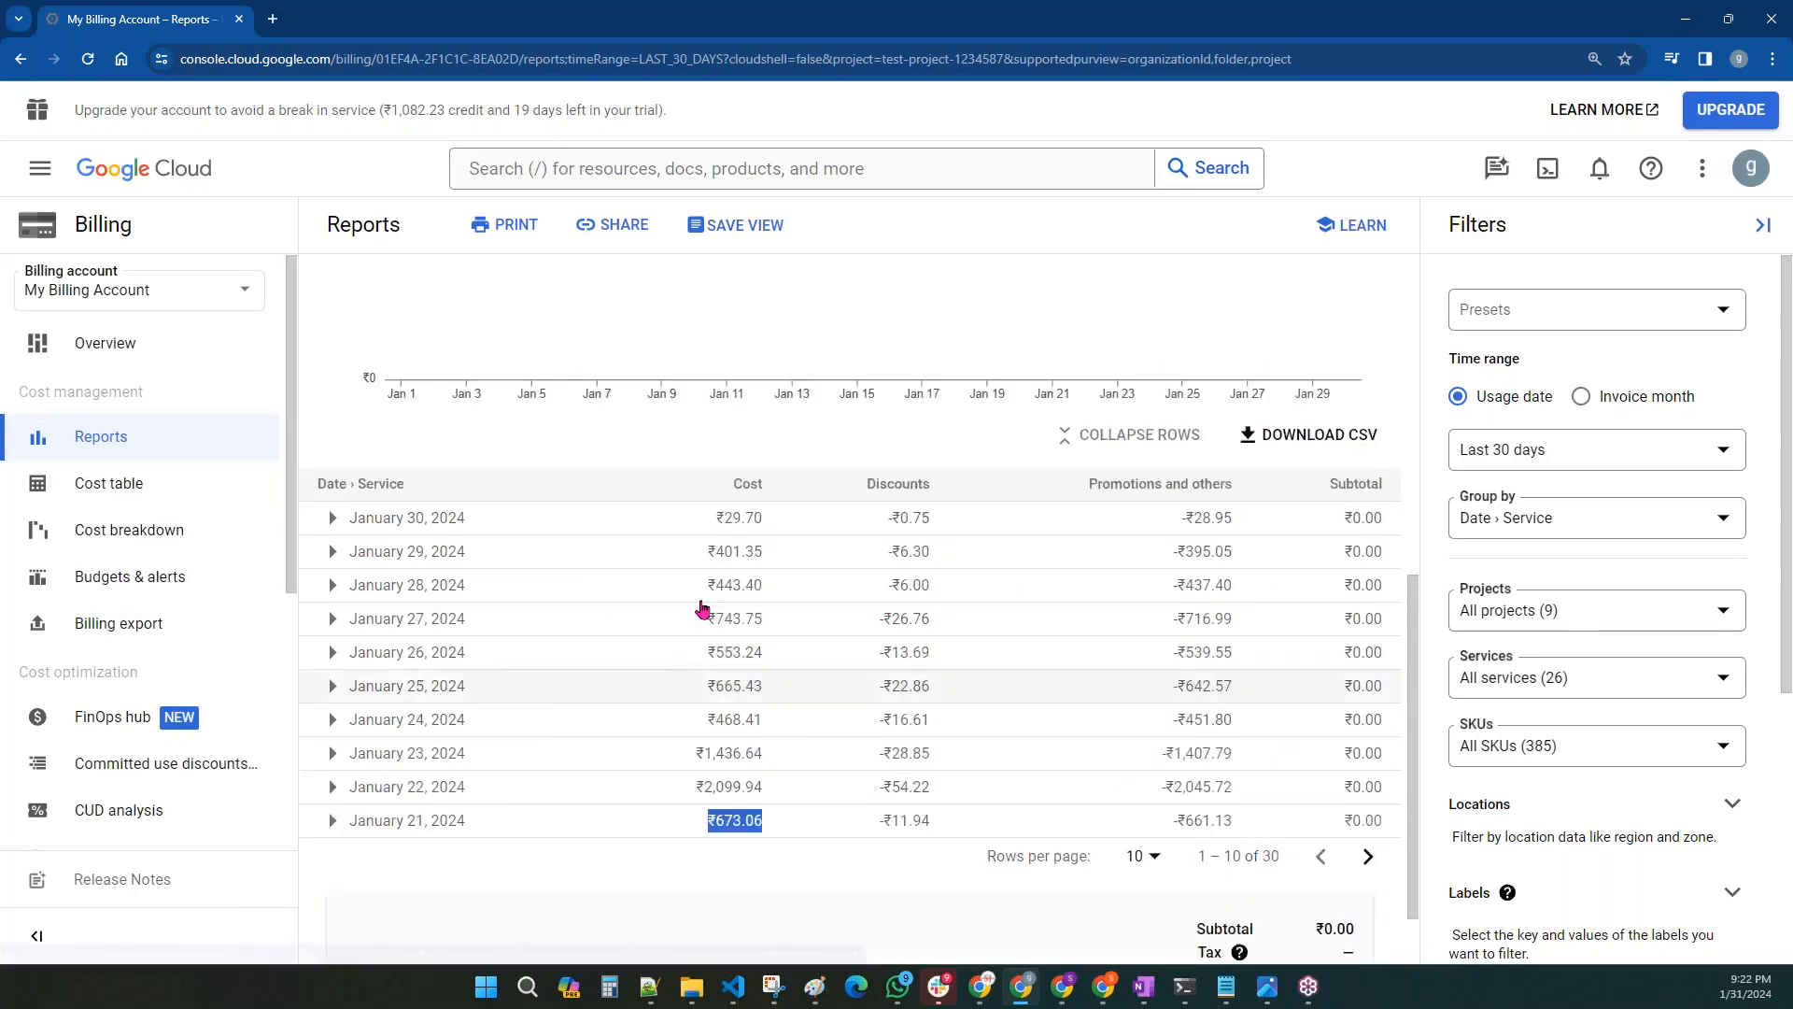
{"action": "scroll", "coordinate": [180, 607], "scroll_direction": "down", "scroll_amount": 5}
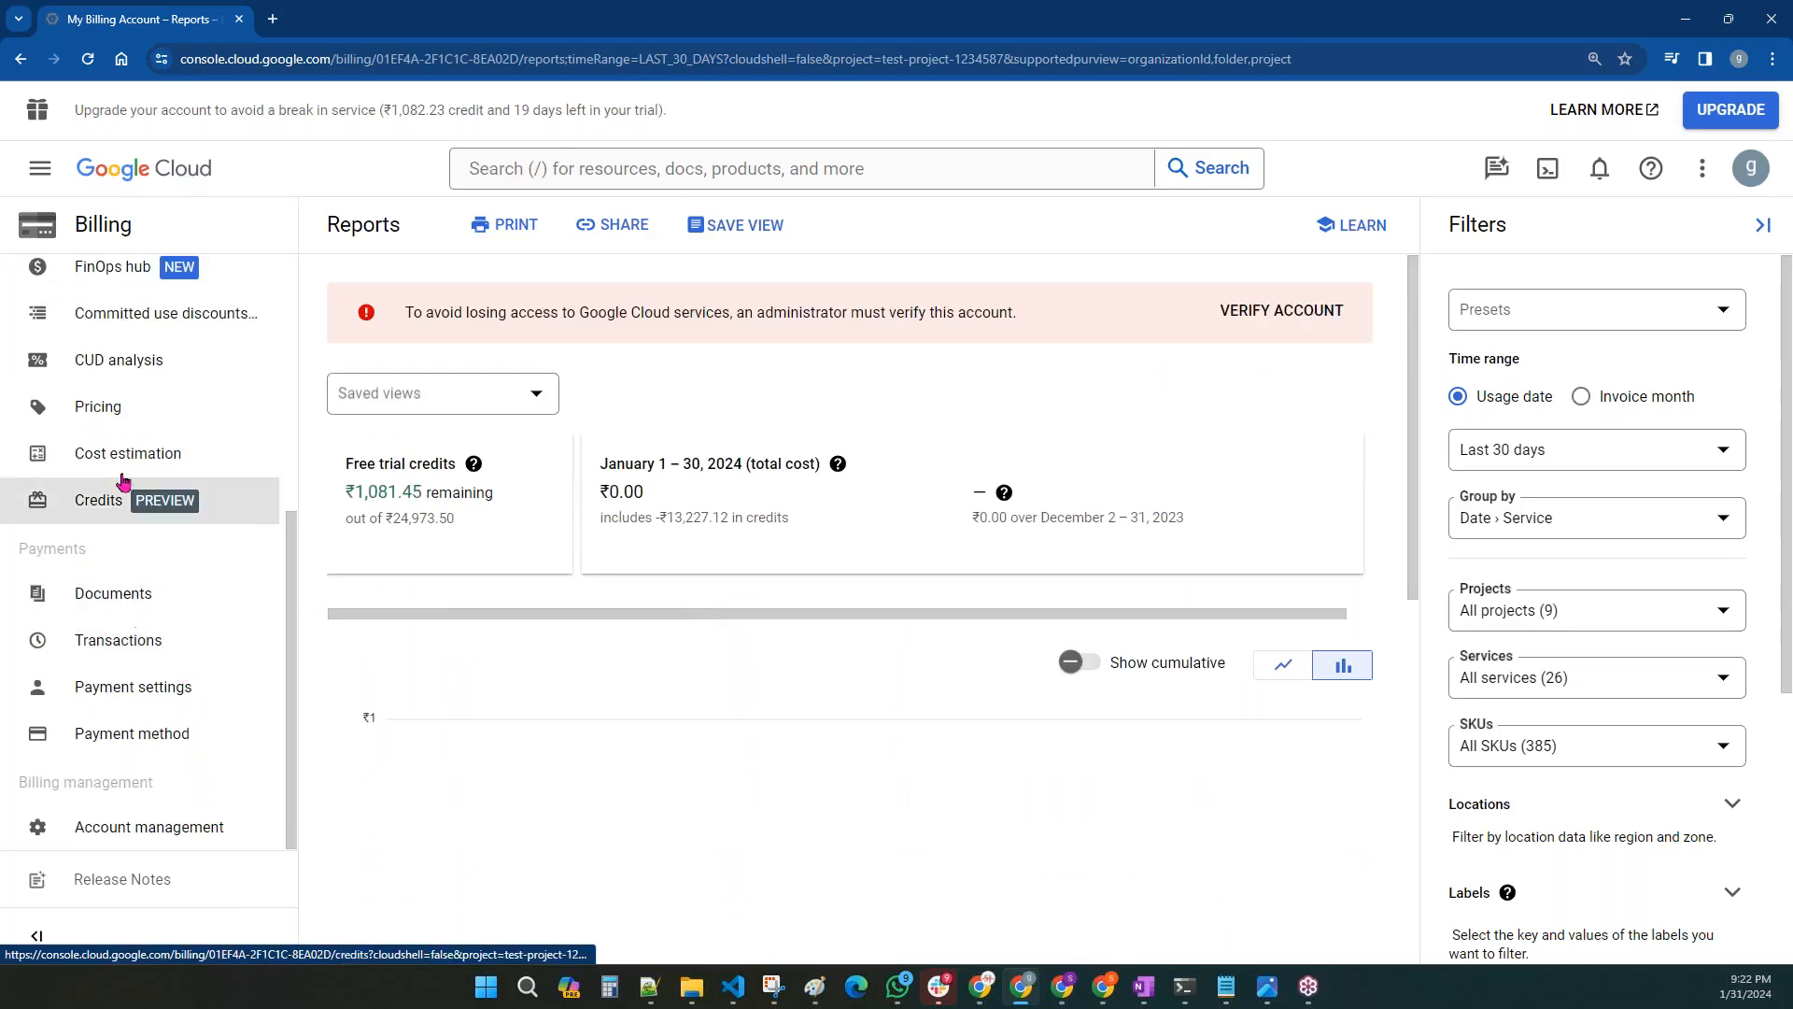
{"action": "left_click", "coordinate": [110, 411]}
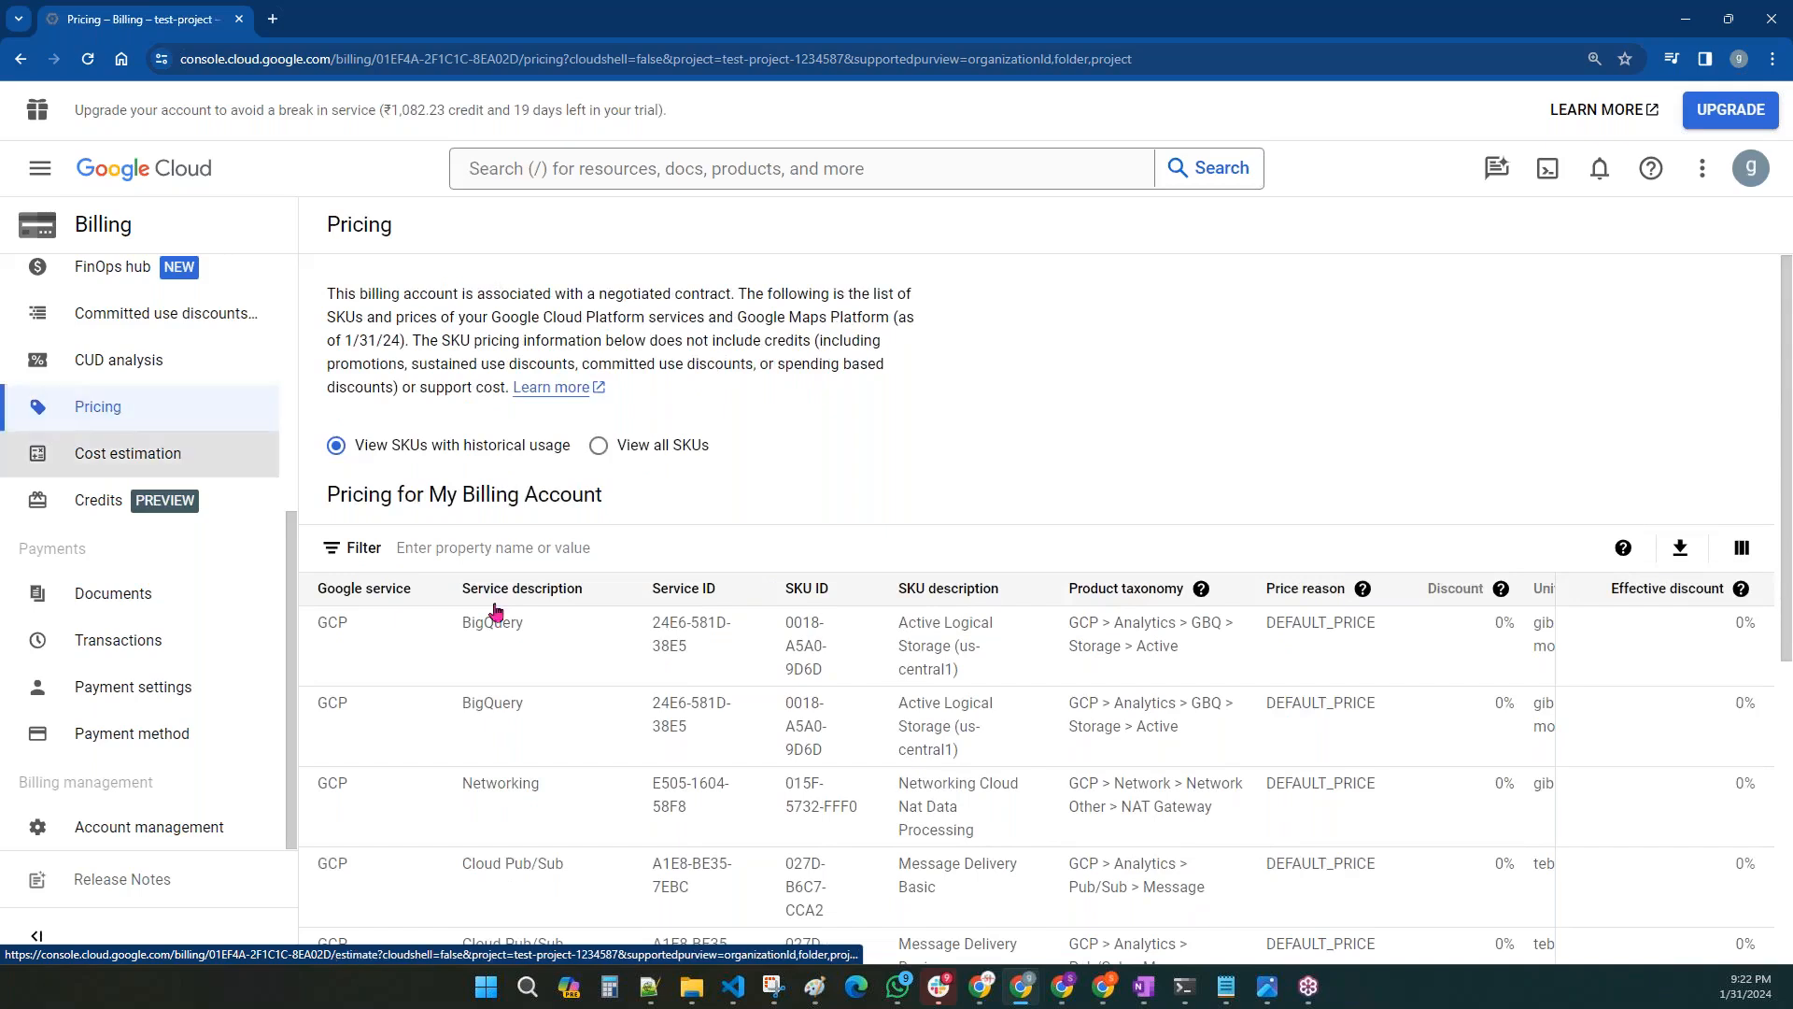
{"action": "left_click_drag", "start_coordinate": [327, 500], "coordinate": [629, 506]}
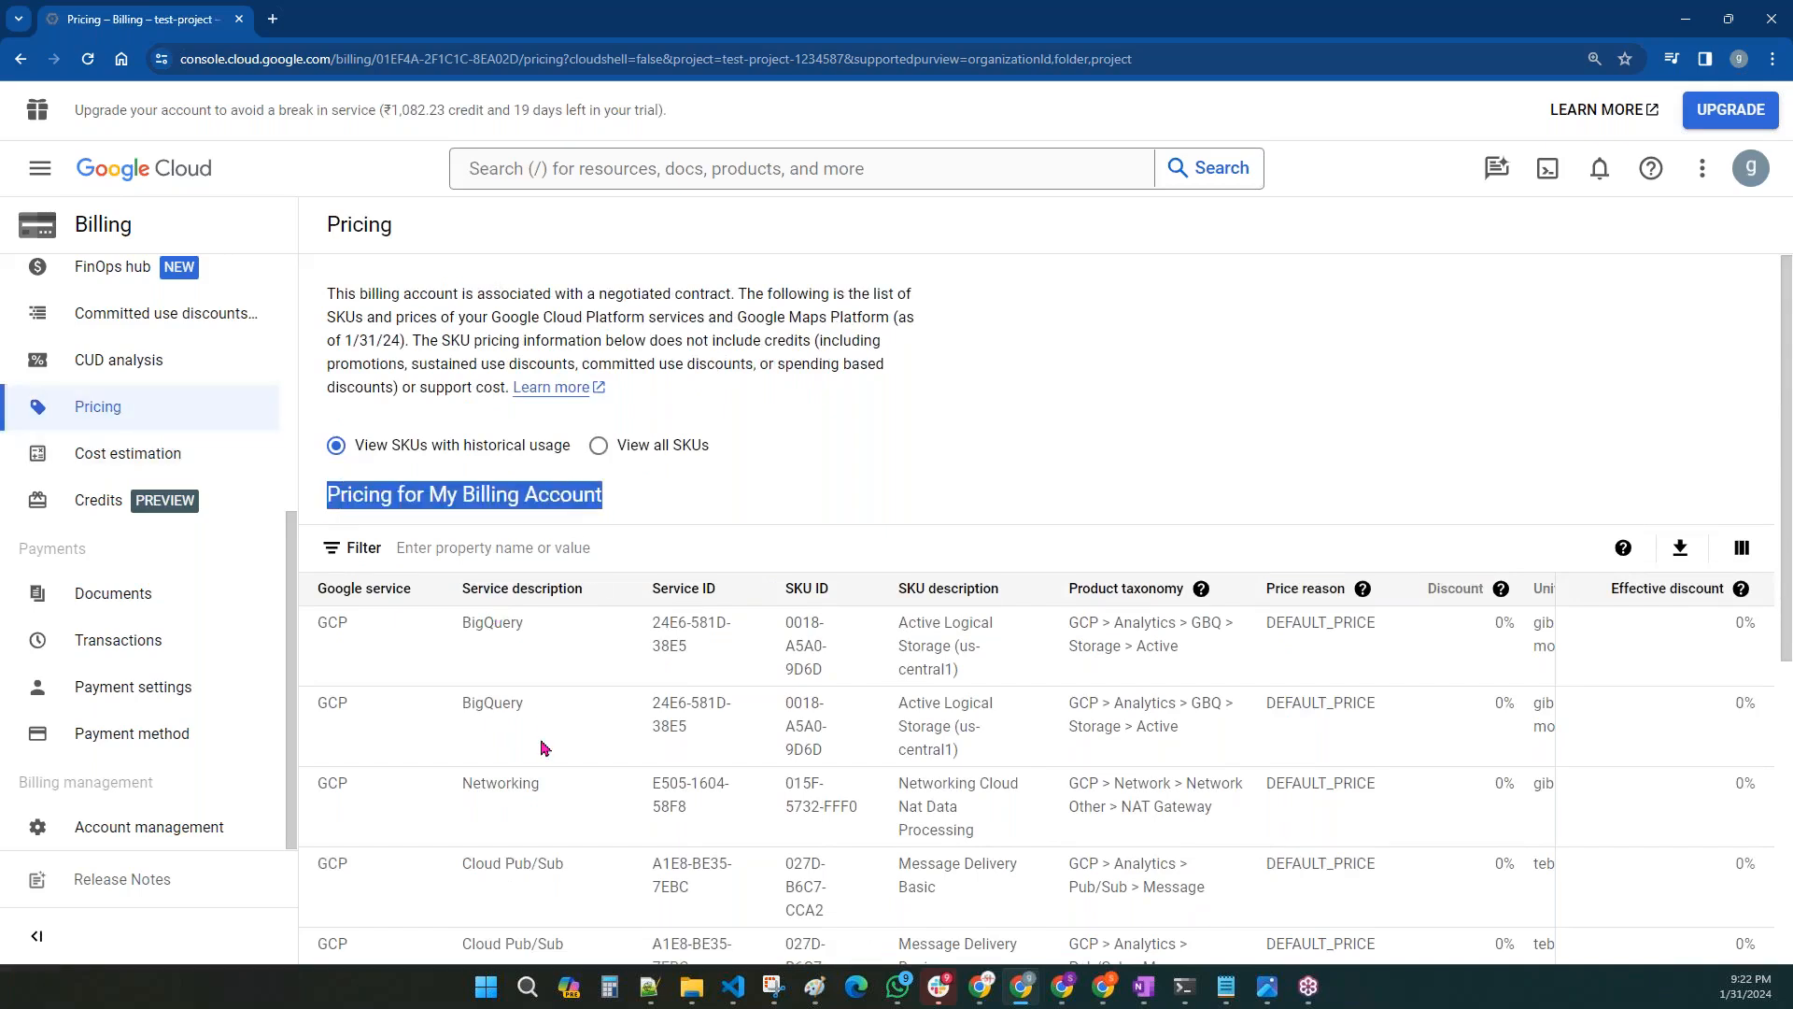
{"action": "scroll", "coordinate": [542, 747], "scroll_direction": "down", "scroll_amount": 5}
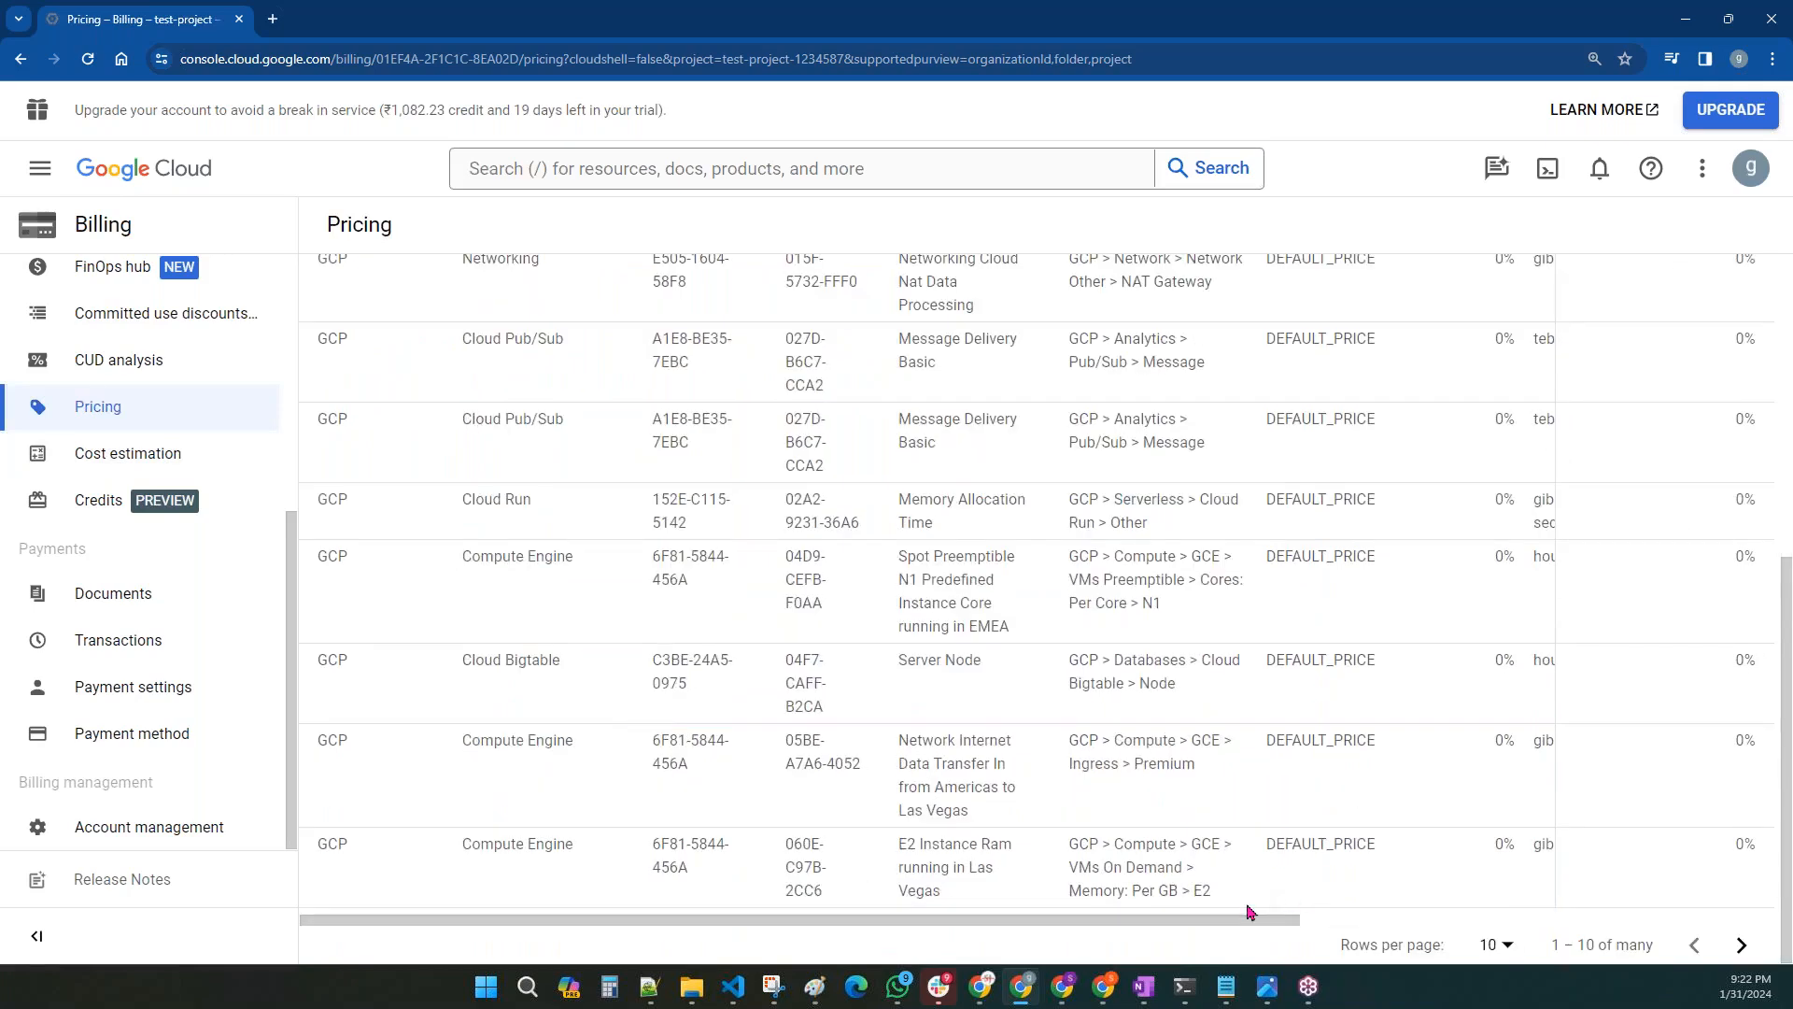
{"action": "left_click_drag", "start_coordinate": [1264, 922], "coordinate": [1787, 942]}
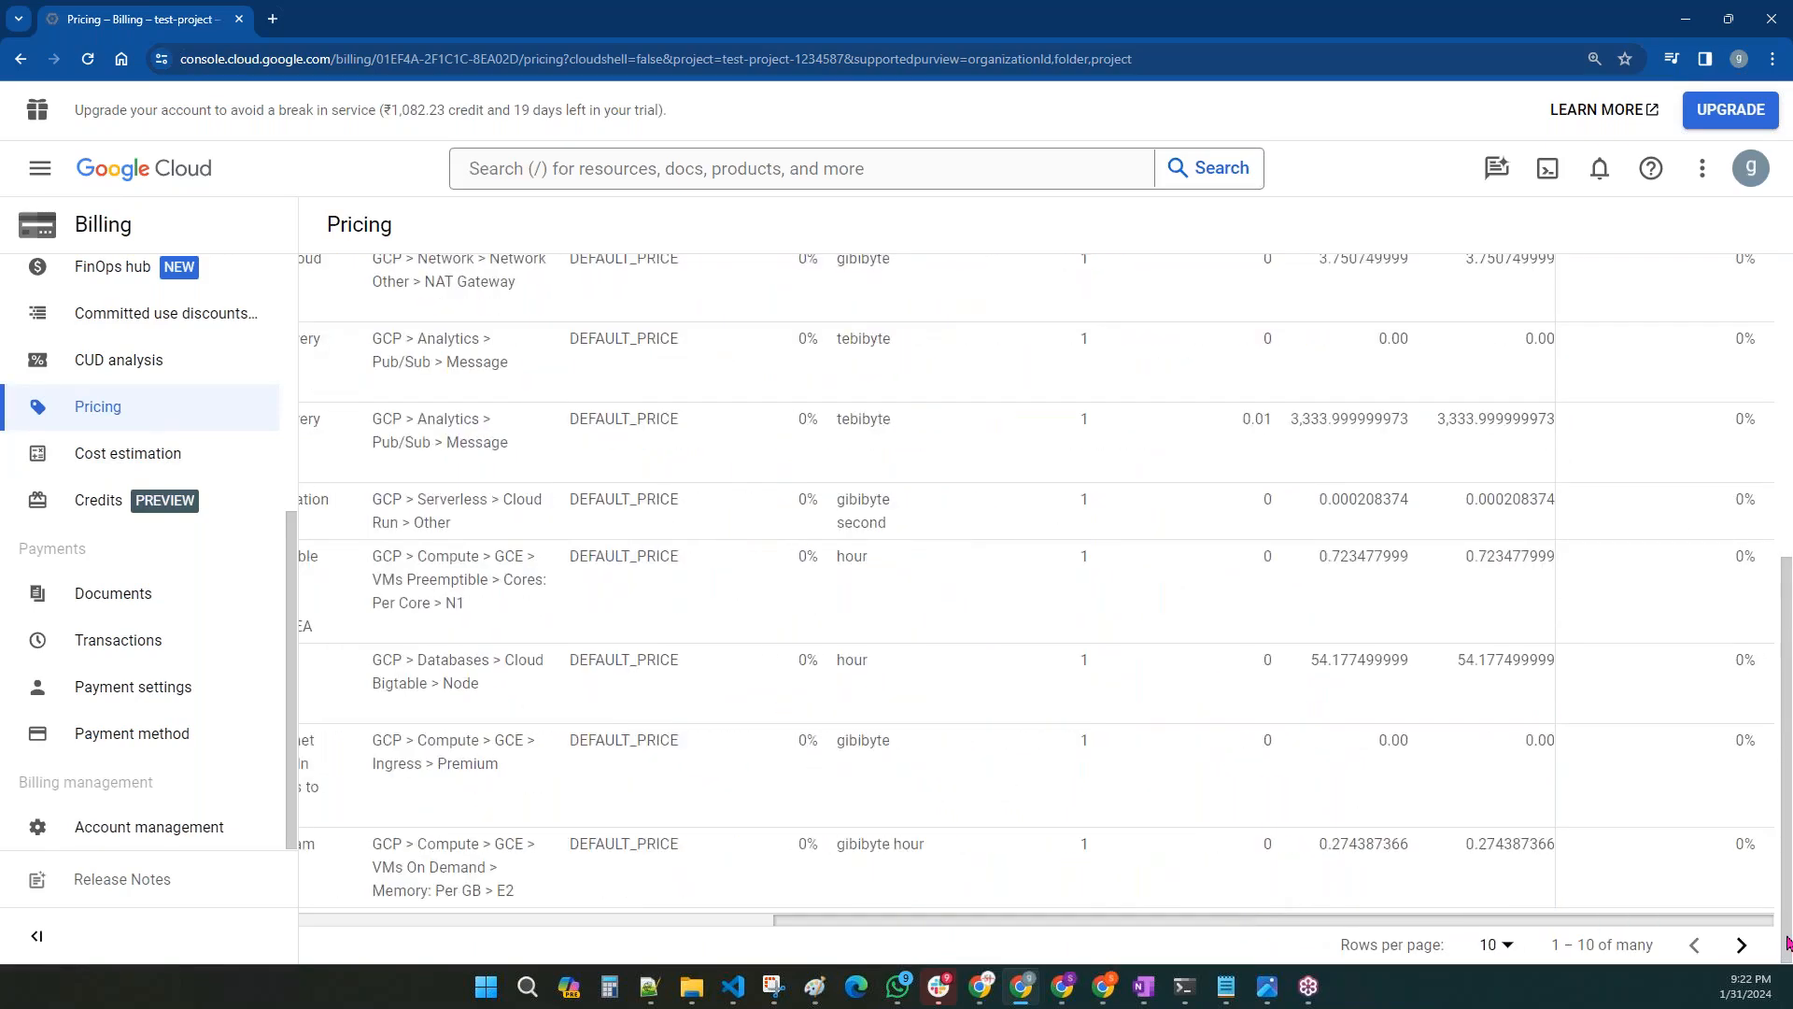
{"action": "scroll", "coordinate": [1429, 913], "scroll_direction": "up", "scroll_amount": 5}
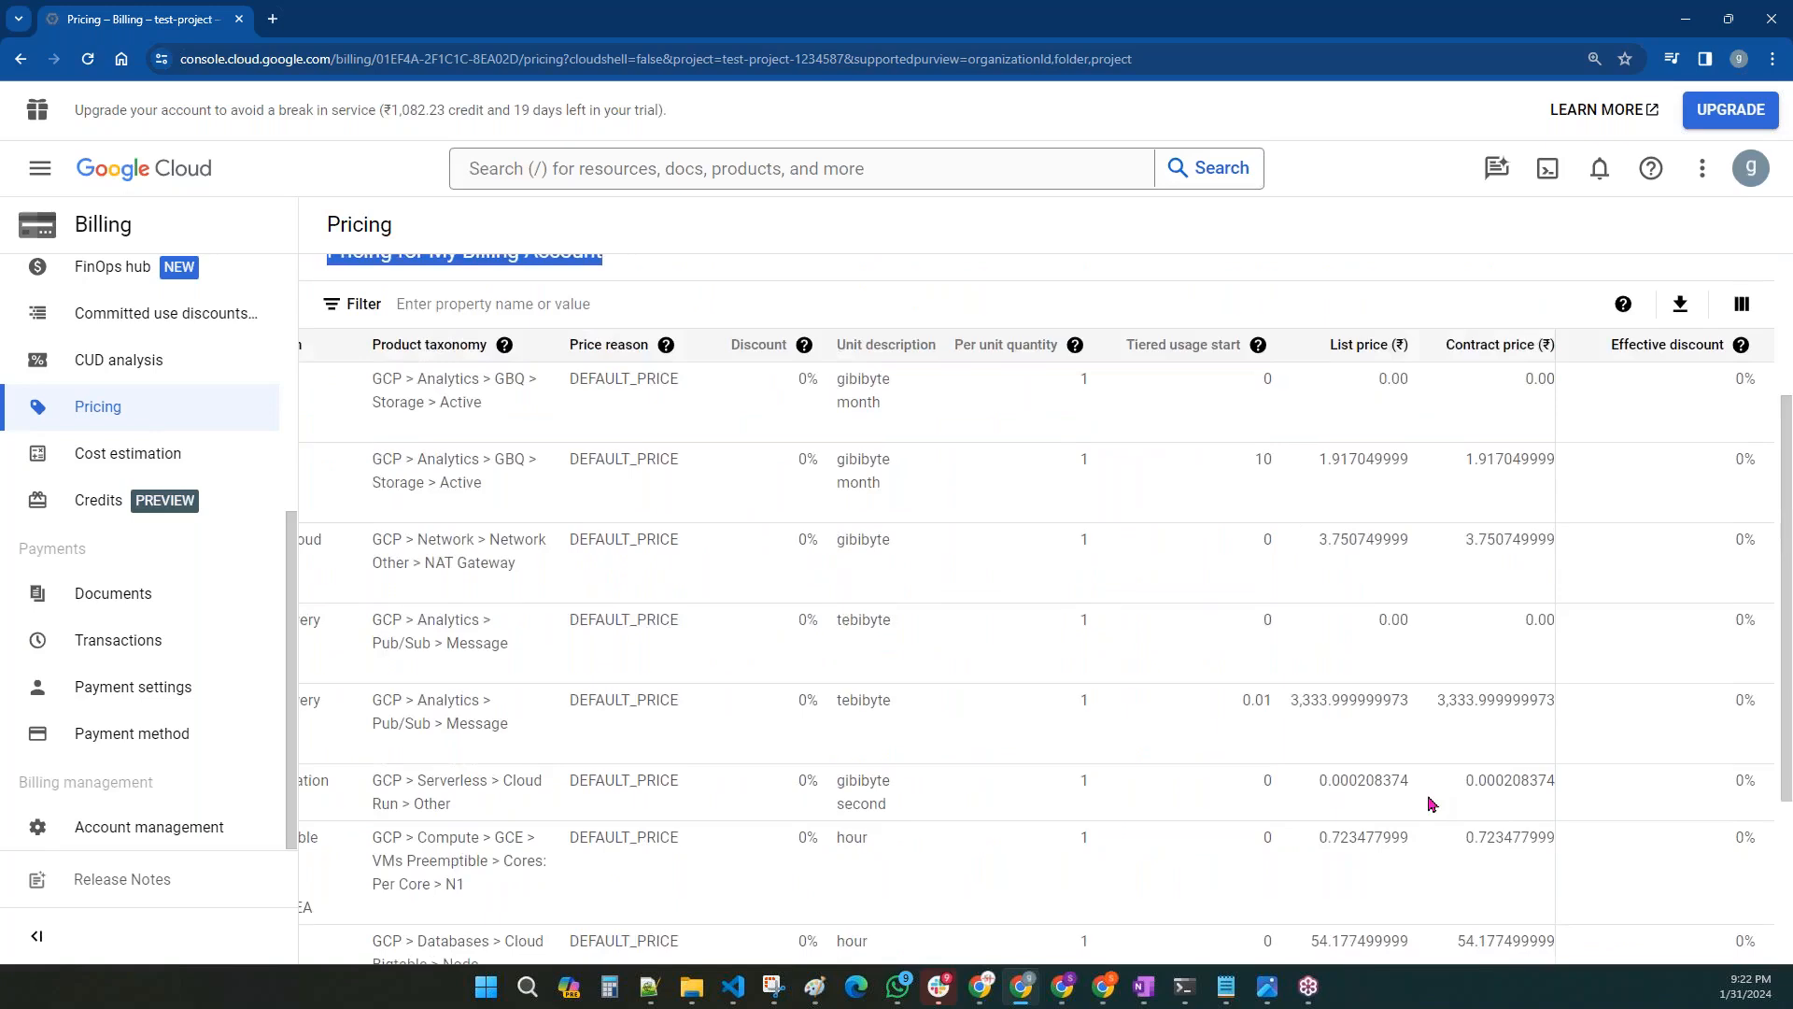
- Examine the historical-usage SKU table's contract prices, services and SKU descriptions, and return to the Google Cloud welcome page
{"action": "scroll", "coordinate": [1435, 698], "scroll_direction": "down", "scroll_amount": 2}
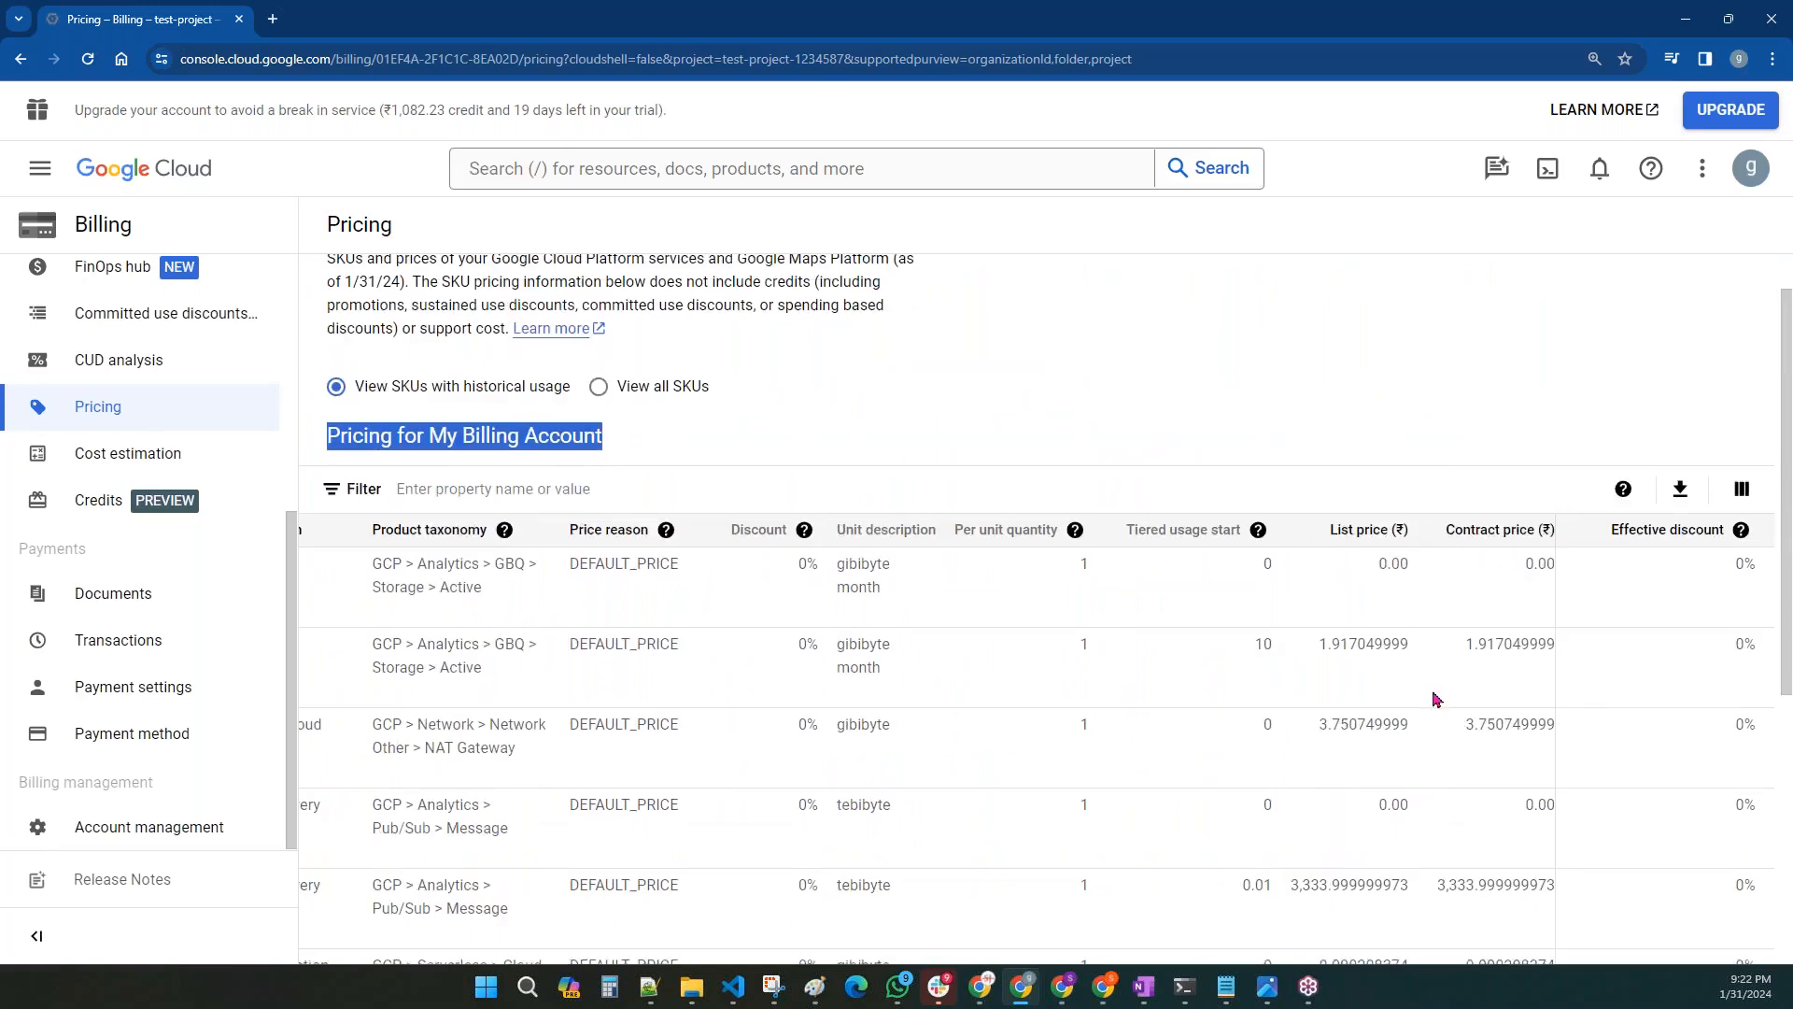
{"action": "scroll", "coordinate": [1436, 698], "scroll_direction": "down", "scroll_amount": 3}
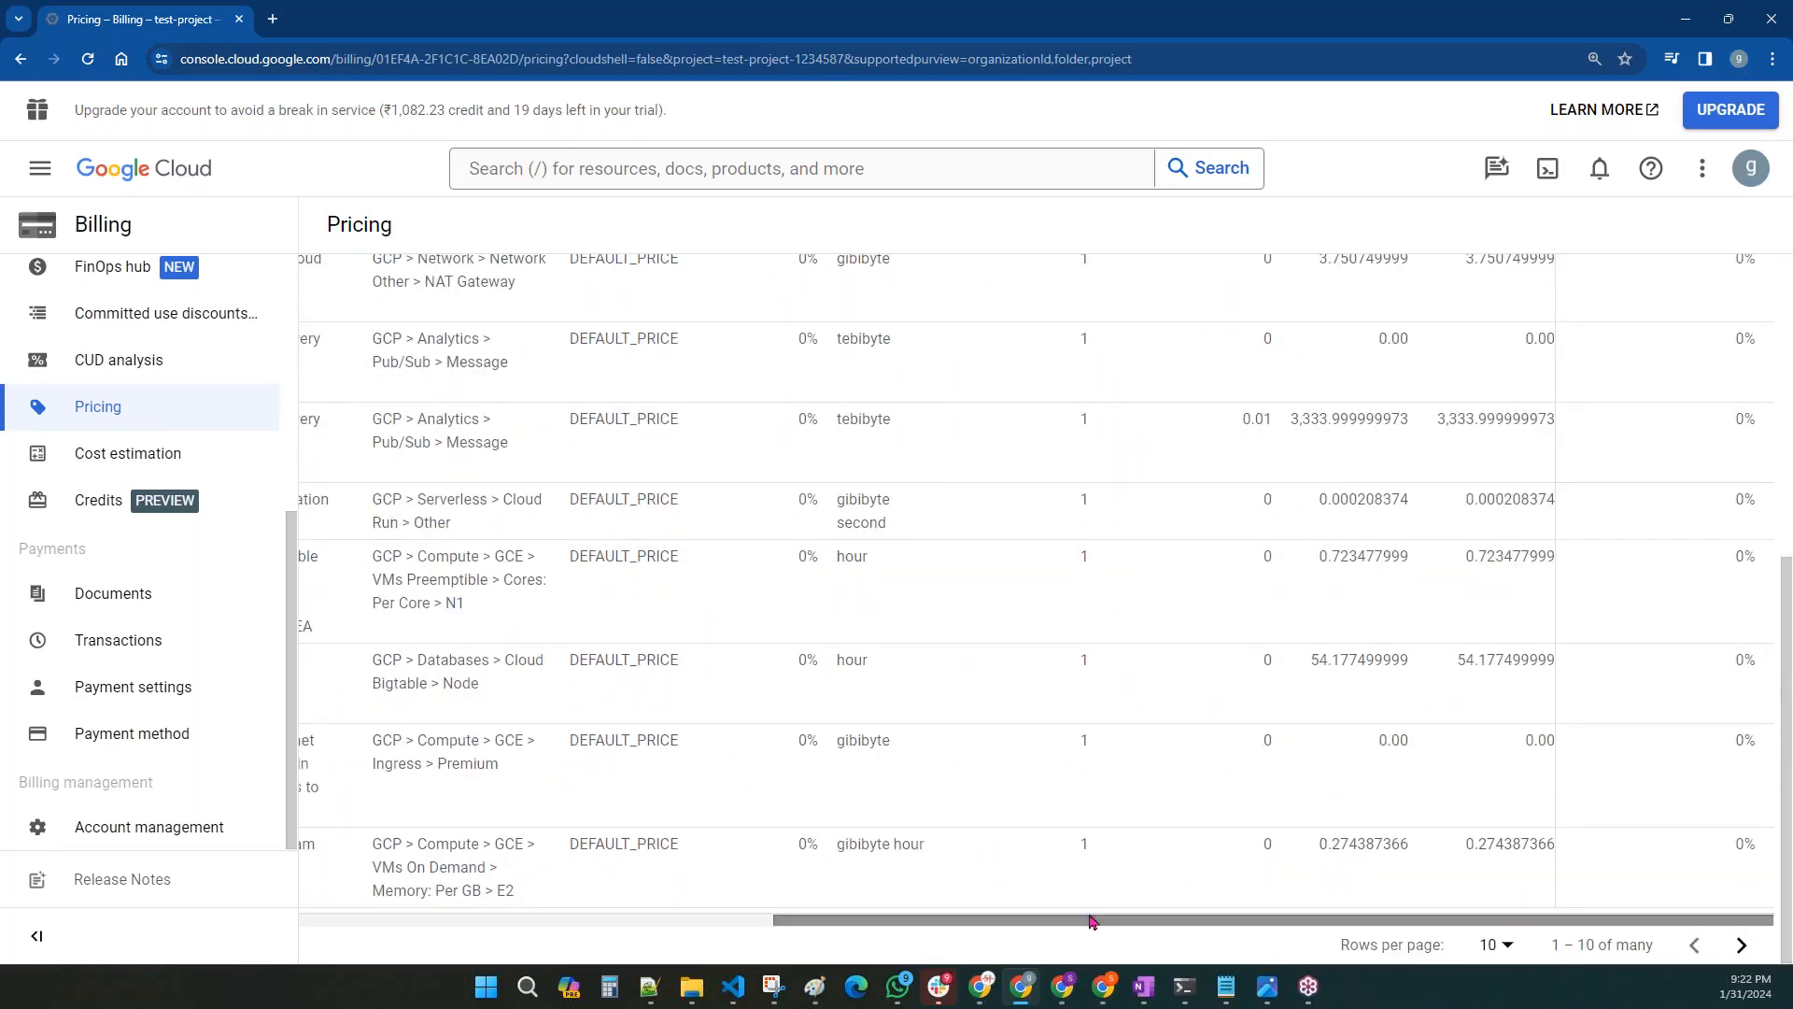
{"action": "left_click_drag", "start_coordinate": [1083, 925], "coordinate": [475, 925]}
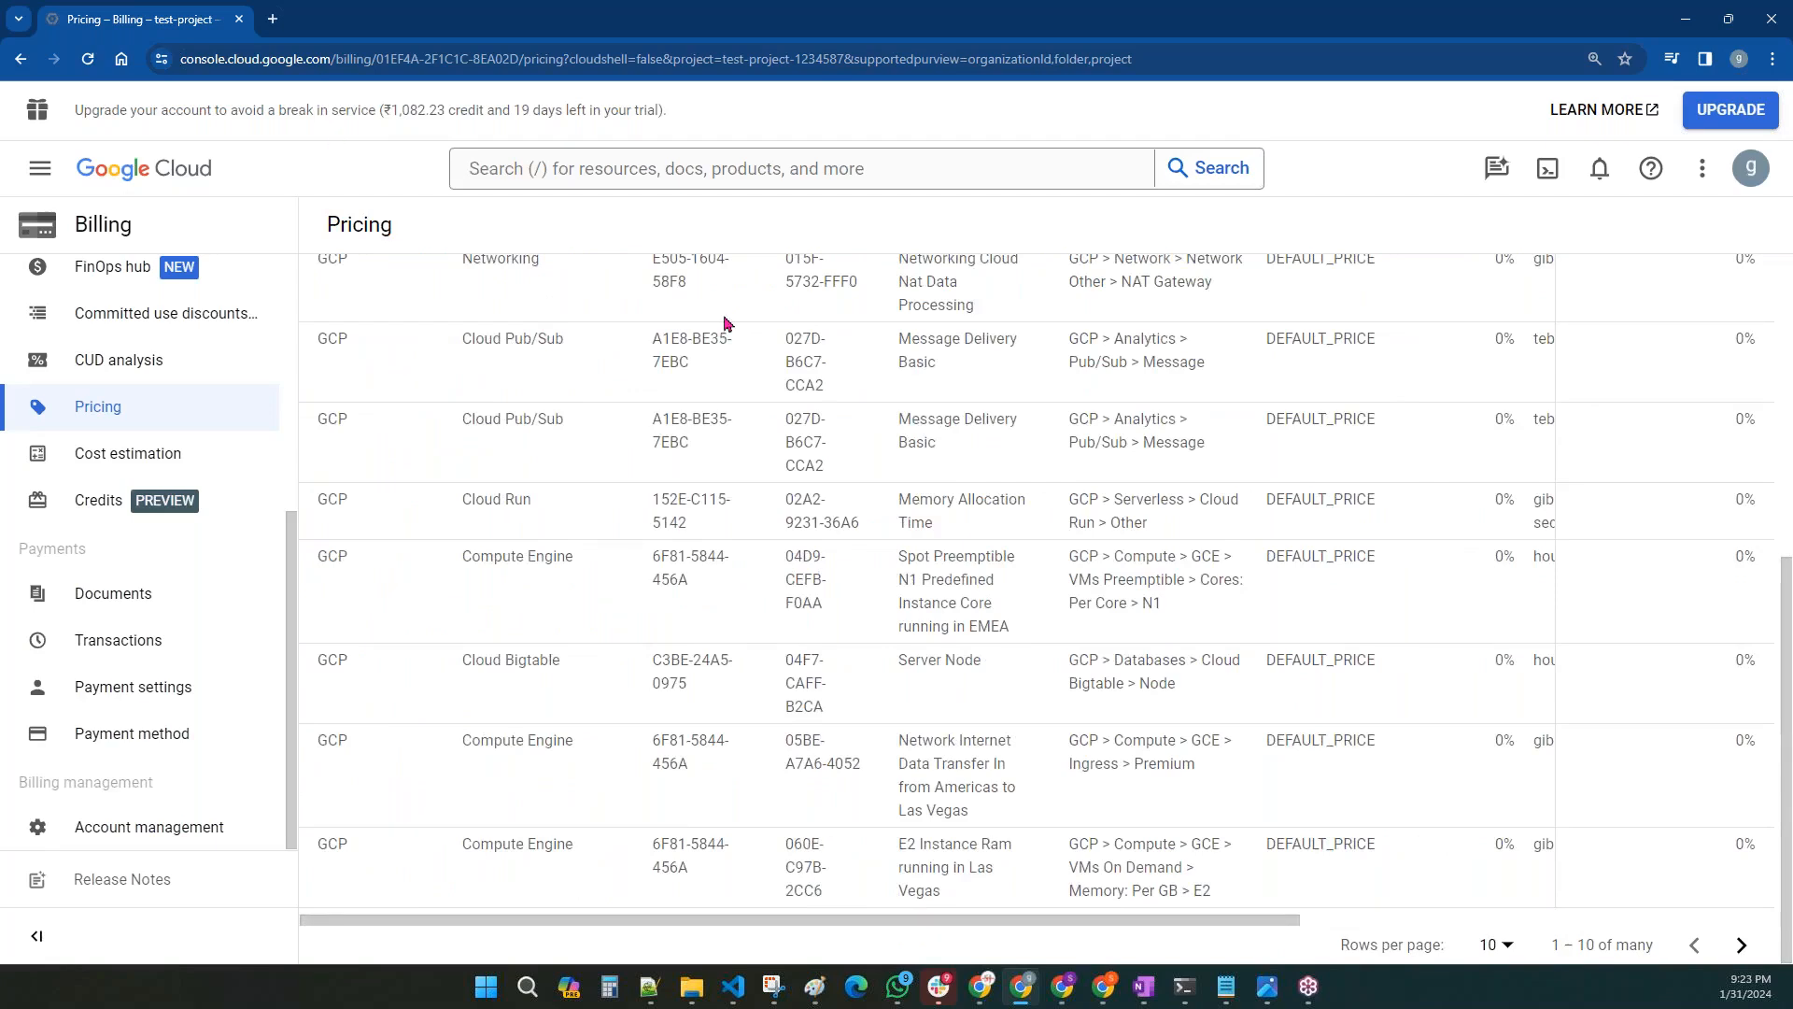
{"action": "scroll", "coordinate": [679, 605], "scroll_direction": "up", "scroll_amount": 2}
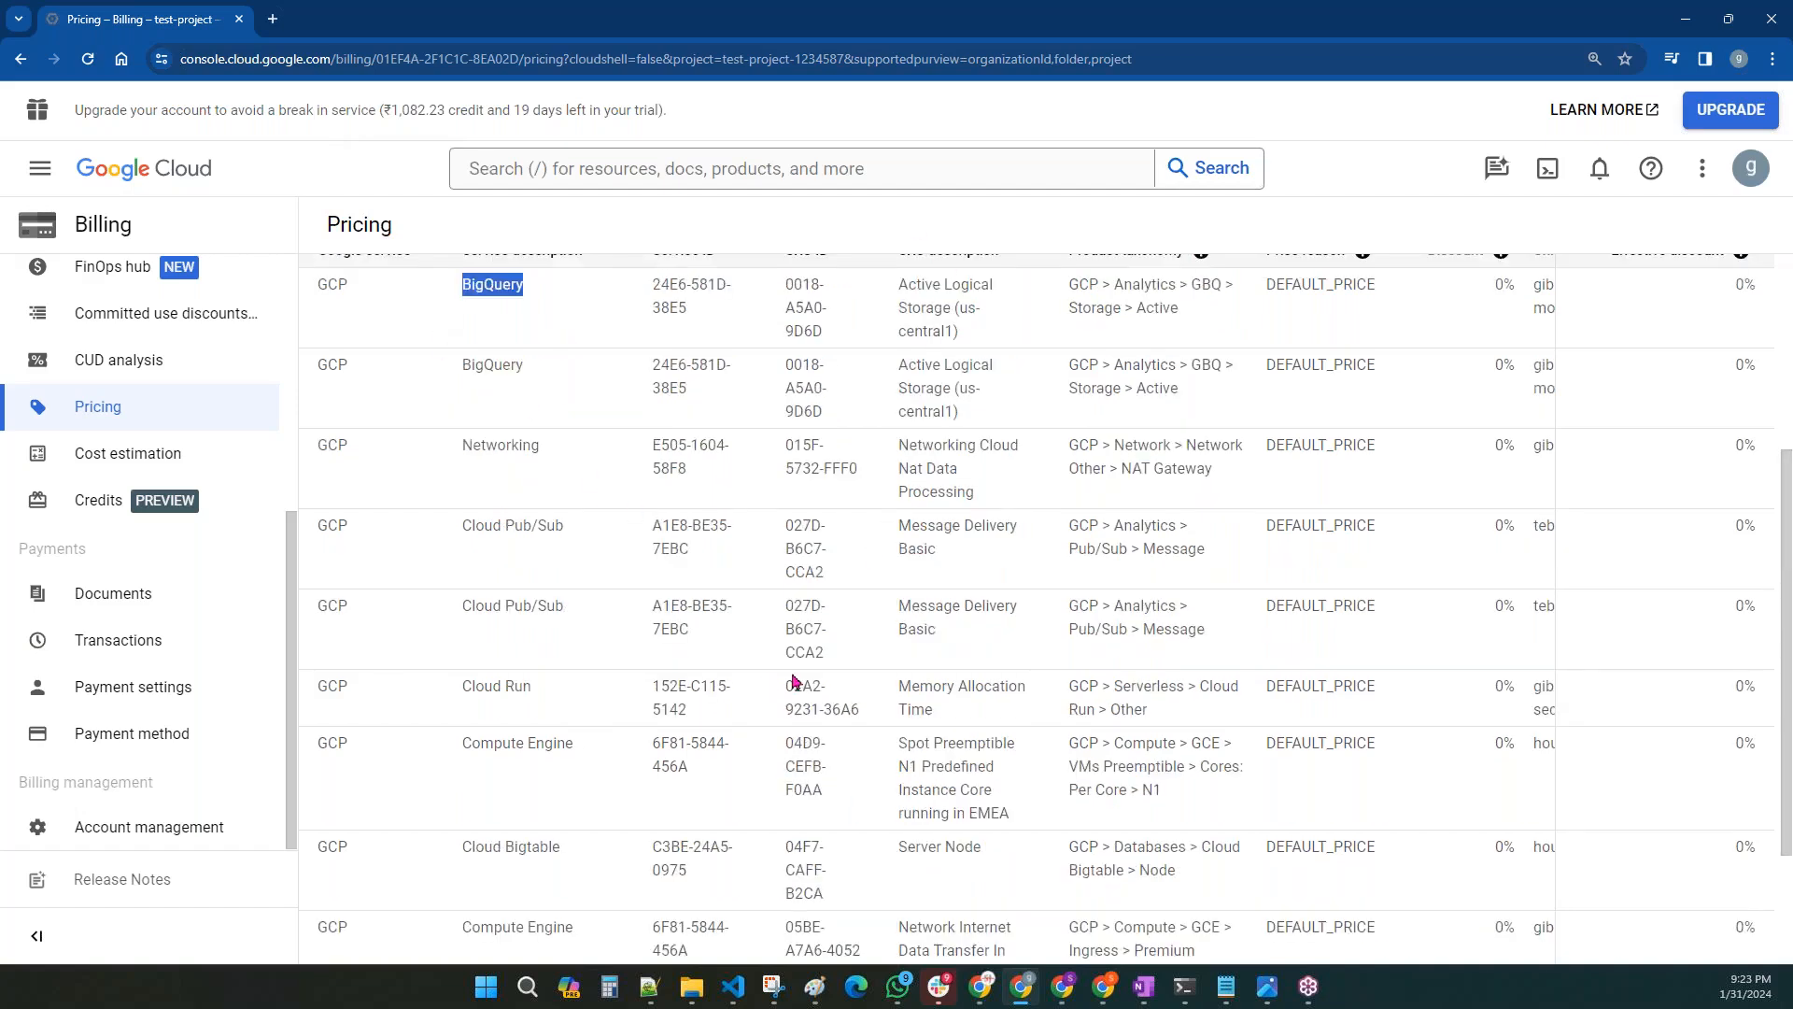
{"action": "scroll", "coordinate": [747, 607], "scroll_direction": "down", "scroll_amount": 3}
{"action": "scroll", "coordinate": [724, 625], "scroll_direction": "up", "scroll_amount": 5}
{"action": "scroll", "coordinate": [725, 626], "scroll_direction": "up", "scroll_amount": 1}
{"action": "left_click", "coordinate": [1070, 448]}
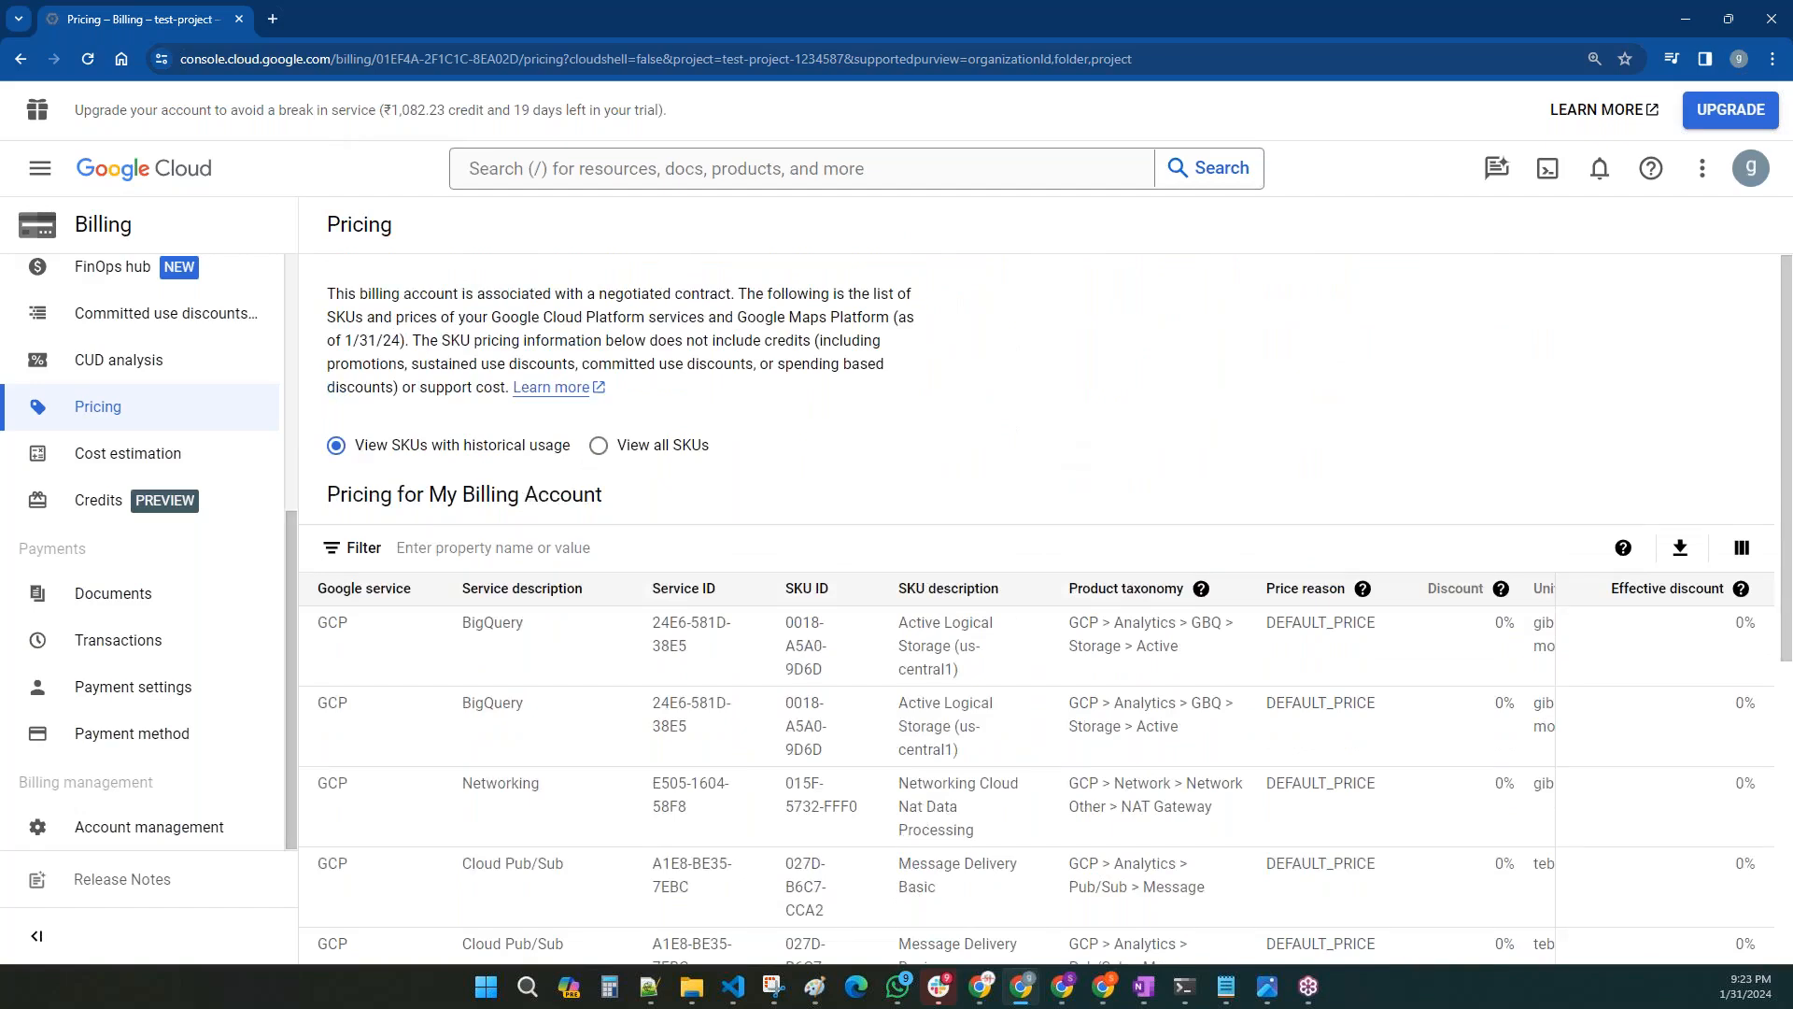
{"action": "scroll", "coordinate": [140, 628], "scroll_direction": "up", "scroll_amount": 5}
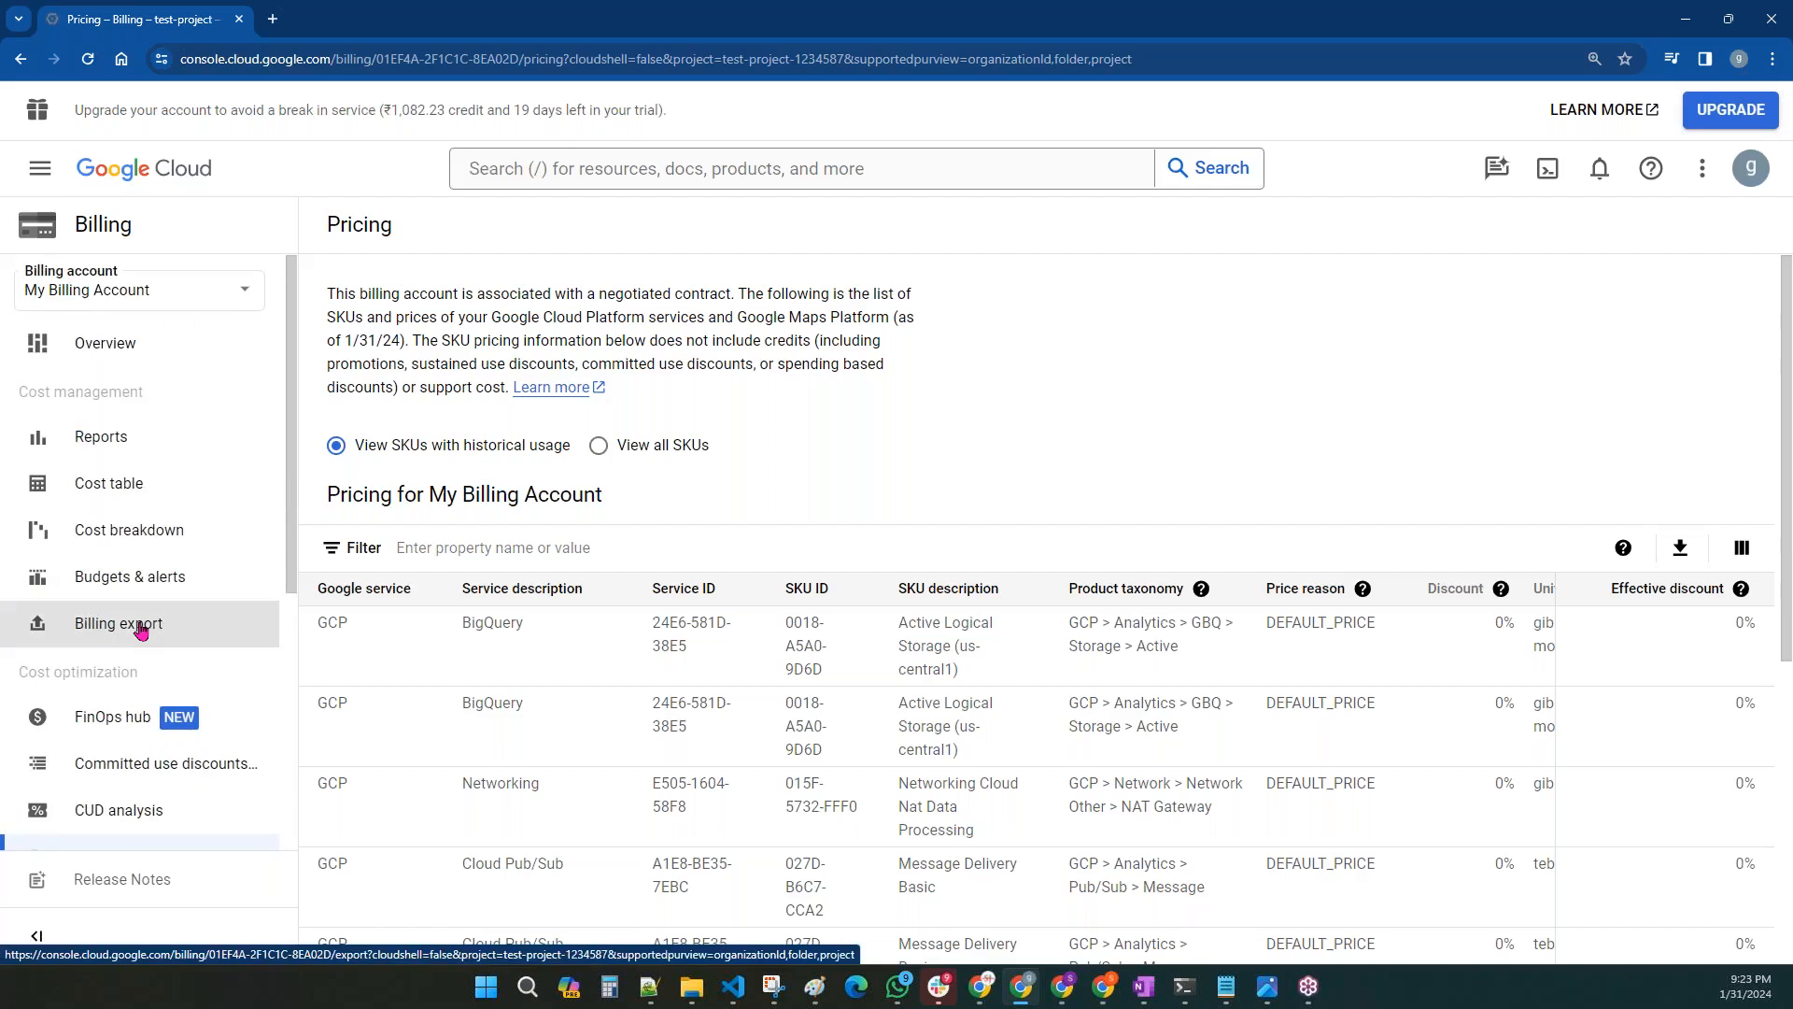
{"action": "left_click", "coordinate": [144, 168]}
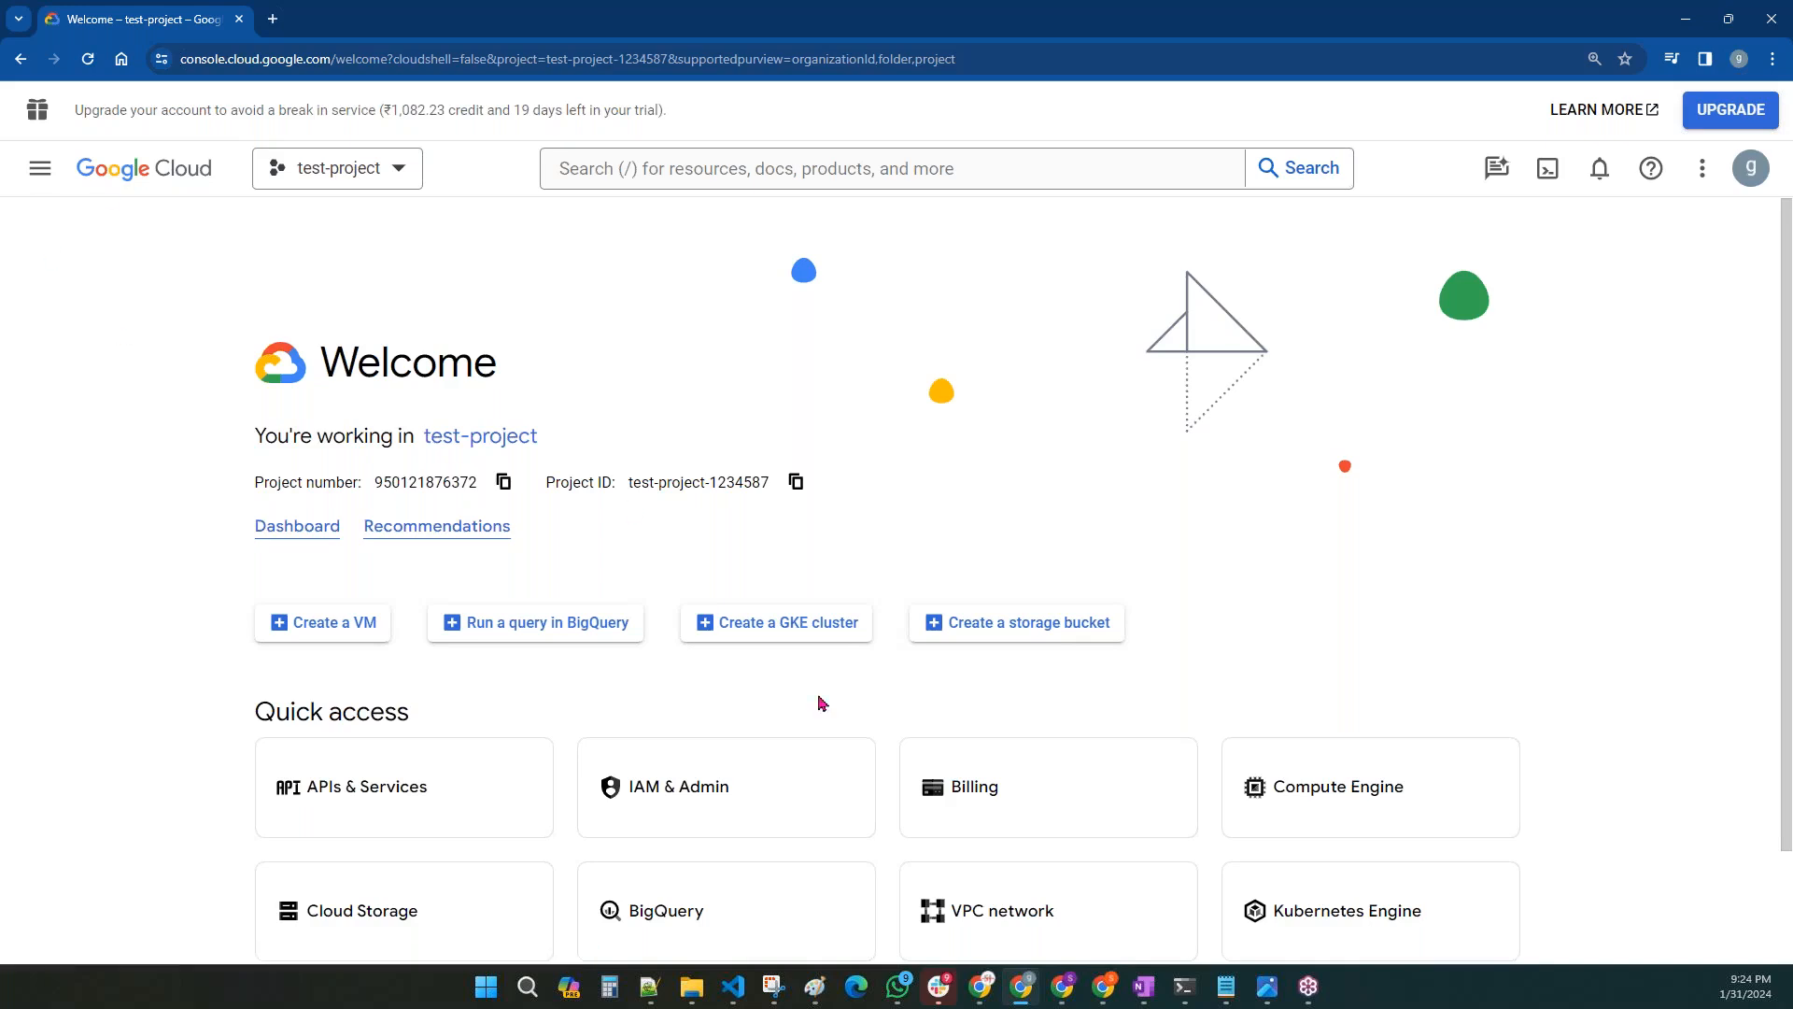
- Switch to the Paint flowchart and fill the "enable Billing" box with lime green
{"action": "left_click", "coordinate": [815, 986]}
{"action": "scroll", "coordinate": [950, 626], "scroll_direction": "up", "scroll_amount": 8}
{"action": "scroll", "coordinate": [952, 630], "scroll_direction": "up", "scroll_amount": 10}
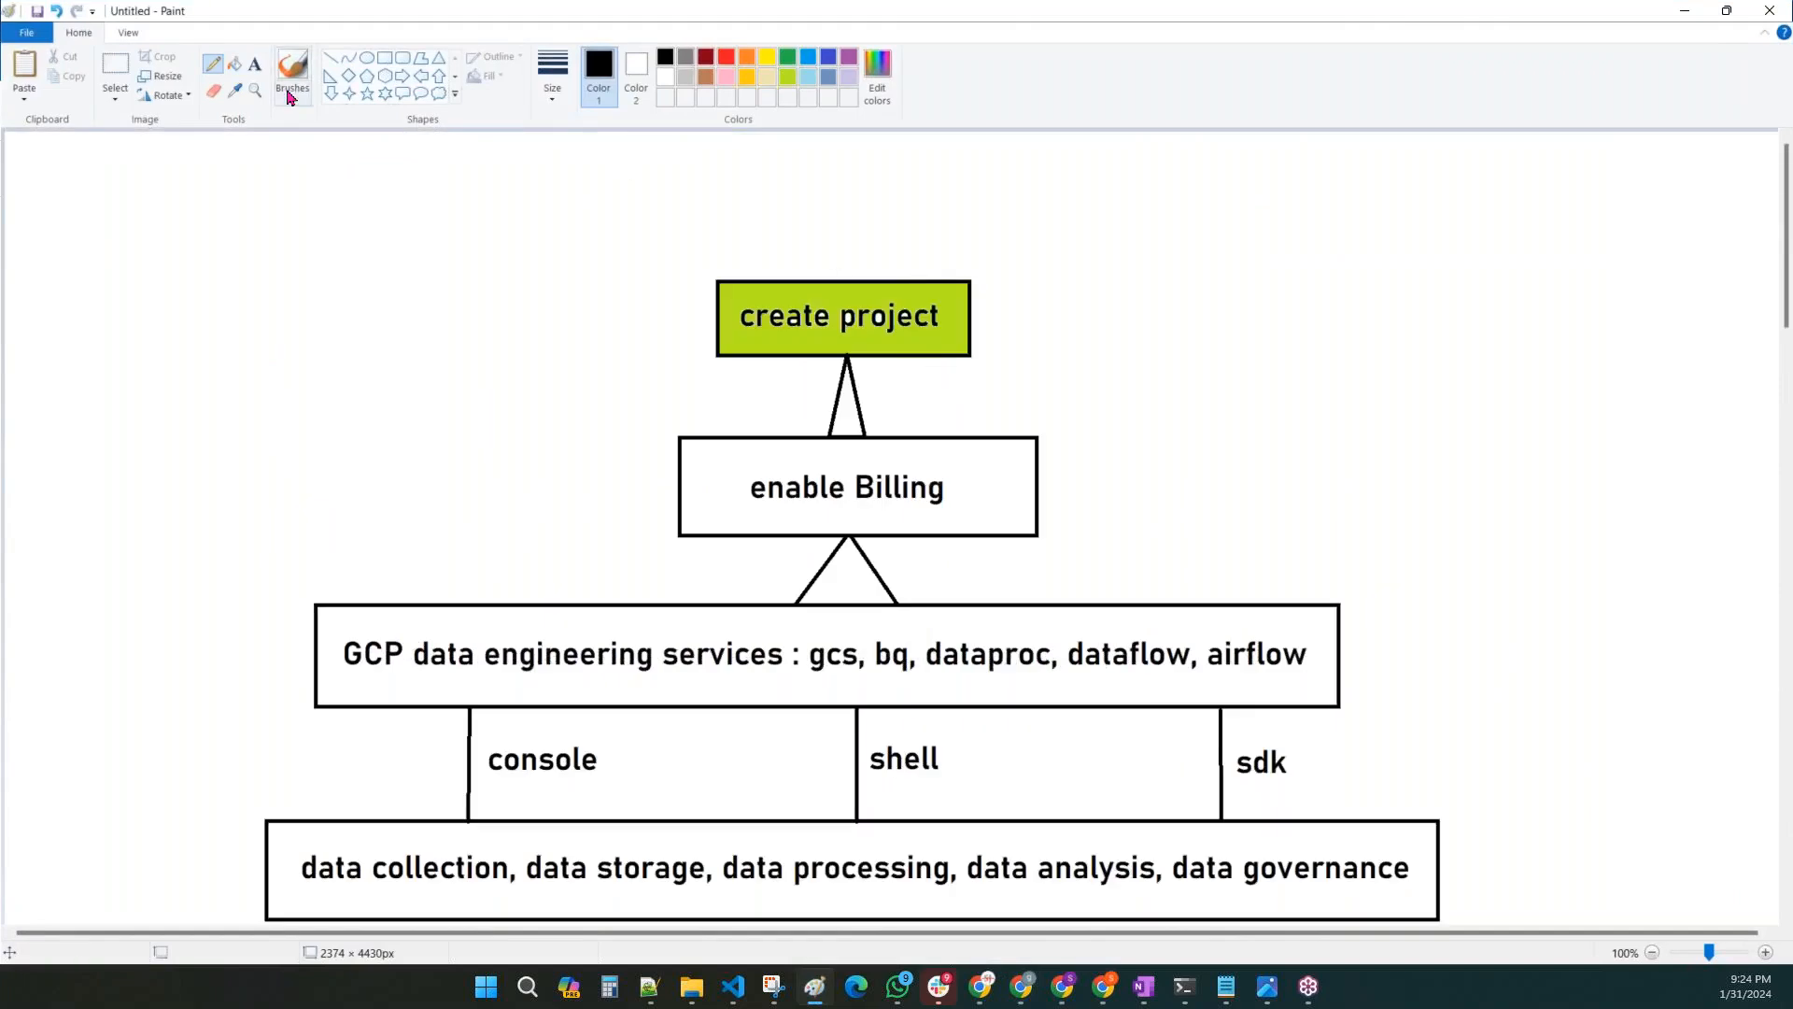
{"action": "left_click", "coordinate": [789, 78]}
{"action": "left_click", "coordinate": [234, 63]}
{"action": "left_click", "coordinate": [960, 490]}
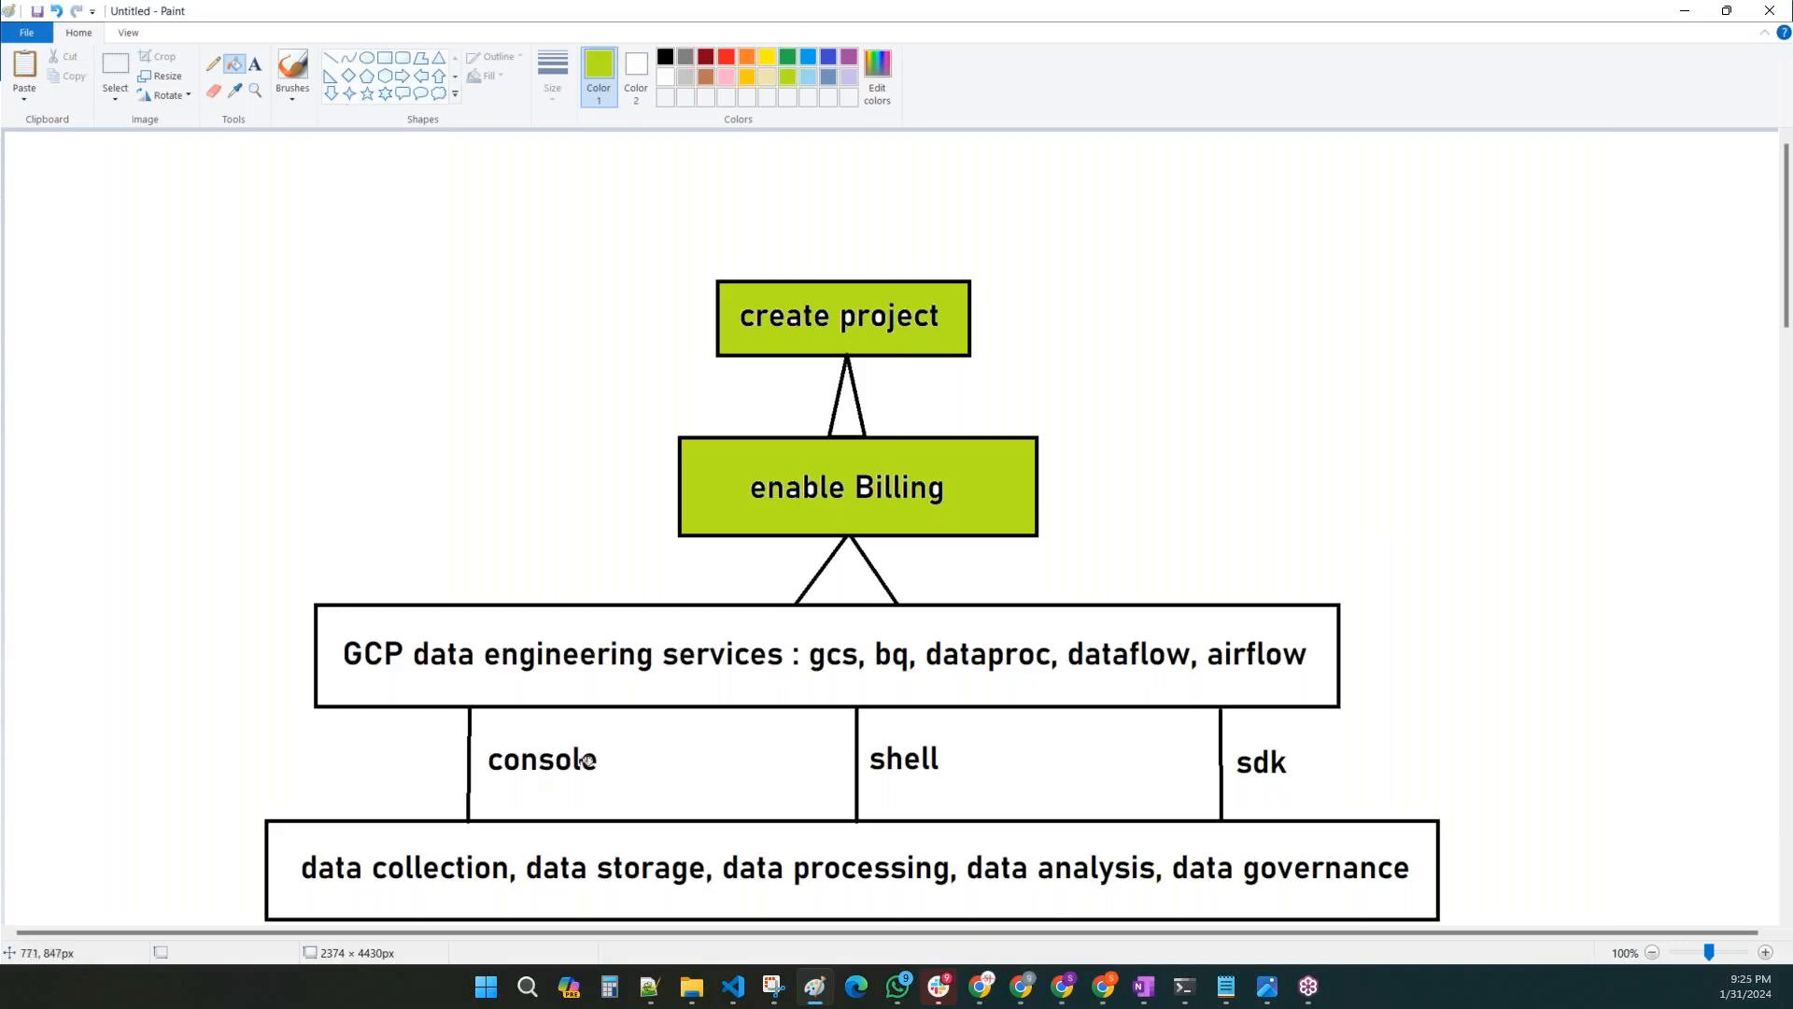
- Return to the Google Cloud console and start a resource search
{"action": "left_click", "coordinate": [1681, 15]}
{"action": "left_click", "coordinate": [617, 170]}
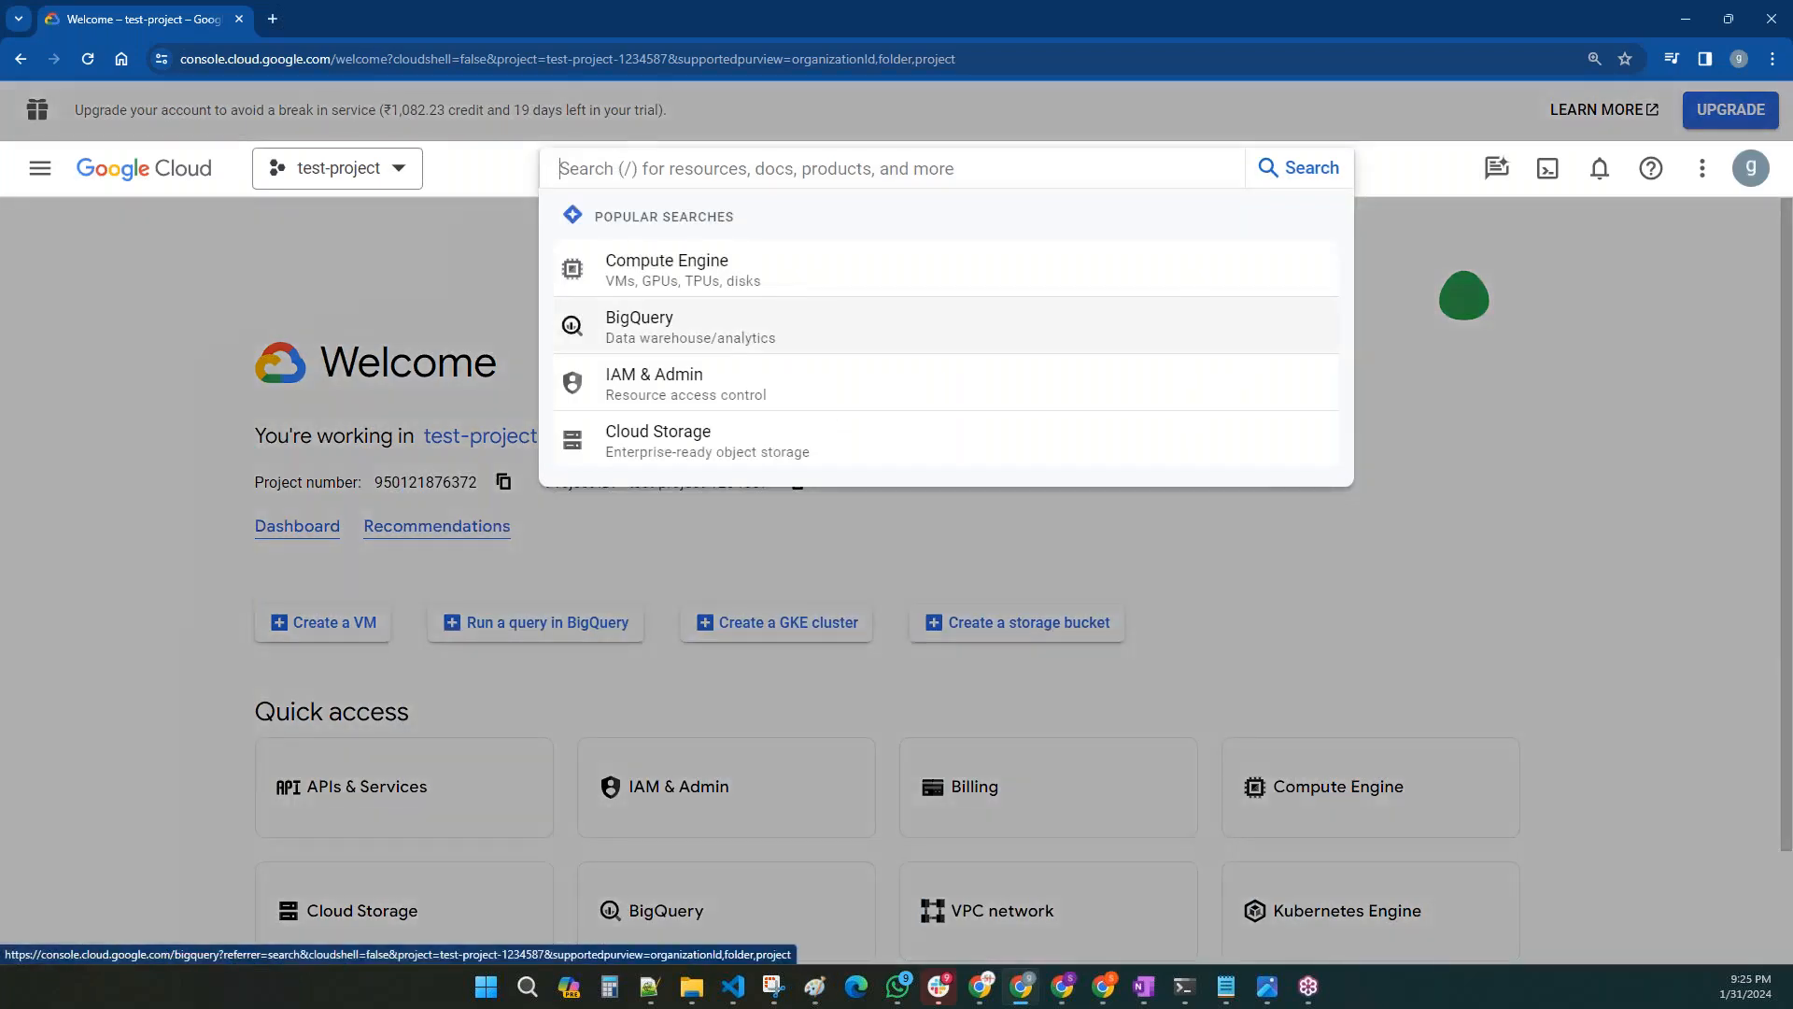
{"action": "type", "text": "bi"}
{"action": "key", "text": "BackSpace"}
{"action": "key", "text": "BackSpace"}
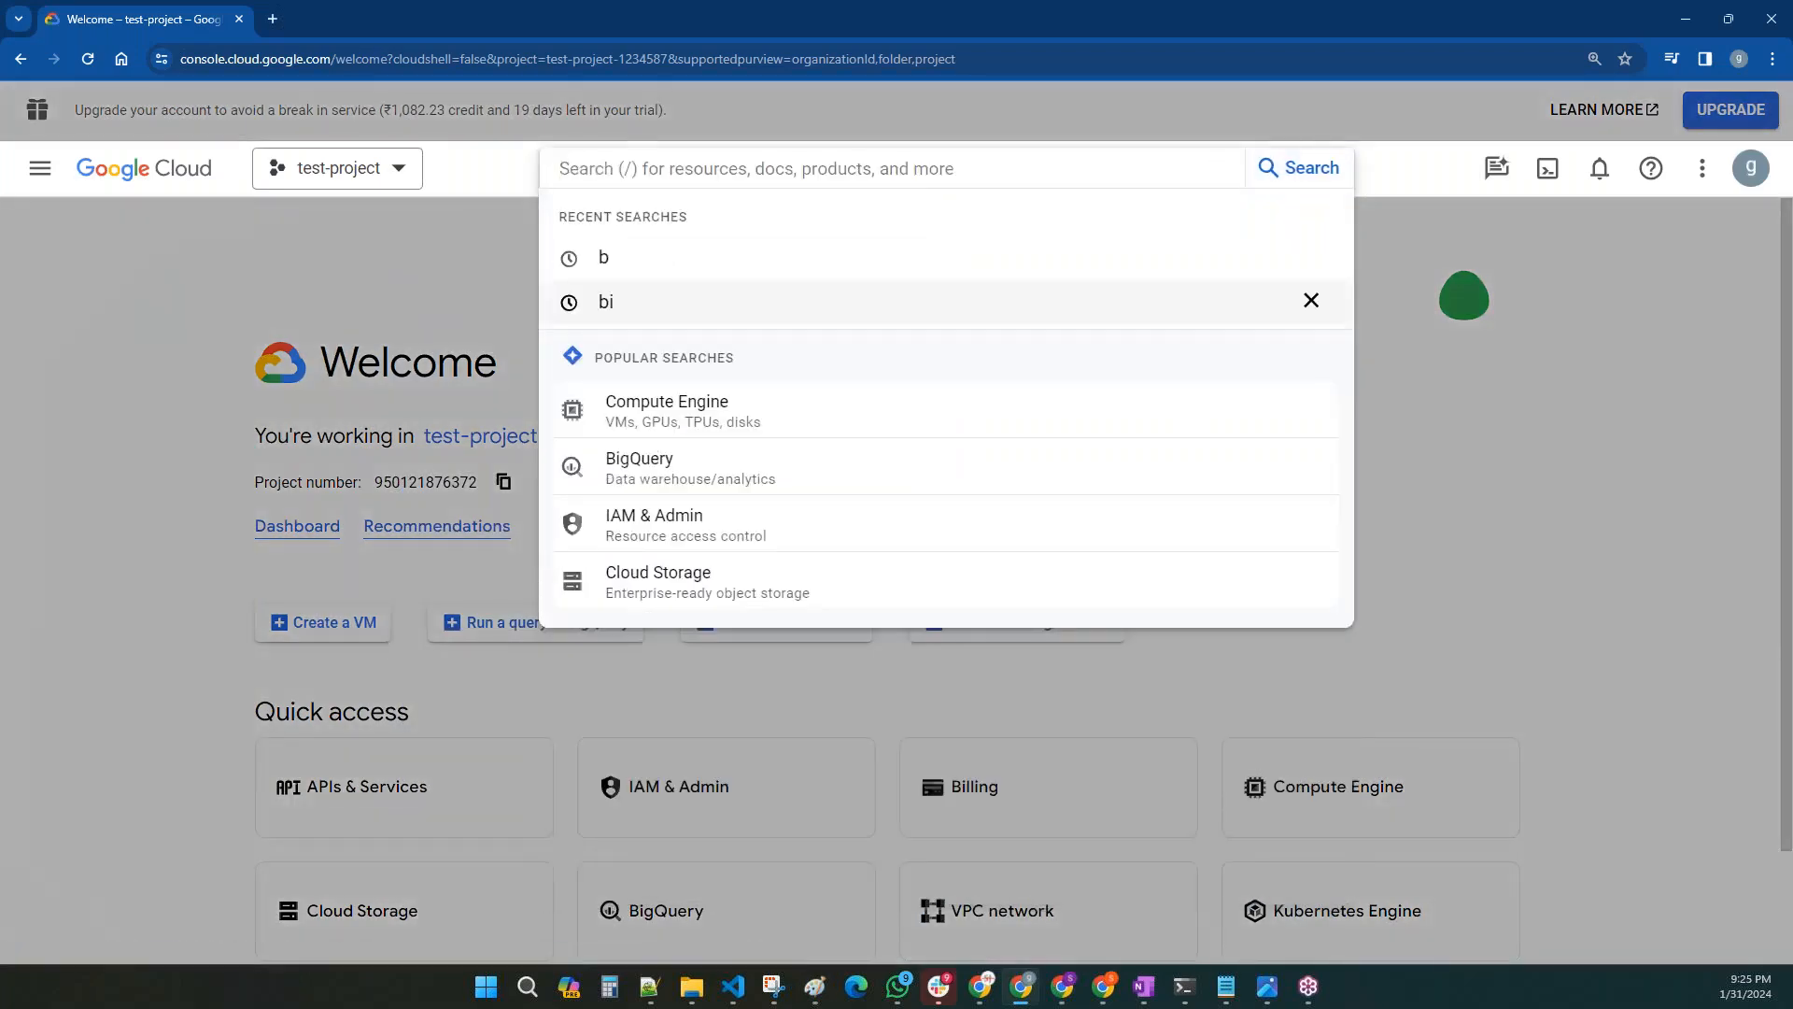
{"action": "type", "text": "datap[roc"}
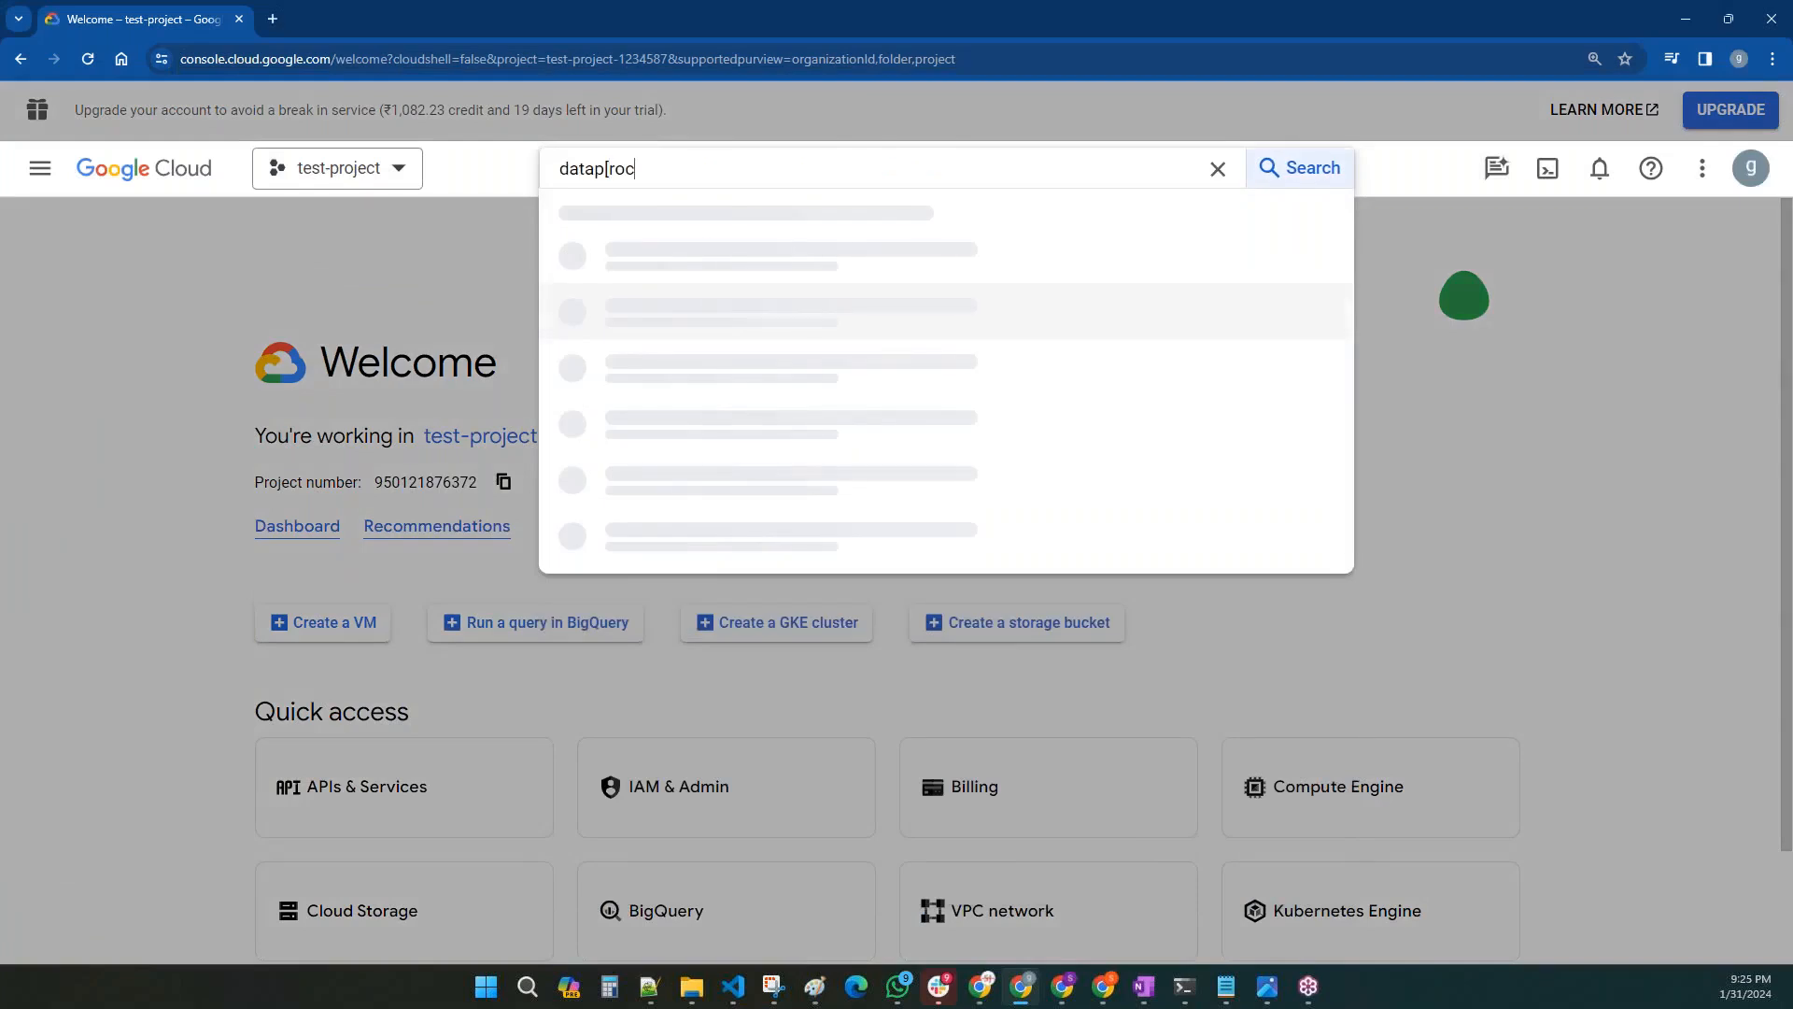
{"action": "key", "text": "BackSpace"}
{"action": "key", "text": "BackSpace"}
{"action": "key", "text": "BackSpace"}
{"action": "key", "text": "BackSpace"}
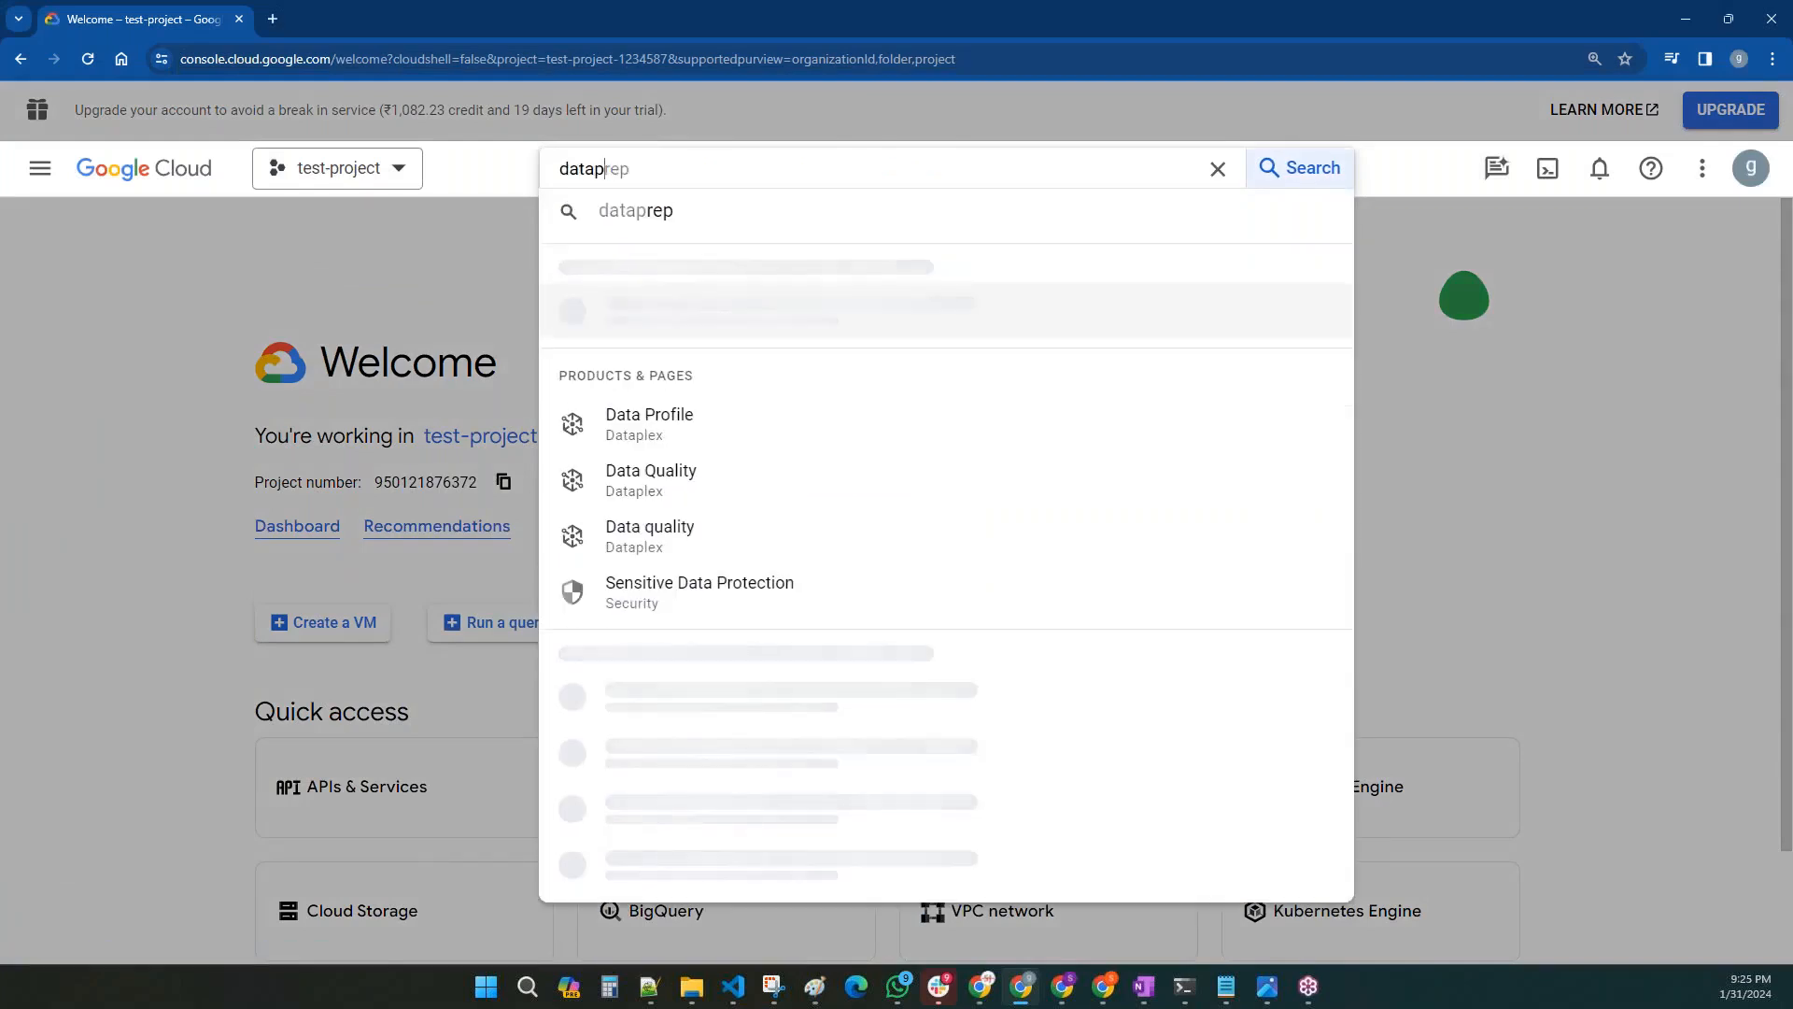
{"action": "key", "text": "BackSpace"}
{"action": "key", "text": "BackSpace"}
{"action": "key", "text": "BackSpace"}
{"action": "key", "text": "BackSpace"}
{"action": "key", "text": "BackSpace"}
- Search the console for "clouds sql", open the SQL product page and highlight its Cloud SQL heading
{"action": "type", "text": "clouds"}
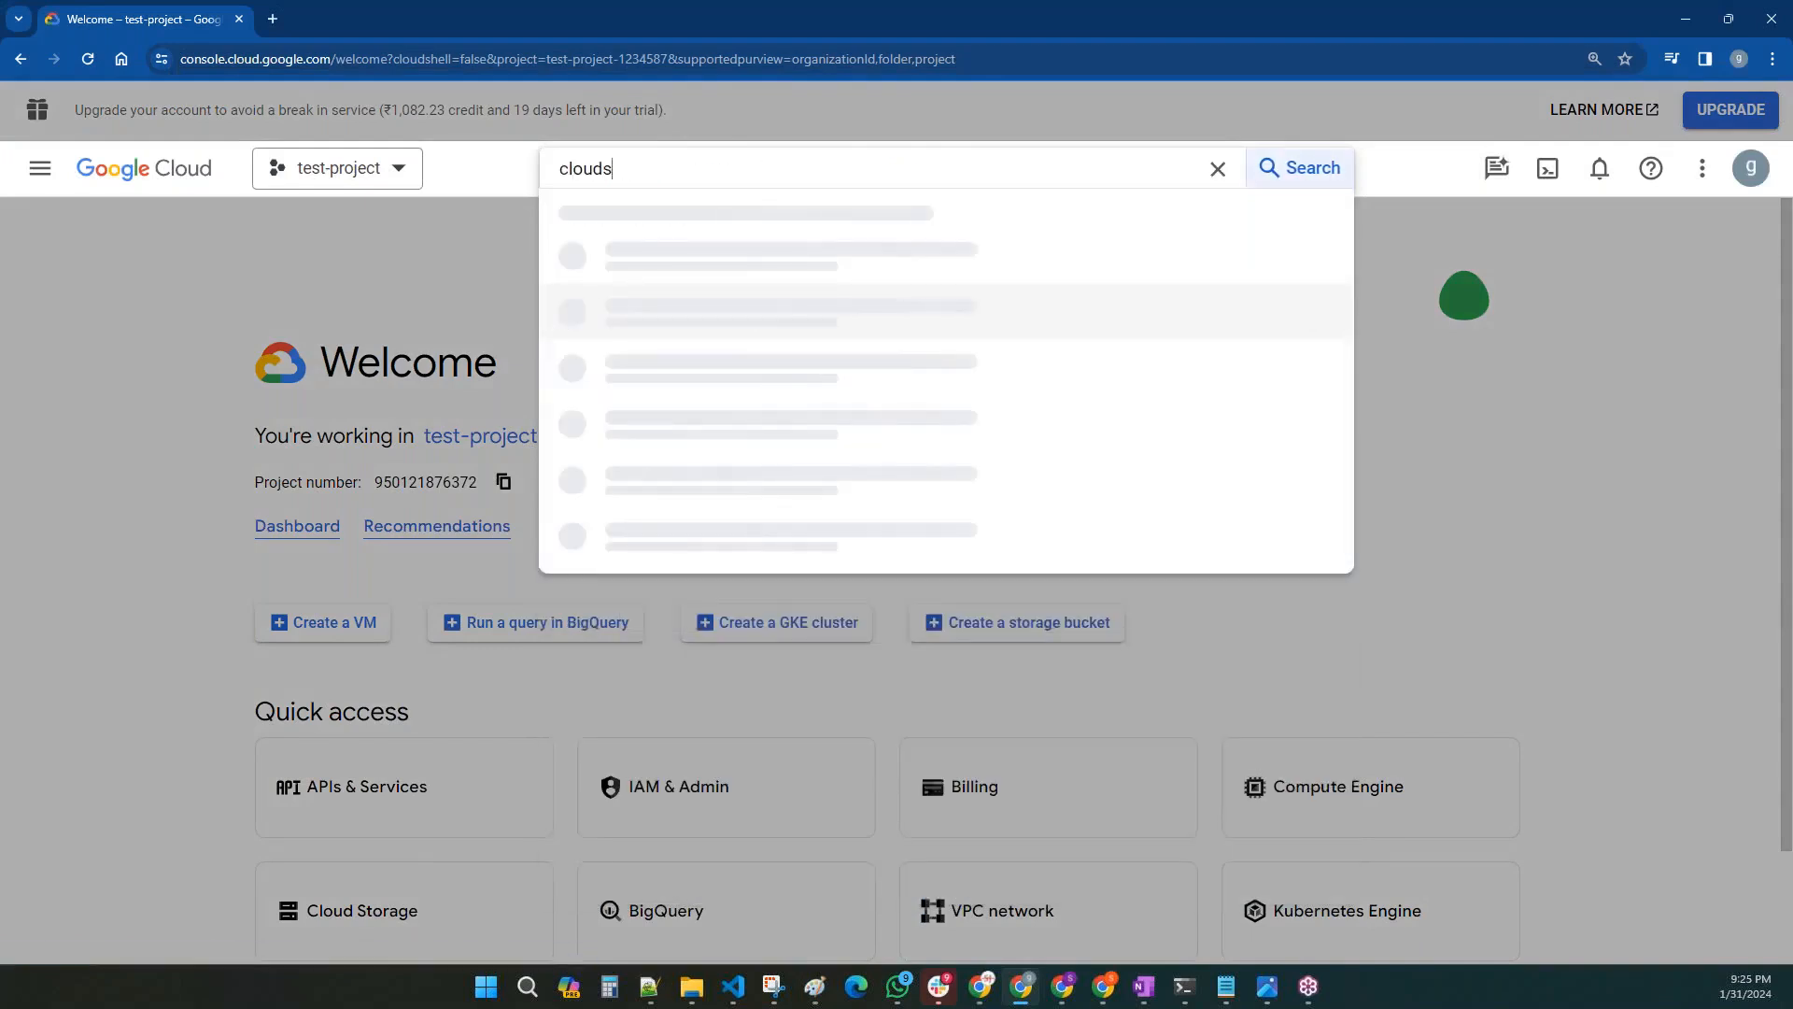
{"action": "type", "text": " sql"}
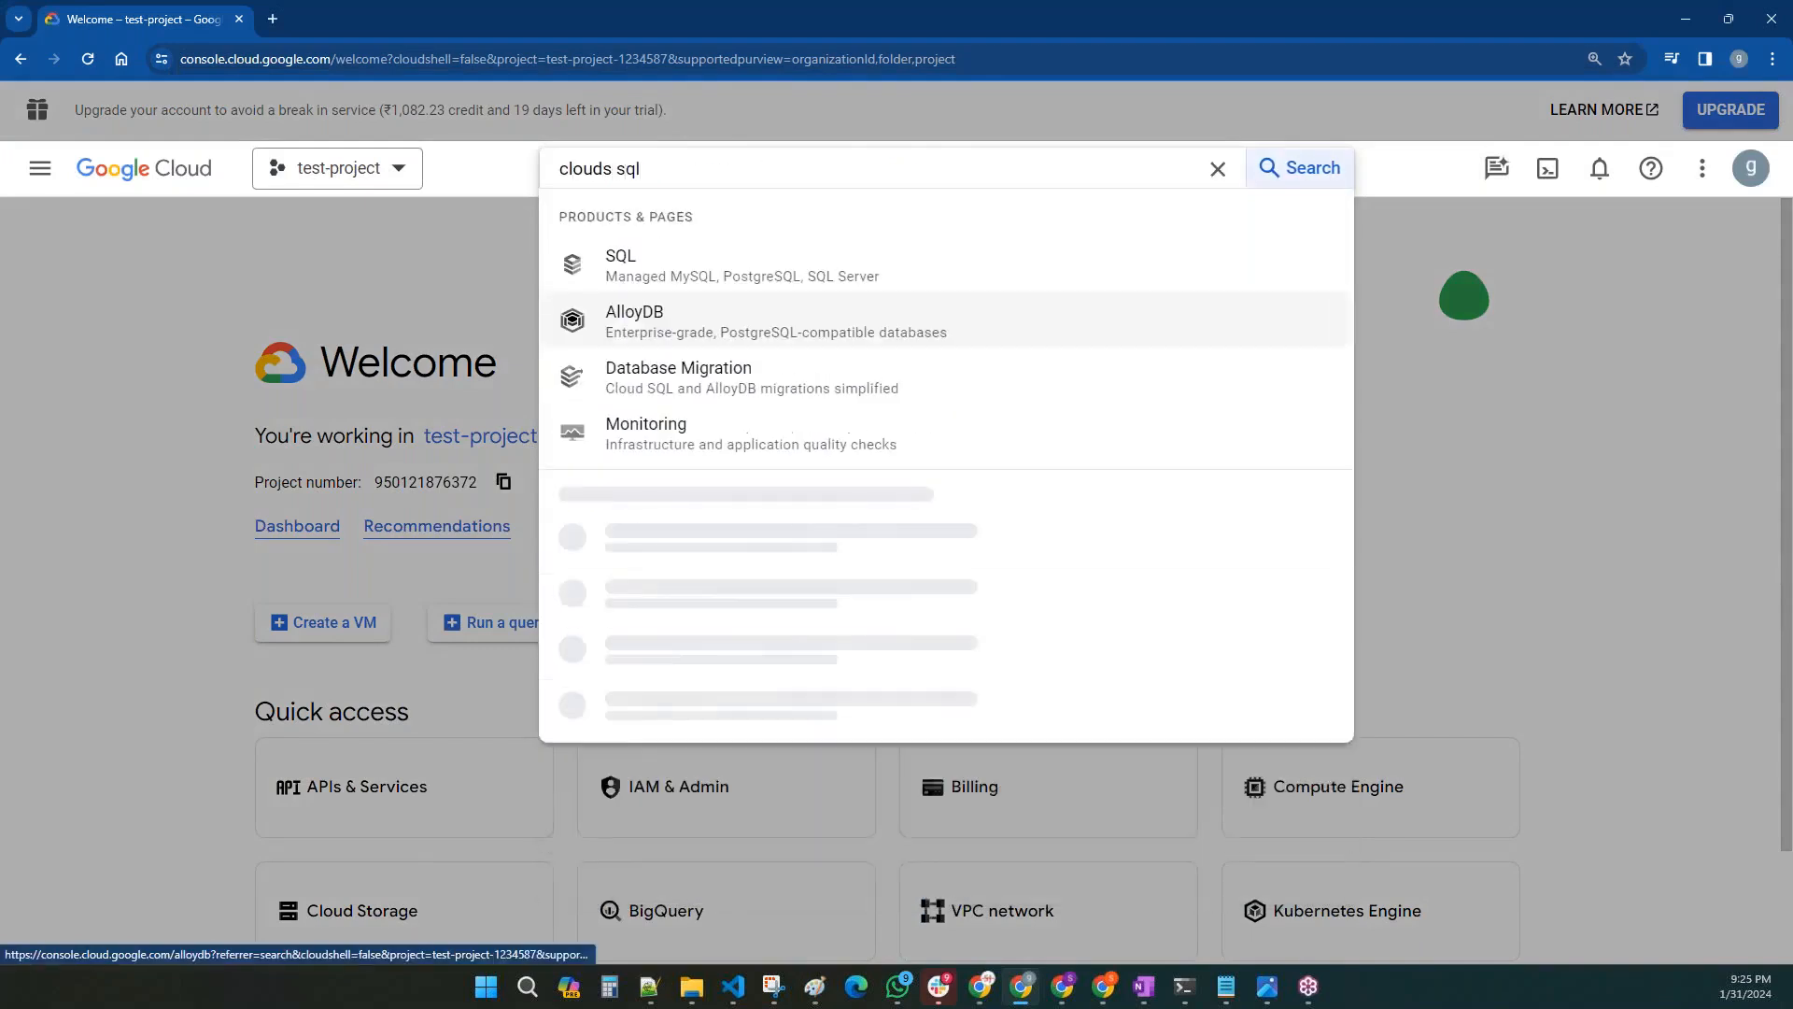
{"action": "left_click", "coordinate": [653, 266]}
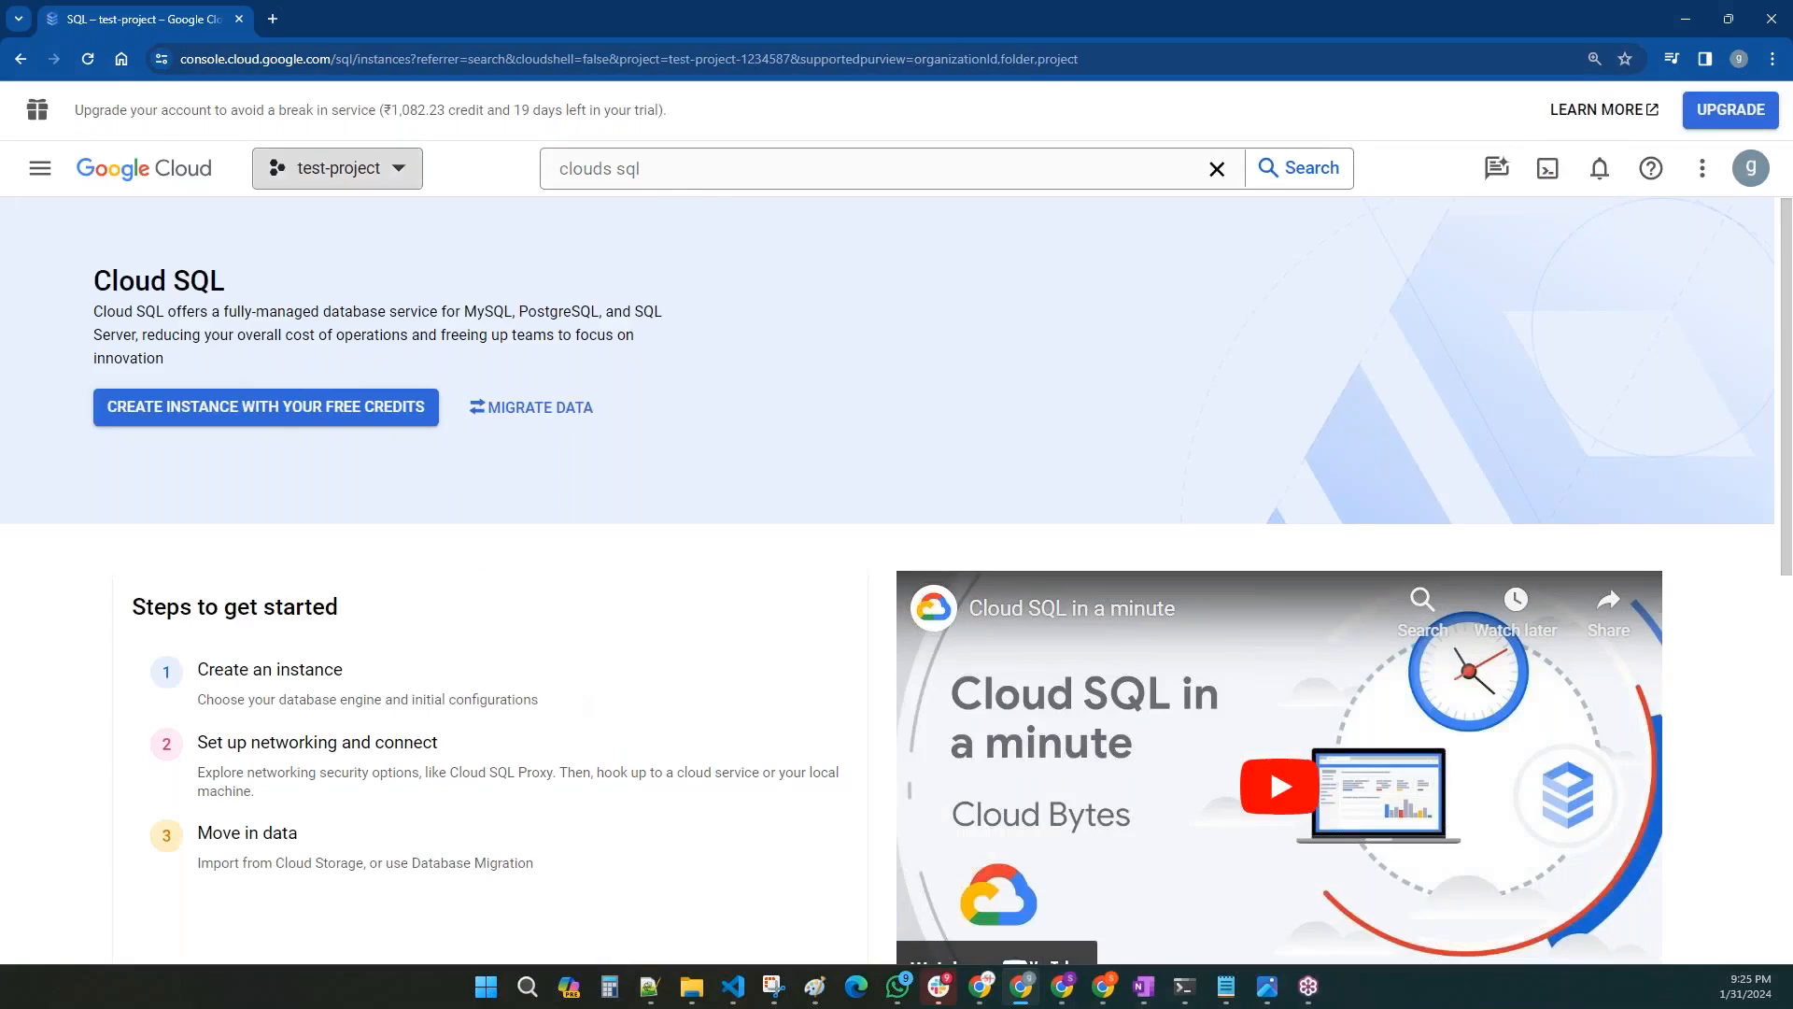
{"action": "left_click_drag", "start_coordinate": [93, 266], "coordinate": [259, 280]}
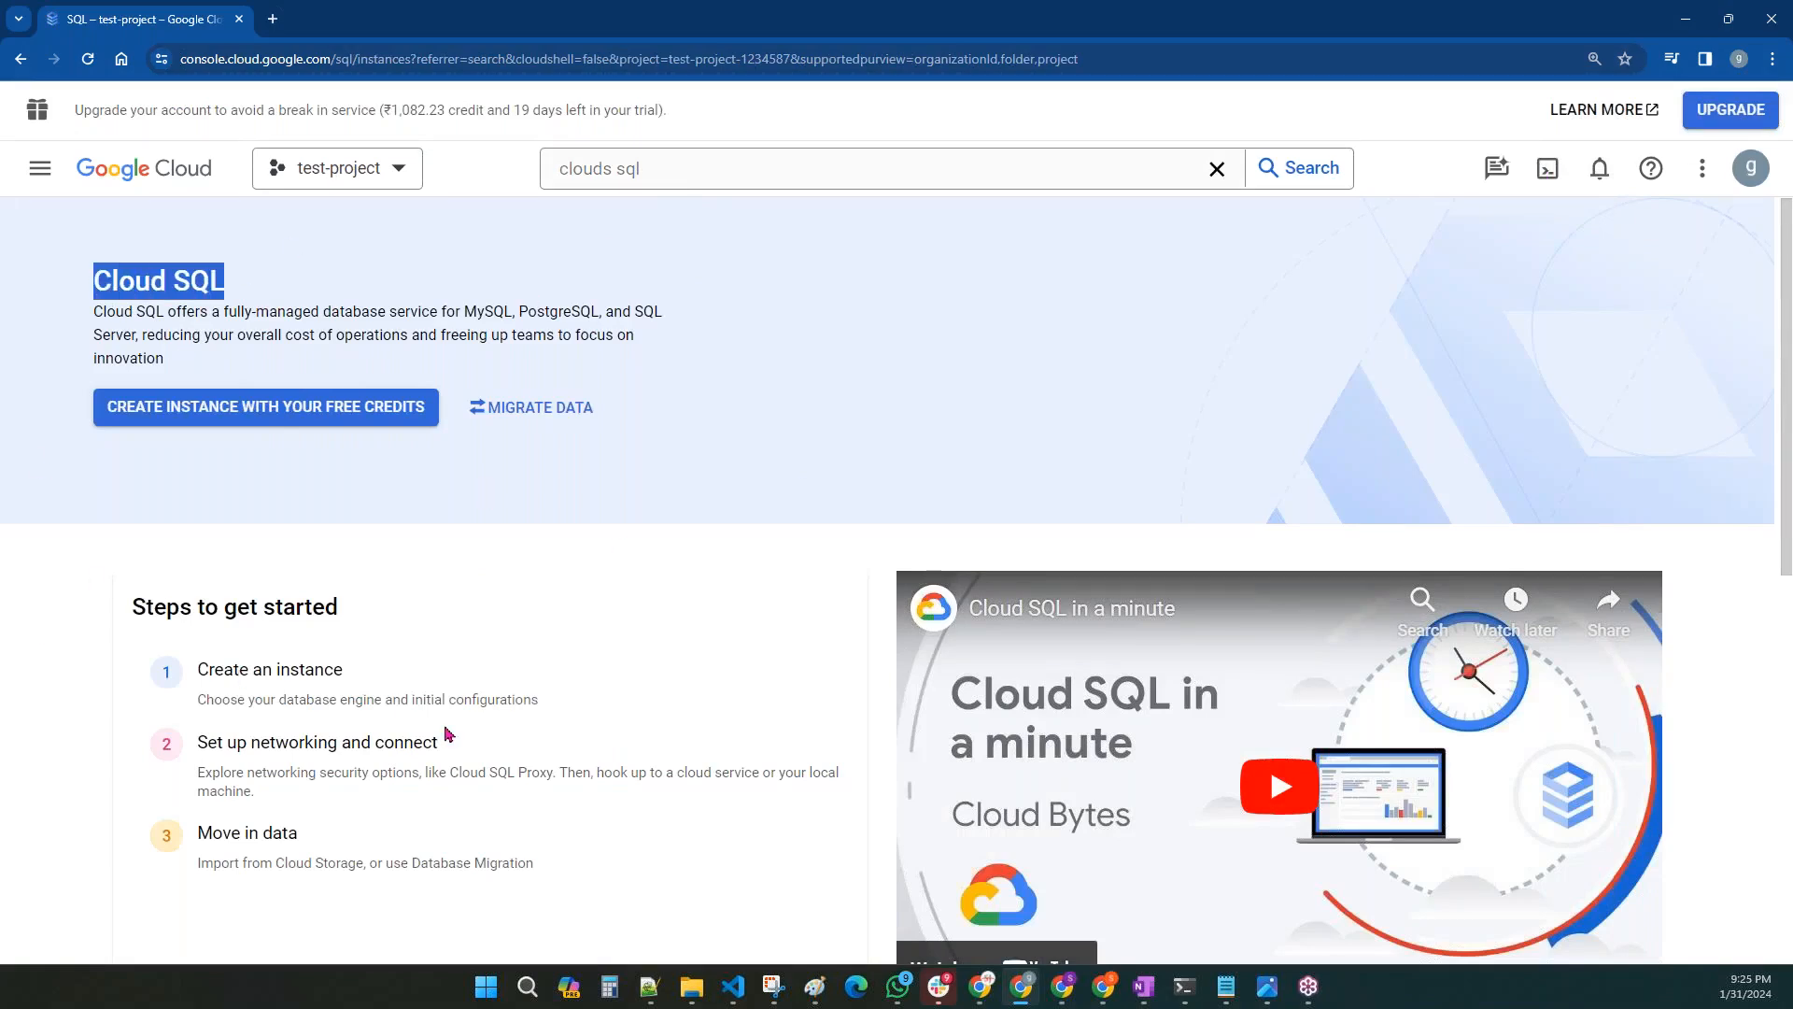
- Search the console for "composer", open the Composer product and enable the Cloud Composer API for test-project
{"action": "left_click", "coordinate": [604, 168]}
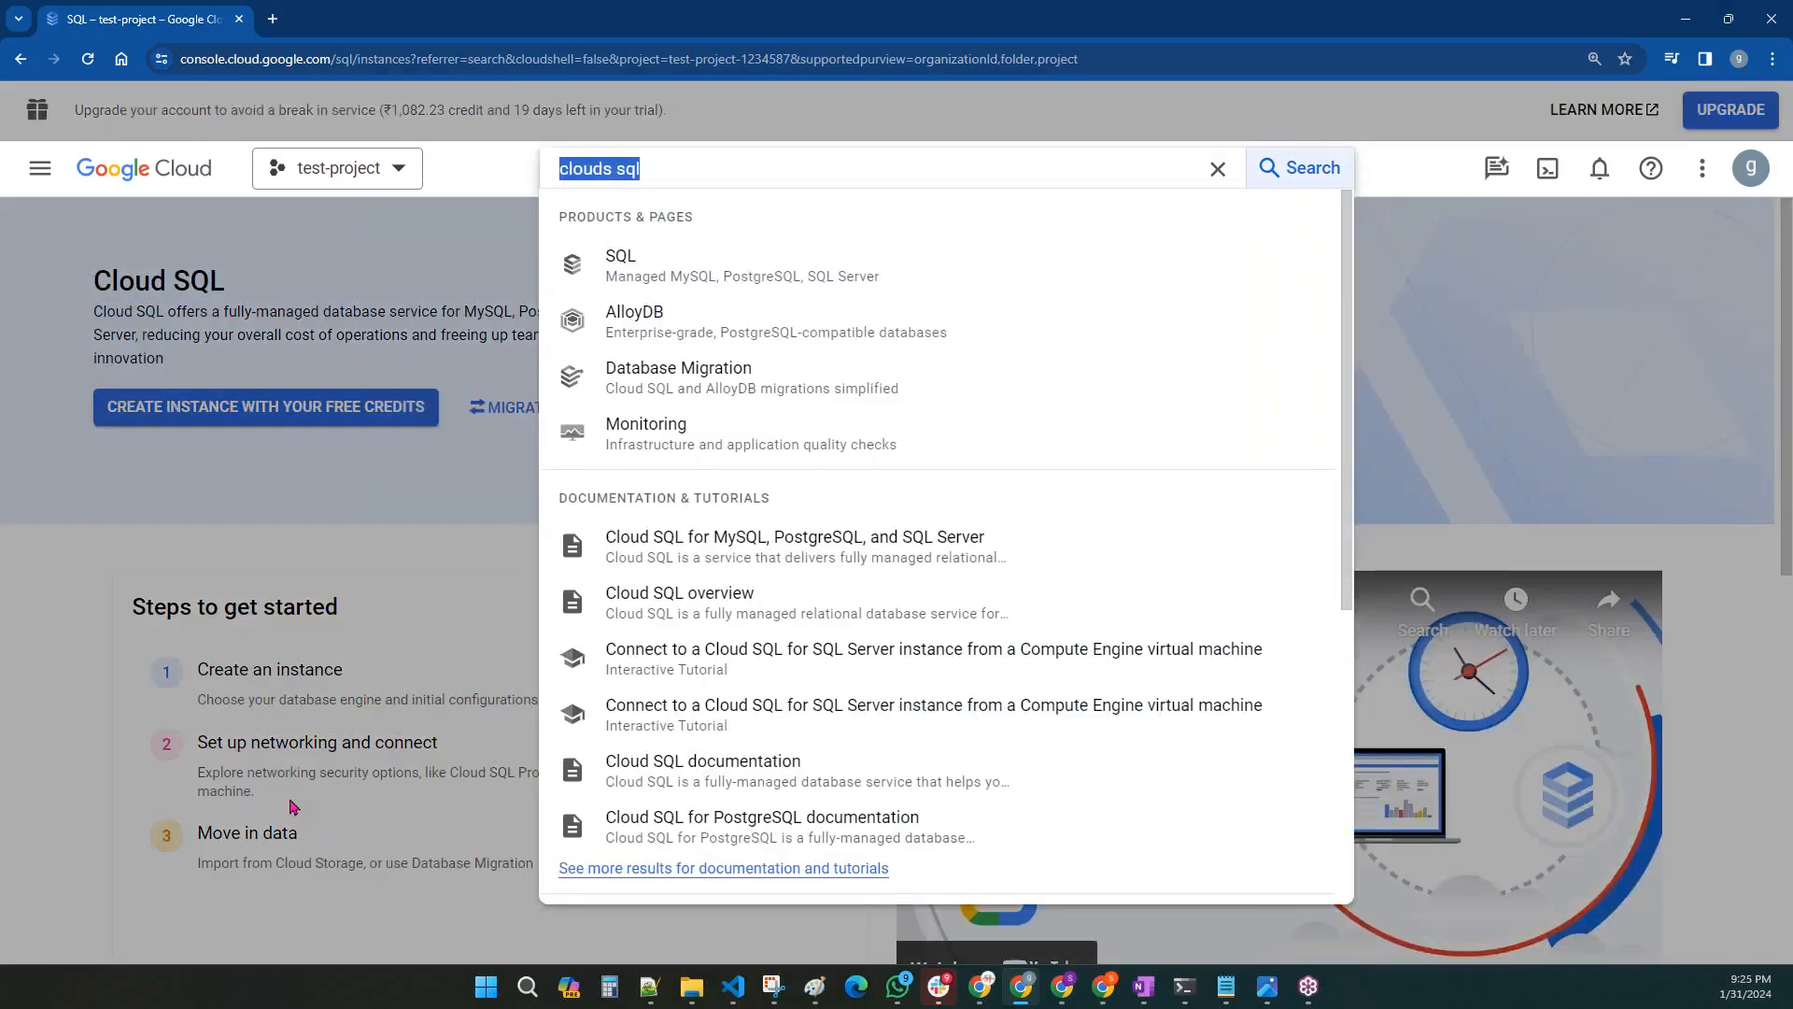
{"action": "type", "text": "composer"}
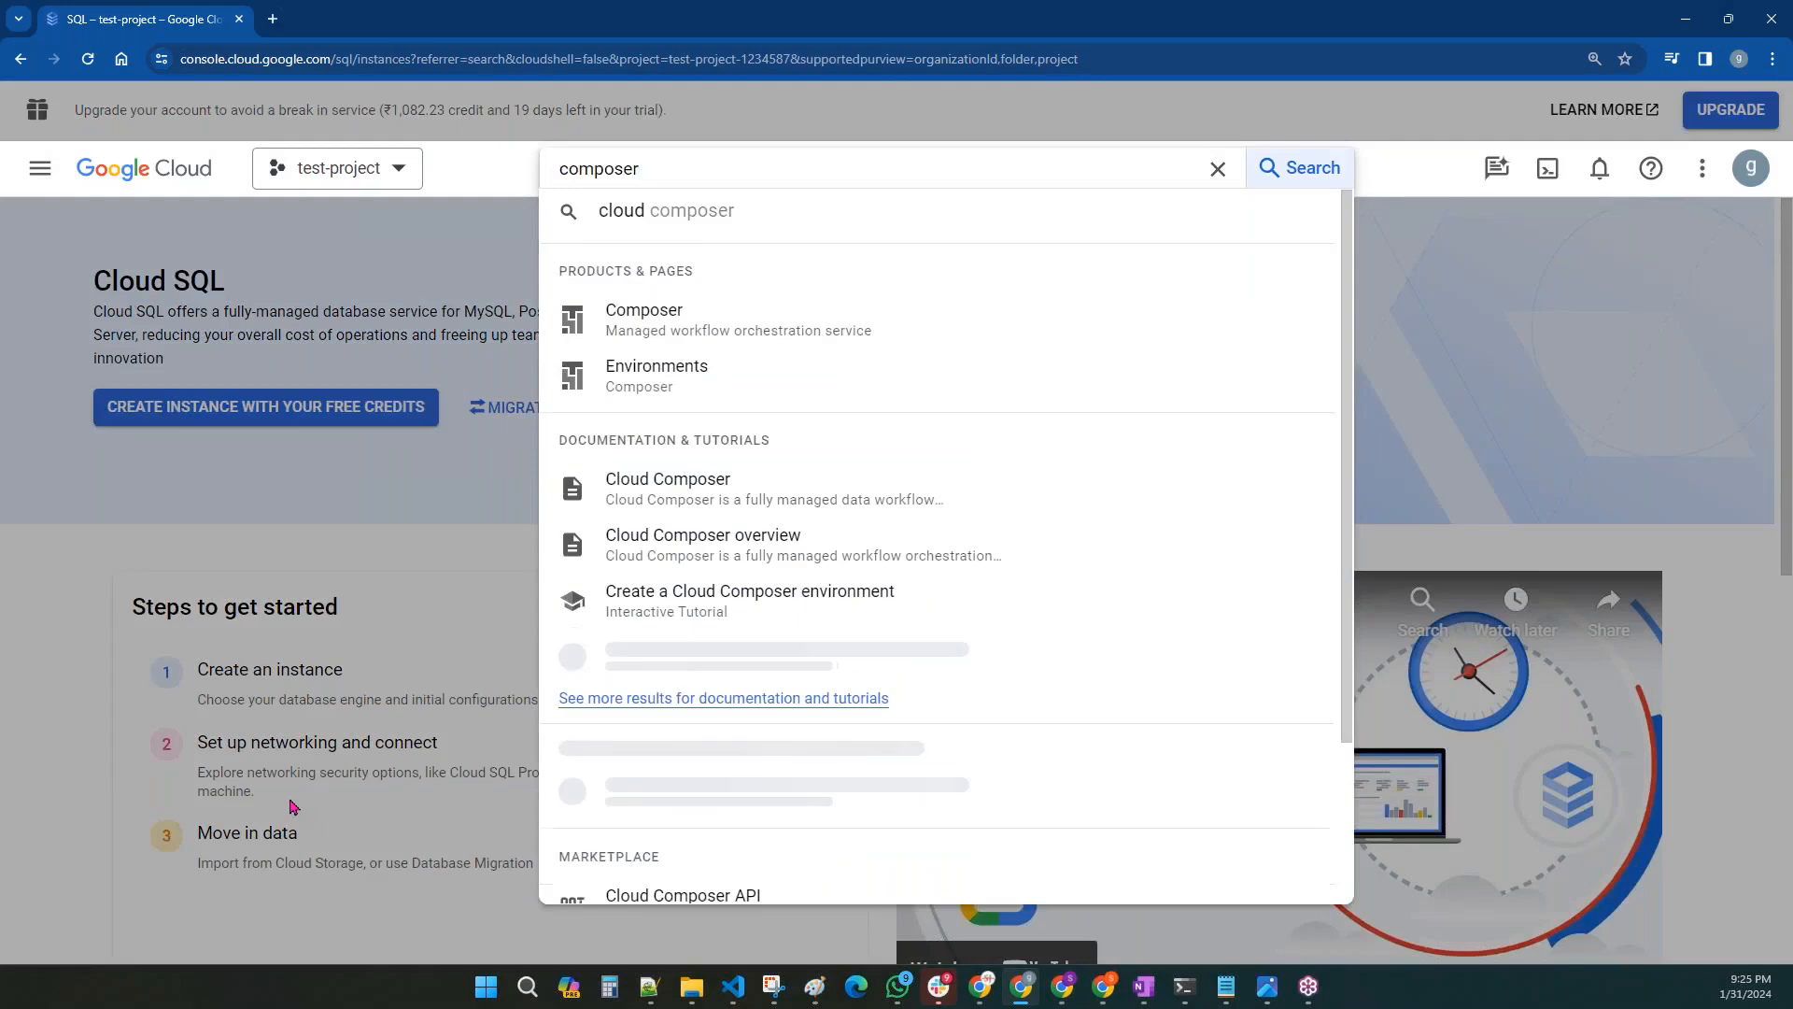
{"action": "left_click", "coordinate": [737, 327]}
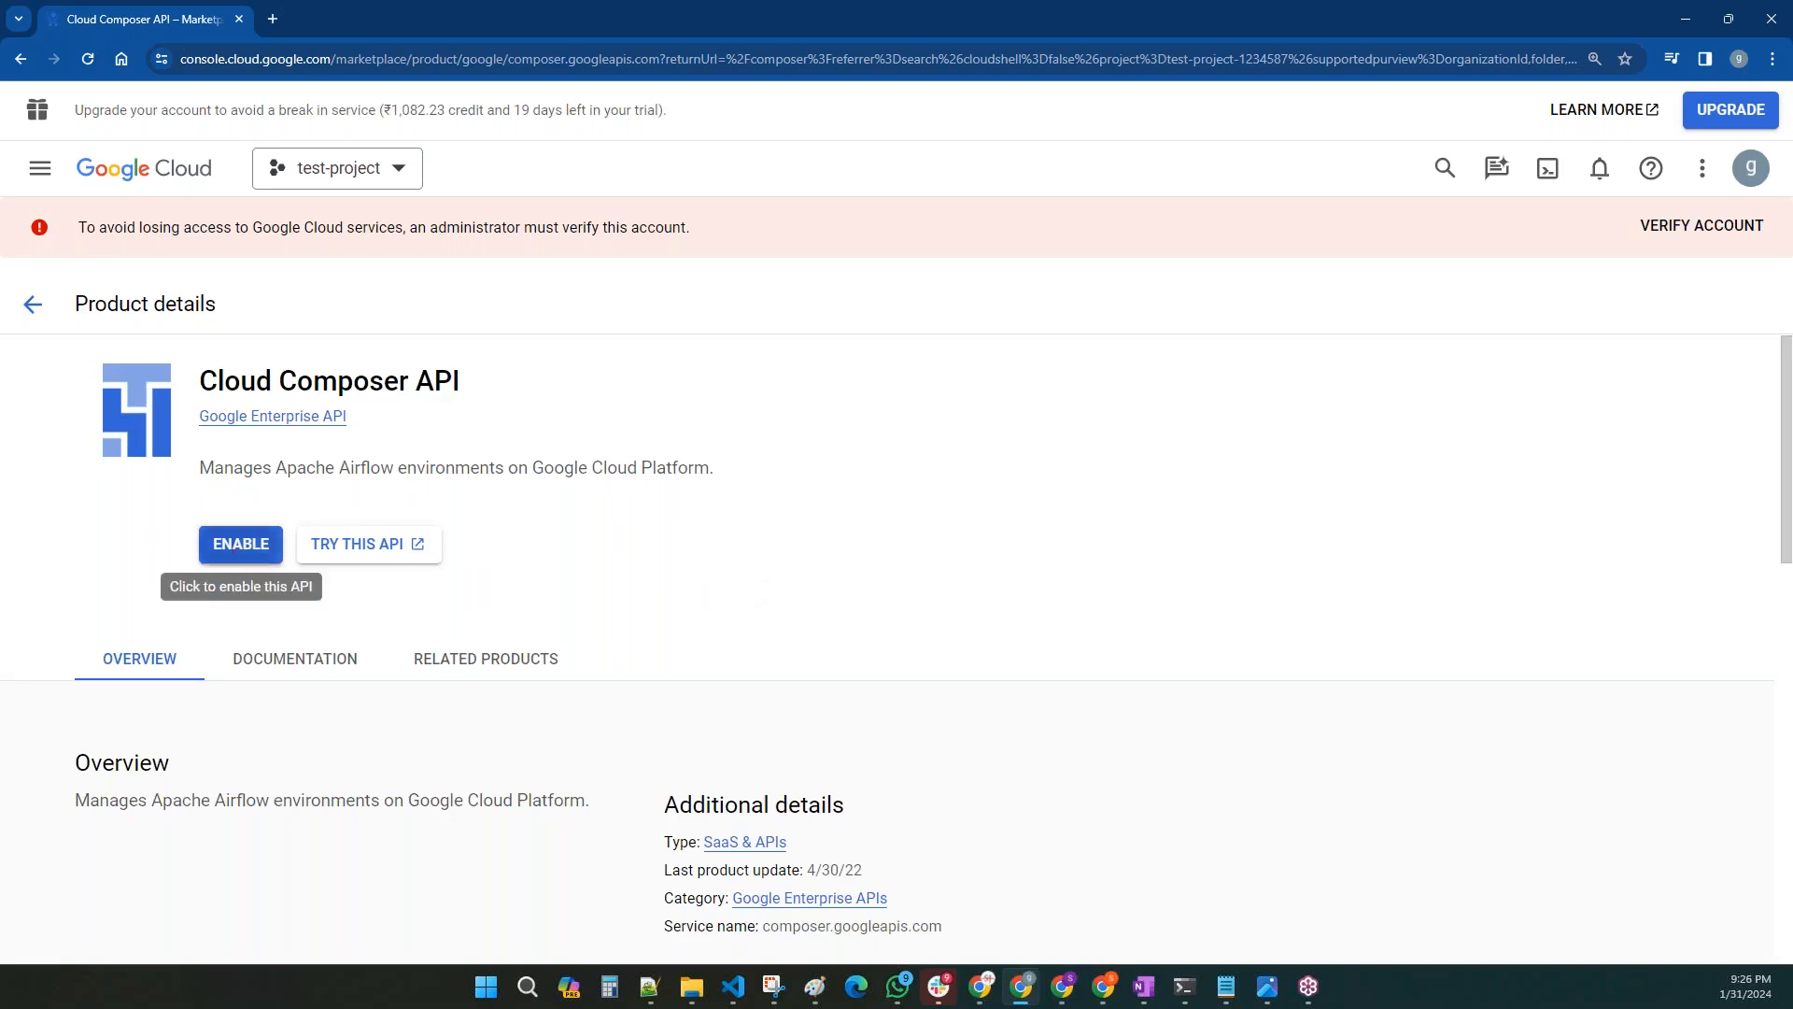
{"action": "left_click", "coordinate": [211, 553]}
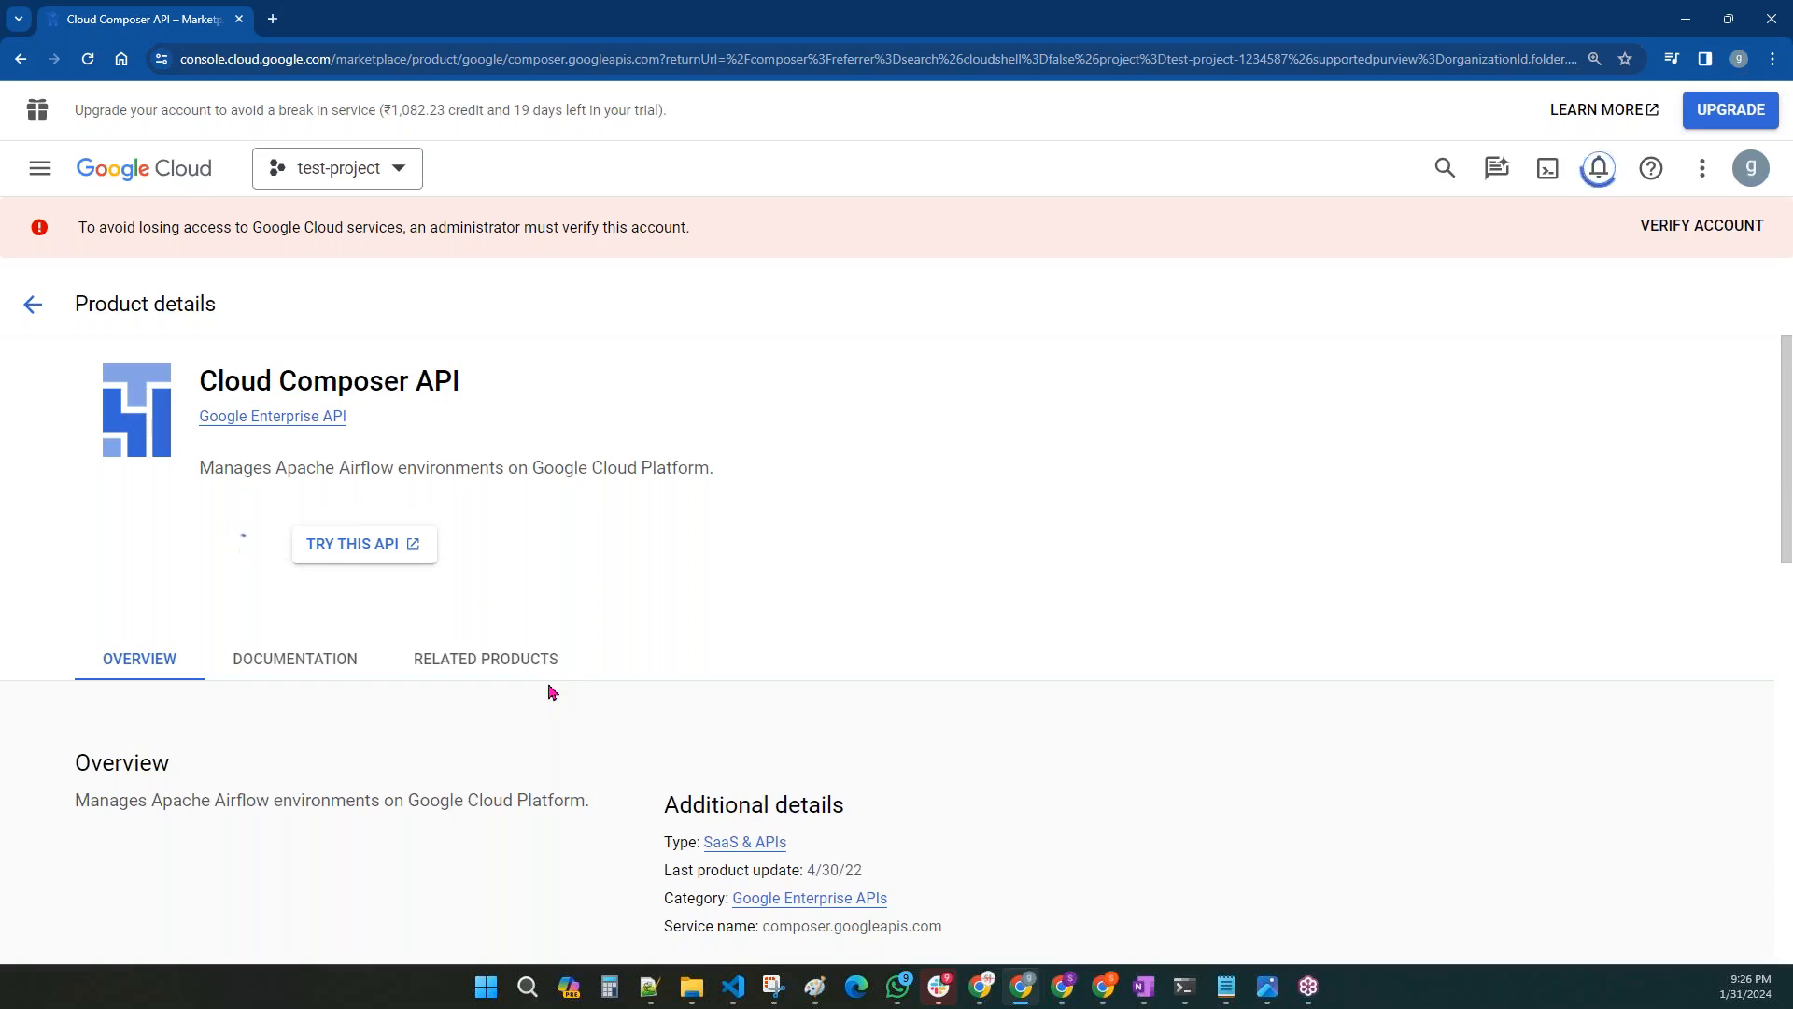
- Switch to the Paint flowchart and fill the "GCP data engineering services" and "data collection, data storage" boxes with lime green
{"action": "left_click", "coordinate": [815, 986]}
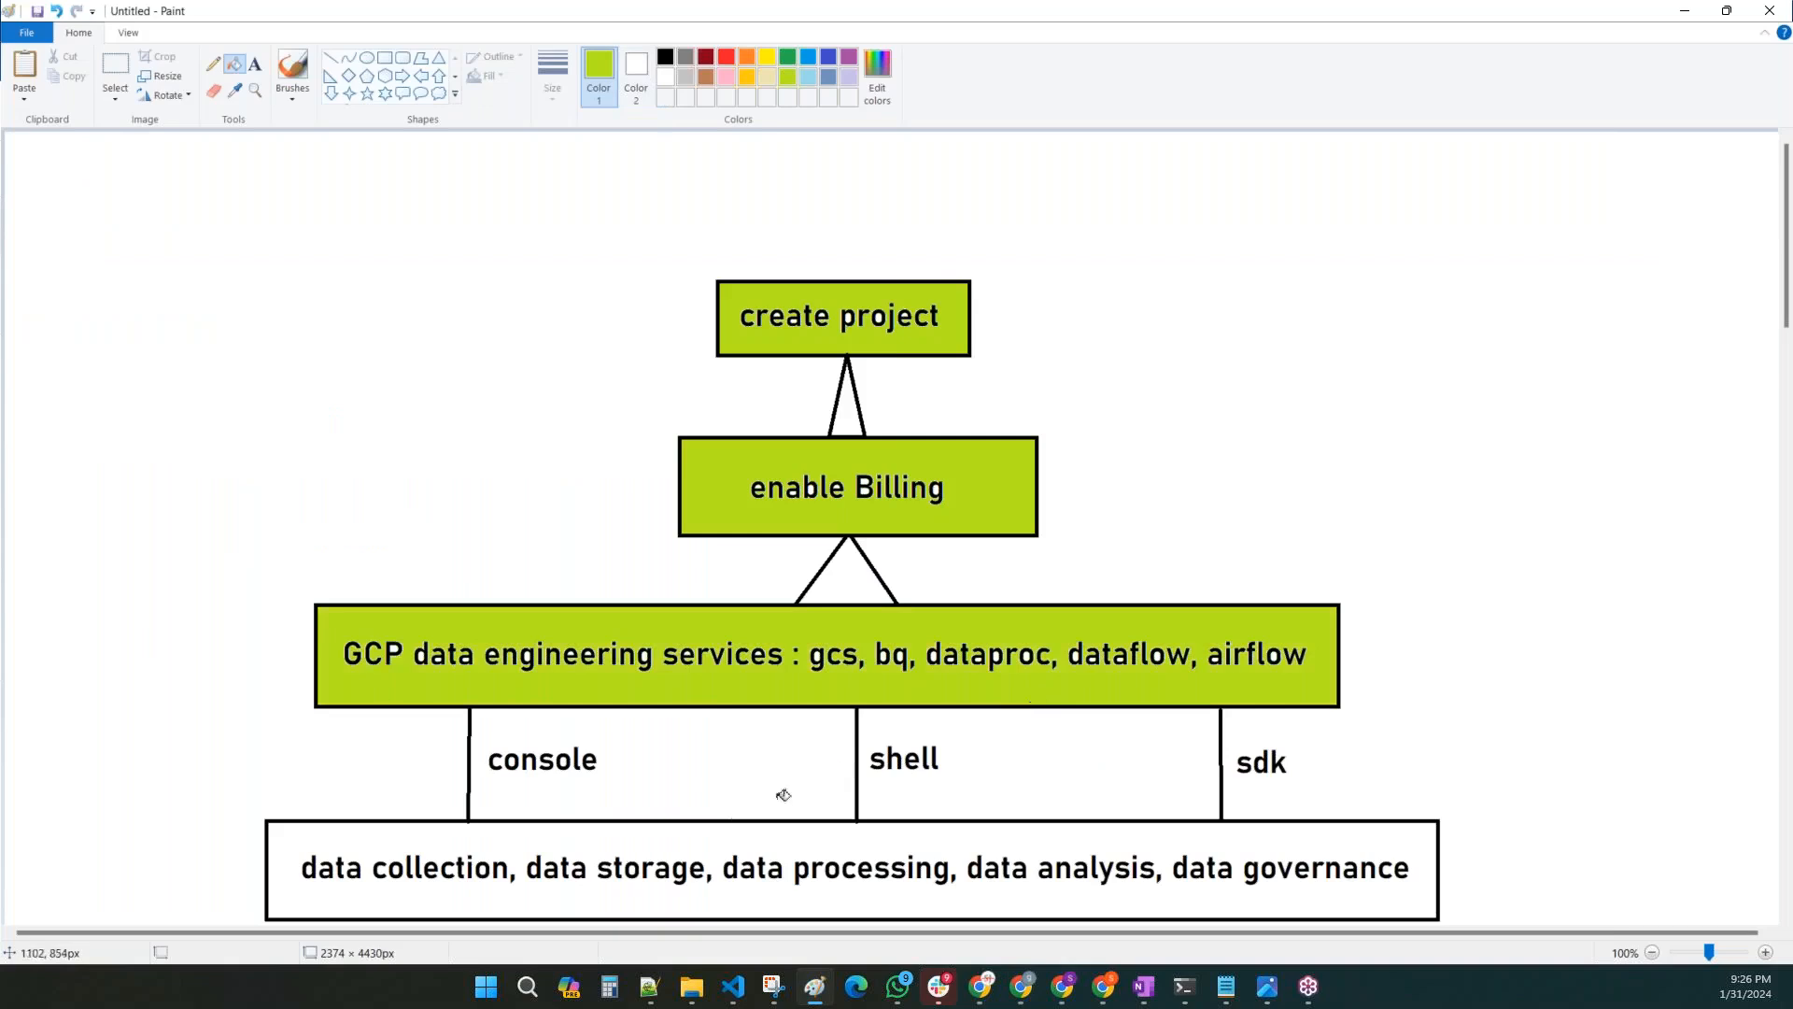
{"action": "left_click", "coordinate": [606, 844]}
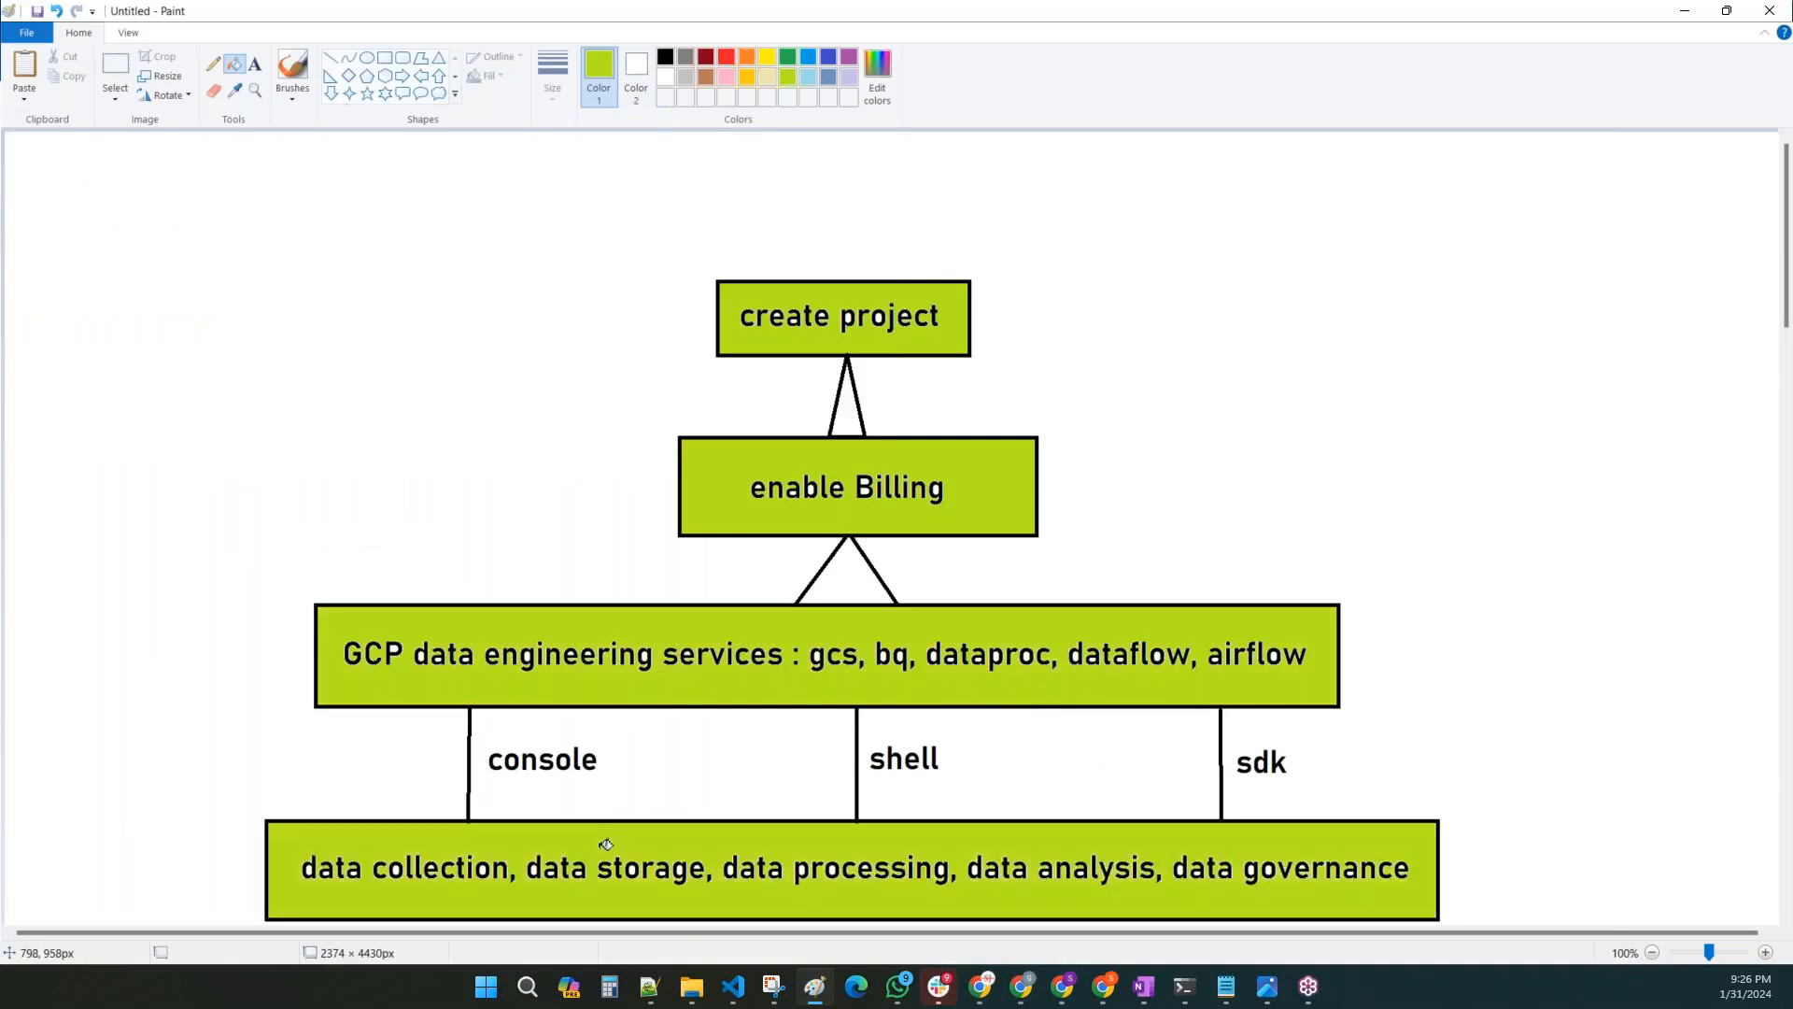